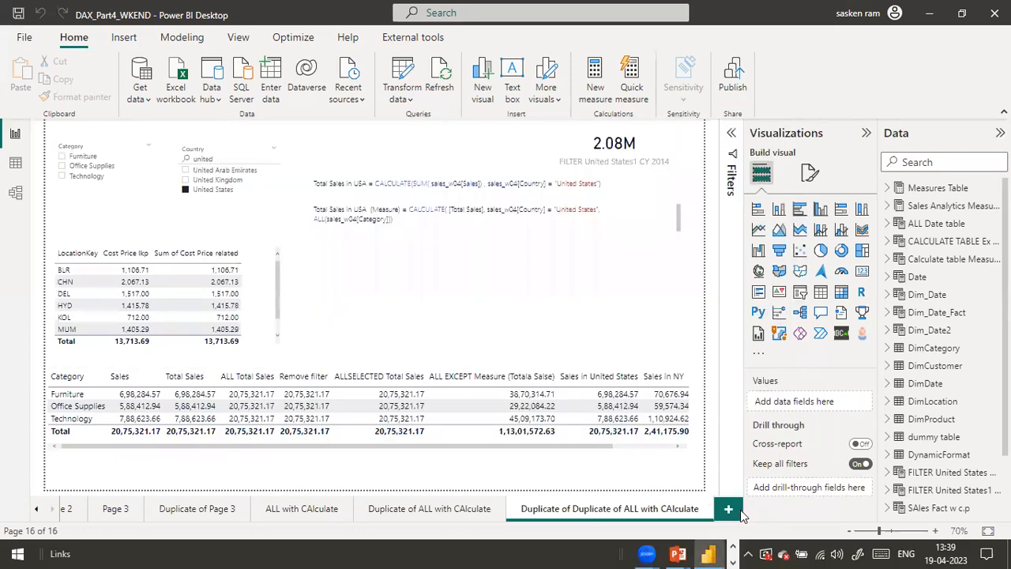
Add a blank page to the open report, and switch to a new untitled Power BI Desktop report with its start screen dismissed
{"action": "left_click", "coordinate": [741, 514]}
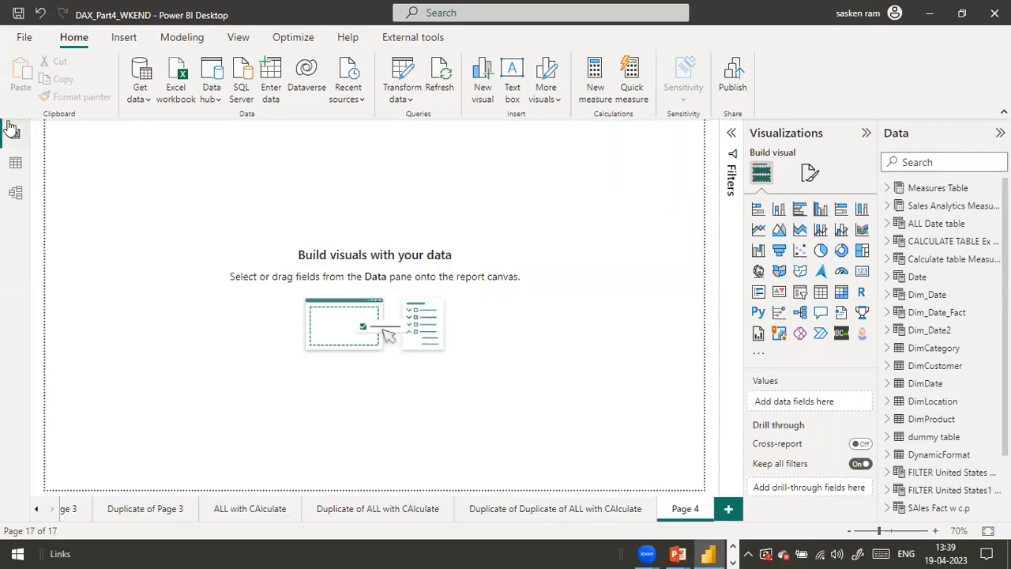
{"action": "left_click", "coordinate": [35, 39]}
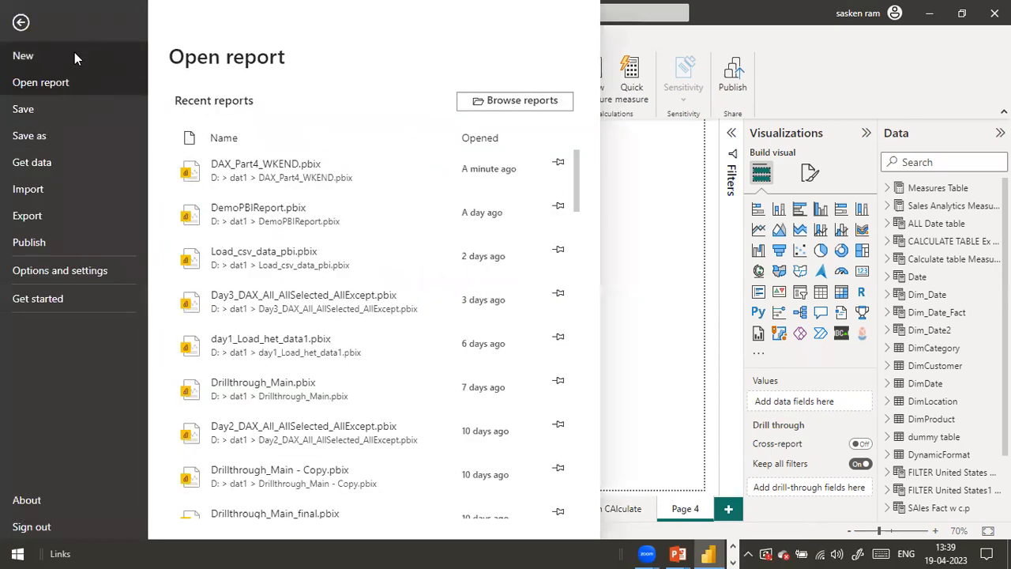
{"action": "key", "text": "Escape"}
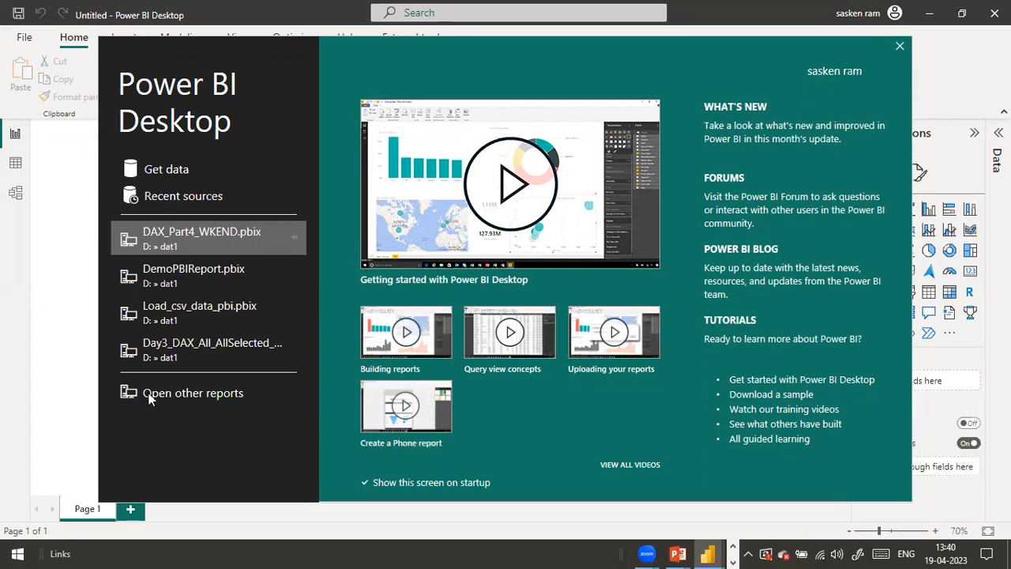
{"action": "left_click", "coordinate": [900, 46]}
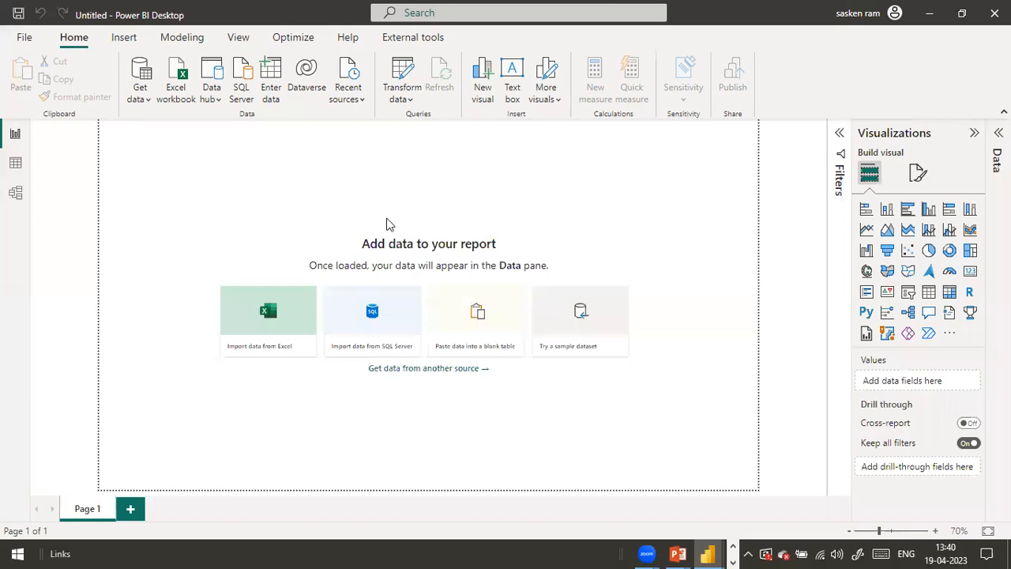
{"action": "left_click", "coordinate": [733, 550]}
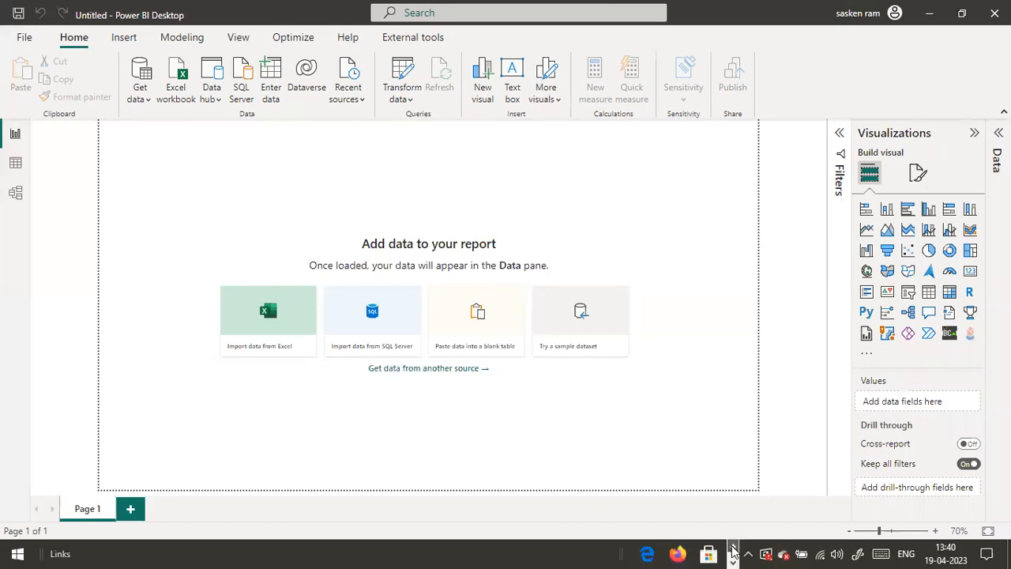
{"action": "left_click", "coordinate": [733, 549]}
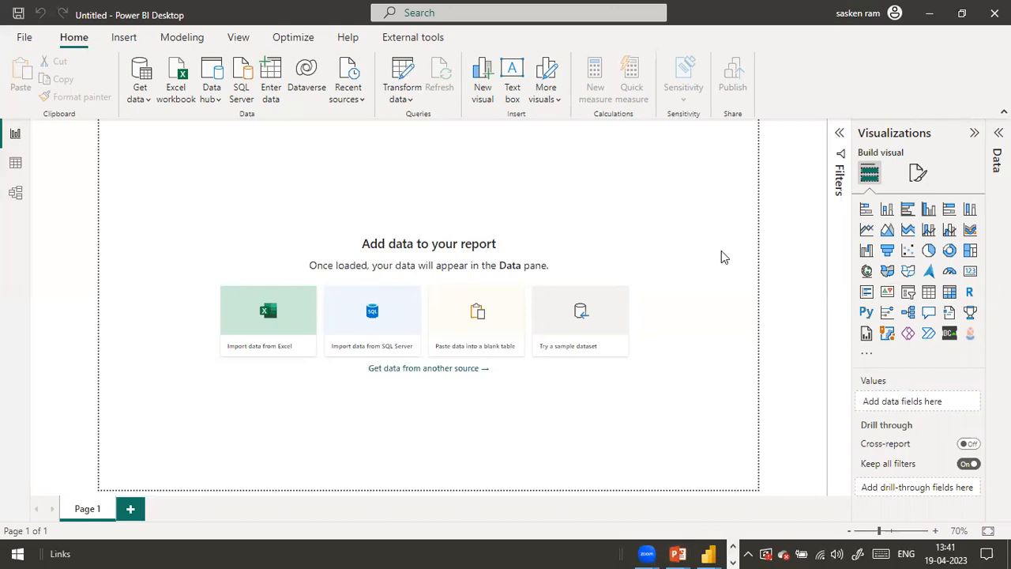
{"action": "left_click", "coordinate": [145, 99]}
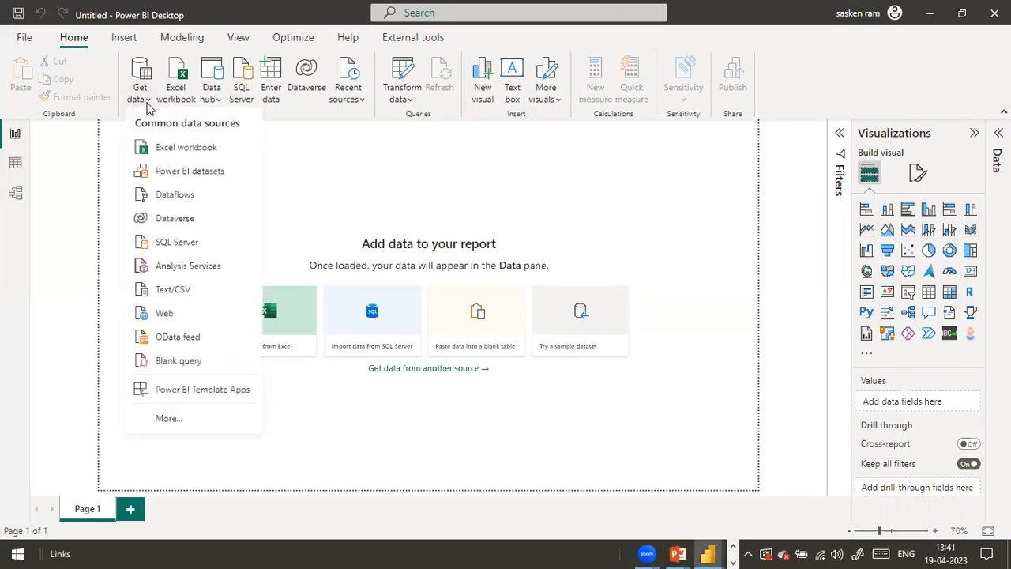
{"action": "left_click", "coordinate": [330, 206]}
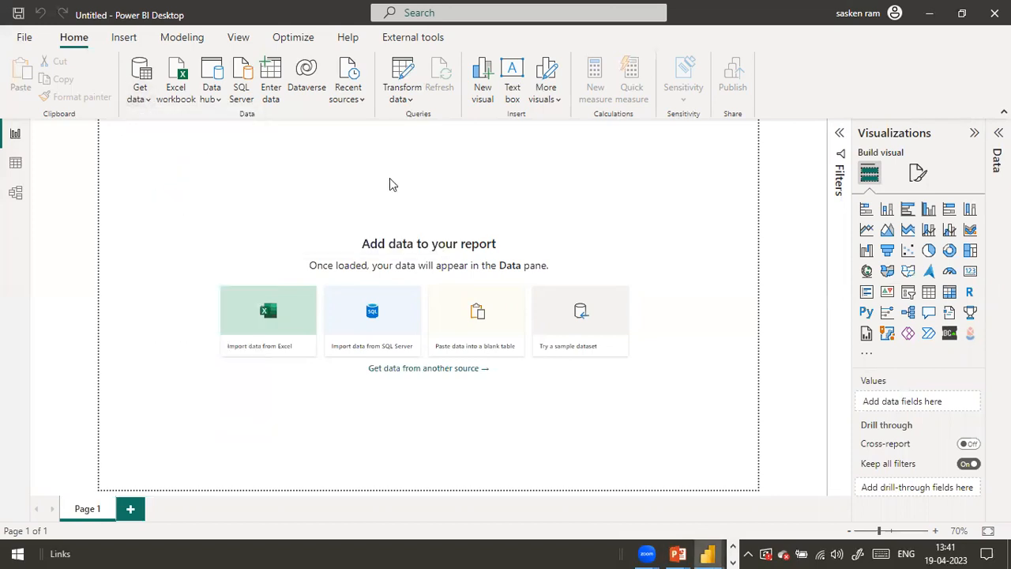
{"action": "left_click", "coordinate": [242, 83]}
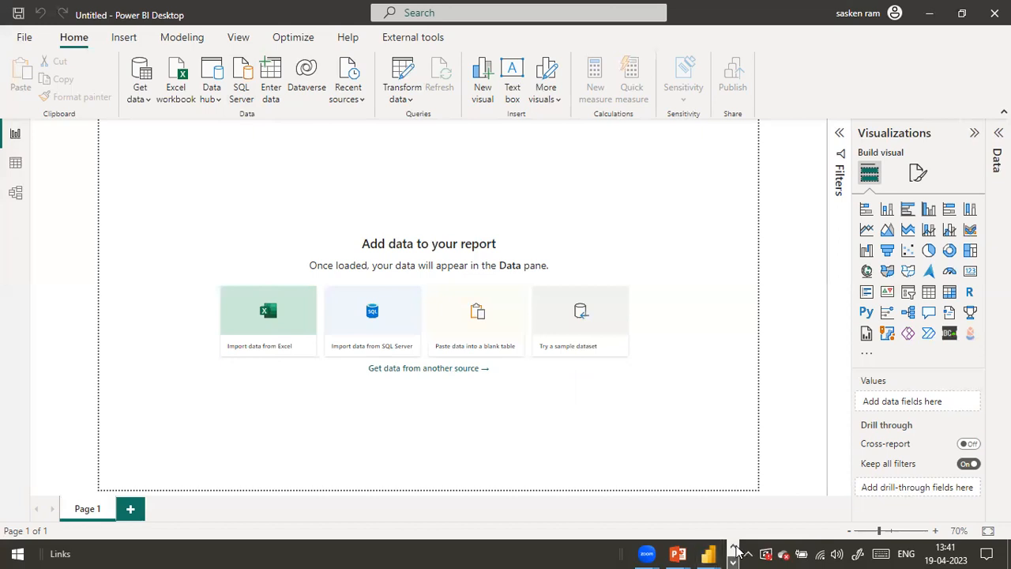
Switch to SQL Server Management Studio and connect to the Database Engine localhost\SQLEXPRESS03 with Windows Authentication
{"action": "left_click", "coordinate": [733, 546]}
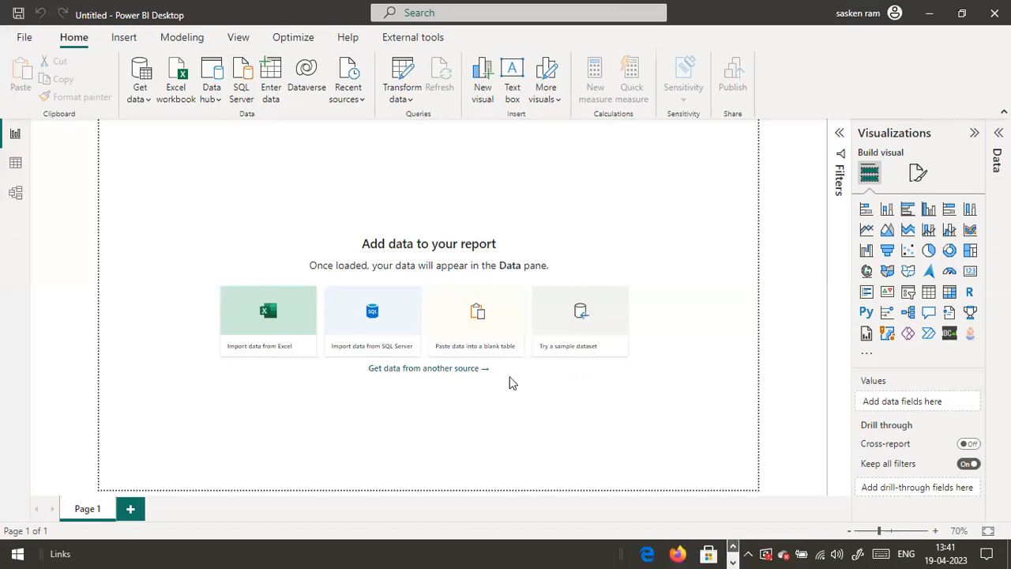
{"action": "key", "text": "super+d"}
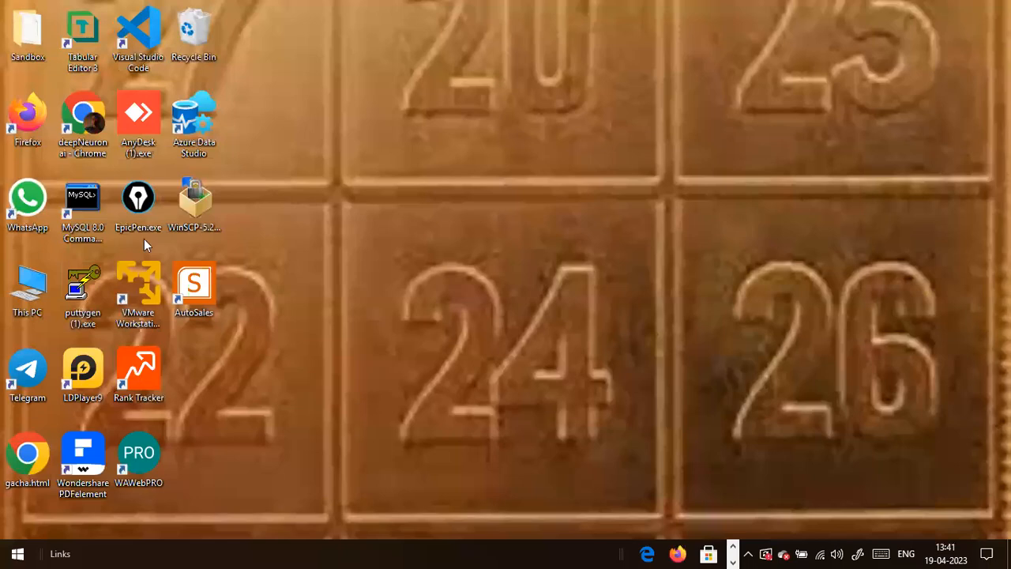
{"action": "key", "text": "super+d"}
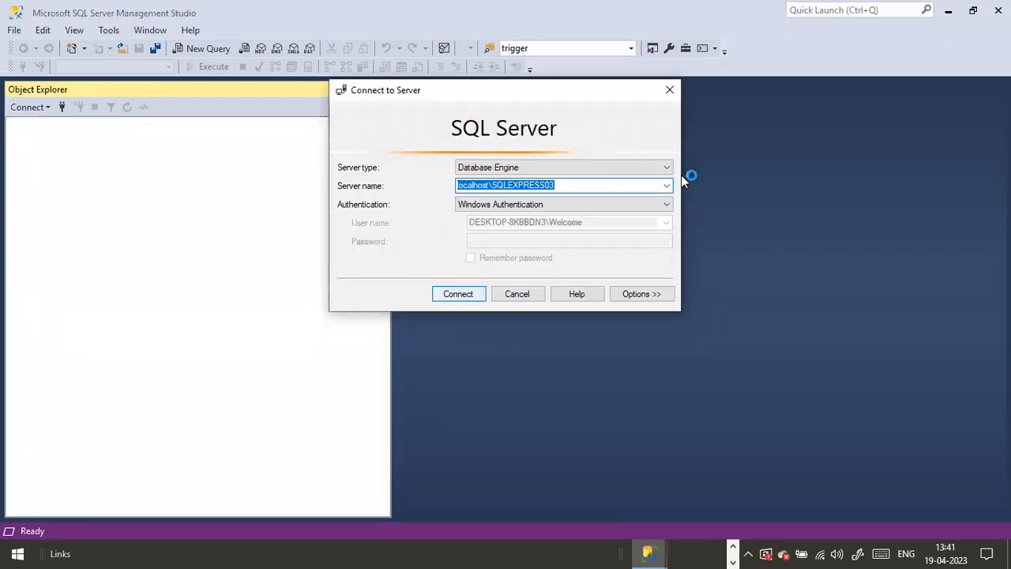
{"action": "left_click", "coordinate": [459, 294]}
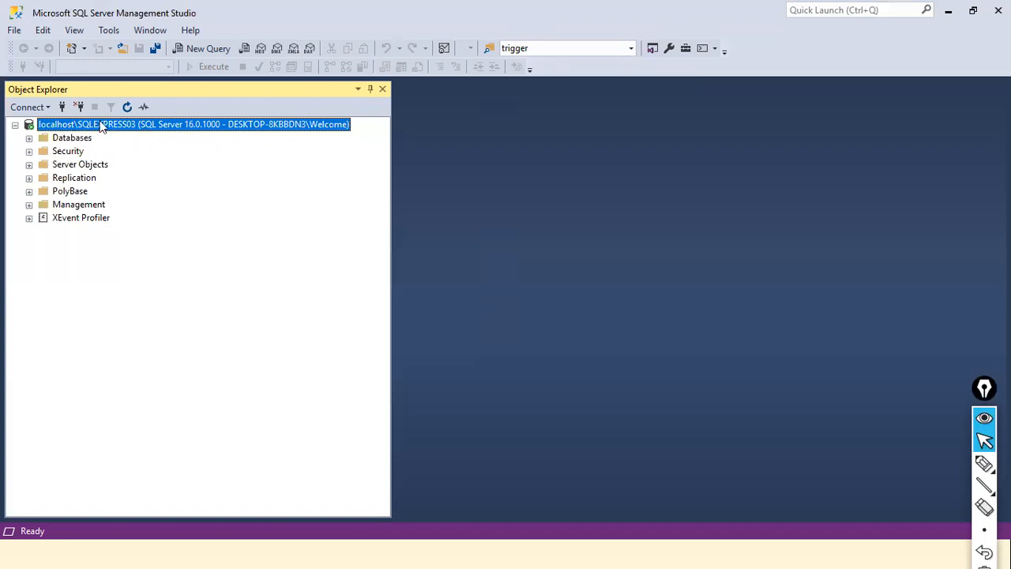
Expand the server's databases and start a new database named Demo
{"action": "left_click", "coordinate": [28, 140]}
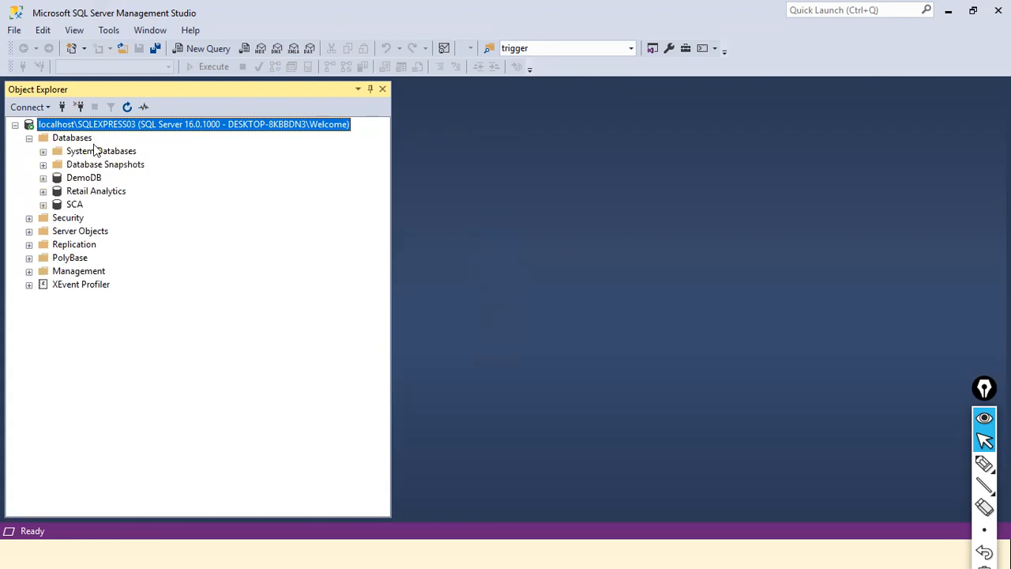
{"action": "left_click", "coordinate": [71, 138]}
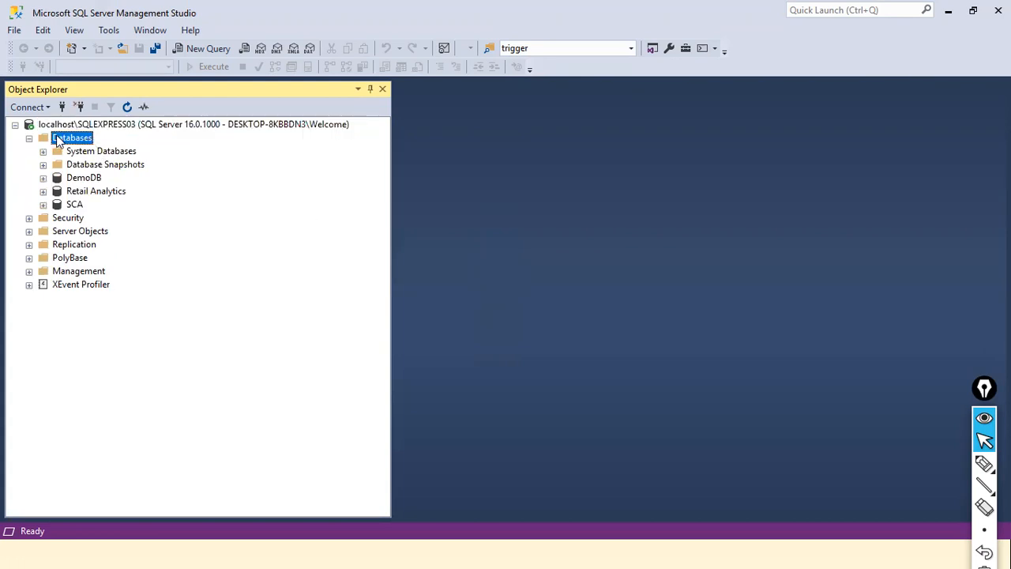
{"action": "right_click", "coordinate": [58, 140]}
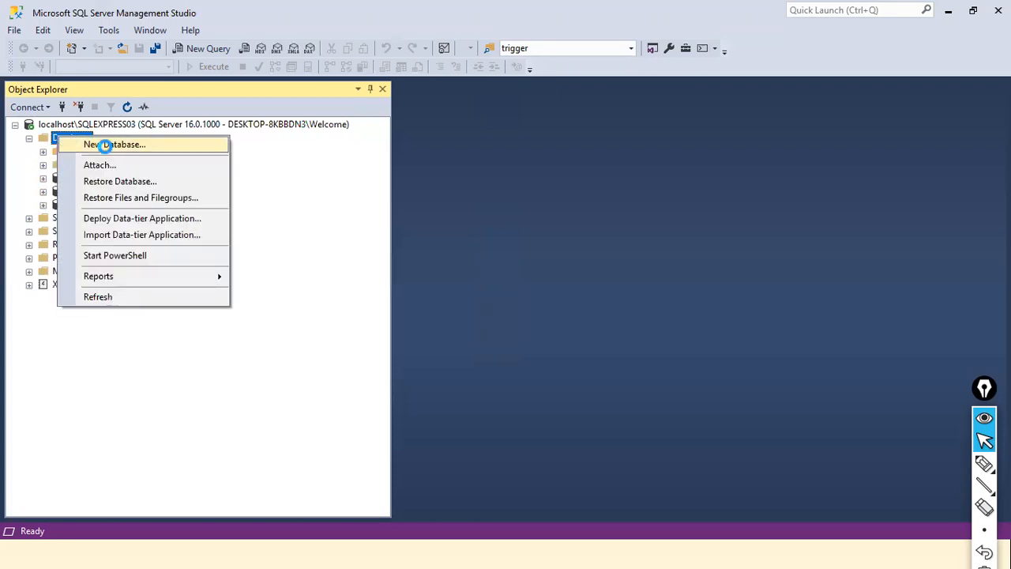
{"action": "left_click", "coordinate": [105, 145]}
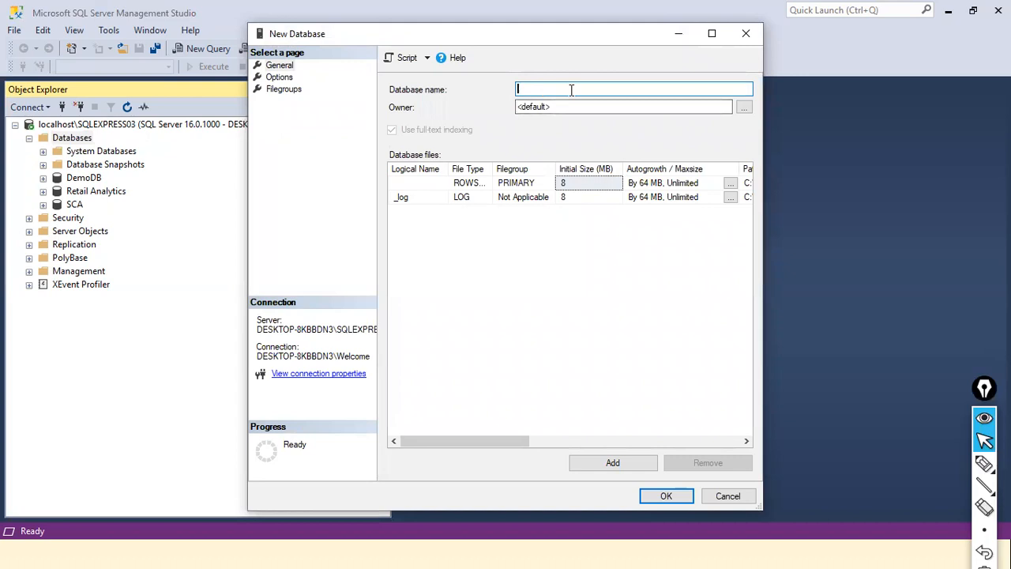
{"action": "type", "text": "Demo"}
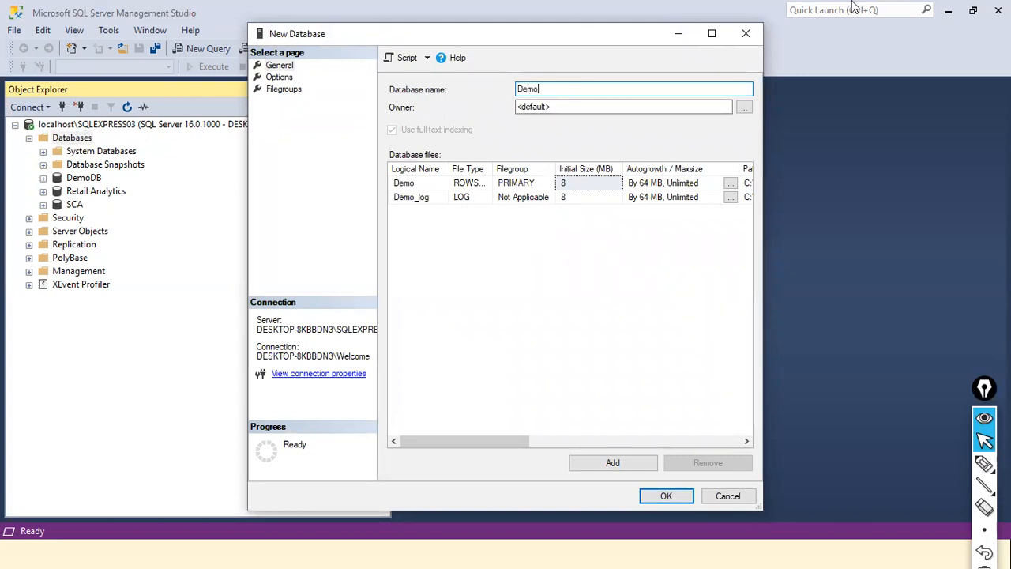
Draw red arrows at the database name and the dialog's confirmation, and create the Demo database with default settings
{"action": "left_click", "coordinate": [985, 485]}
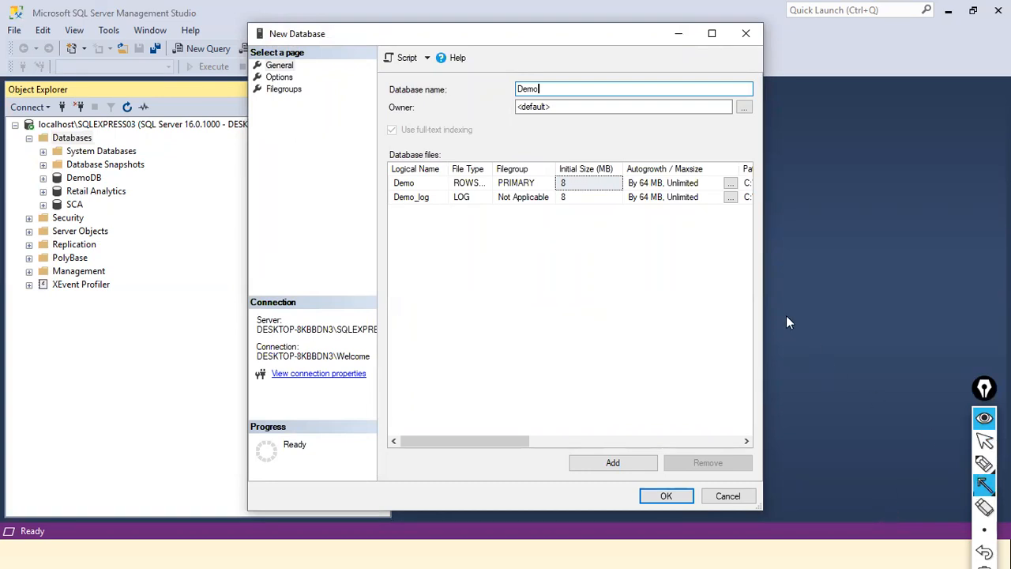
{"action": "mouse_move", "coordinate": [379, 84]}
{"action": "left_mouse_down"}
{"action": "mouse_move", "coordinate": [491, 93]}
{"action": "mouse_move", "coordinate": [589, 239]}
{"action": "left_mouse_up"}
{"action": "mouse_move", "coordinate": [605, 274]}
{"action": "left_mouse_down"}
{"action": "mouse_move", "coordinate": [677, 474]}
{"action": "mouse_move", "coordinate": [668, 497]}
{"action": "left_mouse_up"}
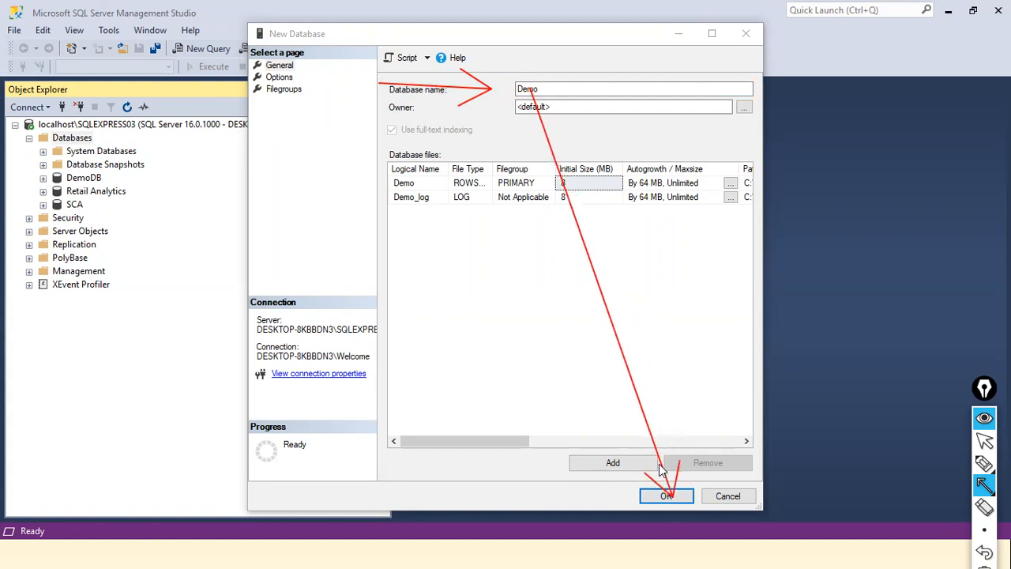
{"action": "key", "text": "ctrl+shift+1"}
{"action": "left_click", "coordinate": [667, 496]}
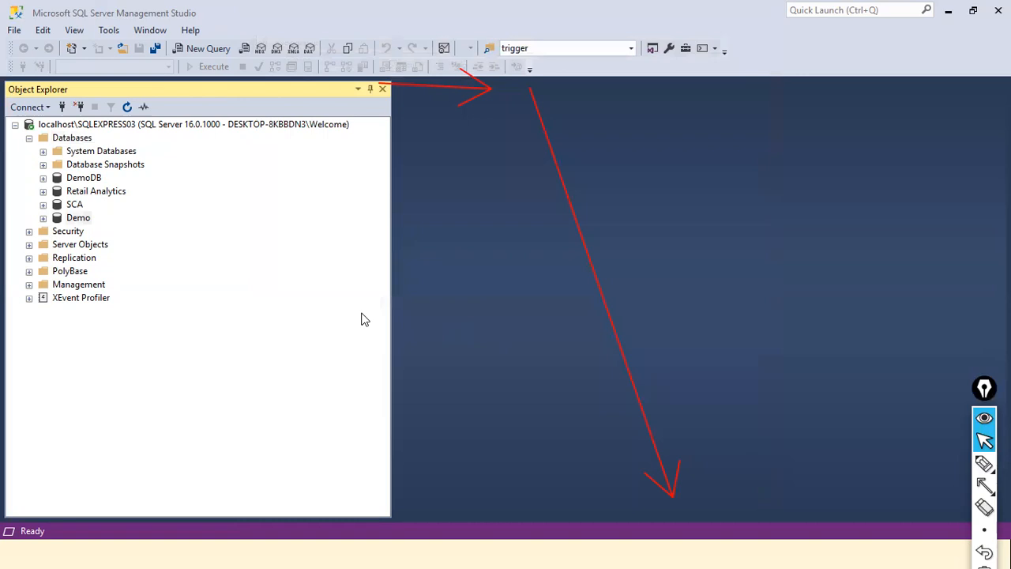
Annotate the object tree with an arrow at Demo, a rectangle around the server name, and short arrows beside the four databases
{"action": "key", "text": "ctrl+shift+a"}
{"action": "mouse_move", "coordinate": [301, 216]}
{"action": "left_mouse_down"}
{"action": "mouse_move", "coordinate": [167, 230]}
{"action": "mouse_move", "coordinate": [103, 219]}
{"action": "left_mouse_up"}
{"action": "key", "text": "ctrl+shift+2"}
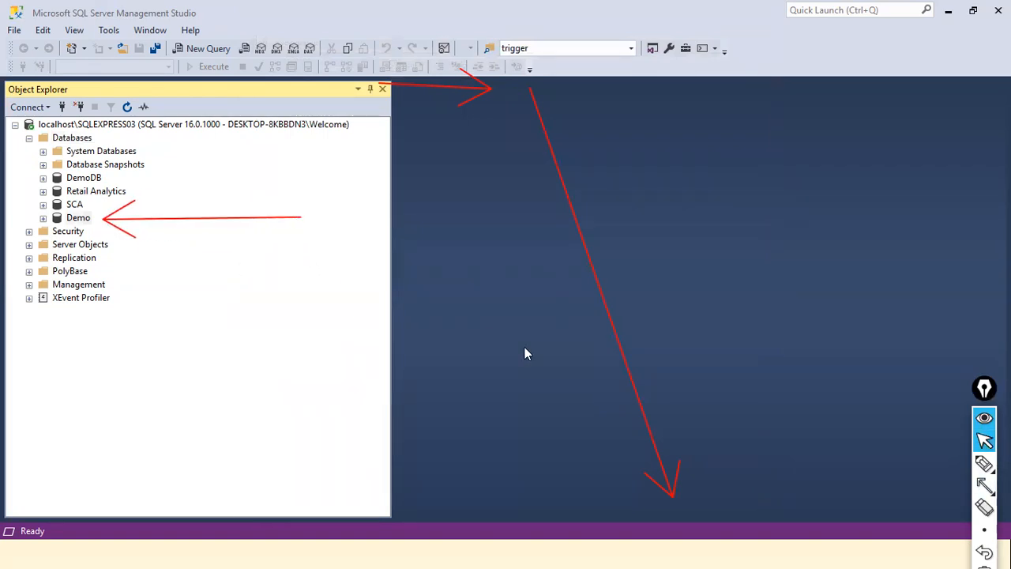
{"action": "key", "text": "ctrl+shift+r"}
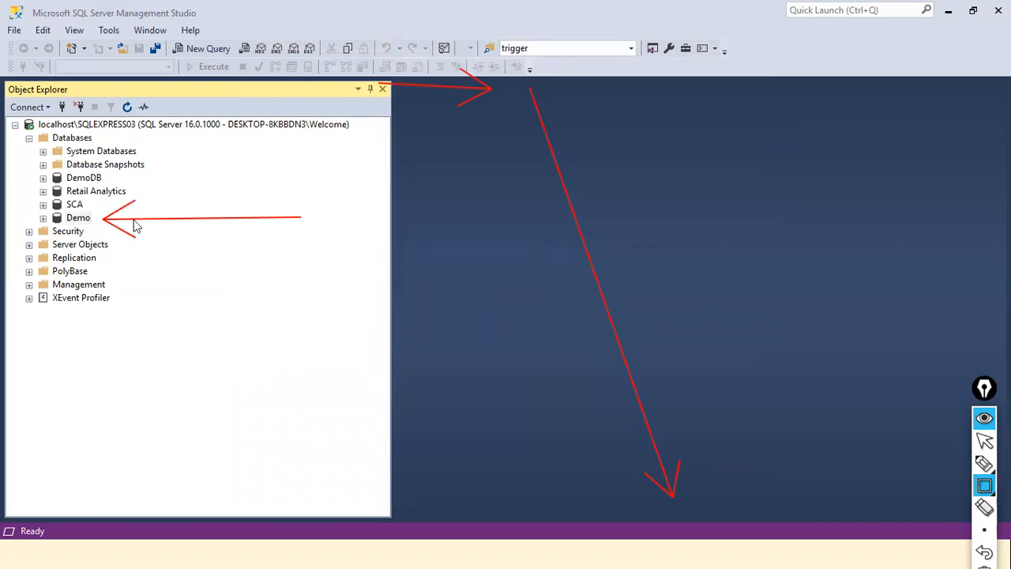
{"action": "mouse_move", "coordinate": [22, 101]}
{"action": "left_mouse_down"}
{"action": "mouse_move", "coordinate": [39, 128]}
{"action": "mouse_move", "coordinate": [142, 138]}
{"action": "left_mouse_up"}
{"action": "key", "text": "ctrl+shift+a"}
{"action": "mouse_move", "coordinate": [2, 183]}
{"action": "left_mouse_down"}
{"action": "mouse_move", "coordinate": [35, 178]}
{"action": "mouse_move", "coordinate": [31, 224]}
{"action": "left_mouse_up"}
{"action": "key", "text": "Escape"}
Expand the Demo database and its Tables folder to examine the contents
{"action": "left_click", "coordinate": [42, 218]}
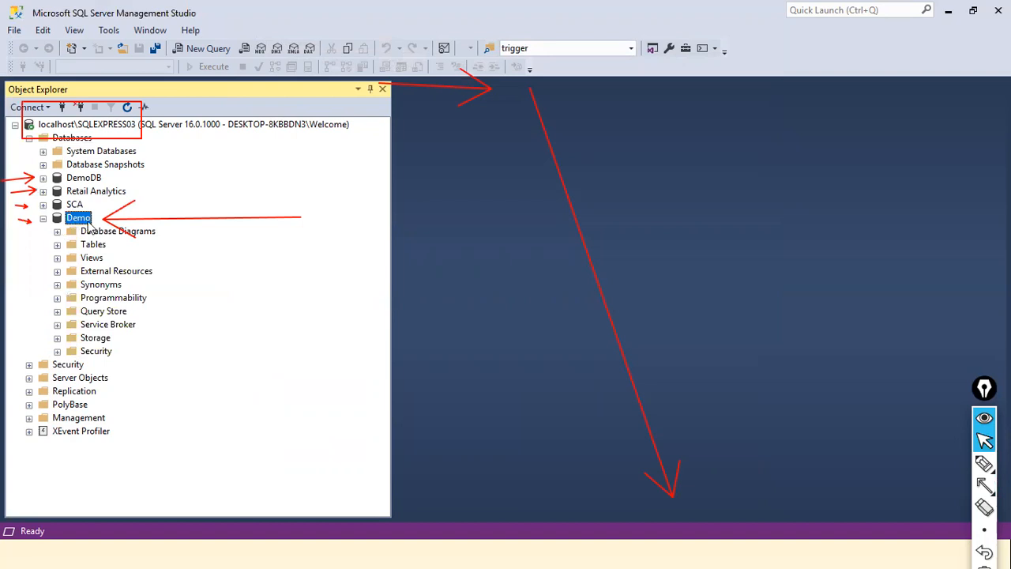
{"action": "left_click", "coordinate": [57, 244]}
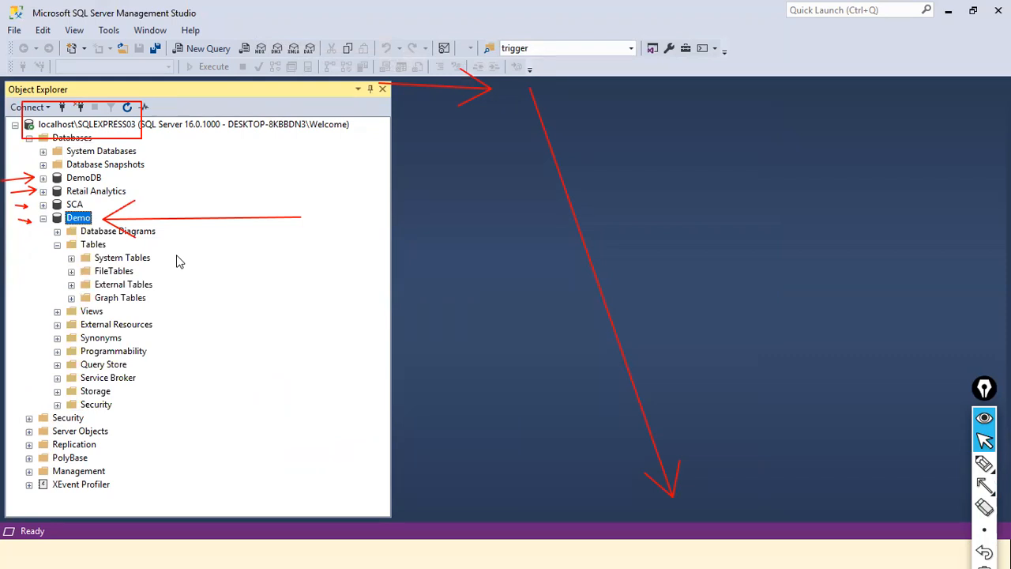
{"action": "right_click", "coordinate": [73, 221]}
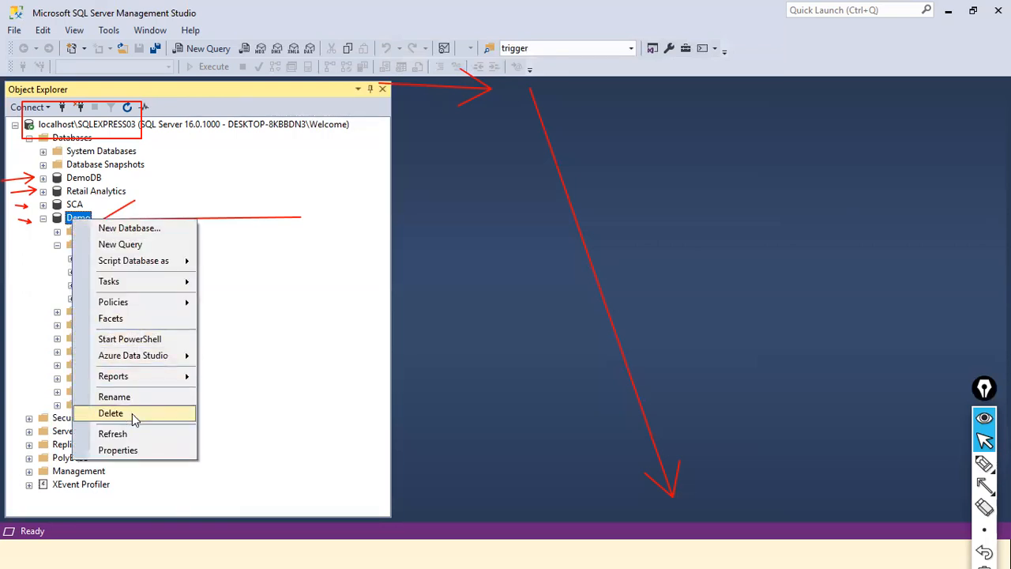
{"action": "left_click", "coordinate": [79, 219]}
{"action": "right_click", "coordinate": [79, 220]}
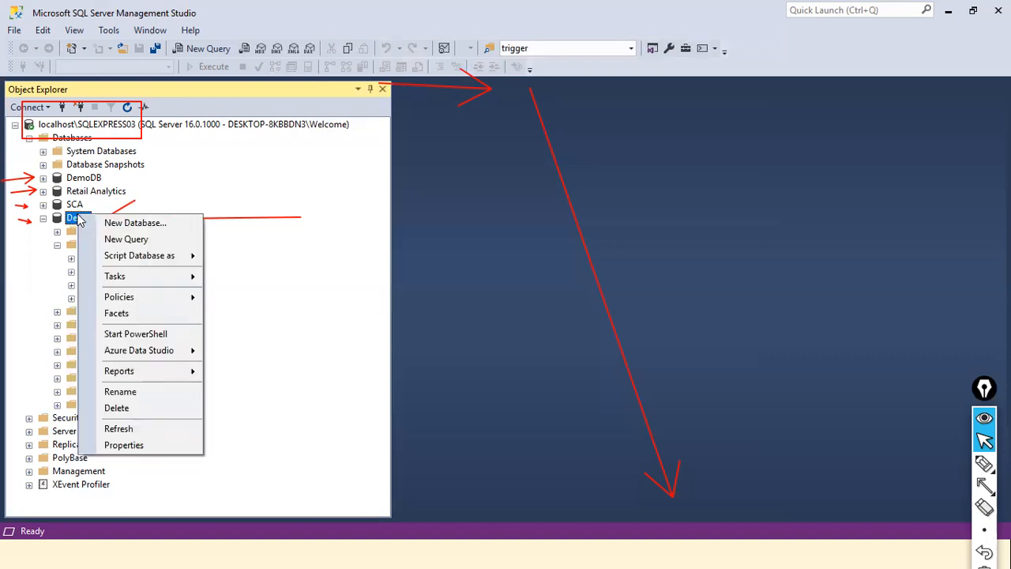
{"action": "left_click", "coordinate": [254, 199]}
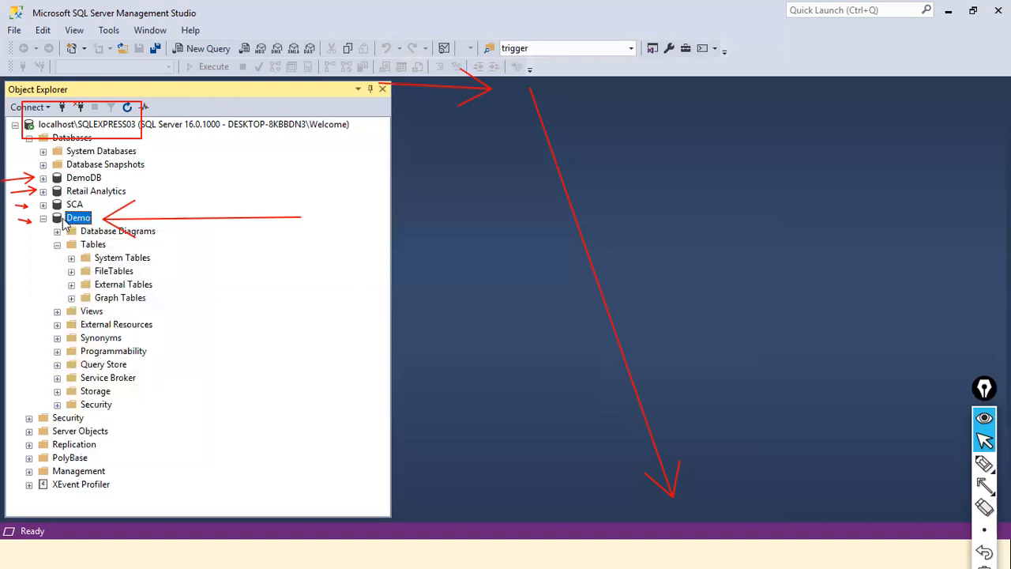
{"action": "right_click", "coordinate": [87, 216]}
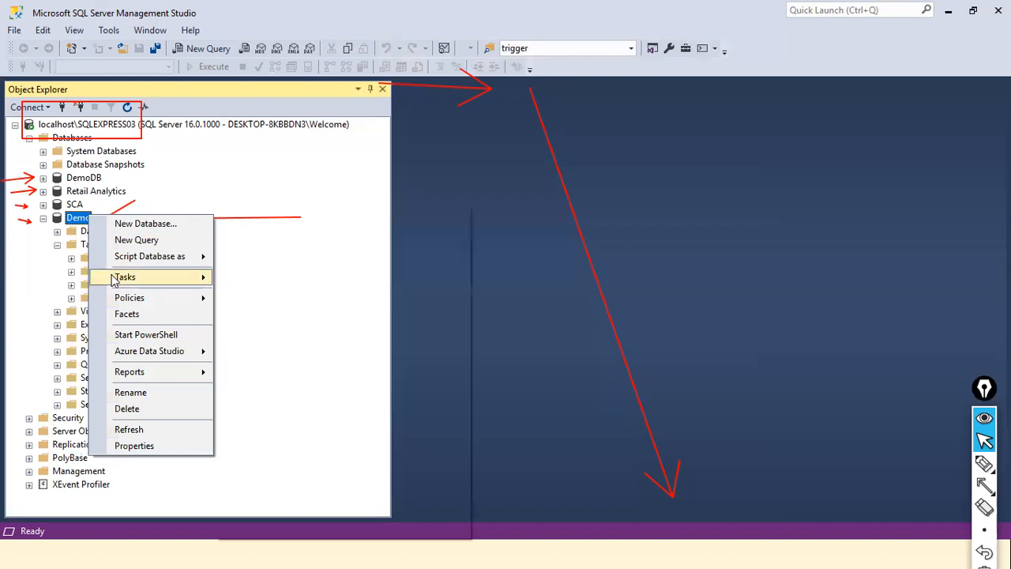
{"action": "mouse_move", "coordinate": [116, 278]}
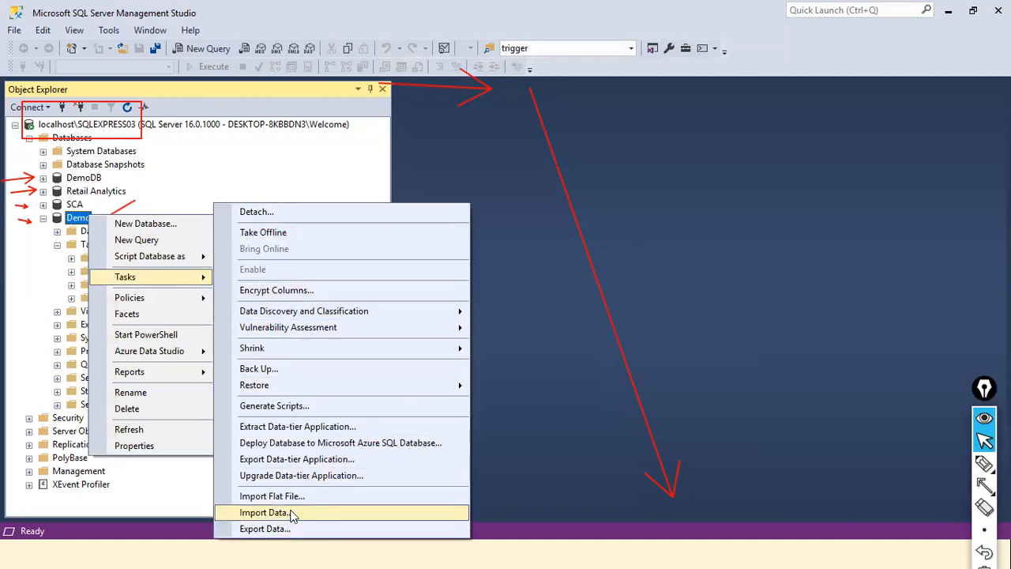
{"action": "left_click_drag", "start_coordinate": [301, 217], "coordinate": [104, 218]}
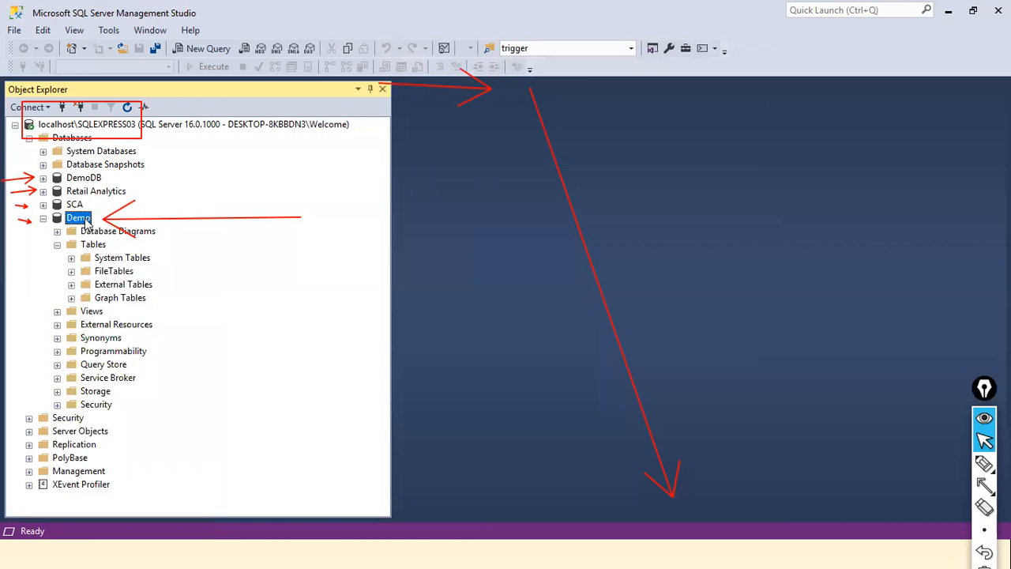
Start importing data into the Demo database with Microsoft Excel as the data source
{"action": "right_click", "coordinate": [87, 222]}
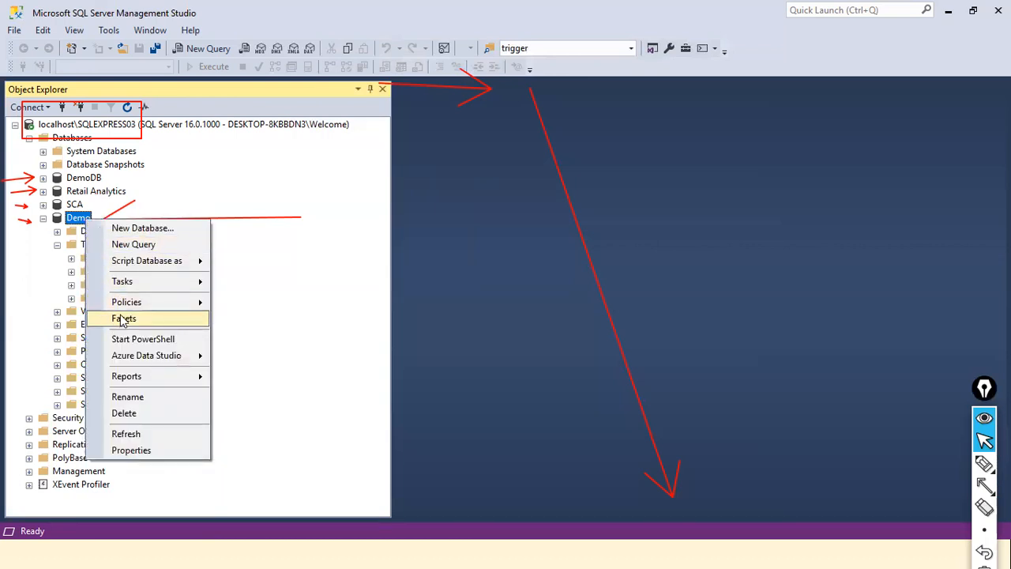
{"action": "mouse_move", "coordinate": [145, 284]}
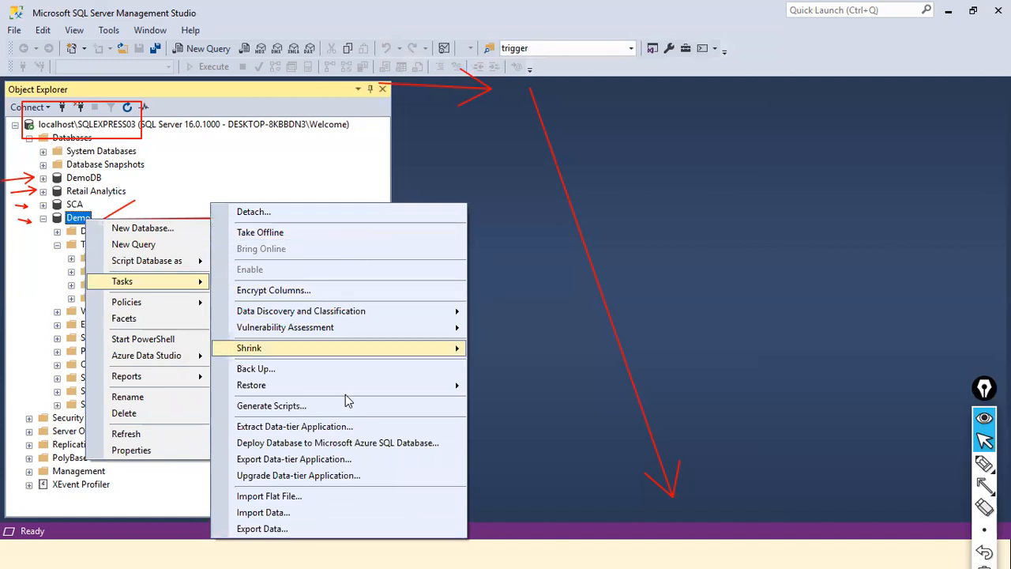
{"action": "left_click", "coordinate": [293, 513]}
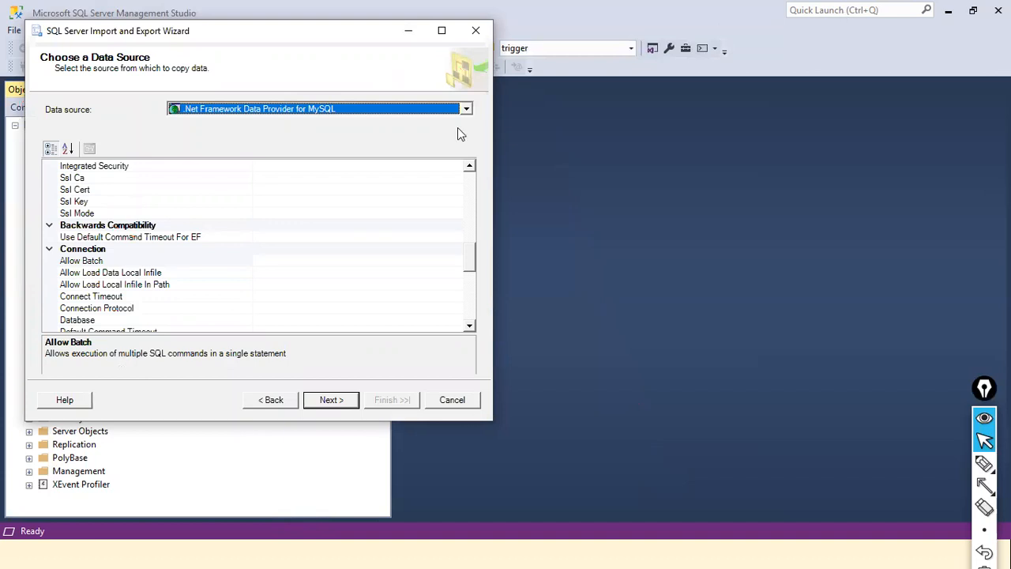
{"action": "left_click", "coordinate": [465, 109]}
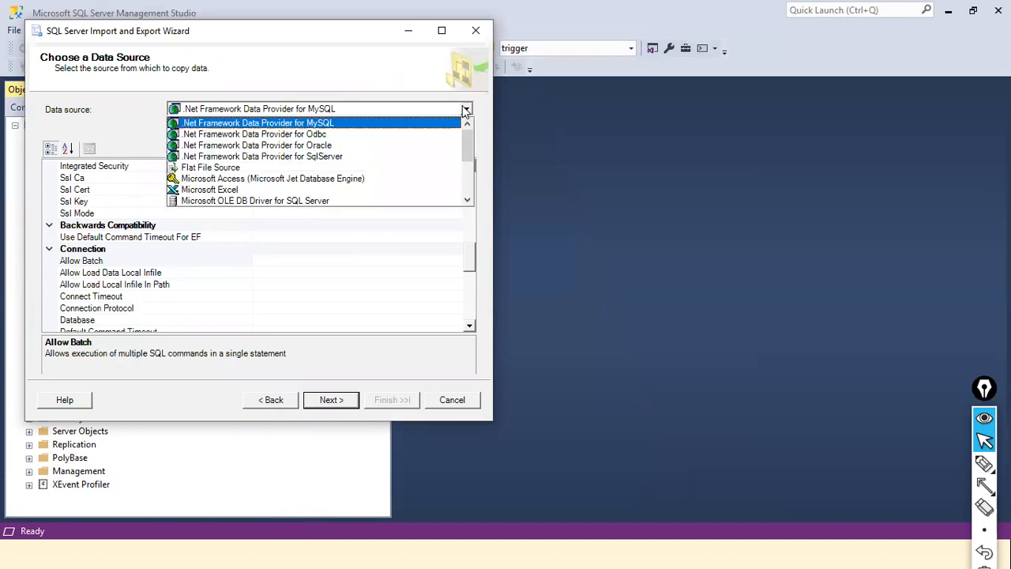
{"action": "left_click", "coordinate": [333, 189]}
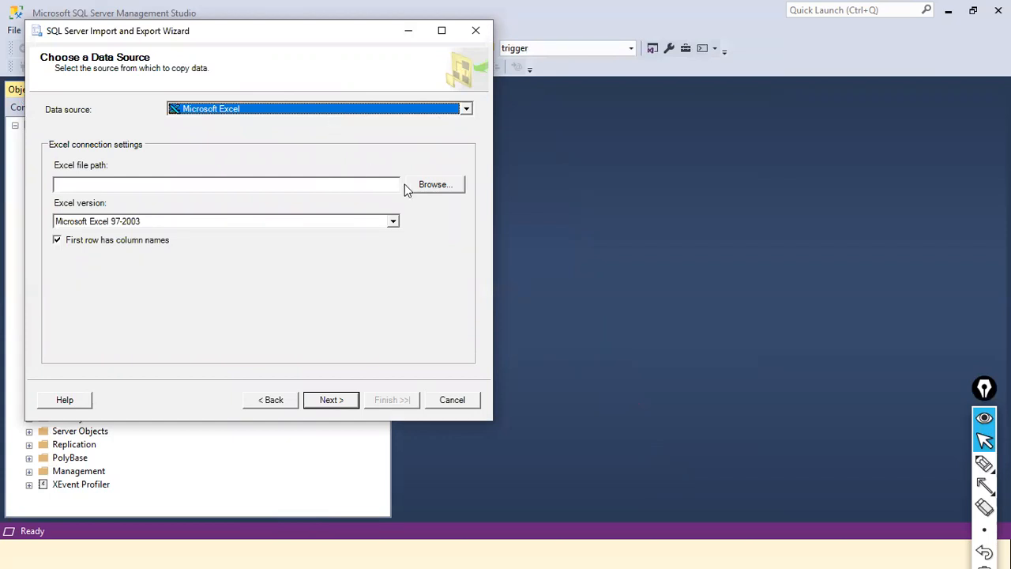
Use DimCustomer.xls from D:\dat1 as the Excel source file and continue to the destination settings
{"action": "left_click", "coordinate": [436, 187]}
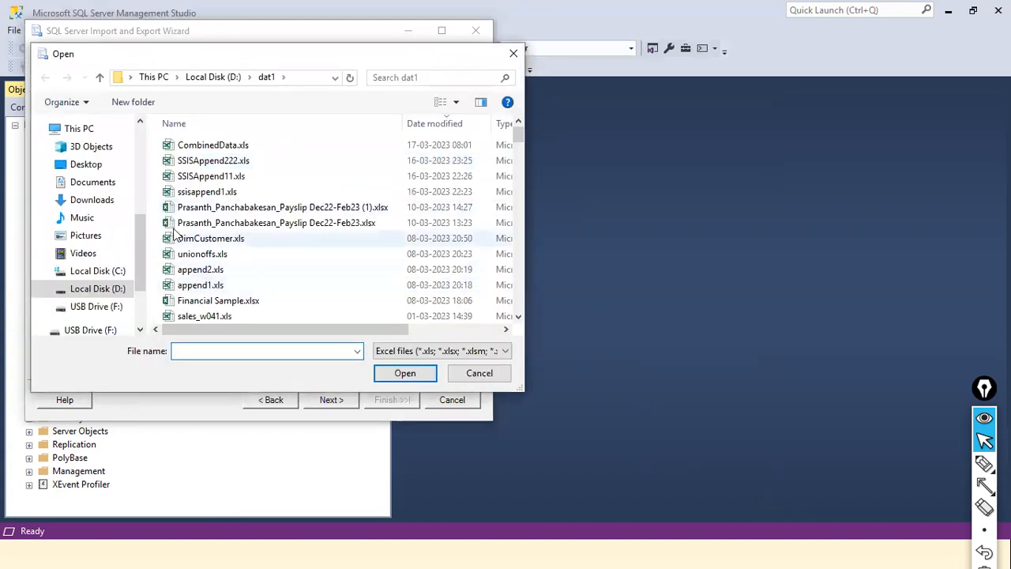
{"action": "left_click", "coordinate": [186, 192]}
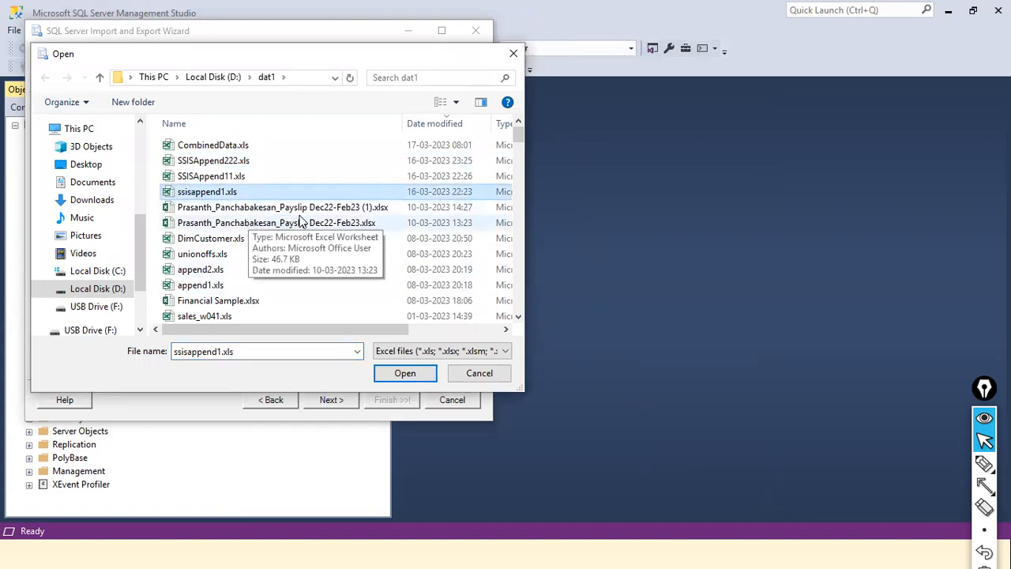
{"action": "key", "text": "Down"}
{"action": "key", "text": "Down"}
{"action": "key", "text": "Down"}
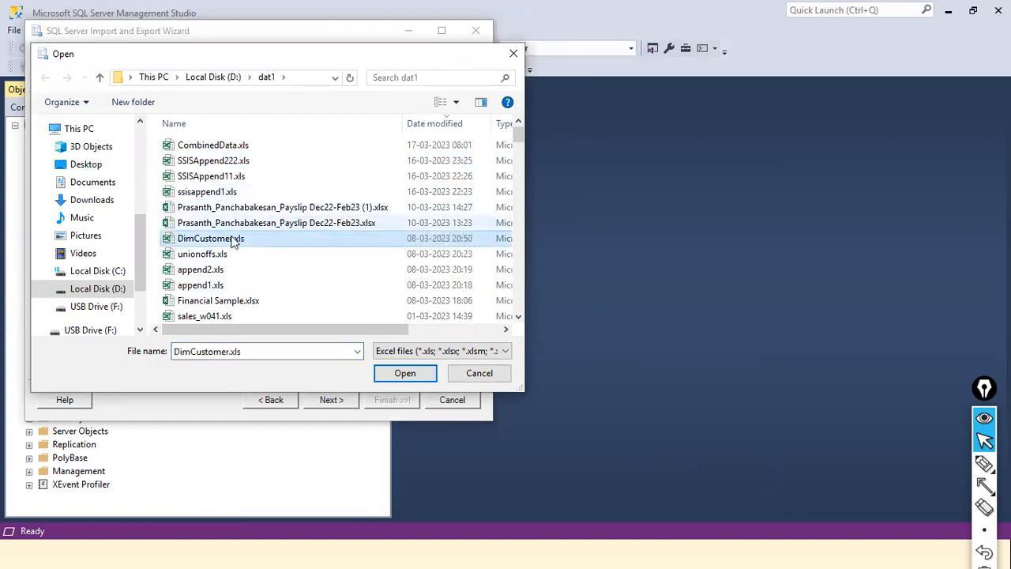
{"action": "left_click", "coordinate": [397, 373]}
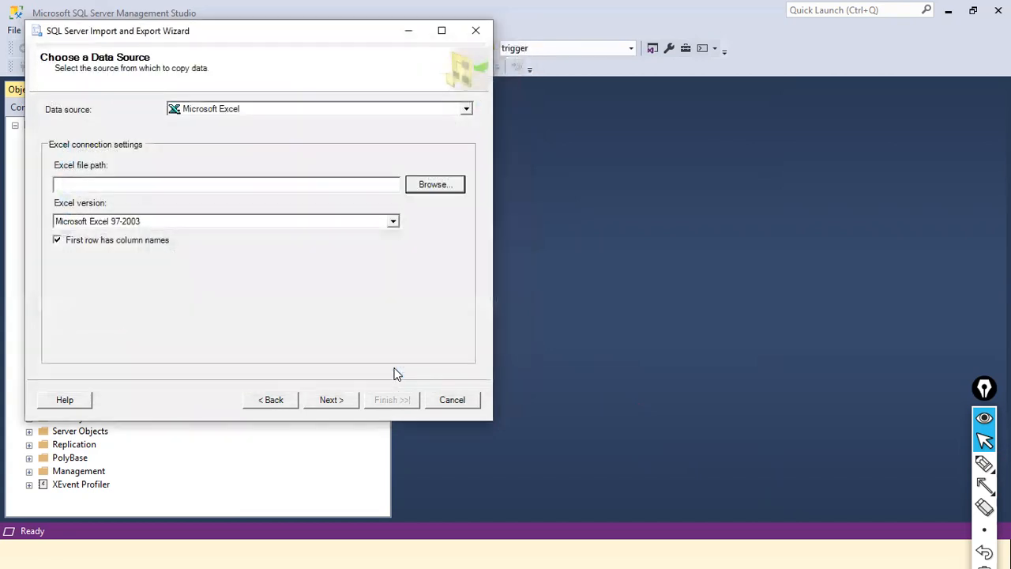
{"action": "left_click", "coordinate": [163, 186]}
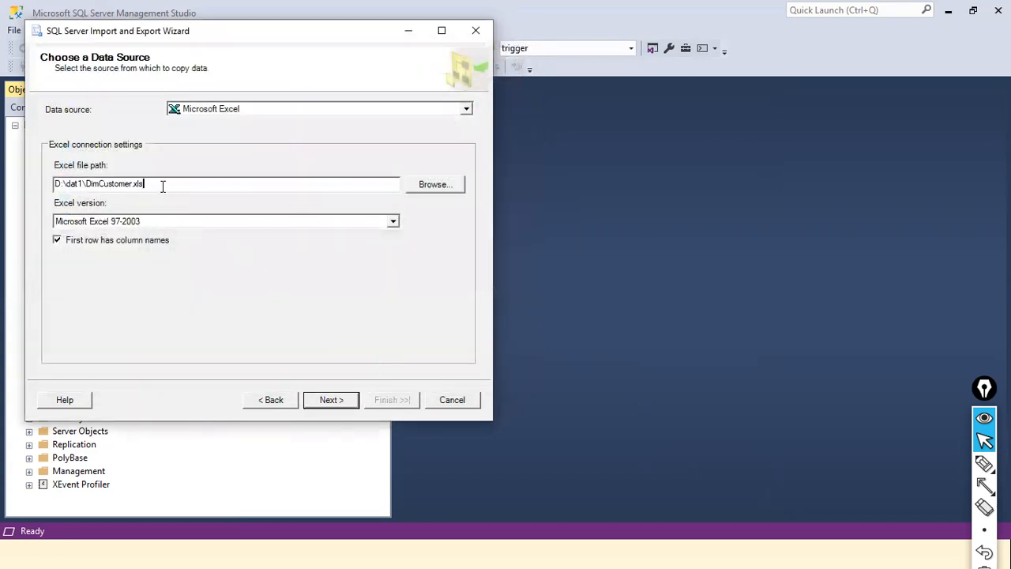
{"action": "left_click_drag", "start_coordinate": [92, 183], "coordinate": [56, 183]}
{"action": "left_click", "coordinate": [328, 400]}
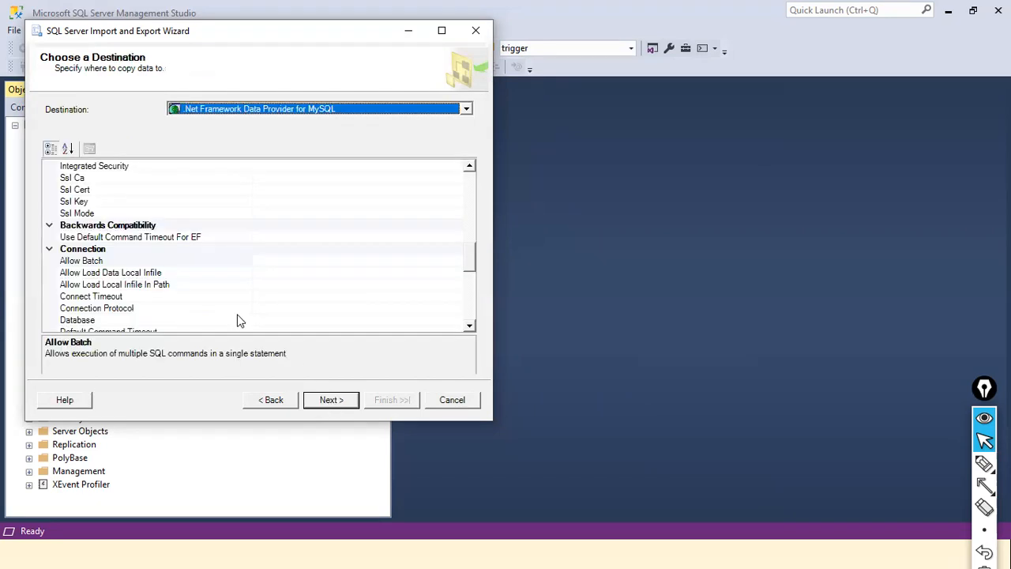
Set the import destination to SQL Server Native Client 11.0
{"action": "left_click", "coordinate": [466, 109]}
{"action": "scroll", "coordinate": [424, 164], "scroll_direction": "down", "scroll_amount": 1}
{"action": "scroll", "coordinate": [423, 163], "scroll_direction": "down", "scroll_amount": 3}
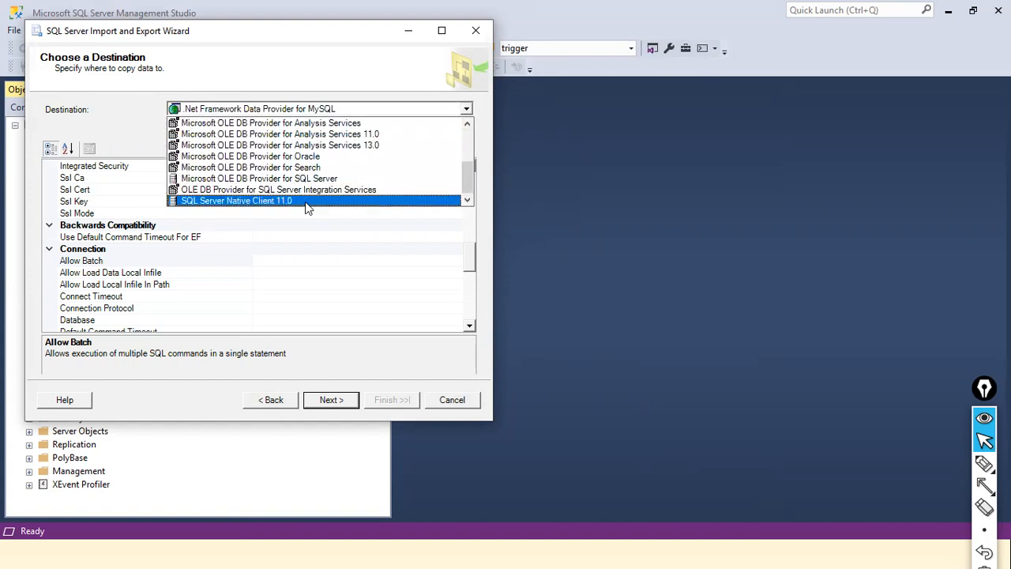
{"action": "left_click", "coordinate": [291, 201]}
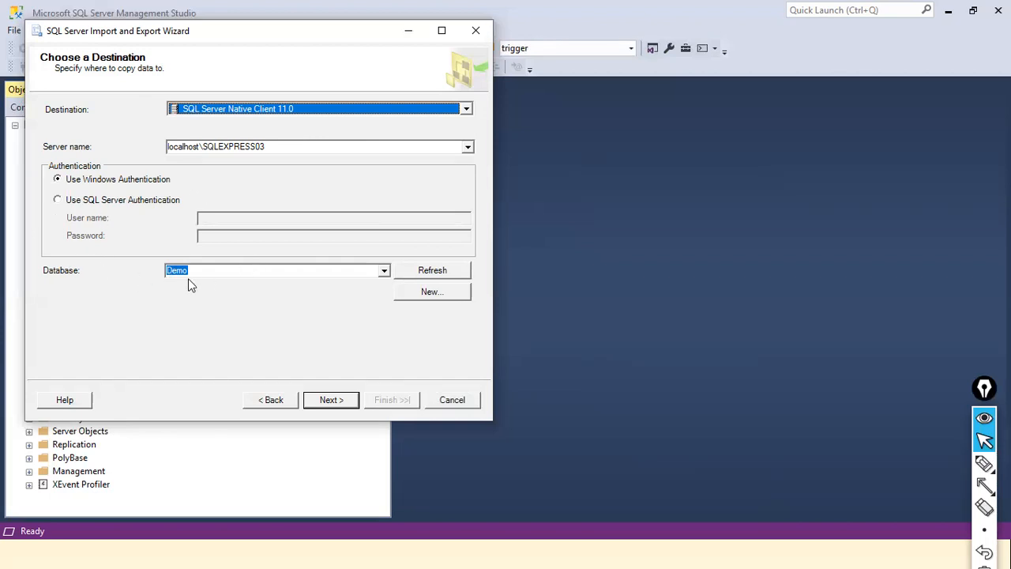
Draw red arrows pointing at the destination's database and server name, and return to the normal pointer
{"action": "key", "text": "ctrl+shift+8"}
{"action": "left_click_drag", "start_coordinate": [126, 168], "coordinate": [156, 256]}
{"action": "left_click_drag", "start_coordinate": [65, 136], "coordinate": [166, 146]}
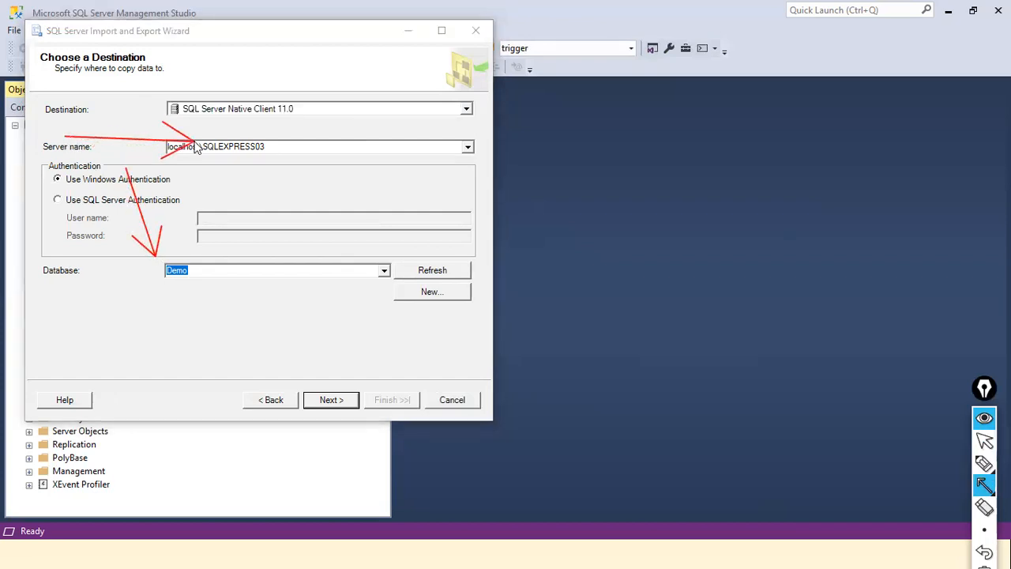
{"action": "key", "text": "ctrl+shift+1"}
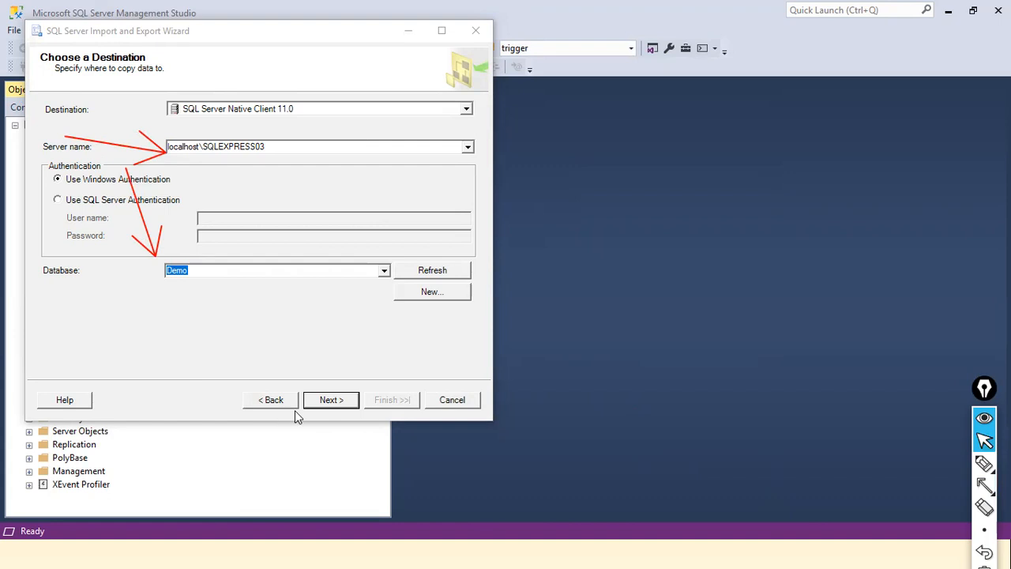
Accept the Demo destination, keep copying data from tables or views, and preview the rows of Sheet1$
{"action": "left_click", "coordinate": [331, 400]}
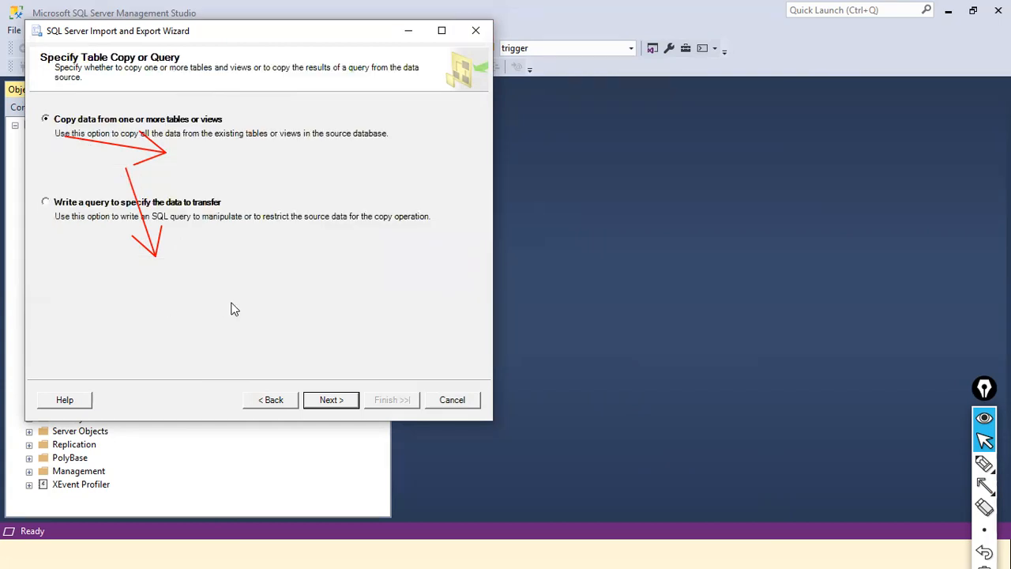
{"action": "left_click", "coordinate": [323, 400]}
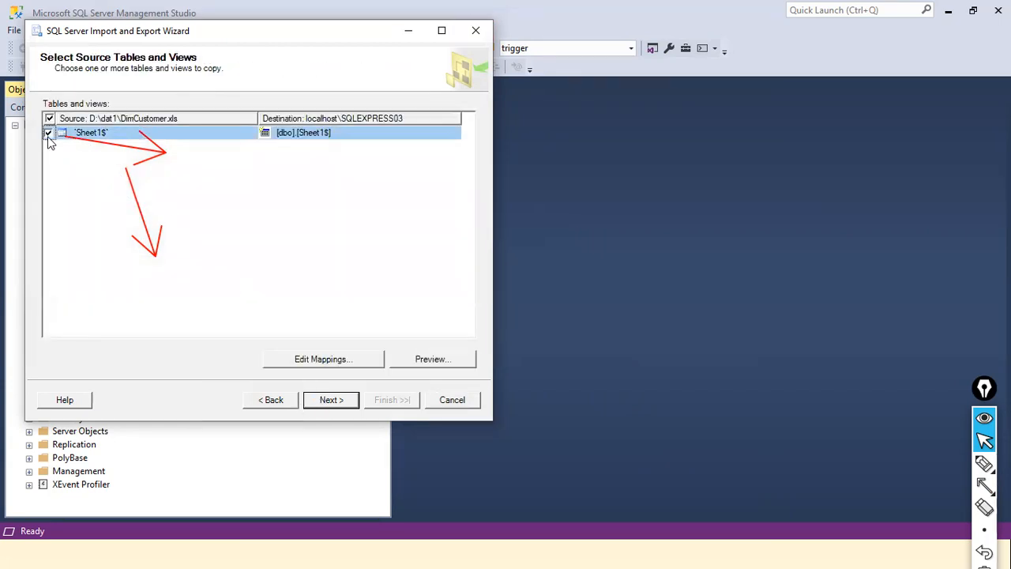
{"action": "left_click", "coordinate": [421, 359]}
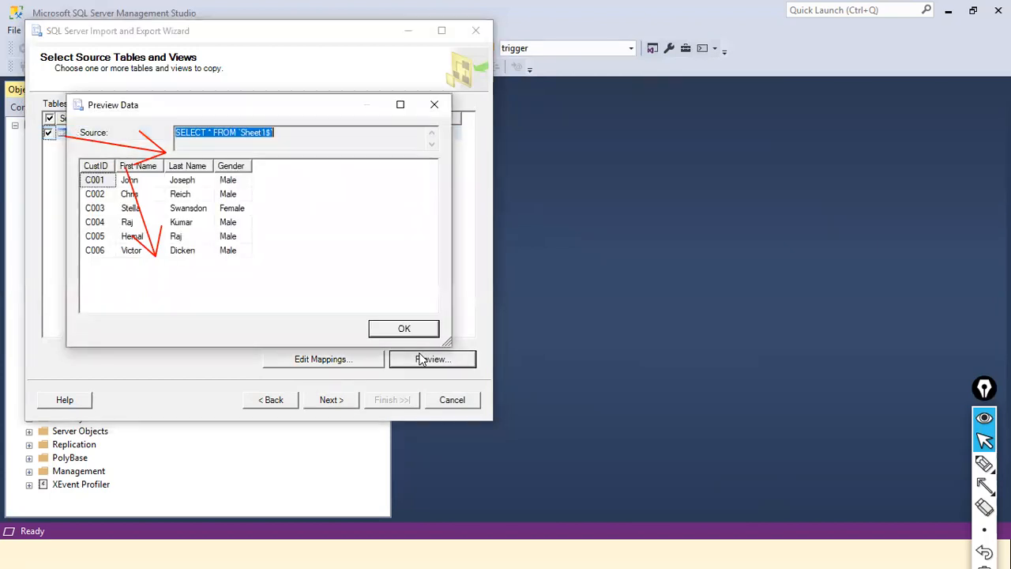
{"action": "left_click", "coordinate": [409, 329]}
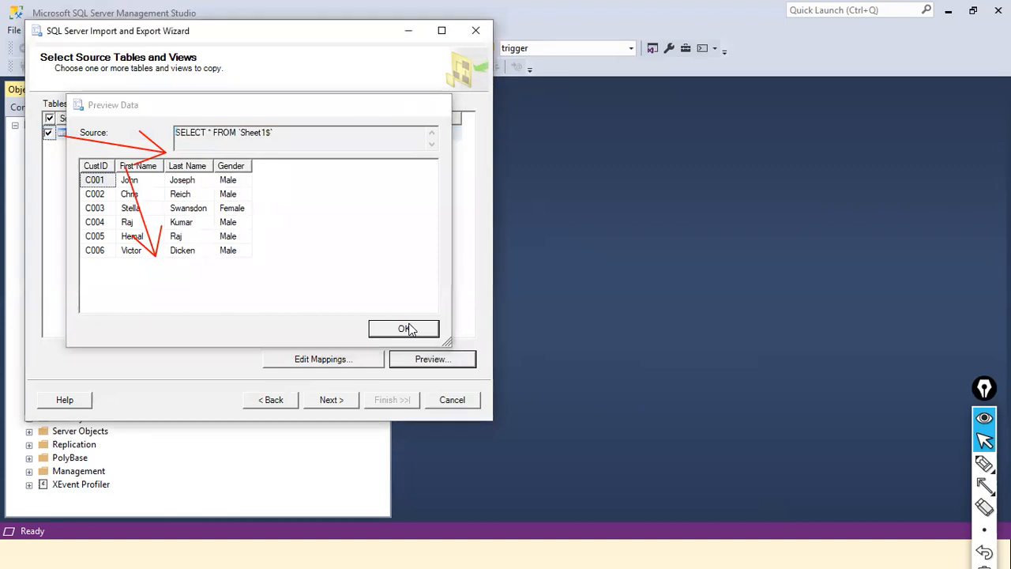
Run the Sheet1$ import immediately without saving an SSIS package
{"action": "left_click", "coordinate": [328, 399]}
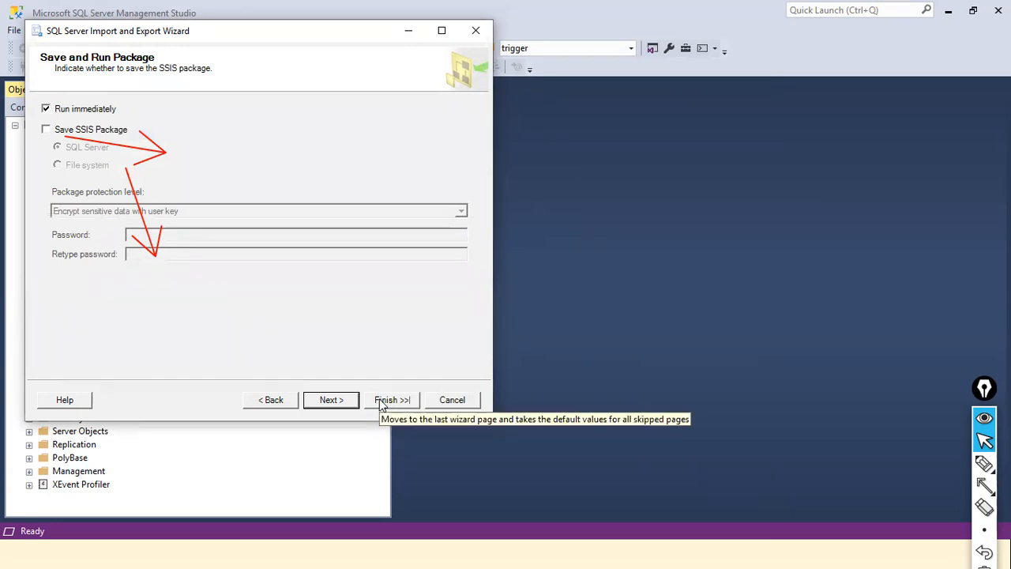
{"action": "left_click", "coordinate": [381, 401]}
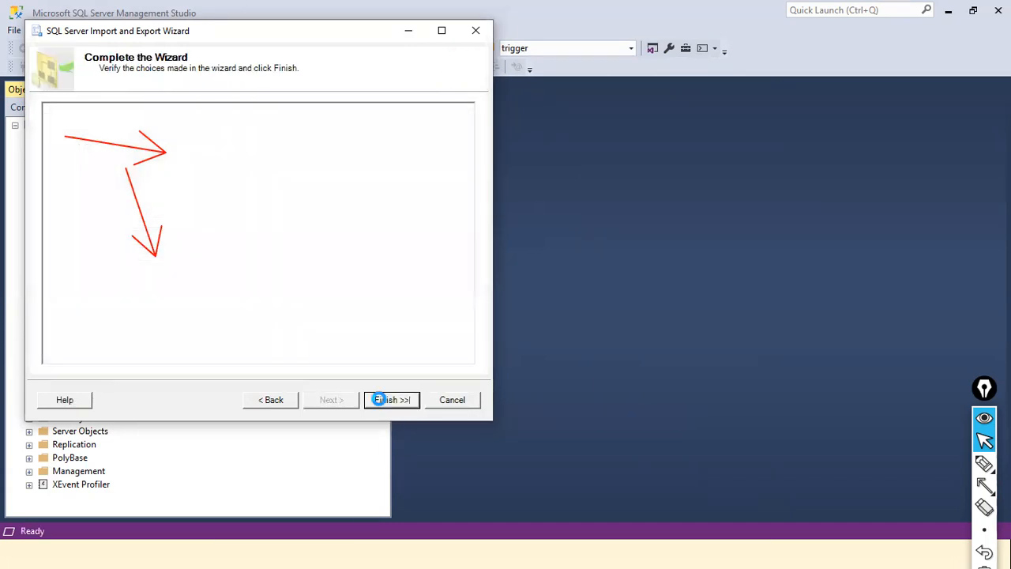
{"action": "left_click", "coordinate": [383, 403]}
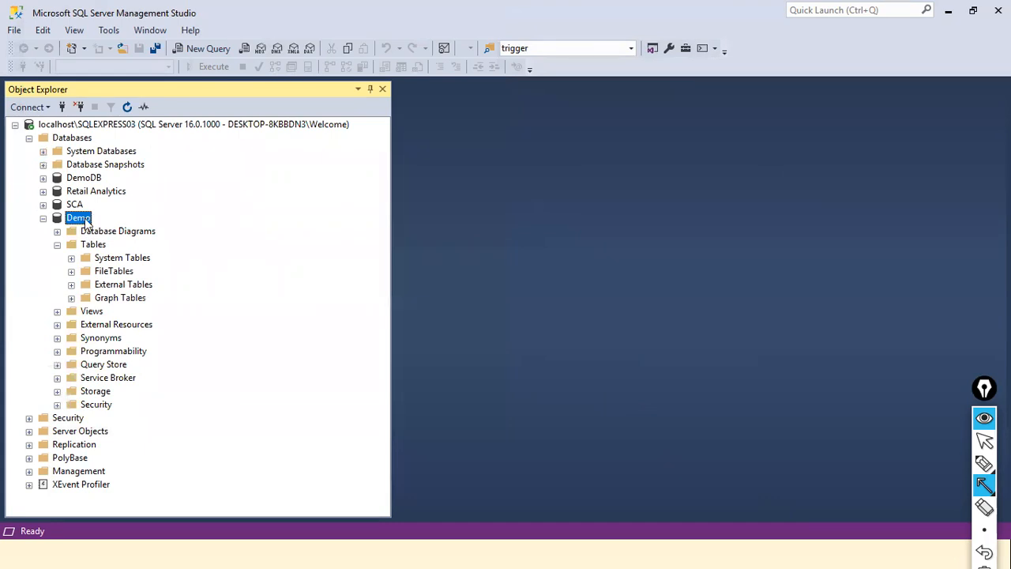
Refresh the object tree and expand the Demo database's Tables folder to show the imported table
{"action": "left_click", "coordinate": [72, 272]}
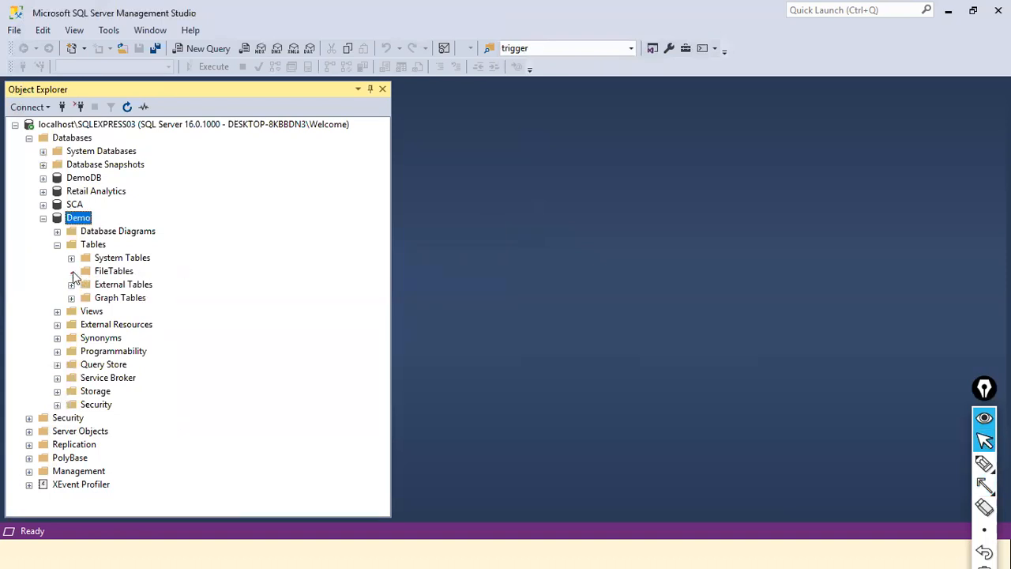
{"action": "left_click", "coordinate": [127, 108]}
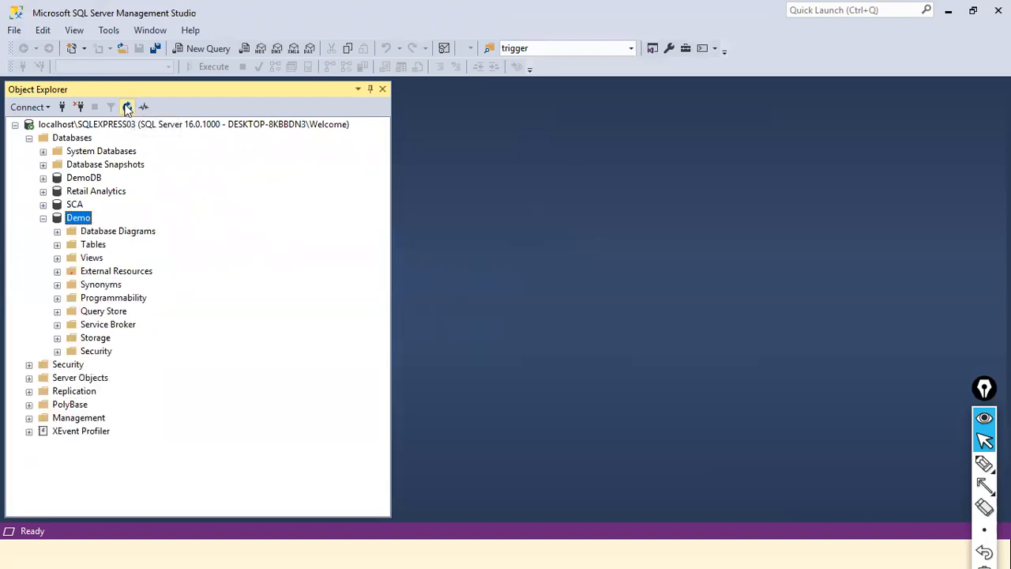
{"action": "left_click", "coordinate": [57, 245]}
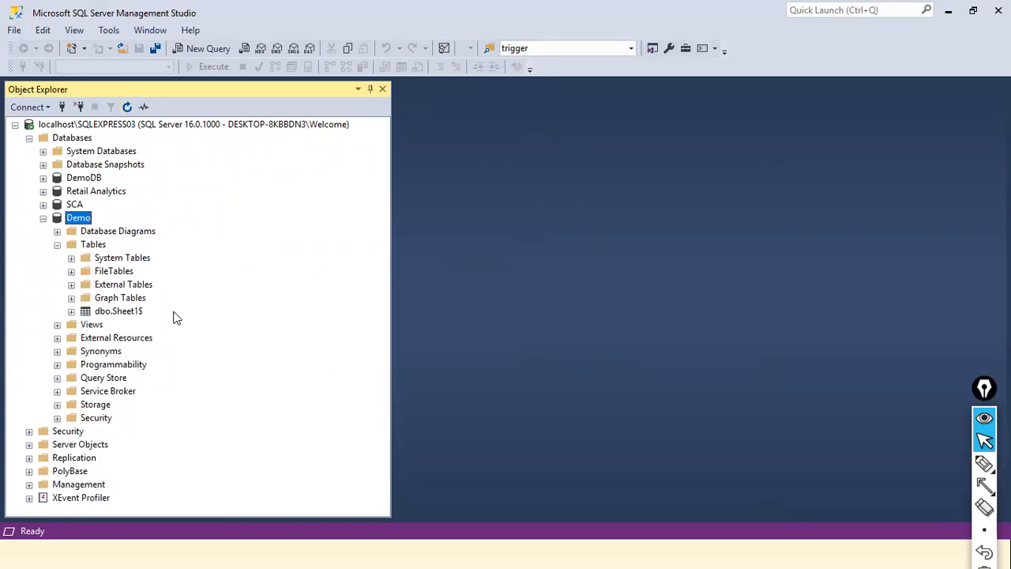
{"action": "left_click", "coordinate": [144, 317]}
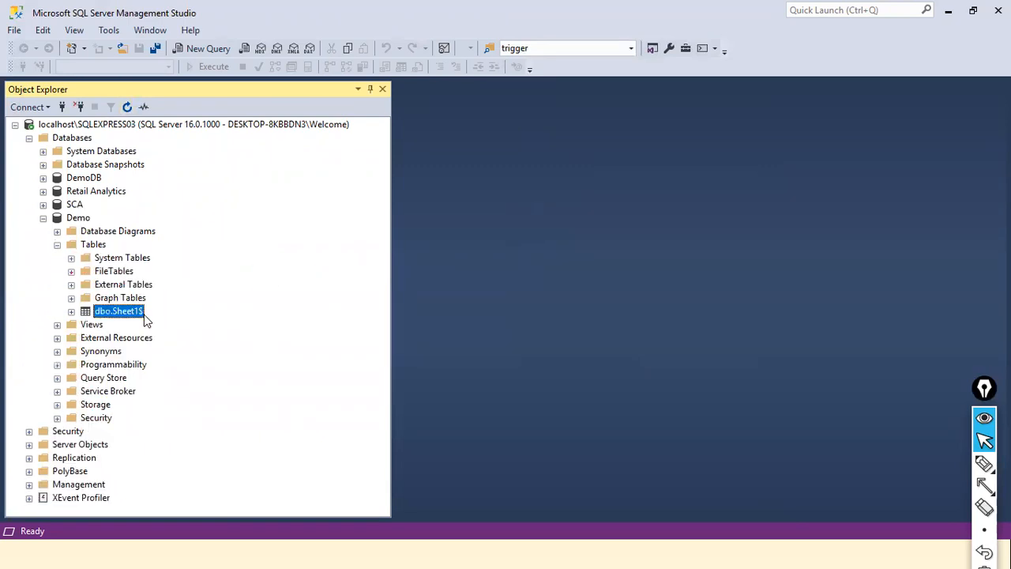
{"action": "right_click", "coordinate": [145, 317]}
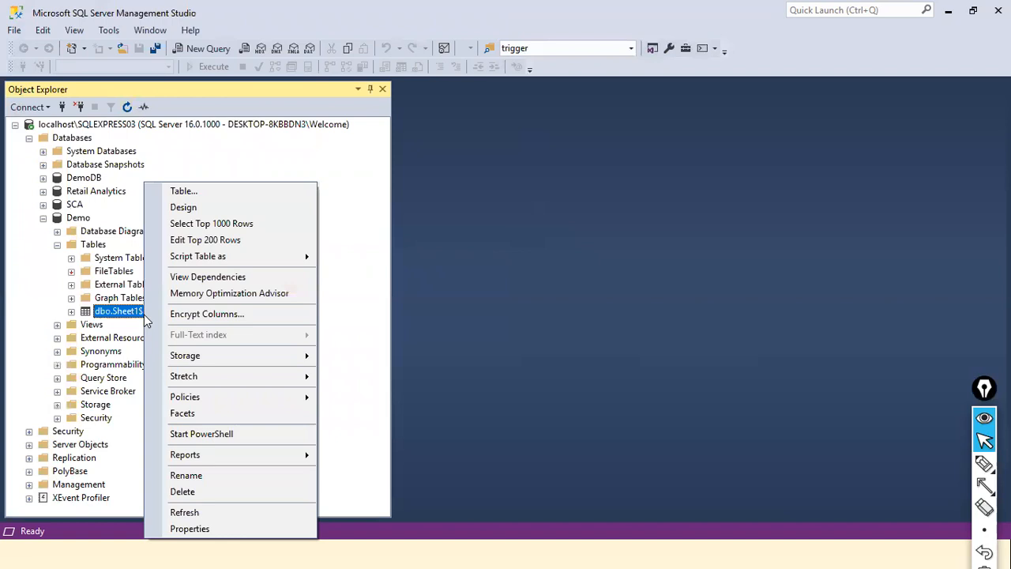
{"action": "left_click", "coordinate": [198, 473]}
{"action": "type", "text": "/1"}
{"action": "key", "text": "Escape"}
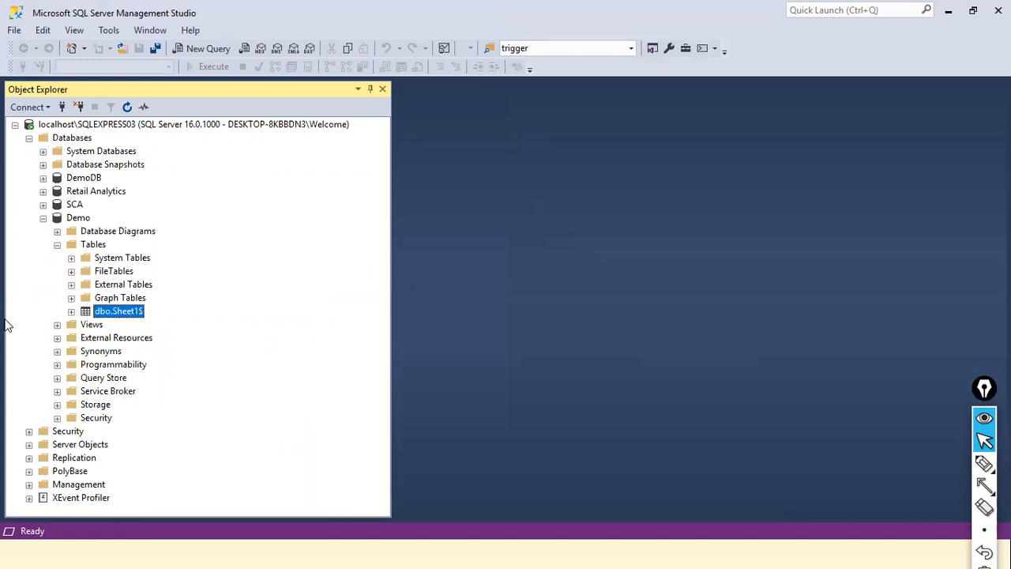
Rename the imported dbo.Sheet1$ table as DimCustomer
{"action": "right_click", "coordinate": [140, 319]}
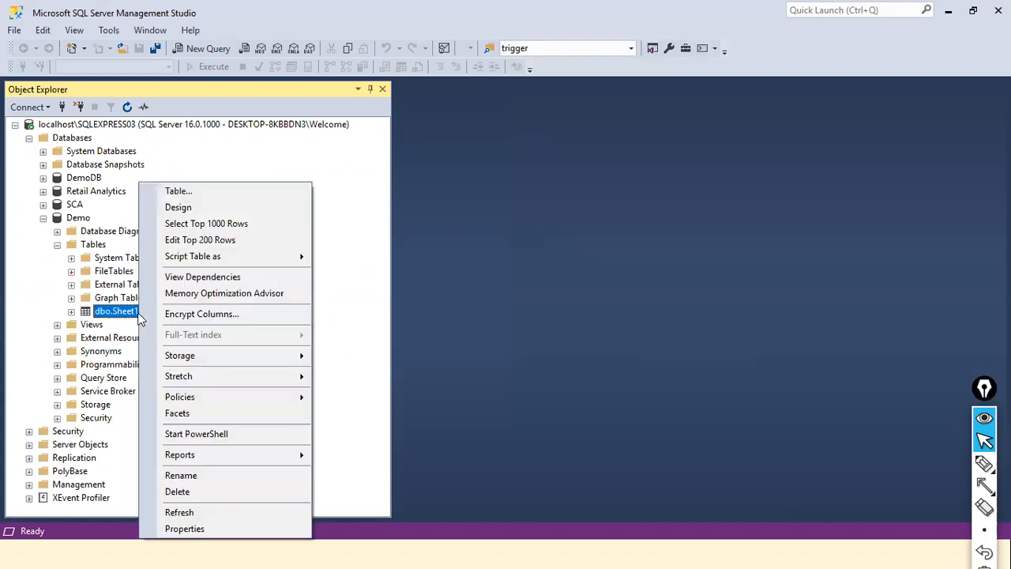
{"action": "left_click", "coordinate": [210, 475]}
{"action": "key", "text": "End"}
{"action": "key", "text": "BackSpace"}
{"action": "key", "text": "BackSpace"}
{"action": "key", "text": "BackSpace"}
{"action": "key", "text": "BackSpace"}
{"action": "key", "text": "BackSpace"}
{"action": "key", "text": "BackSpace"}
{"action": "key", "text": "BackSpace"}
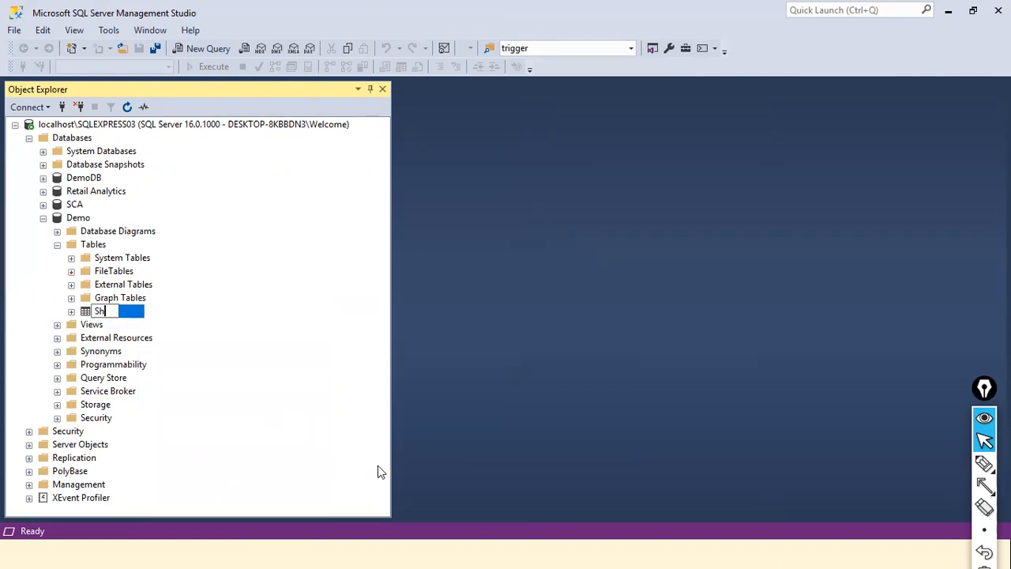
{"action": "type", "text": "DimCustomer"}
Query the top 1000 rows of the dbo.DimCustomer table to check the imported data
{"action": "right_click", "coordinate": [139, 316]}
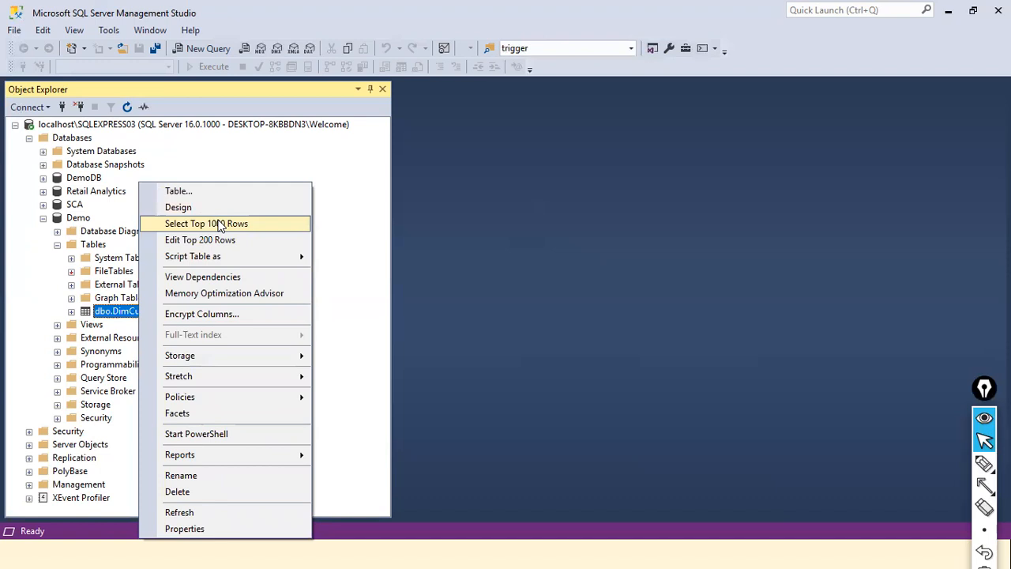
{"action": "left_click", "coordinate": [420, 158]}
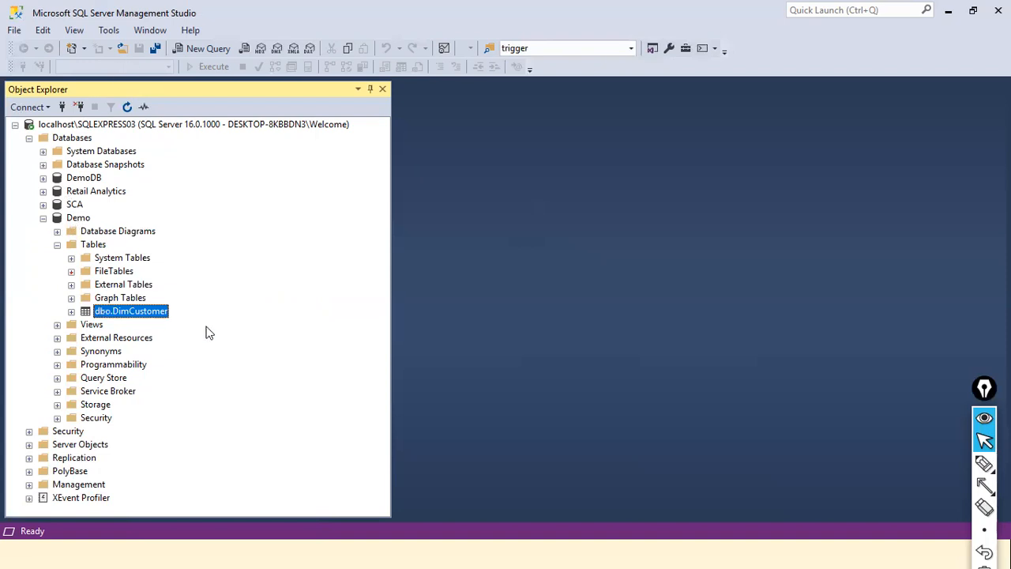
{"action": "right_click", "coordinate": [158, 316]}
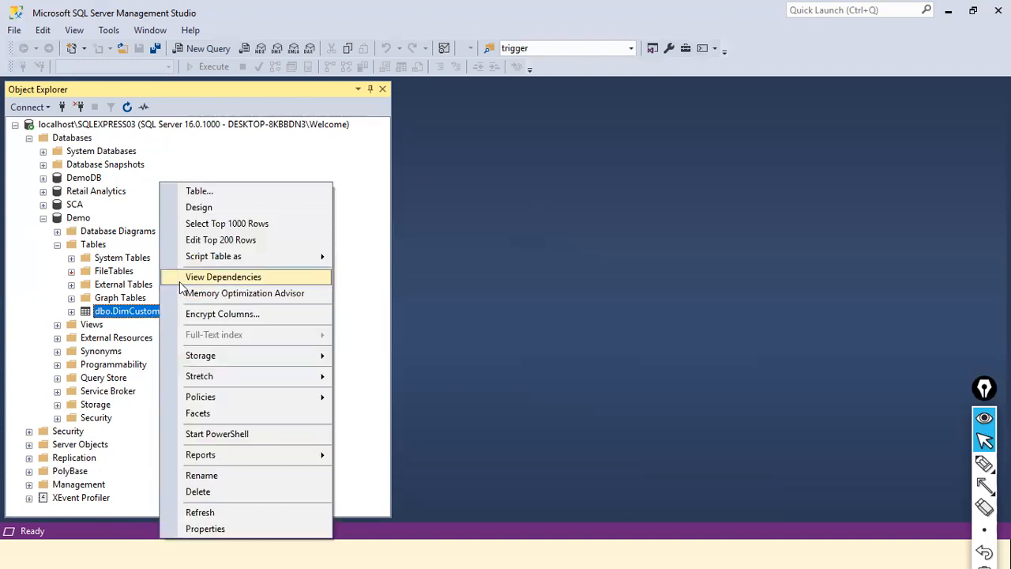
{"action": "left_click", "coordinate": [229, 223]}
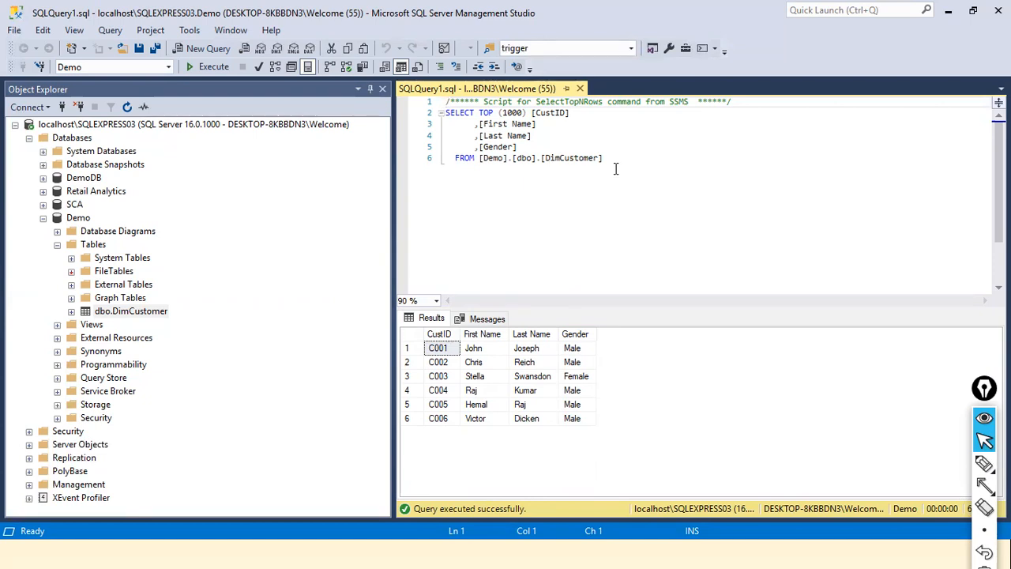
Switch to the untitled Power BI Desktop report and bring up its SQL Server database dialog
{"action": "key", "text": "alt+Tab"}
{"action": "key", "text": "Tab"}
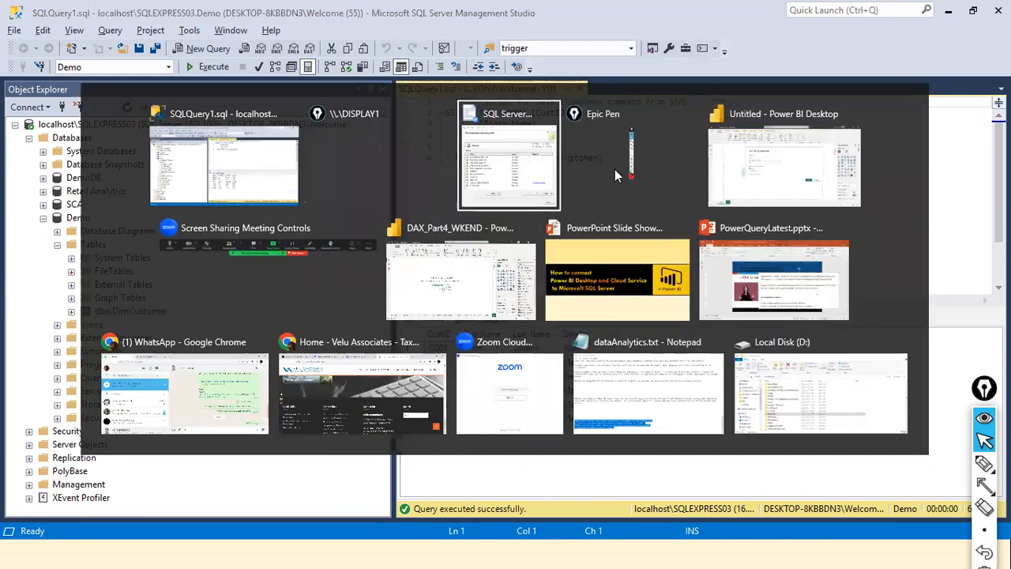
{"action": "key", "text": "alt+Tab"}
{"action": "key", "text": "Tab"}
{"action": "left_click", "coordinate": [617, 174]}
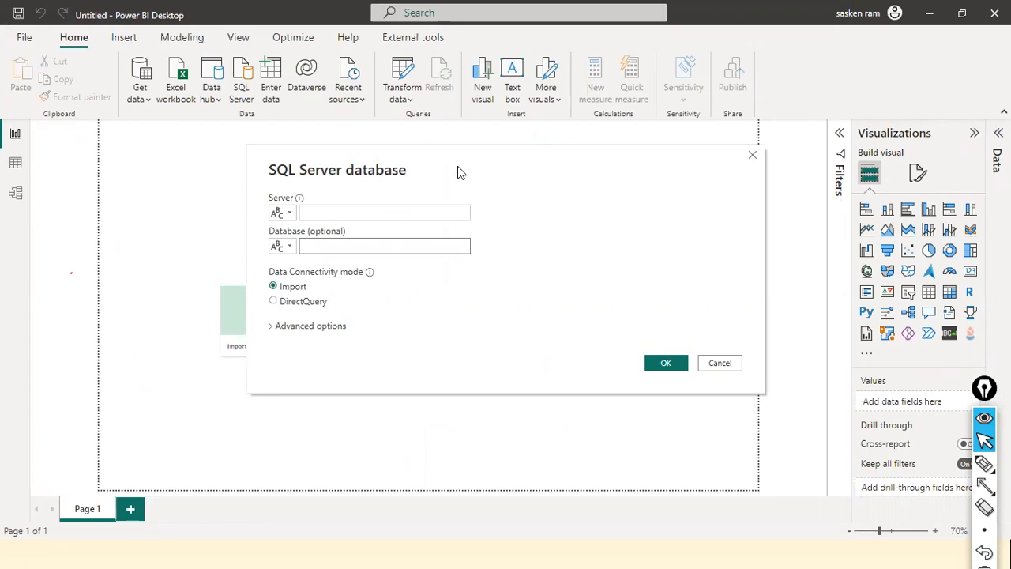
Return to SQL Server Management Studio and copy the server name from the Database Engine connection dialog, then cancel the dialog
{"action": "key", "text": "alt+Tab"}
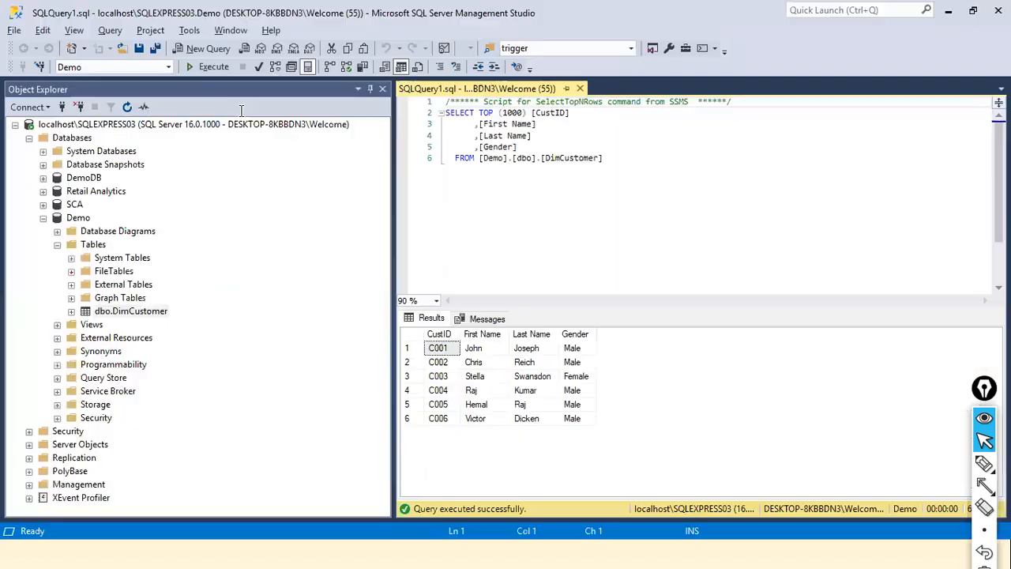
{"action": "left_click", "coordinate": [45, 108]}
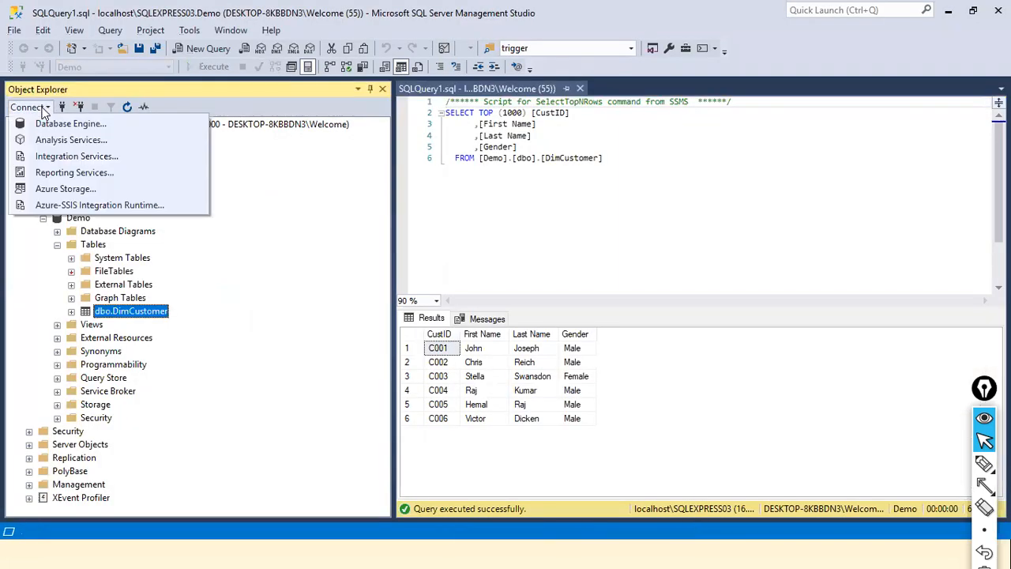
{"action": "left_click", "coordinate": [49, 120]}
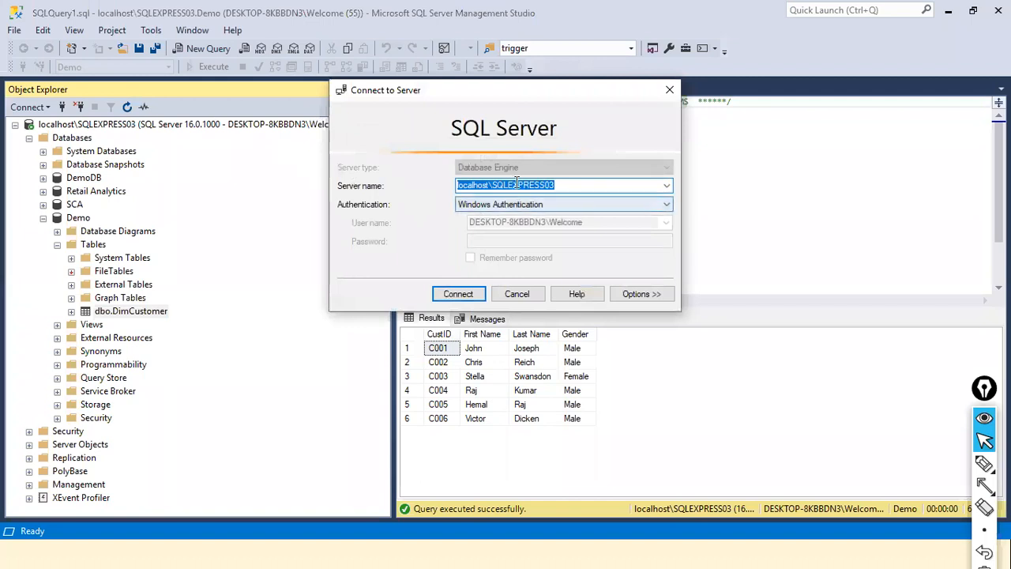
{"action": "right_click", "coordinate": [518, 185]}
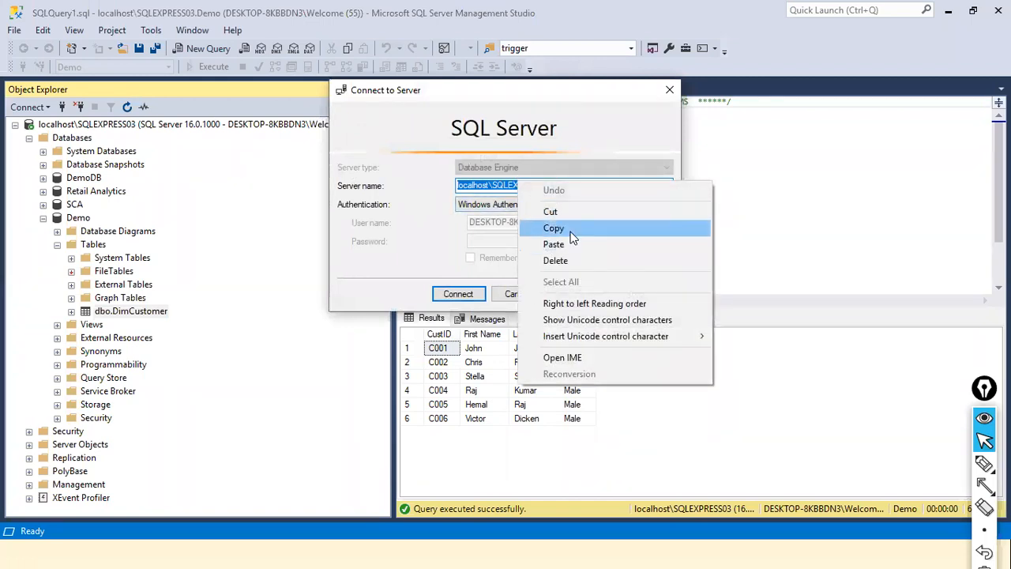
{"action": "left_click", "coordinate": [568, 228]}
{"action": "left_click", "coordinate": [530, 294]}
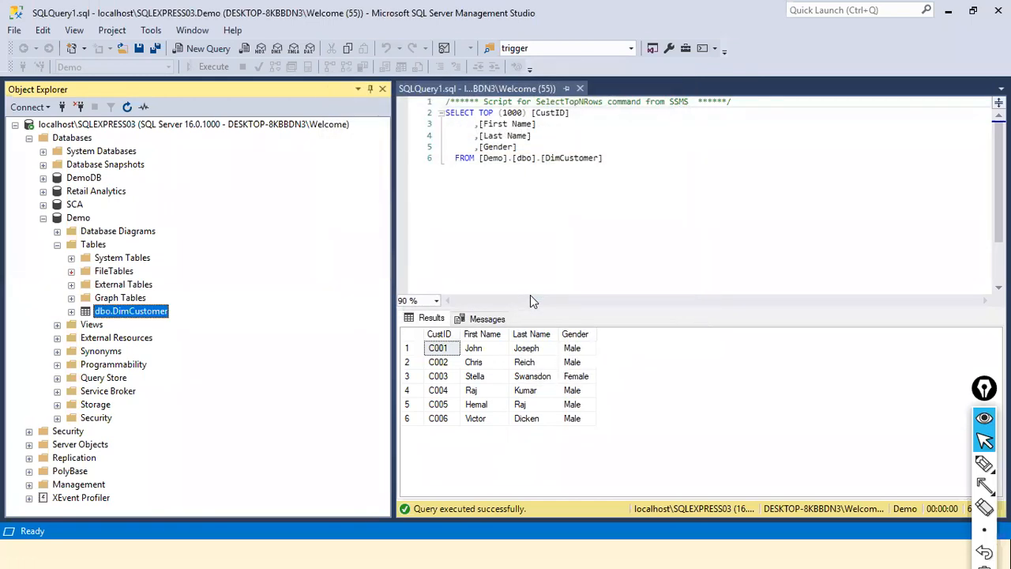
In Power BI Desktop, set the SQL Server connection's server to localhost\SQLEXPRESS03 and its database to Demo
{"action": "key", "text": "alt+Tab"}
{"action": "left_click", "coordinate": [327, 213]}
{"action": "key", "text": "ctrl+v"}
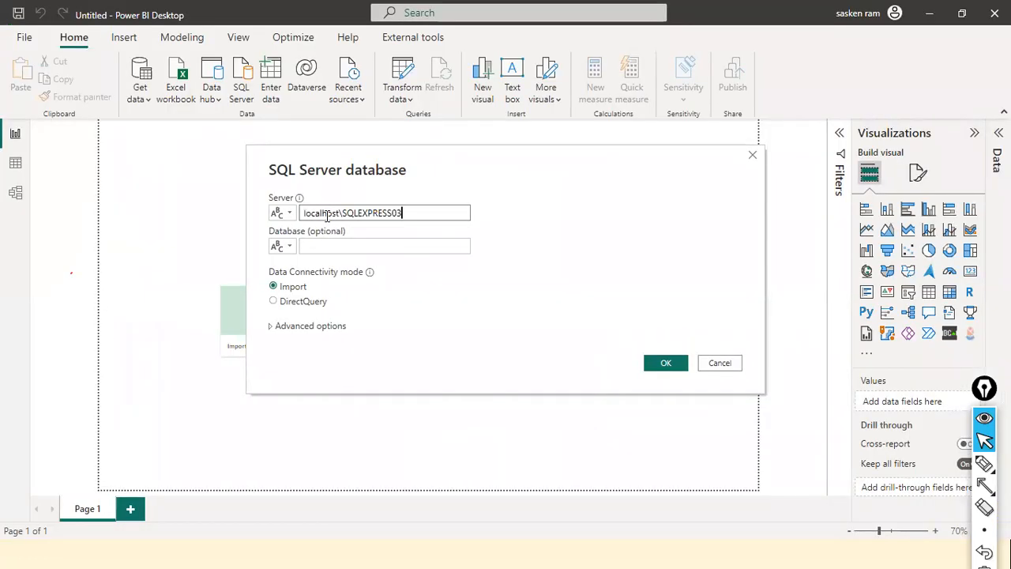
{"action": "left_click", "coordinate": [396, 247]}
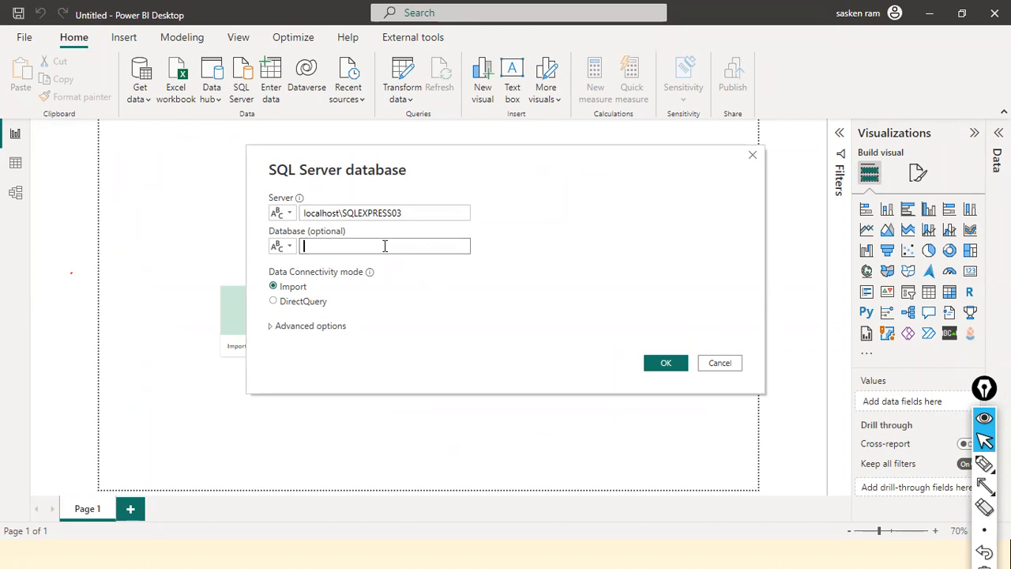
{"action": "key", "text": "alt+Tab"}
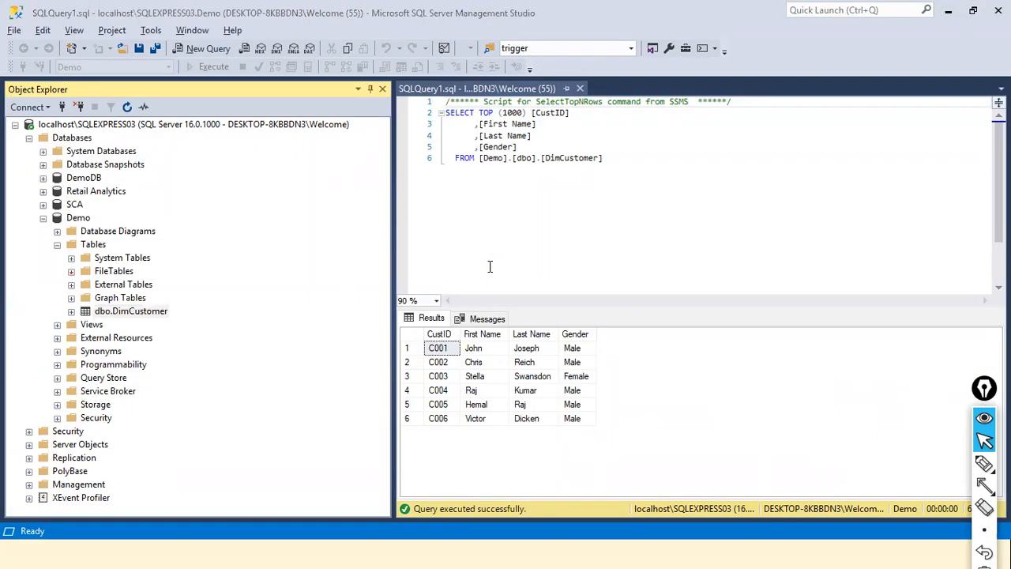
{"action": "key", "text": "alt+Tab"}
{"action": "left_click", "coordinate": [380, 245]}
{"action": "type", "text": "Demo"}
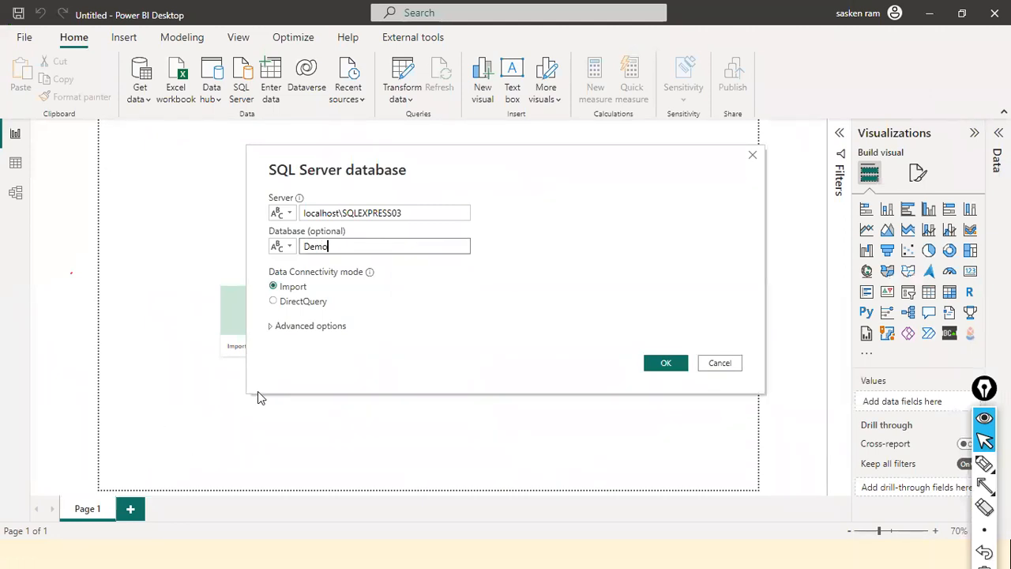
Review the Import and DirectQuery connectivity modes and the advanced options, including the optional SQL statement, and collapse the options again
{"action": "key", "text": "ctrl+shift+9"}
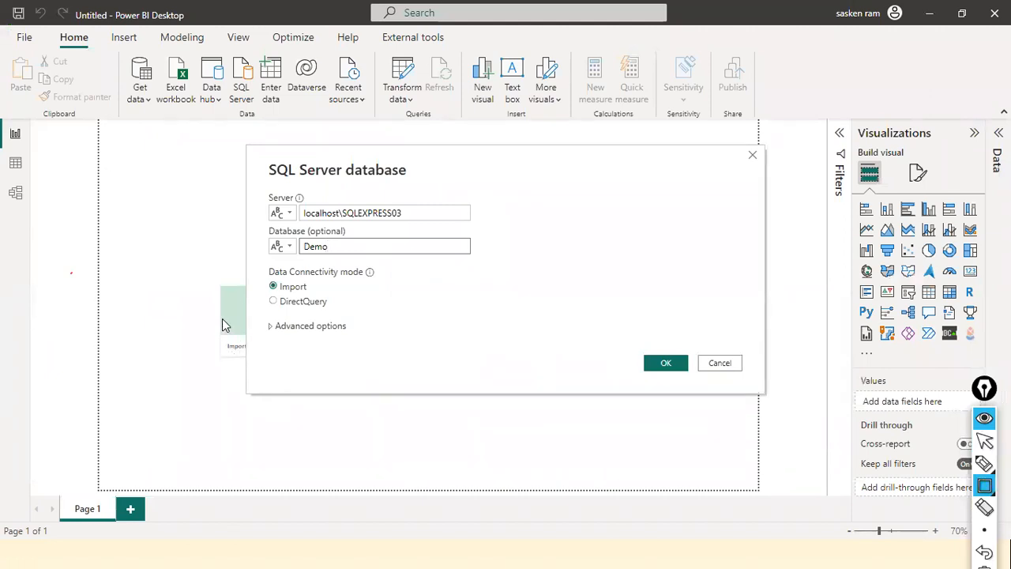
{"action": "mouse_move", "coordinate": [250, 276]}
{"action": "left_mouse_down"}
{"action": "mouse_move", "coordinate": [281, 308]}
{"action": "mouse_move", "coordinate": [357, 316]}
{"action": "mouse_move", "coordinate": [359, 325]}
{"action": "left_mouse_up"}
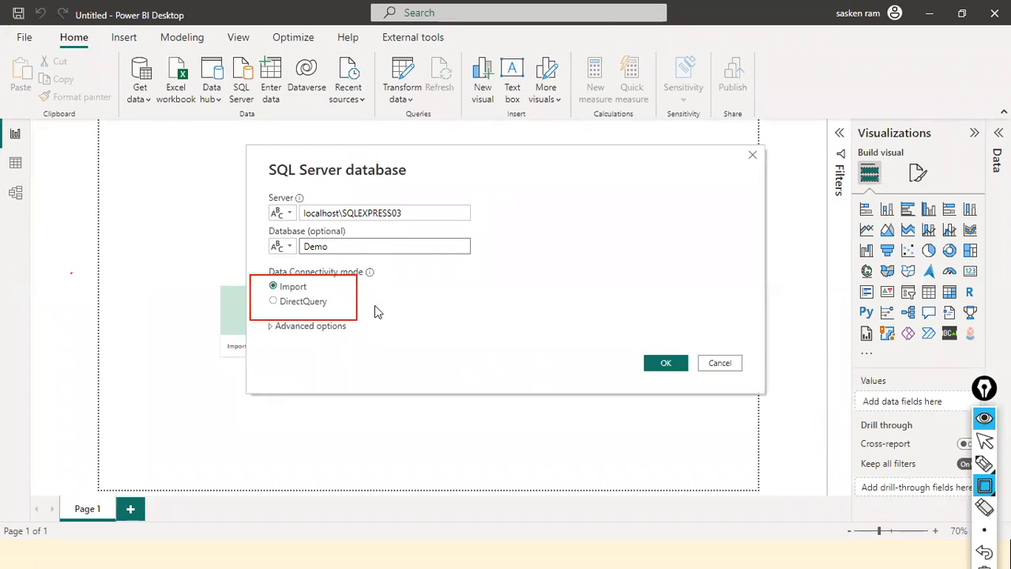
{"action": "left_click", "coordinate": [270, 327]}
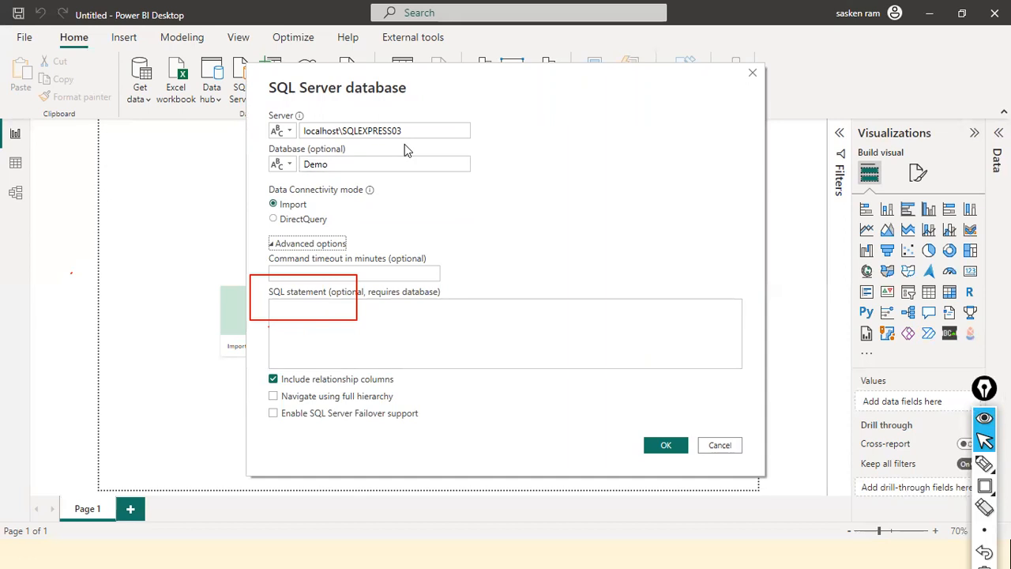
{"action": "left_click", "coordinate": [332, 168]}
{"action": "left_click", "coordinate": [350, 346]}
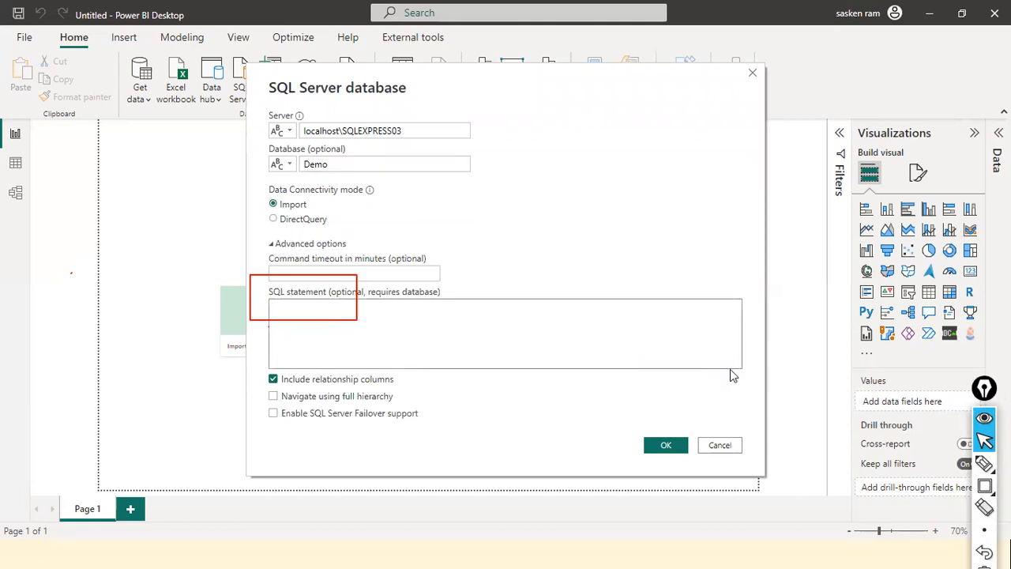
{"action": "left_click", "coordinate": [278, 246]}
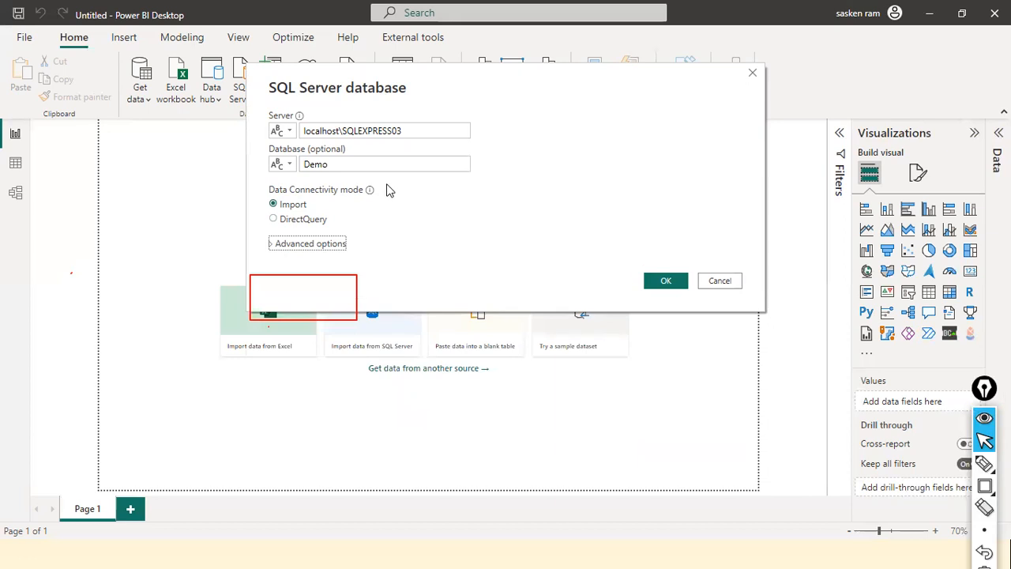
Check the server and database entries and connect to the Demo database in Import mode
{"action": "left_click_drag", "start_coordinate": [413, 130], "coordinate": [274, 139]}
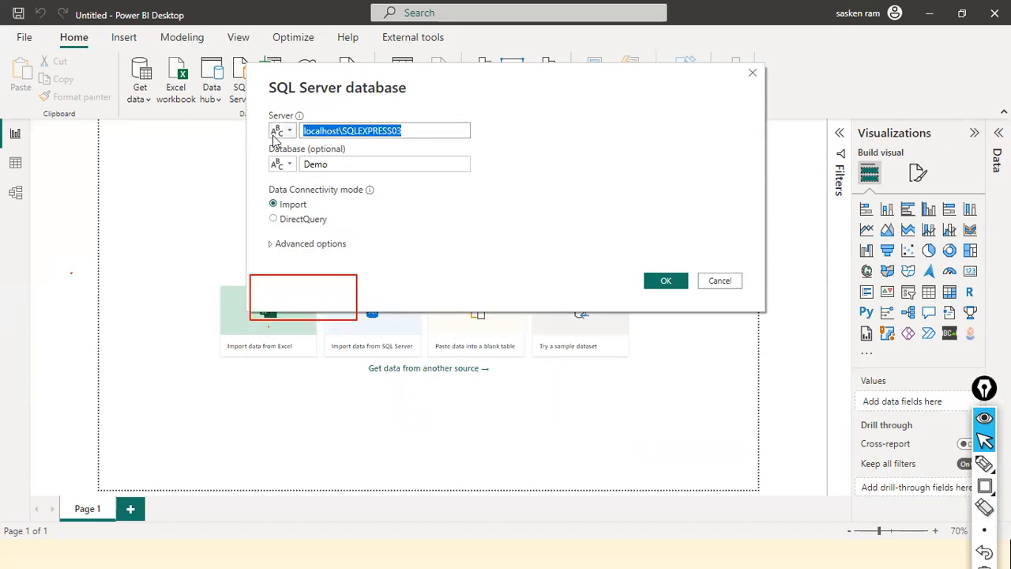
{"action": "left_click_drag", "start_coordinate": [333, 168], "coordinate": [282, 162]}
{"action": "left_click", "coordinate": [331, 164]}
{"action": "left_click", "coordinate": [378, 130]}
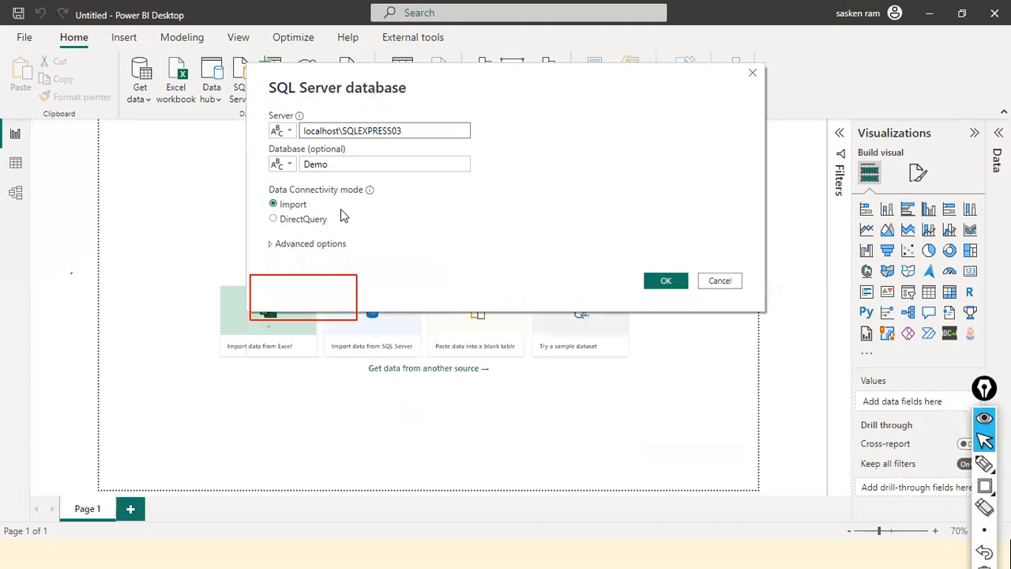
{"action": "left_click", "coordinate": [662, 283]}
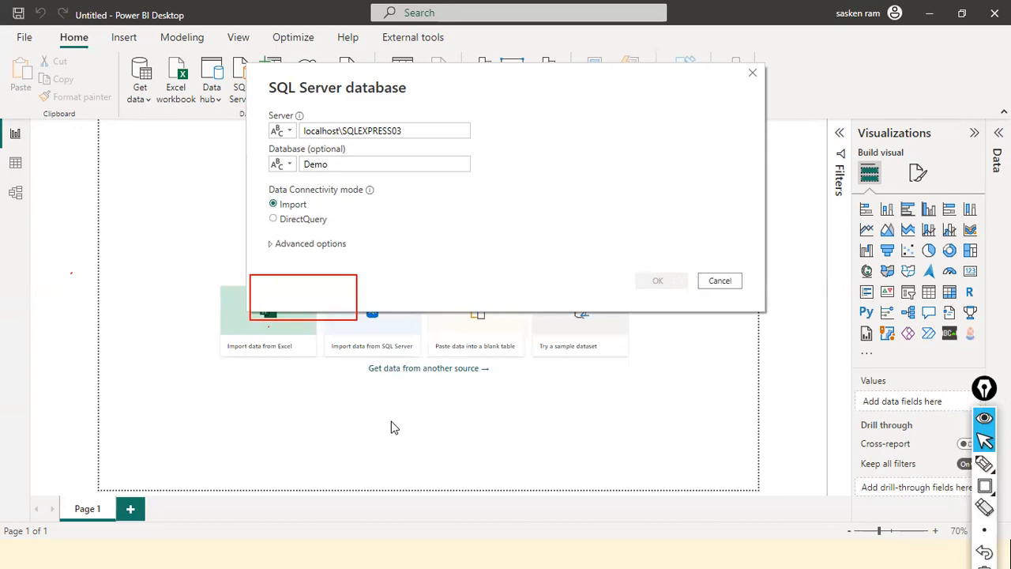
{"action": "key", "text": "ctrl+shift+8"}
{"action": "key", "text": "ctrl+shift+3"}
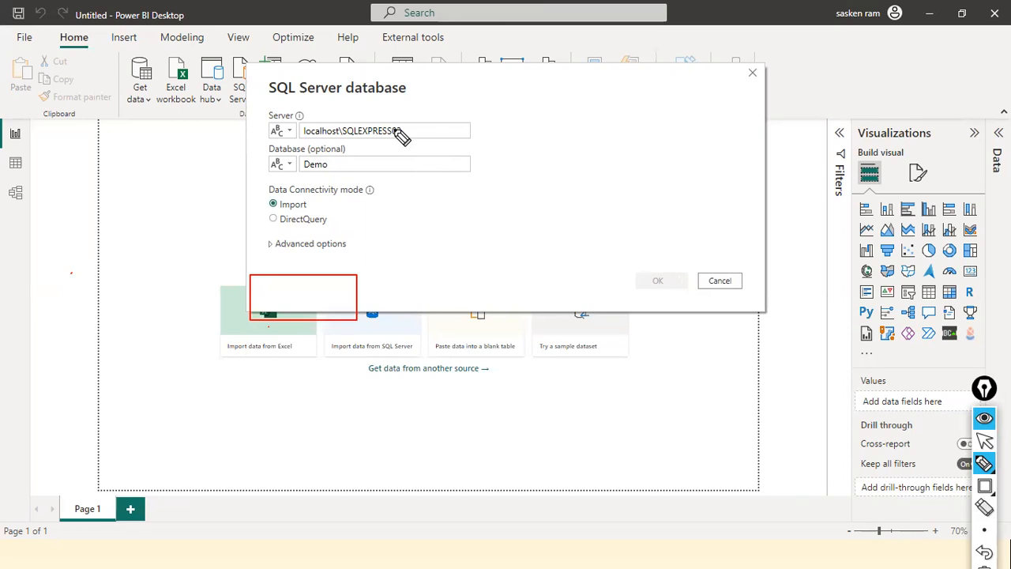
{"action": "key", "text": "ctrl+shift+1"}
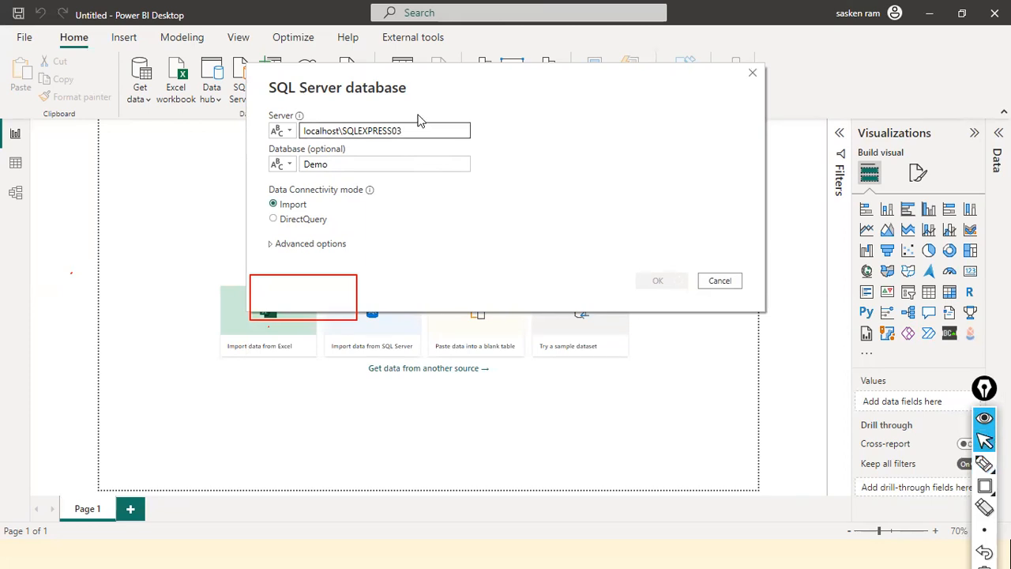
{"action": "left_click_drag", "start_coordinate": [466, 104], "coordinate": [514, 205]}
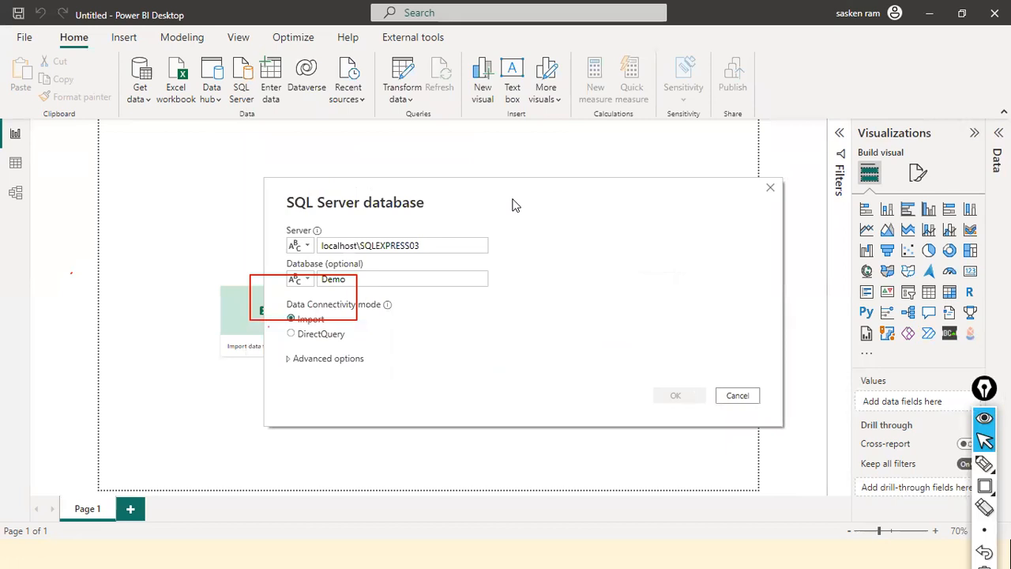
{"action": "key", "text": "ctrl+shift+7"}
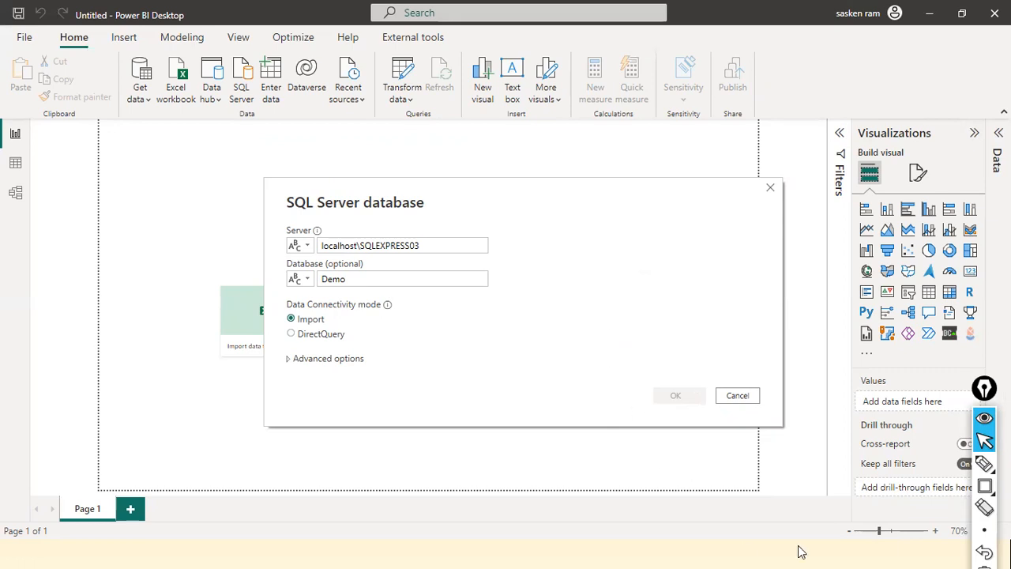
{"action": "key", "text": "super"}
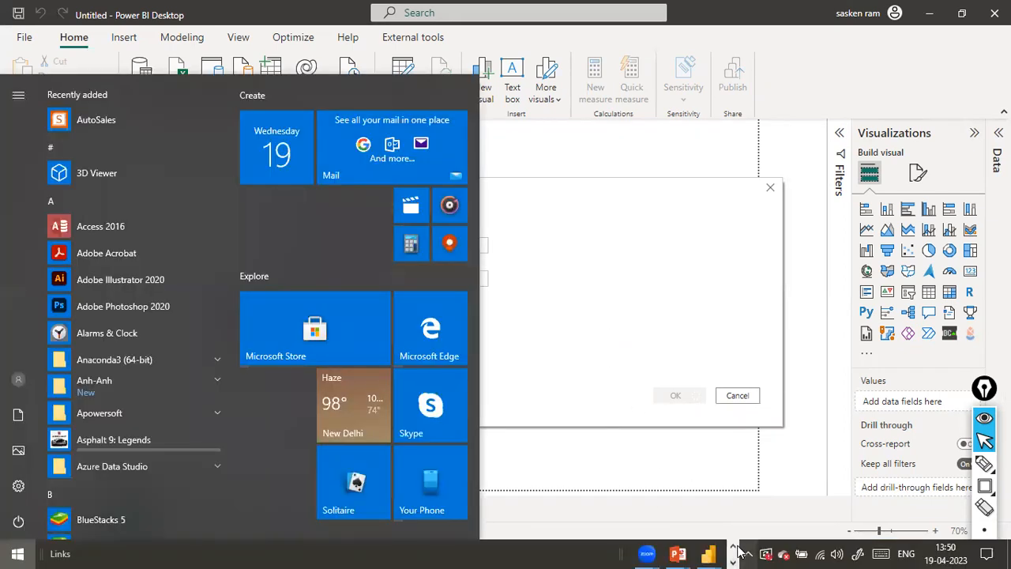
{"action": "left_click", "coordinate": [733, 561]}
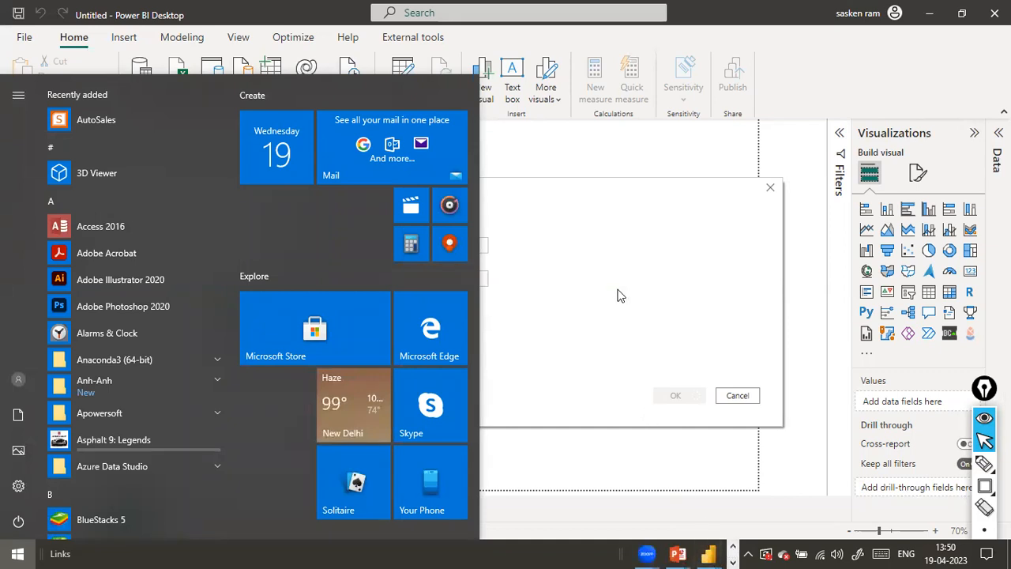
{"action": "left_click", "coordinate": [621, 171]}
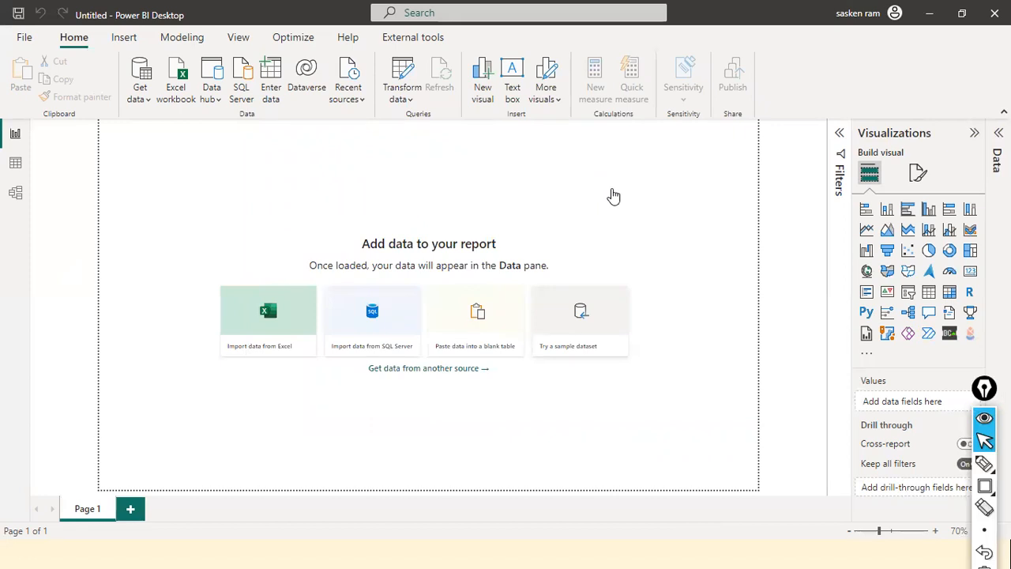
Return to the Power BI Desktop Navigator and close the sample data dialog without loading any sample
{"action": "key", "text": "alt+Tab"}
{"action": "key", "text": "alt+Tab"}
{"action": "key", "text": "Tab"}
{"action": "key", "text": "alt+Tab"}
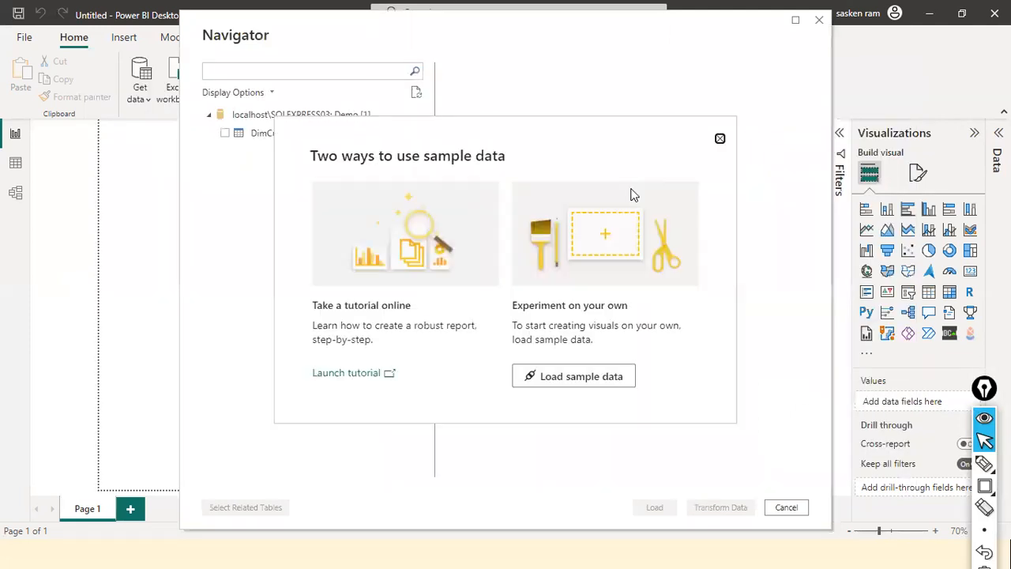
{"action": "left_click", "coordinate": [720, 140]}
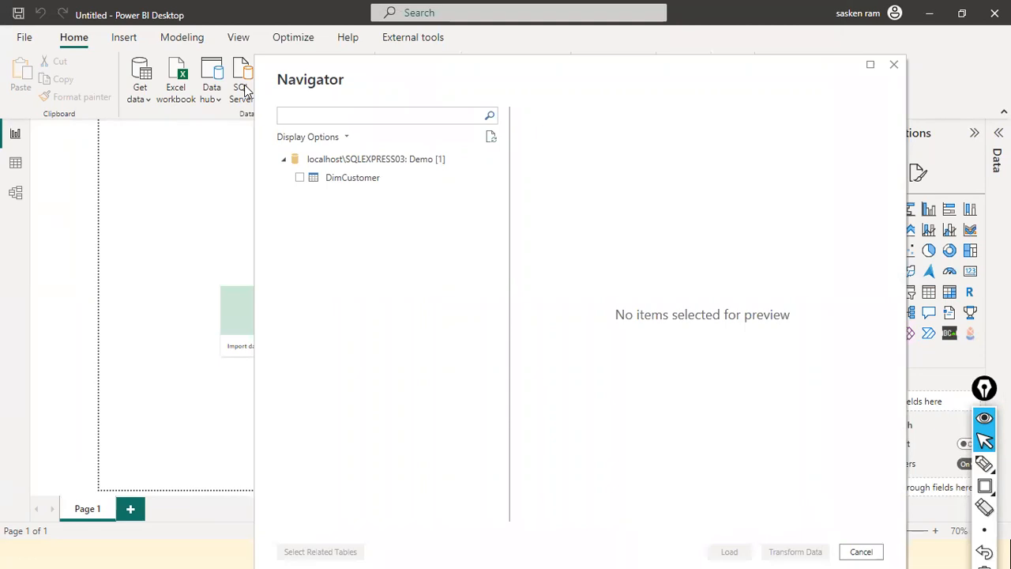
{"action": "key", "text": "ctrl+shift+a"}
{"action": "left_click_drag", "start_coordinate": [201, 45], "coordinate": [231, 75]}
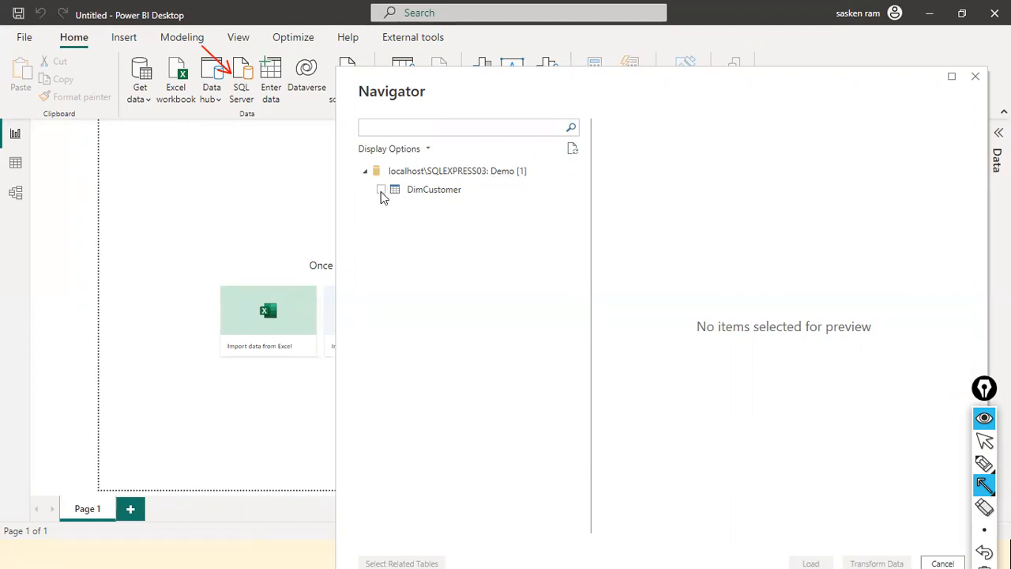
{"action": "key", "text": "Escape"}
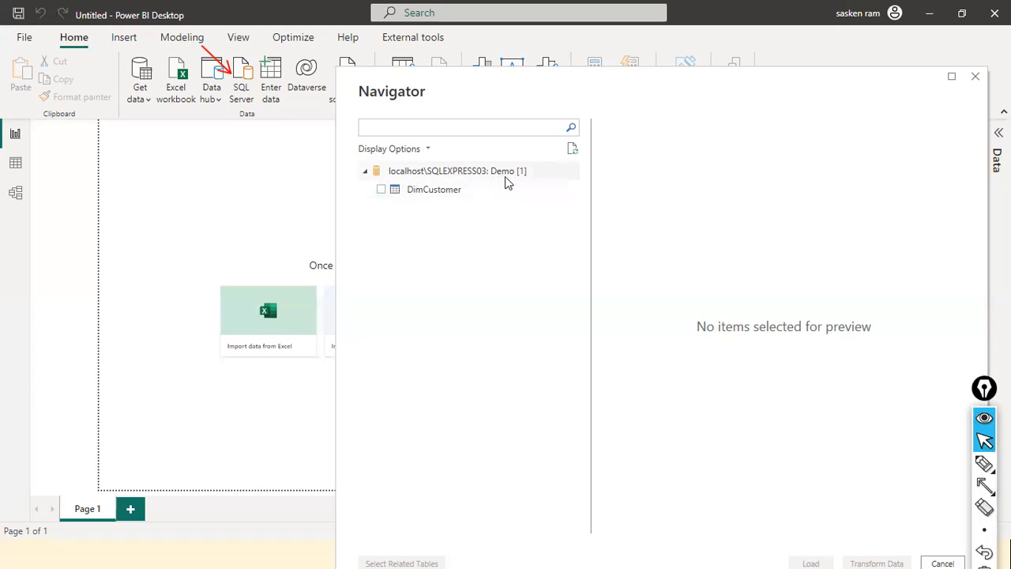
Load the DimCustomer table from the Demo database into the report and dismiss the Create Table dialog
{"action": "left_click", "coordinate": [383, 190]}
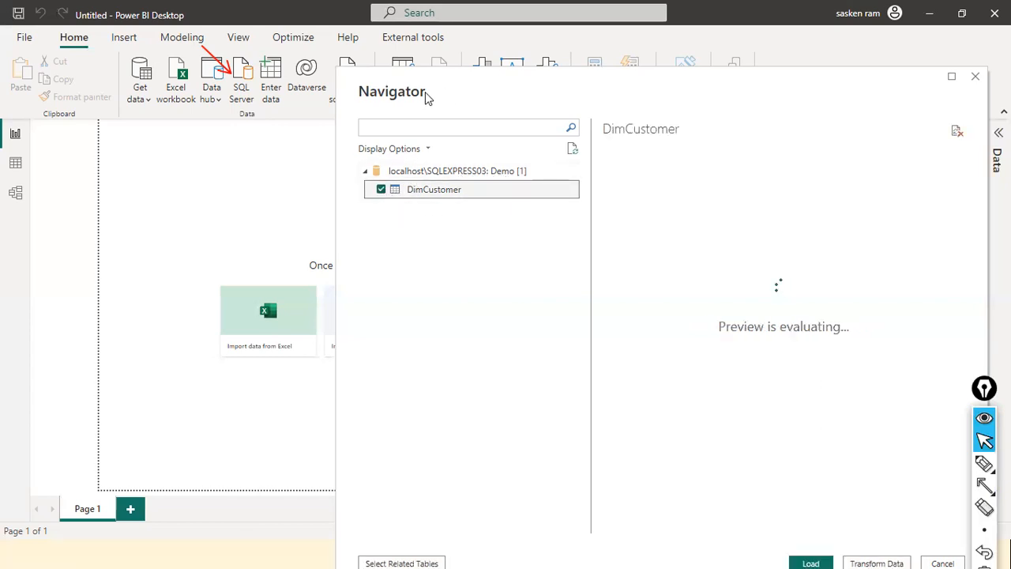
{"action": "left_click_drag", "start_coordinate": [426, 95], "coordinate": [252, 86]}
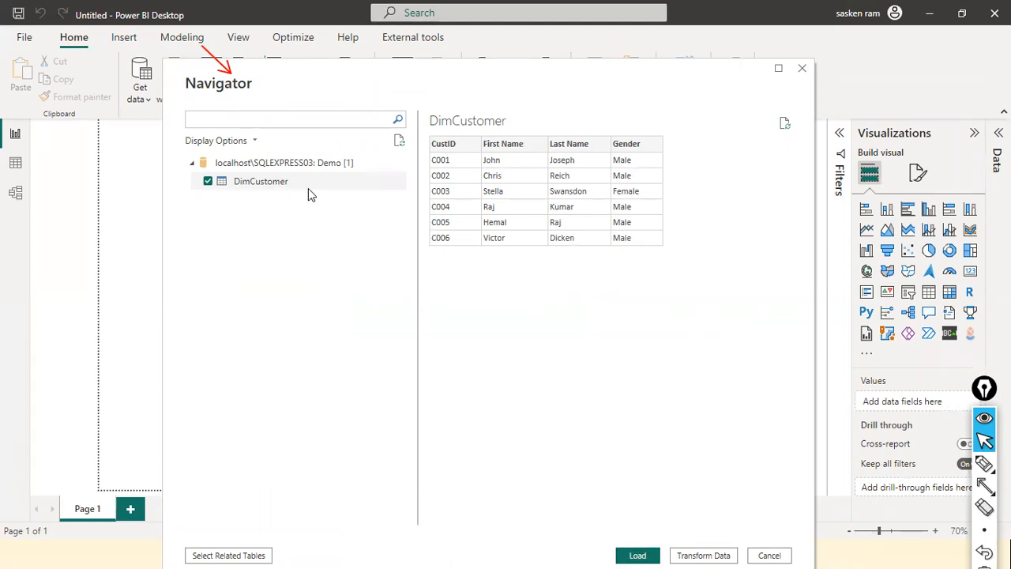
{"action": "left_click", "coordinate": [636, 555]}
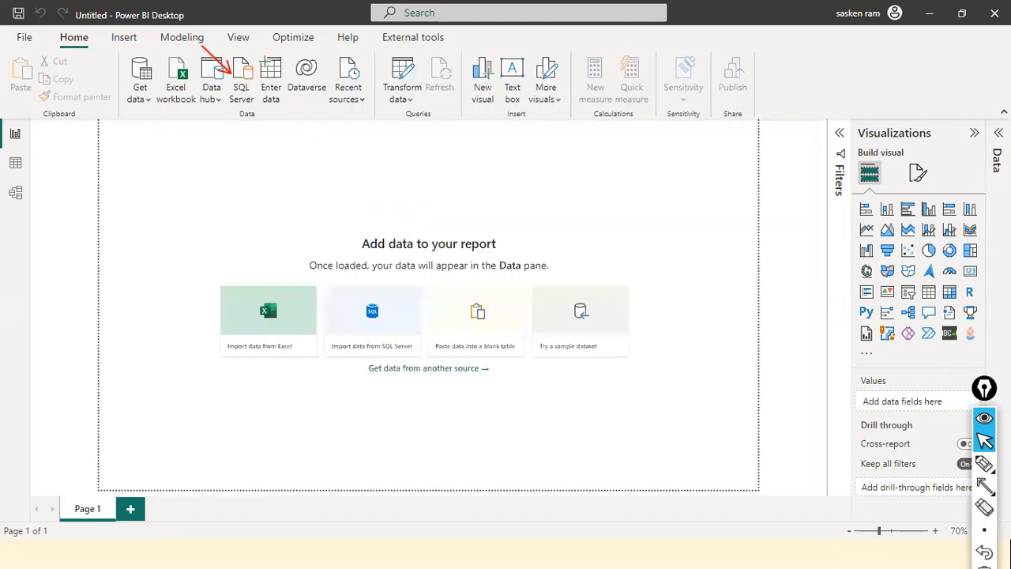
{"action": "left_click", "coordinate": [509, 300]}
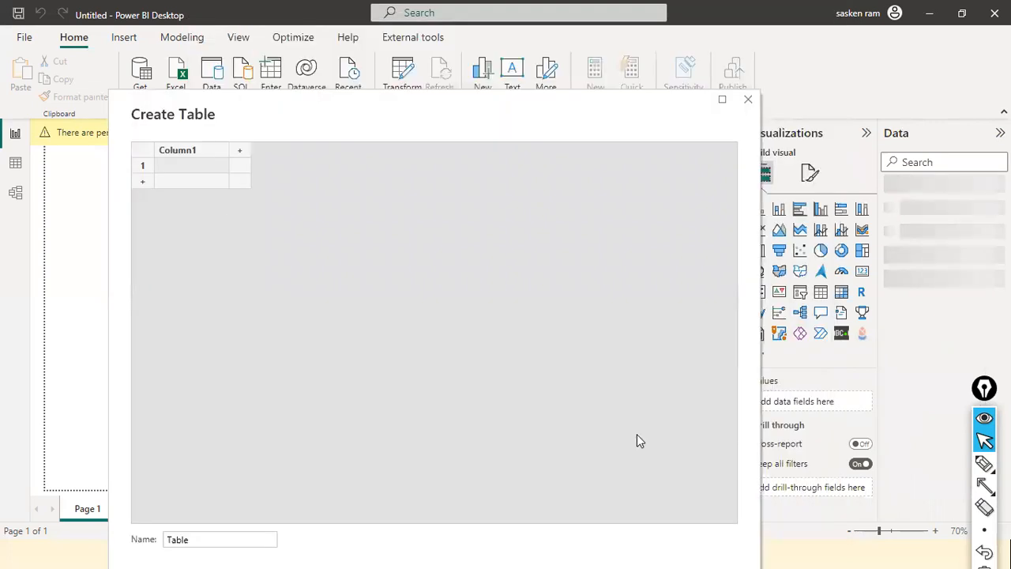
{"action": "left_click", "coordinate": [748, 99]}
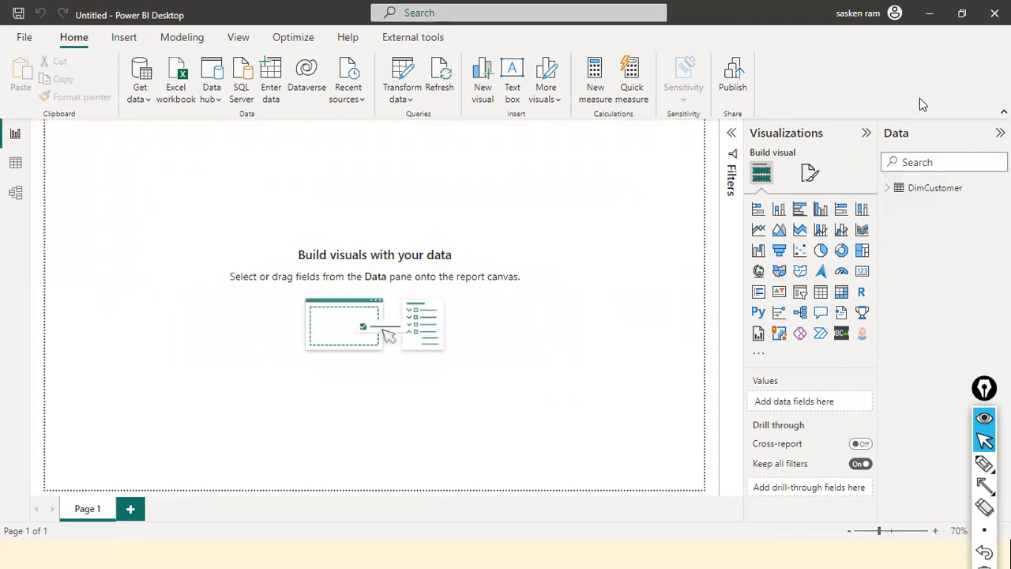
Expand the loaded DimCustomer table to show its fields
{"action": "key", "text": "ctrl+shift+8"}
{"action": "left_click_drag", "start_coordinate": [892, 93], "coordinate": [891, 122]}
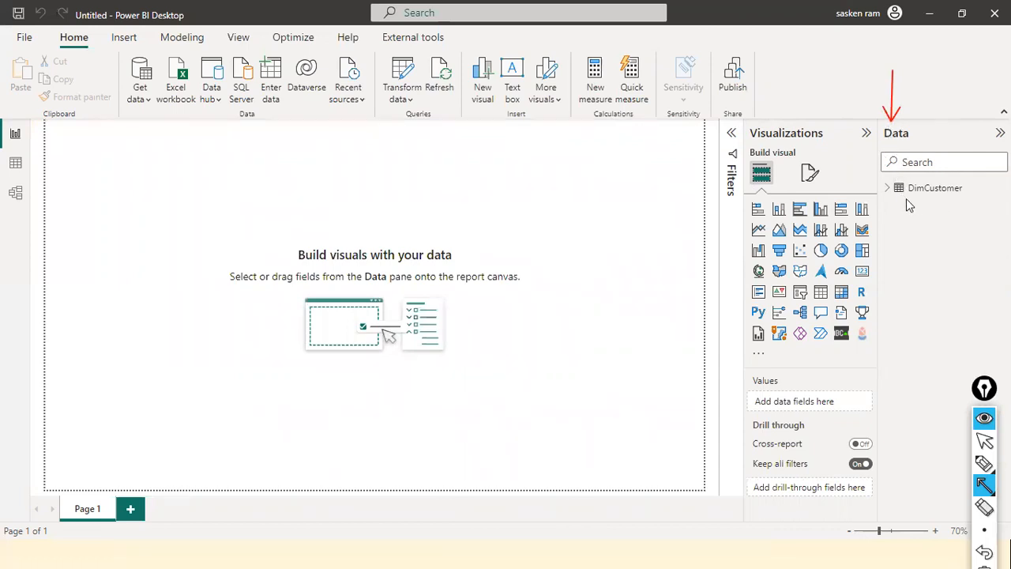
{"action": "key", "text": "ctrl+shift+2"}
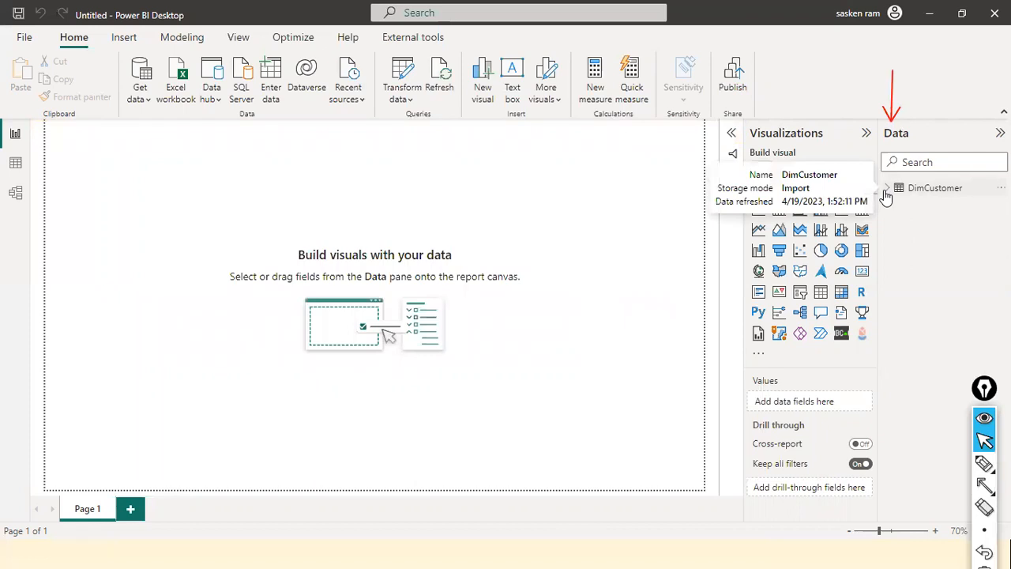
{"action": "left_click", "coordinate": [886, 189]}
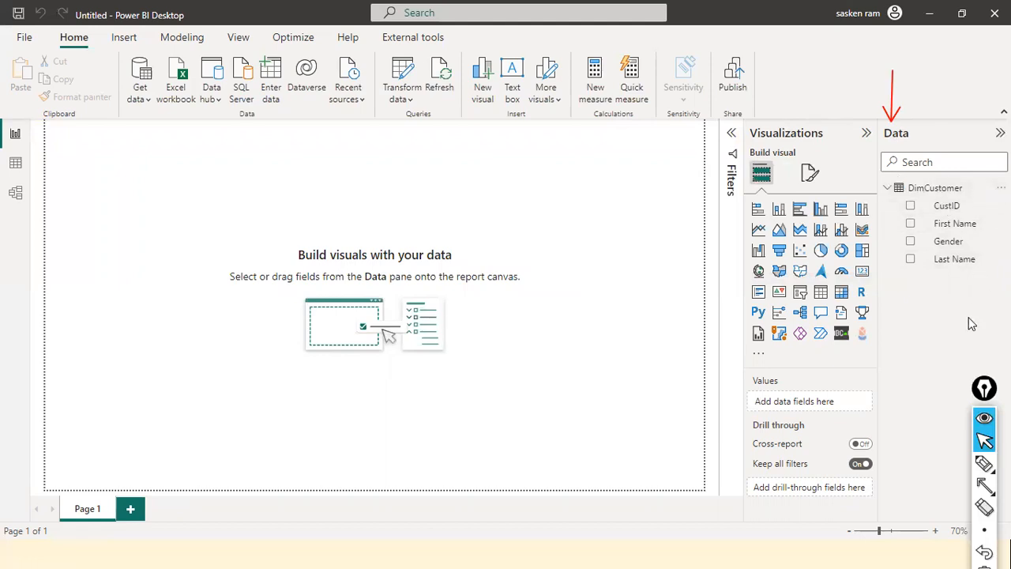
Examine the DimCustomer rows in Data view and its card in Model view, and return to Report view
{"action": "key", "text": "ctrl+shift+a"}
{"action": "mouse_move", "coordinate": [470, 138]}
{"action": "left_mouse_down"}
{"action": "mouse_move", "coordinate": [278, 162]}
{"action": "mouse_move", "coordinate": [39, 164]}
{"action": "left_mouse_up"}
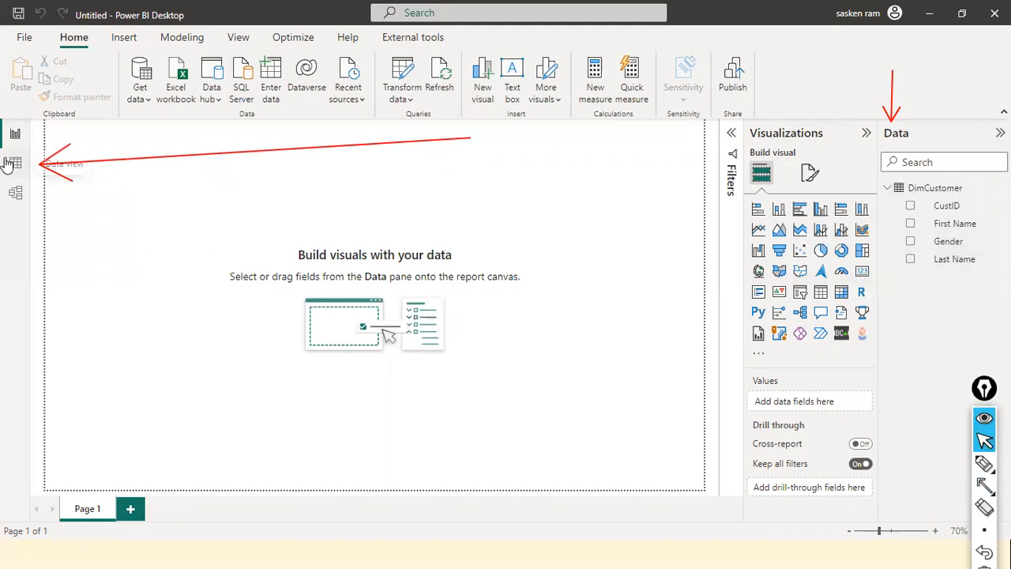
{"action": "left_click", "coordinate": [15, 163]}
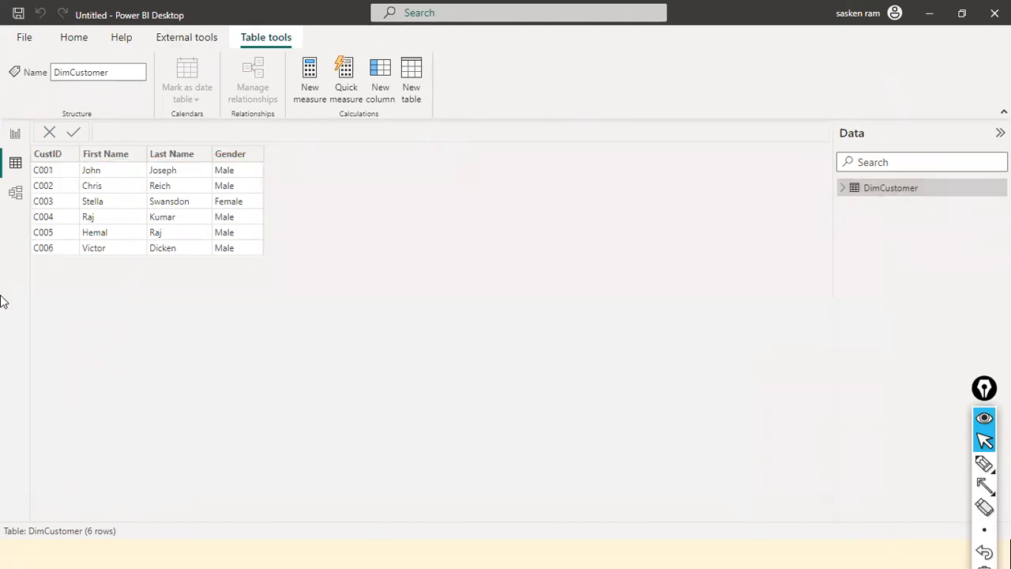
{"action": "left_click", "coordinate": [17, 135]}
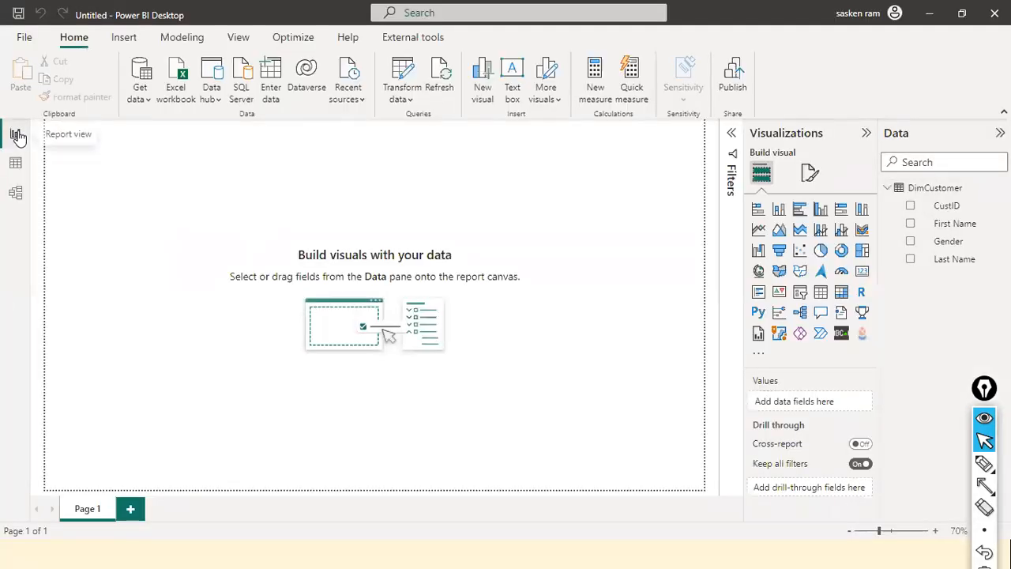
{"action": "left_click", "coordinate": [14, 170]}
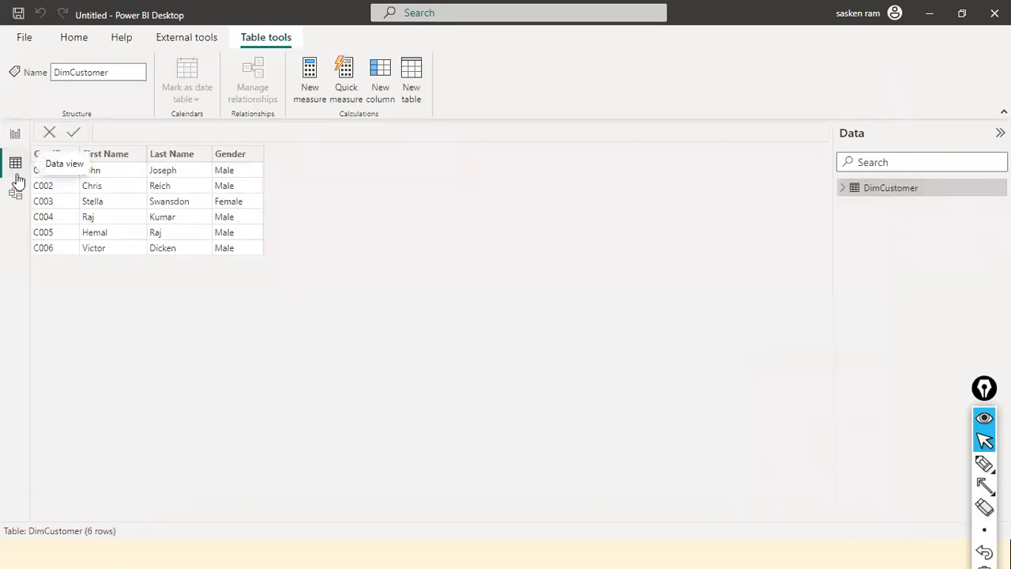
{"action": "left_click", "coordinate": [17, 196]}
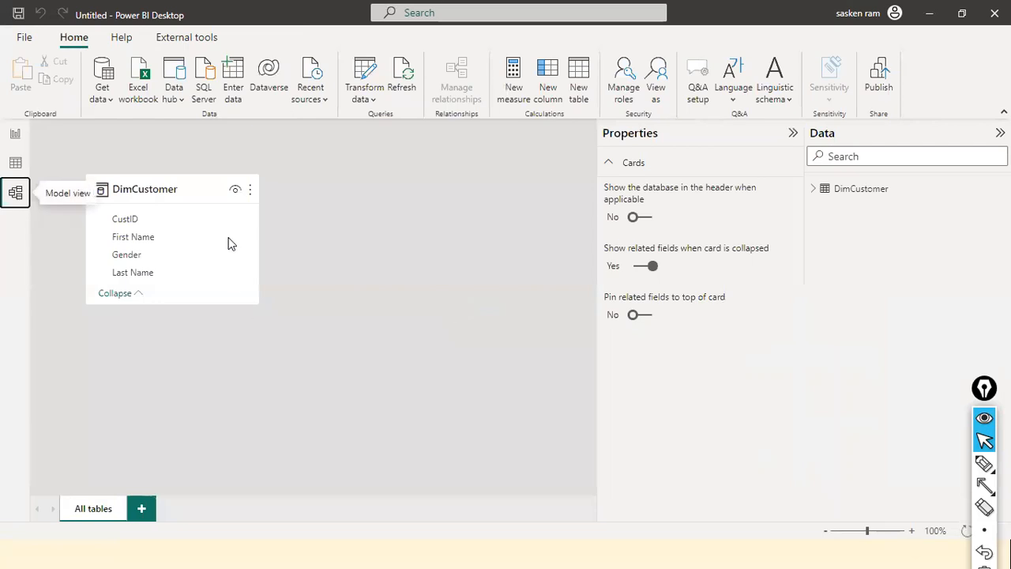
{"action": "left_click", "coordinate": [15, 167]}
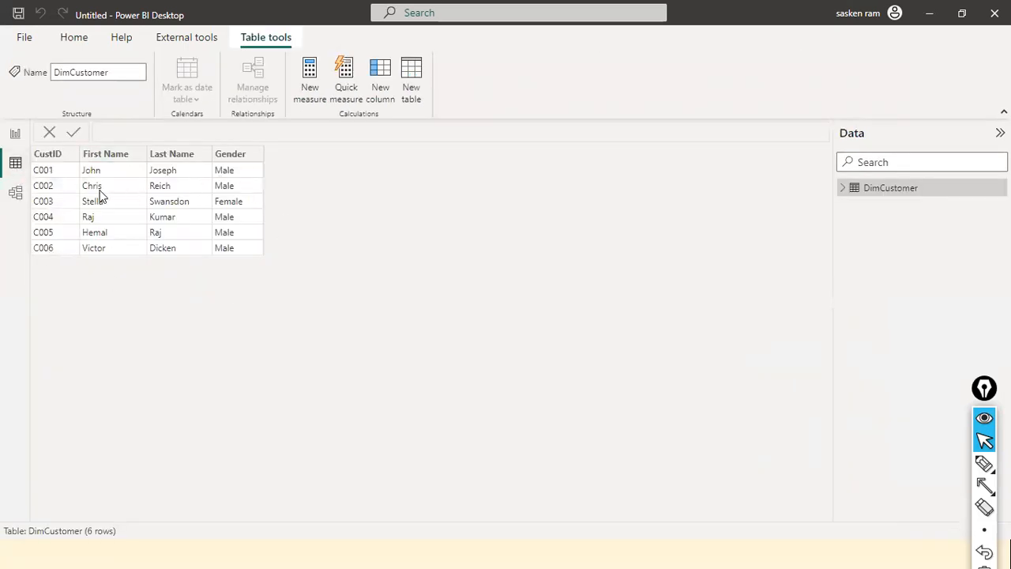
{"action": "left_click", "coordinate": [15, 134]}
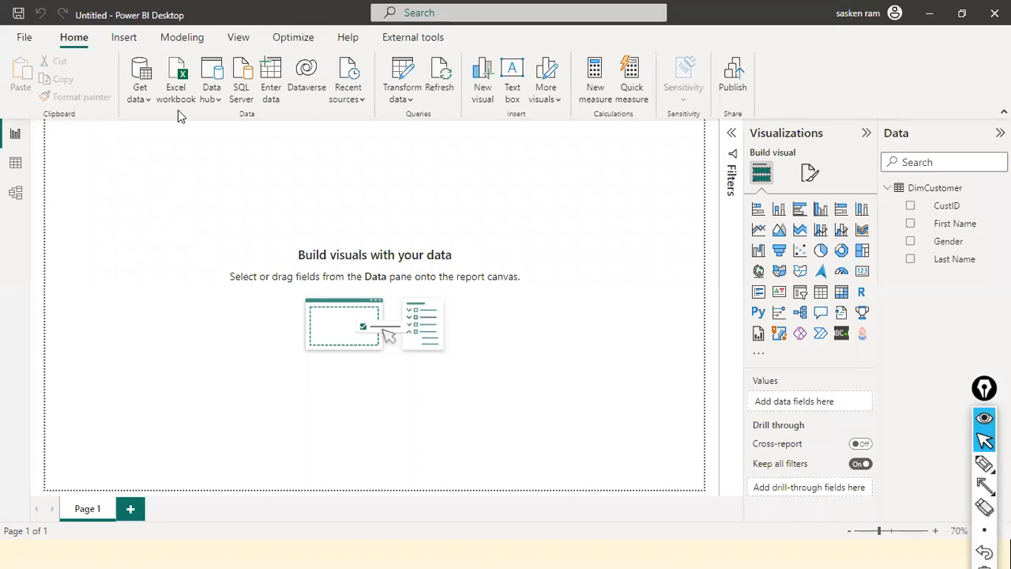
Open a new SQL Server database connection and enter server localhost\SQLEXPRESS03 with the Demo database
{"action": "left_click", "coordinate": [145, 101]}
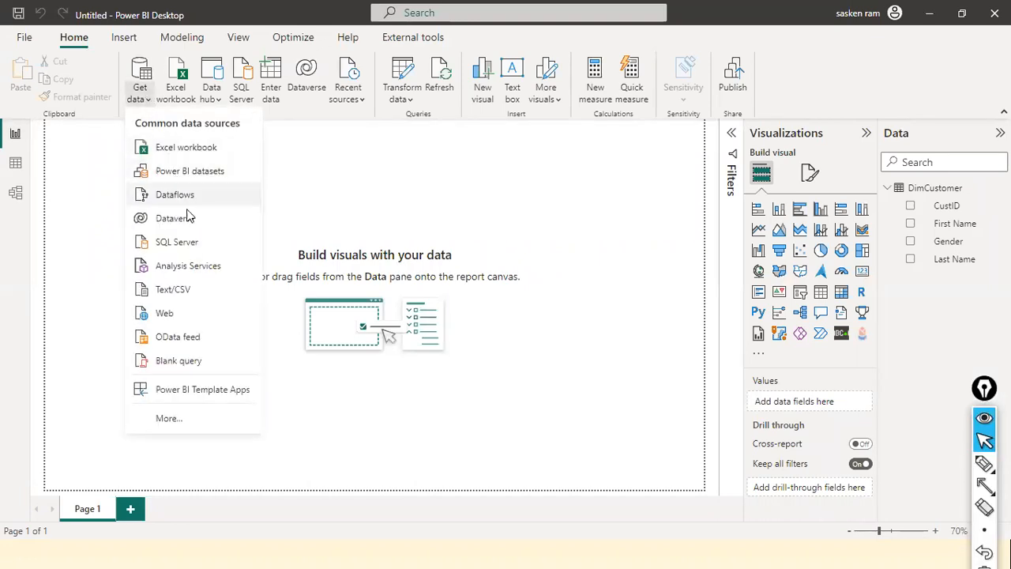
{"action": "left_click", "coordinate": [318, 156]}
{"action": "left_click", "coordinate": [242, 88]}
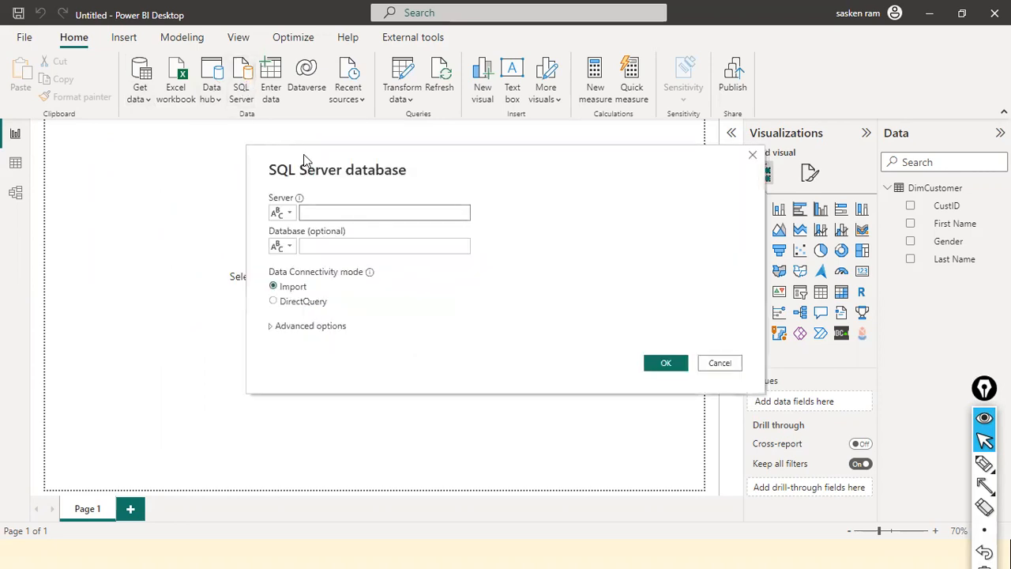
{"action": "type", "text": "localhost\\SQLEXPRESS03"}
{"action": "left_click", "coordinate": [354, 245]}
{"action": "type", "text": "Dem"}
Switch to SQL Server Management Studio and start the data import wizard for the Demo database
{"action": "key", "text": "alt+Tab"}
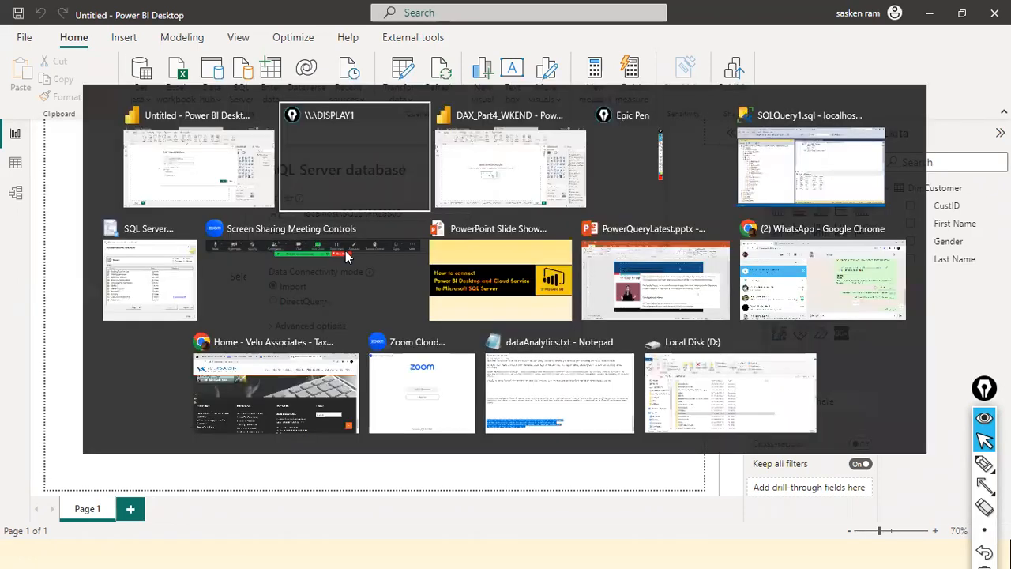
{"action": "key", "text": "alt+Tab"}
{"action": "key", "text": "alt+Tab"}
{"action": "key", "text": "alt+Tab"}
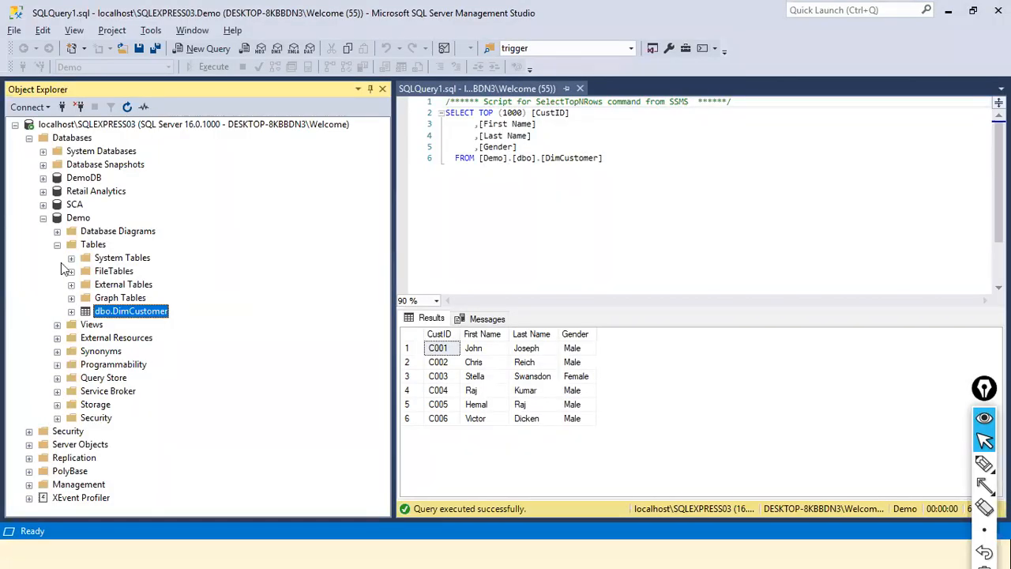
{"action": "left_click", "coordinate": [43, 218]}
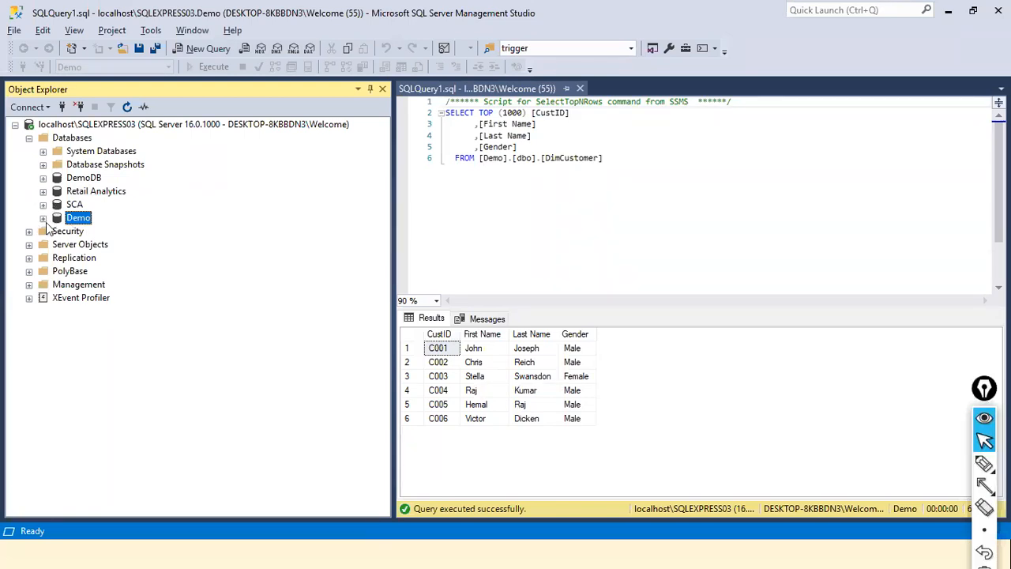
{"action": "left_click", "coordinate": [44, 218]}
{"action": "right_click", "coordinate": [87, 222]}
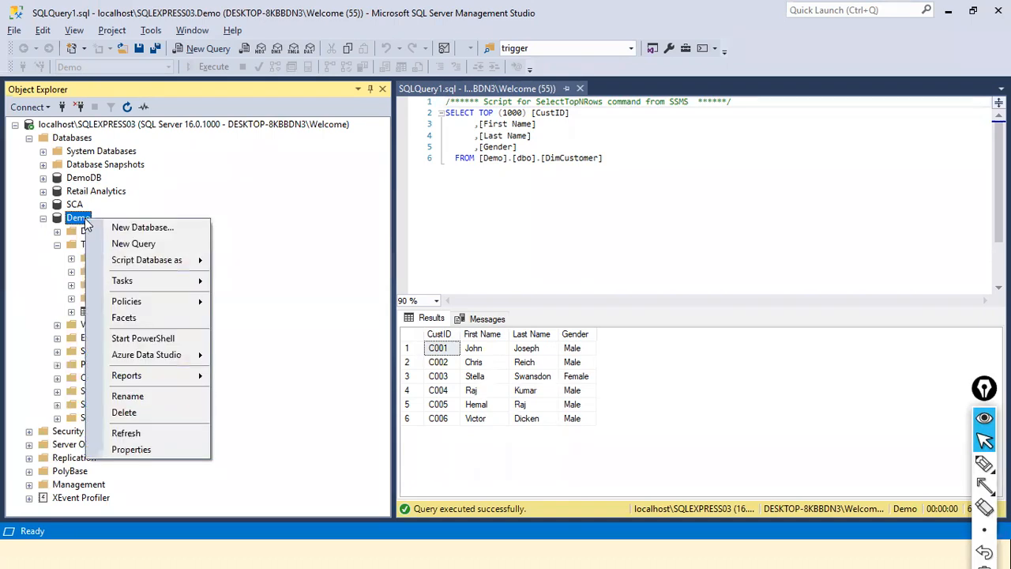
{"action": "mouse_move", "coordinate": [134, 277]}
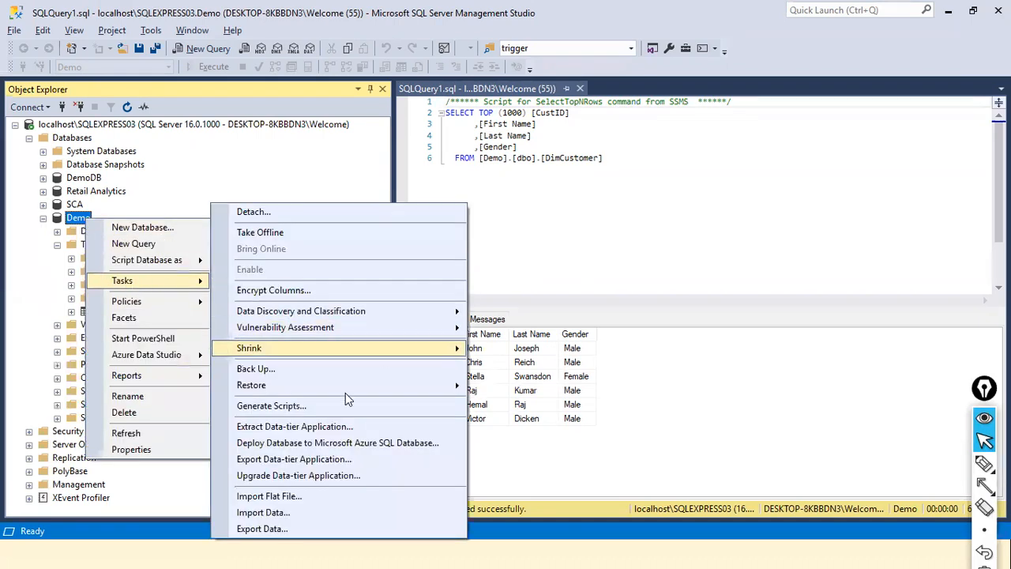
{"action": "left_click", "coordinate": [284, 513]}
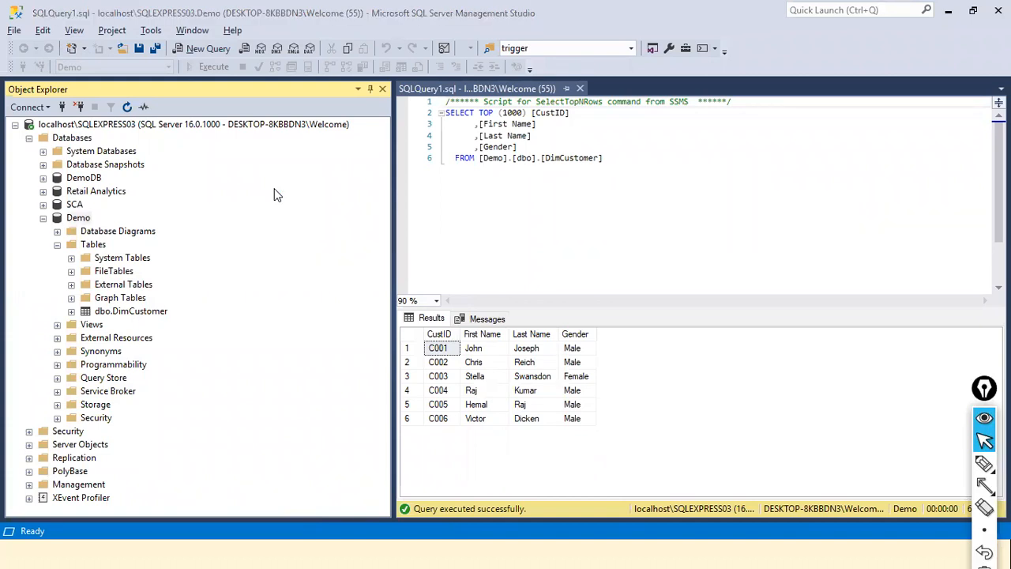
Set the import source to Microsoft Excel with the file D:\dat1\SalesFact.xls and continue to the destination
{"action": "left_click", "coordinate": [388, 148]}
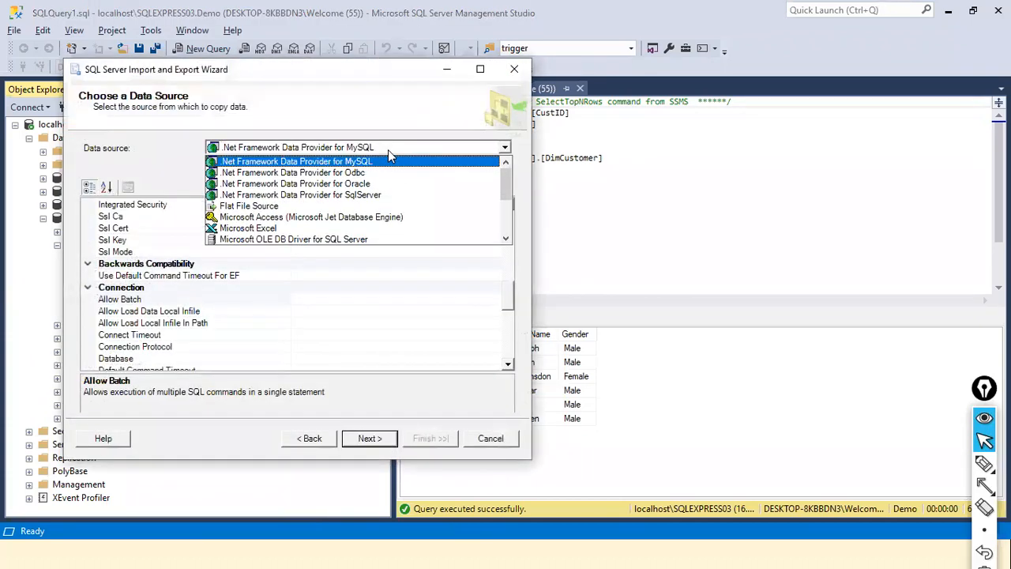
{"action": "left_click", "coordinate": [280, 227]}
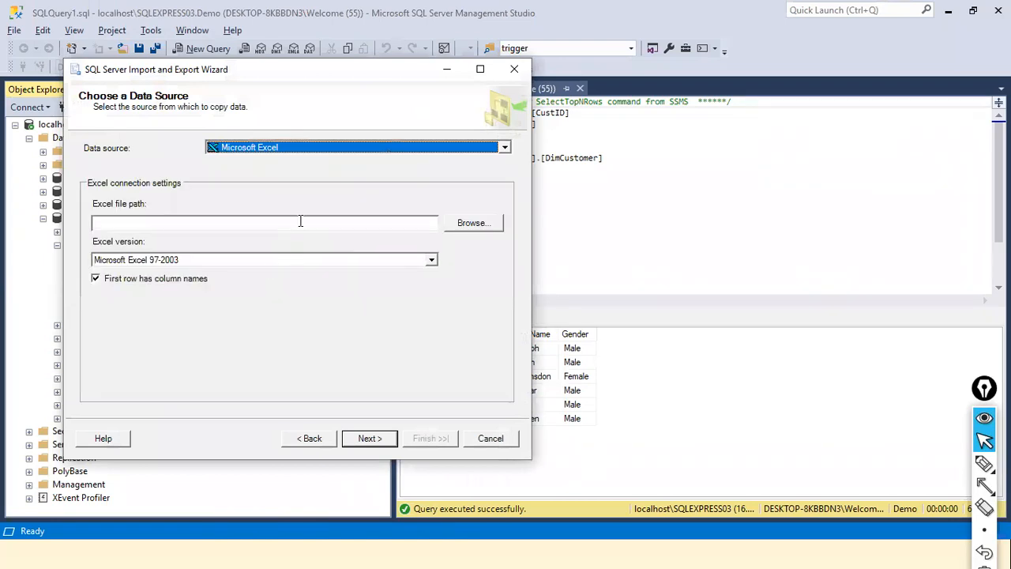
{"action": "left_click", "coordinate": [469, 228]}
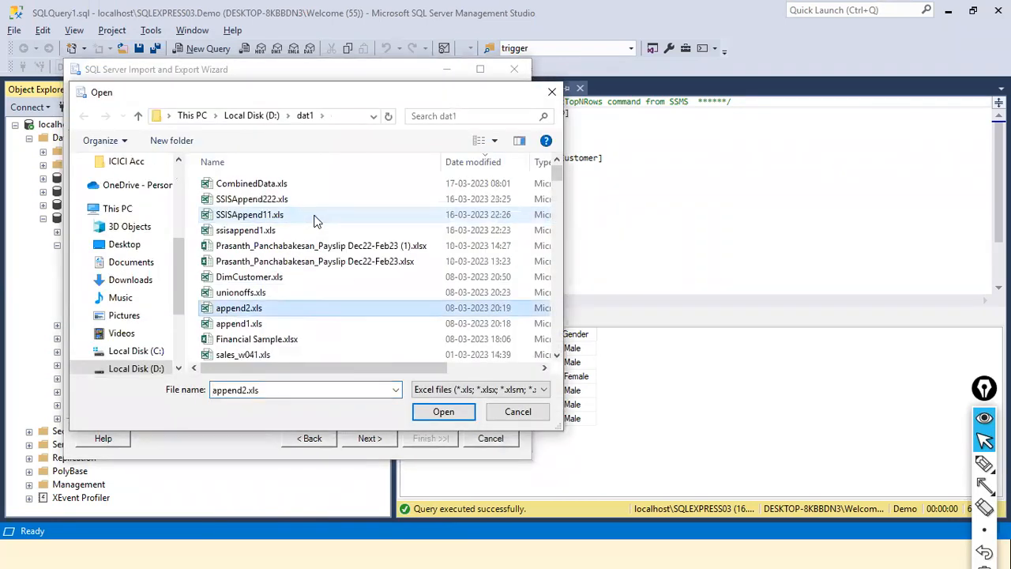
{"action": "type", "text": "salesf"}
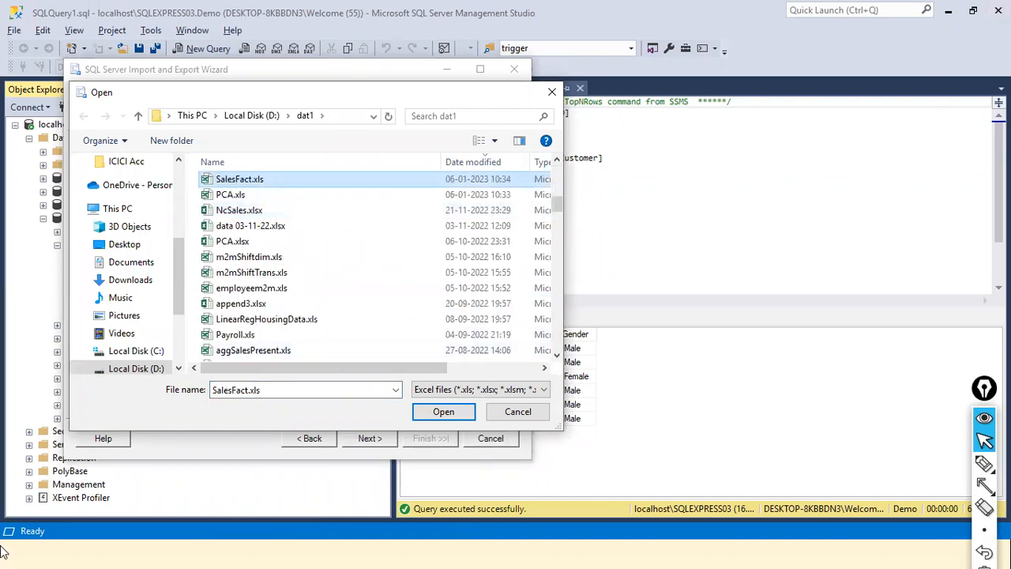
{"action": "left_click", "coordinate": [435, 413]}
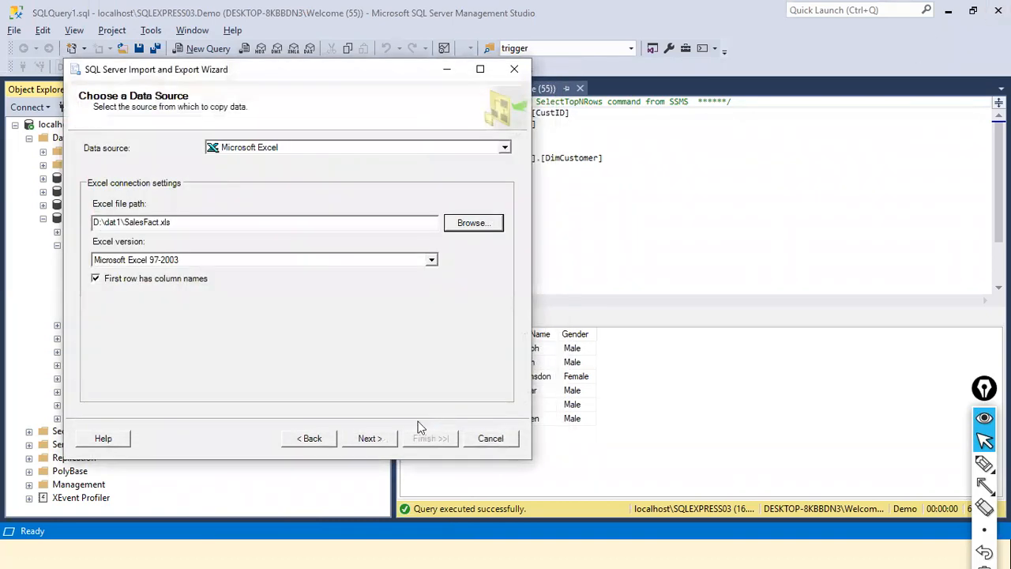
{"action": "left_click", "coordinate": [368, 439]}
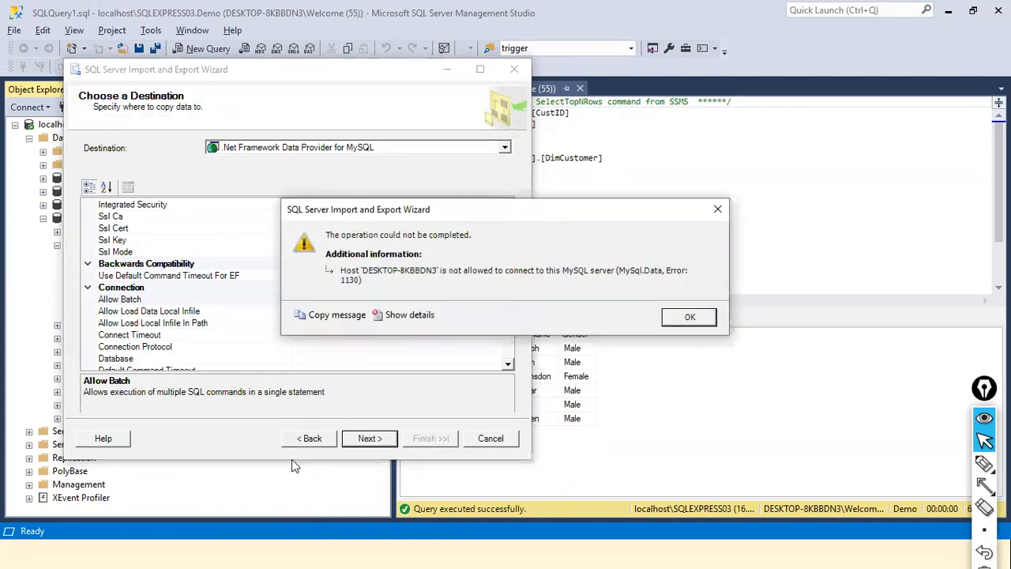
Dismiss the provider error, set the destination to SQL Server Native Client 11.0 with the Demo database, and continue to the source tables
{"action": "left_click", "coordinate": [690, 316]}
{"action": "left_click", "coordinate": [504, 147]}
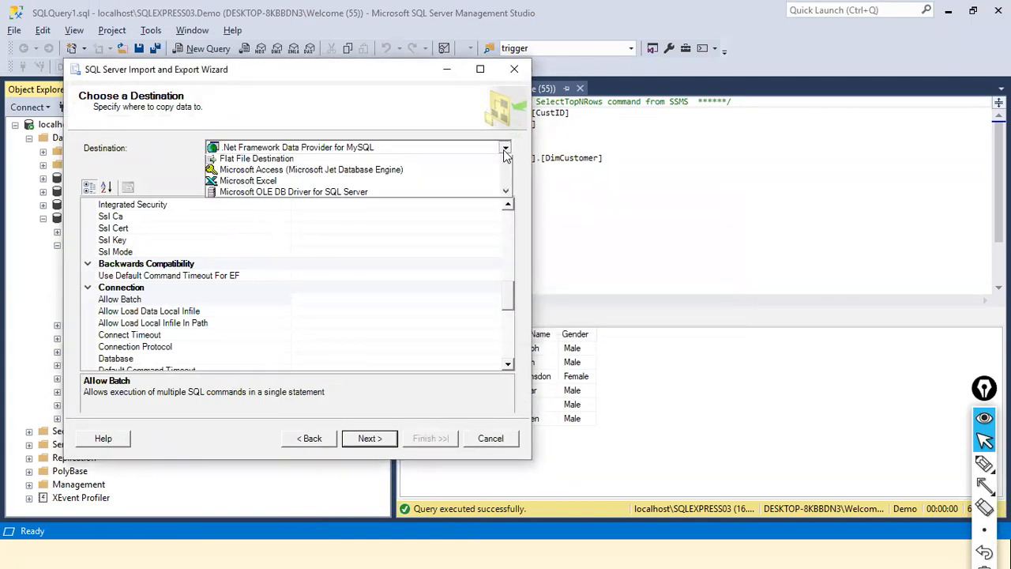
{"action": "scroll", "coordinate": [482, 212], "scroll_direction": "down", "scroll_amount": 2}
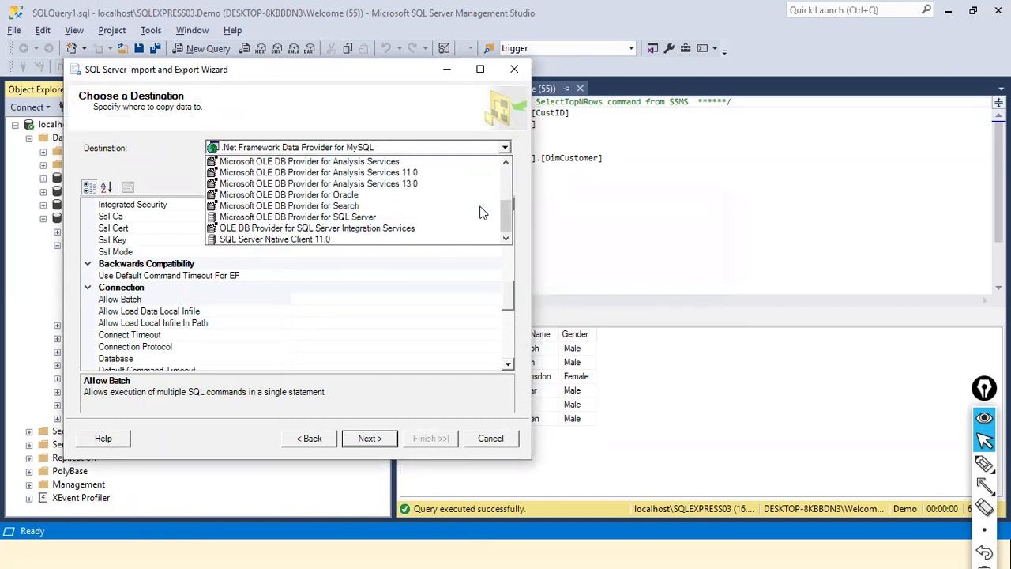
{"action": "left_click", "coordinate": [323, 235]}
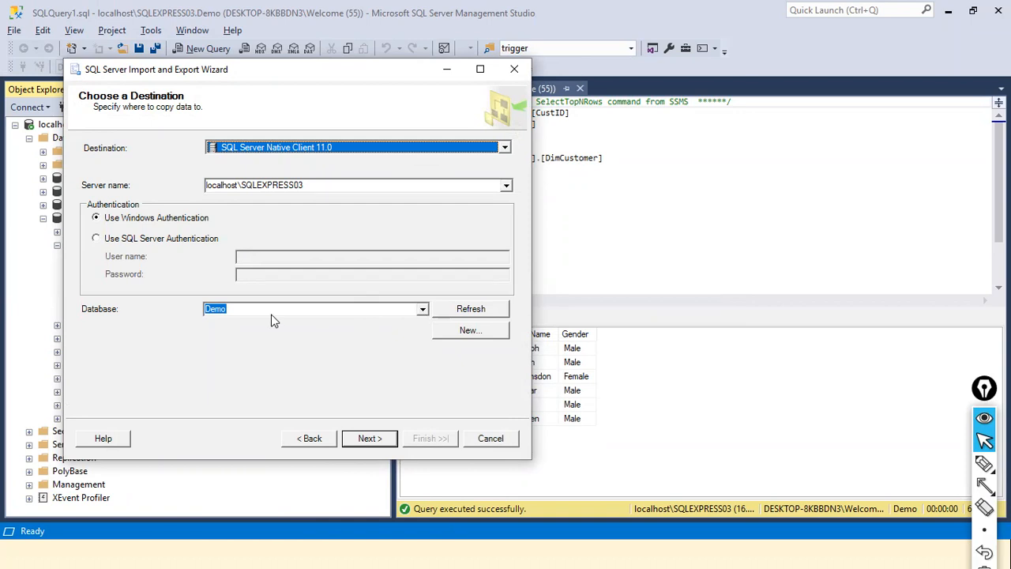
{"action": "left_click", "coordinate": [424, 309]}
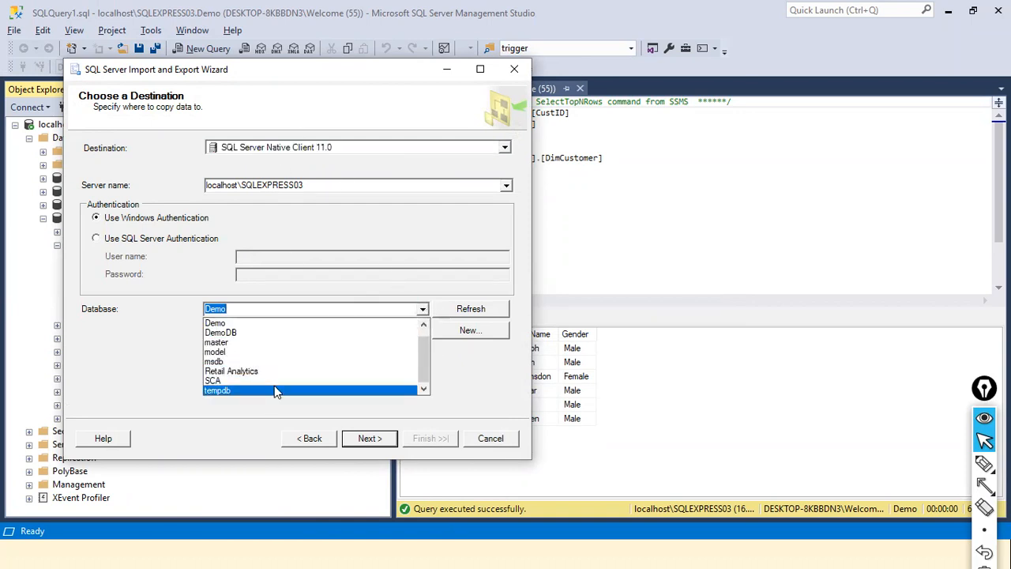
{"action": "left_click", "coordinate": [305, 311]}
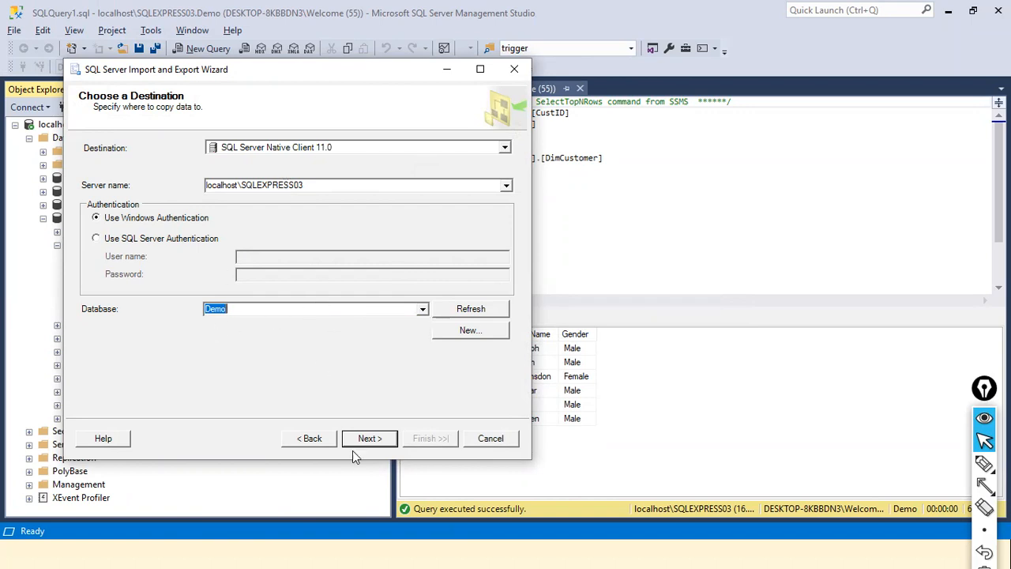
{"action": "left_click", "coordinate": [371, 441]}
{"action": "left_click", "coordinate": [372, 439]}
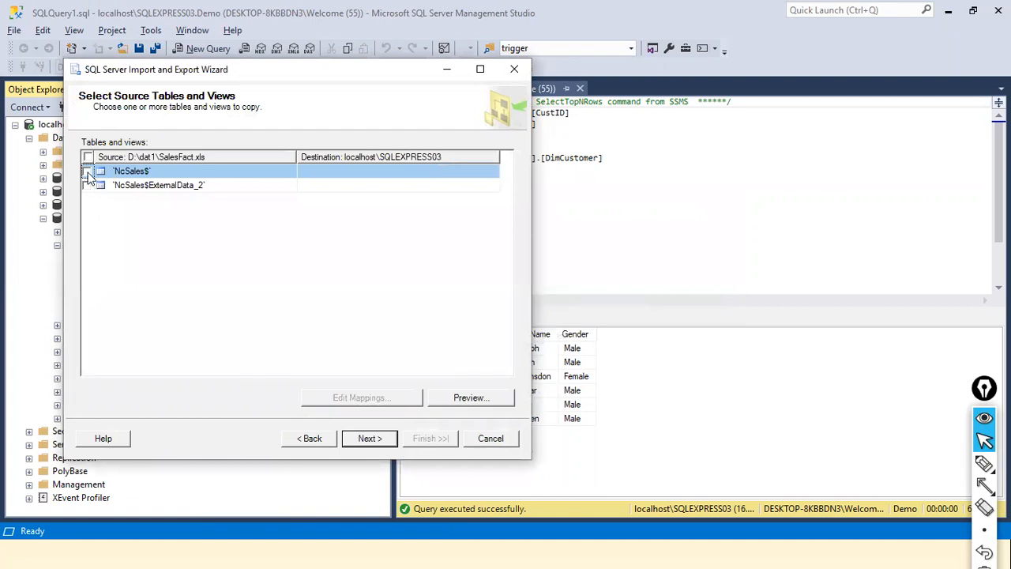
Select the NcSales$ sheet for import, preview its data, and continue to the save and run options
{"action": "left_click", "coordinate": [87, 172]}
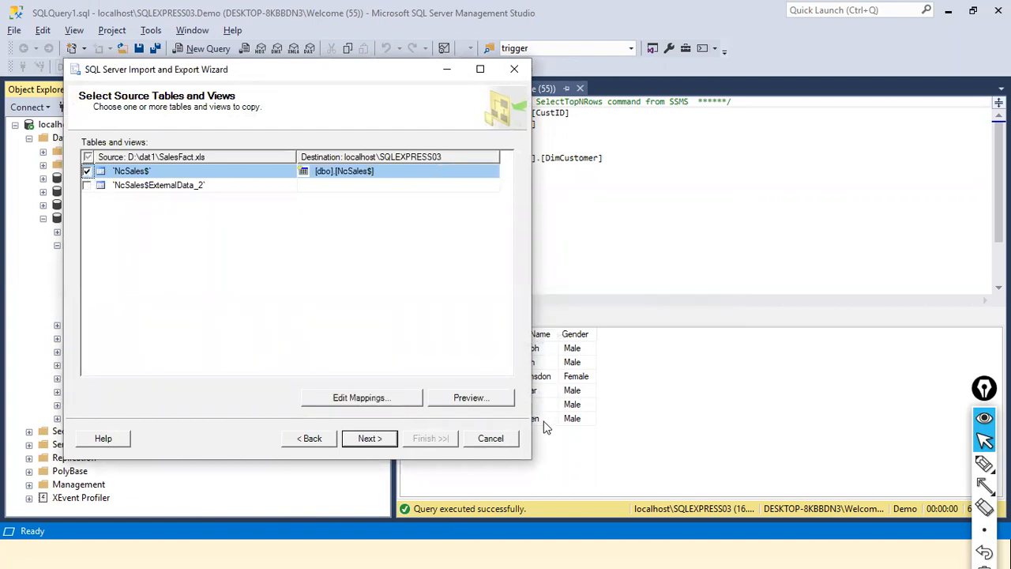
{"action": "left_click", "coordinate": [498, 402]}
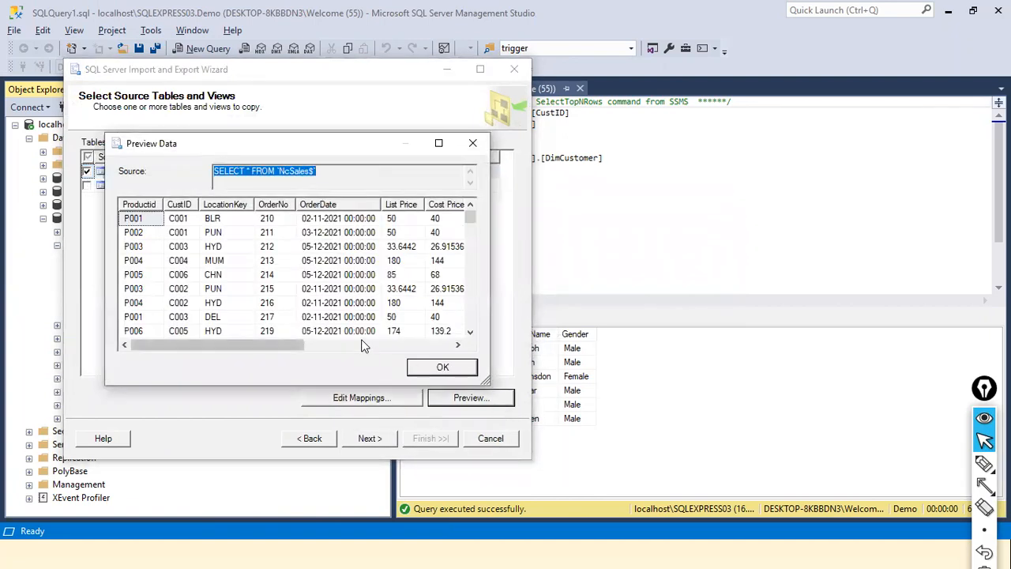
{"action": "left_click", "coordinate": [367, 345]}
{"action": "left_click", "coordinate": [273, 345]}
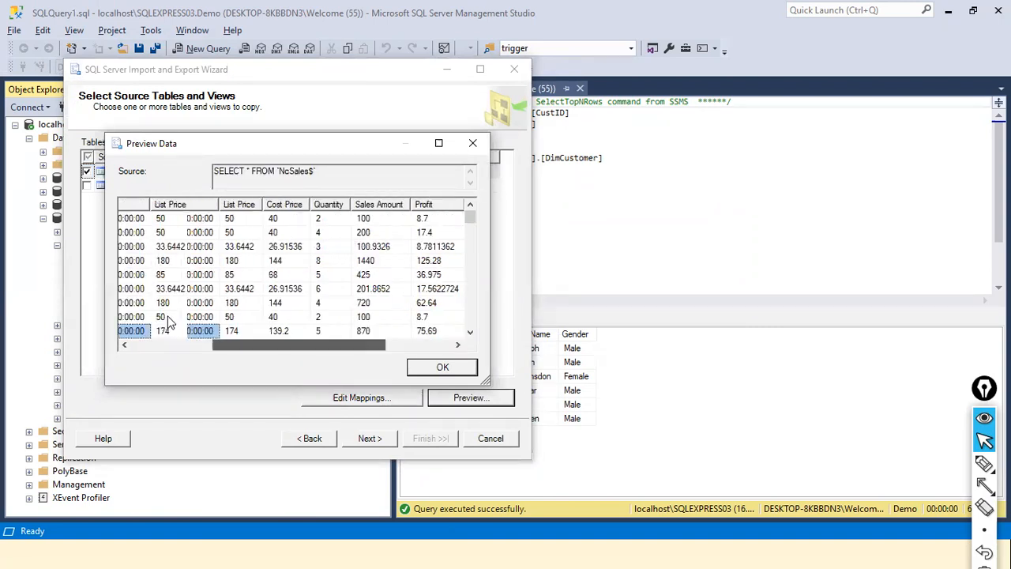
{"action": "left_click", "coordinate": [440, 368]}
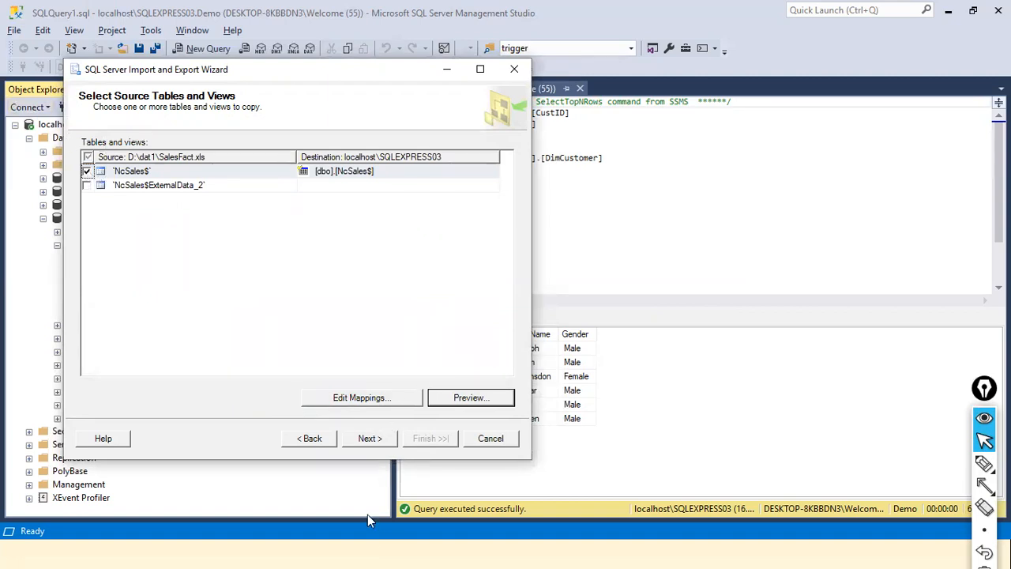
{"action": "left_click", "coordinate": [367, 440]}
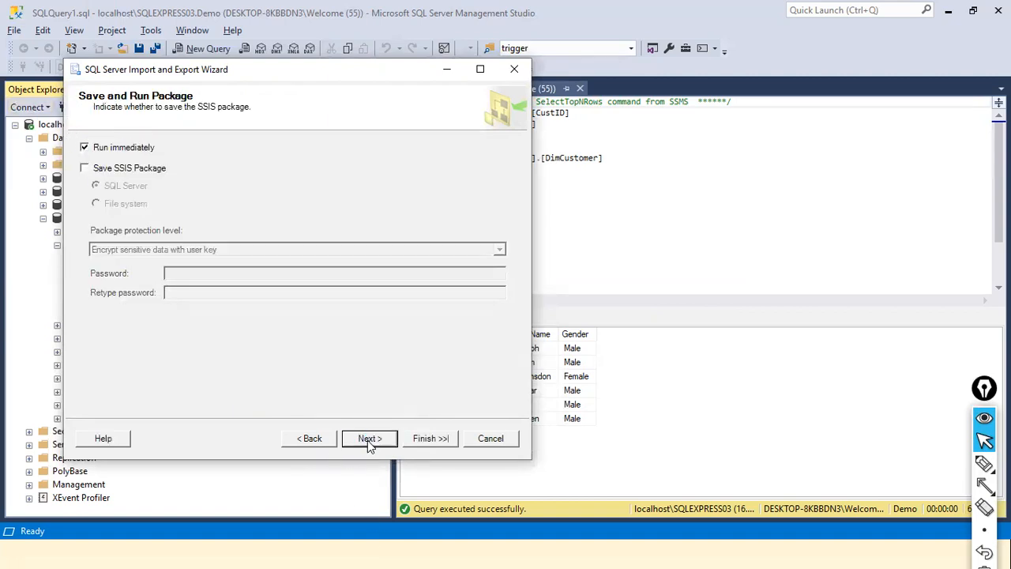
Run the NcSales$ import immediately, close the wizard, and refresh the object tree to list the Demo database's tables
{"action": "left_click", "coordinate": [367, 440]}
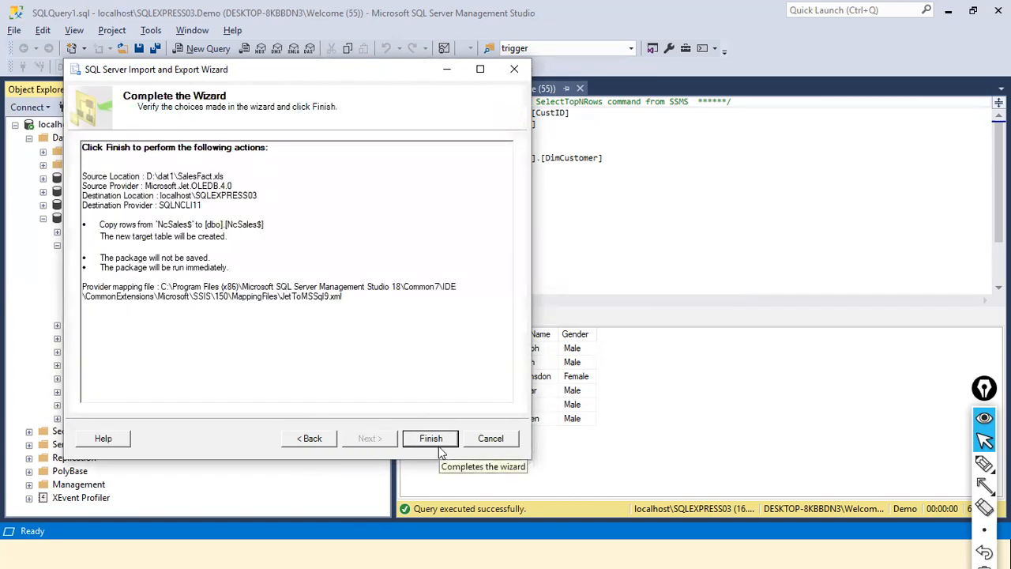
{"action": "left_click", "coordinate": [437, 440]}
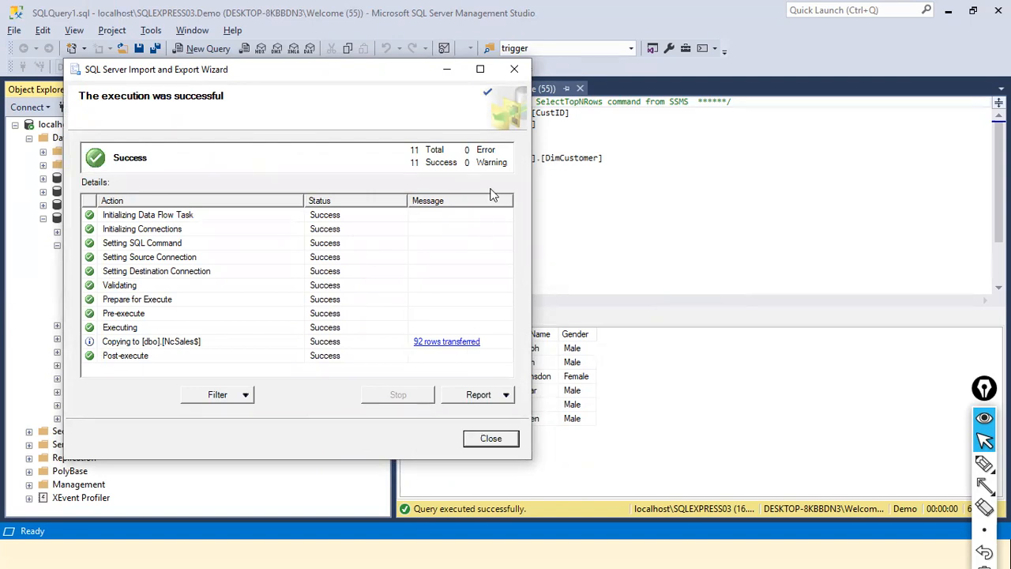
{"action": "left_click", "coordinate": [490, 439]}
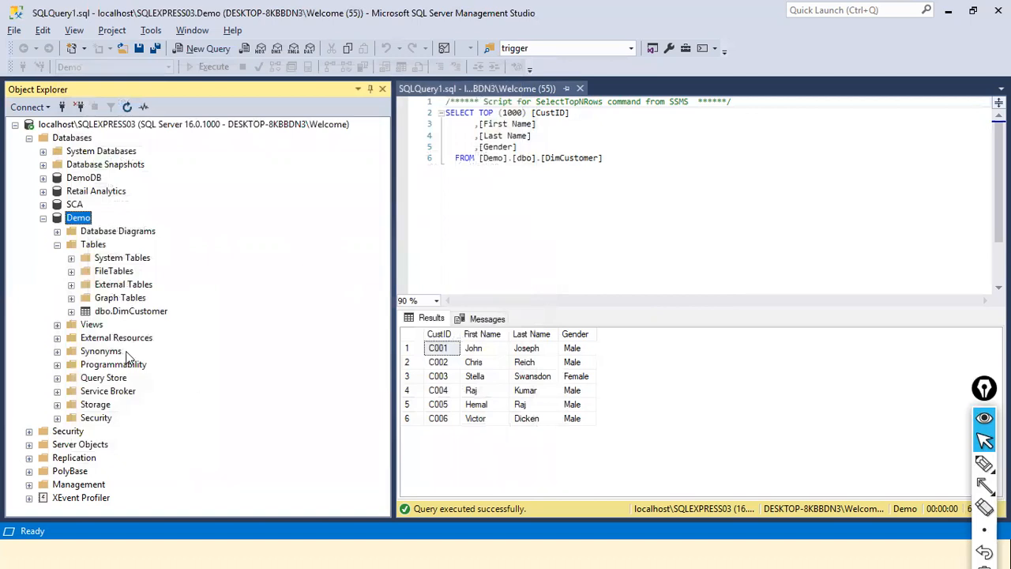
{"action": "left_click", "coordinate": [127, 107]}
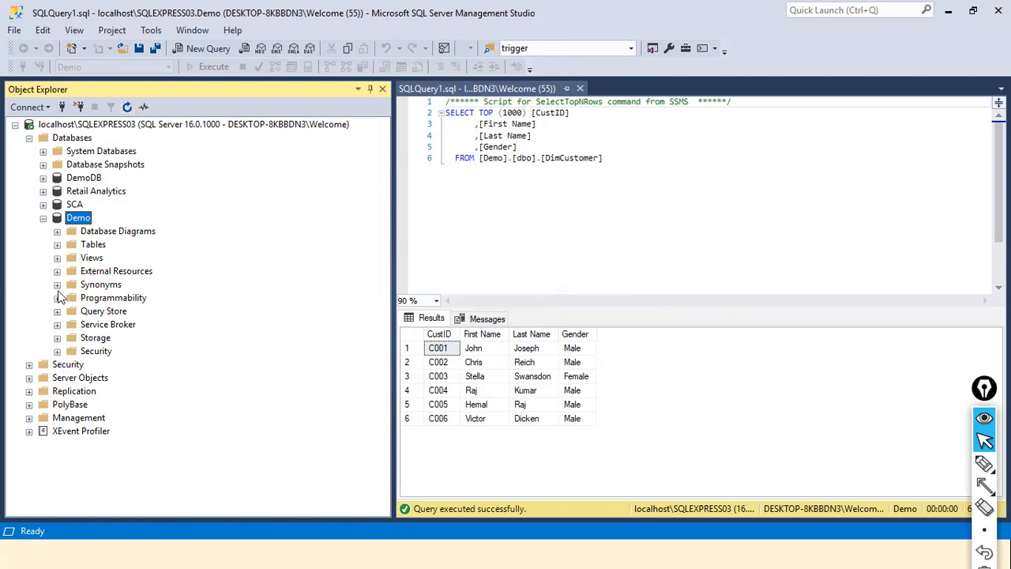
{"action": "left_click", "coordinate": [58, 245]}
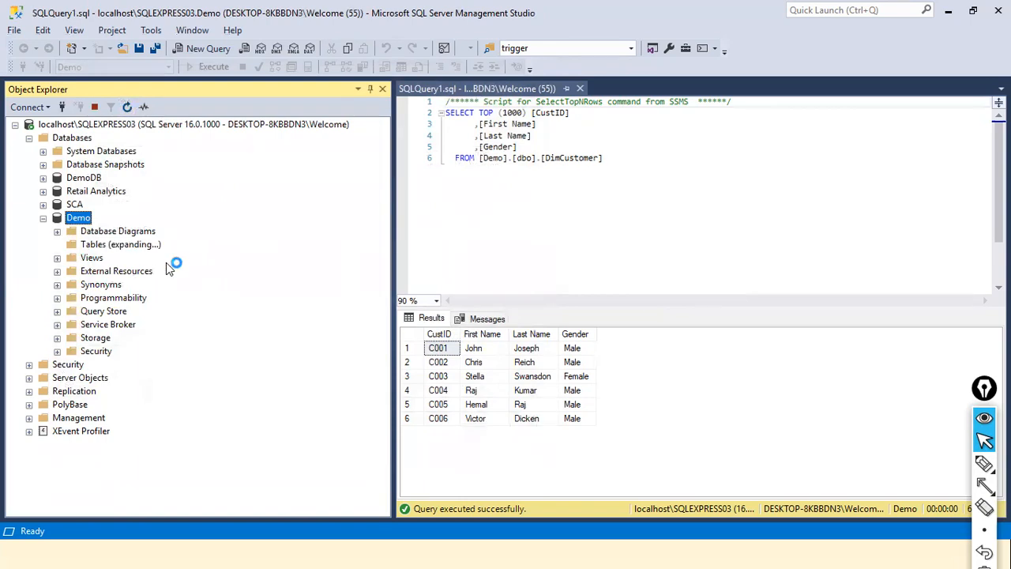
Rename the dbo.NcSales$ table in the Demo database to SalesFact
{"action": "left_click", "coordinate": [118, 325]}
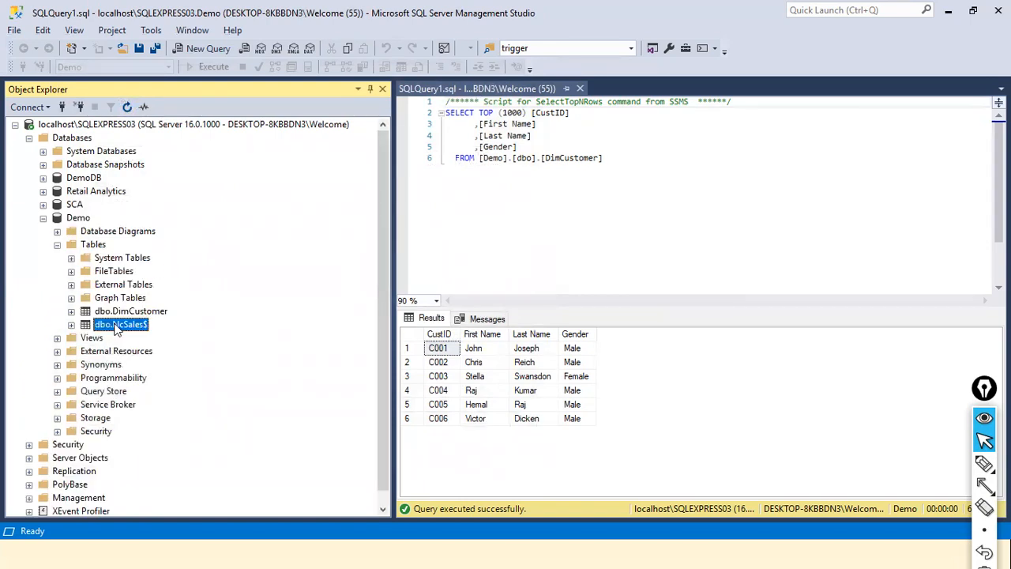
{"action": "right_click", "coordinate": [116, 326]}
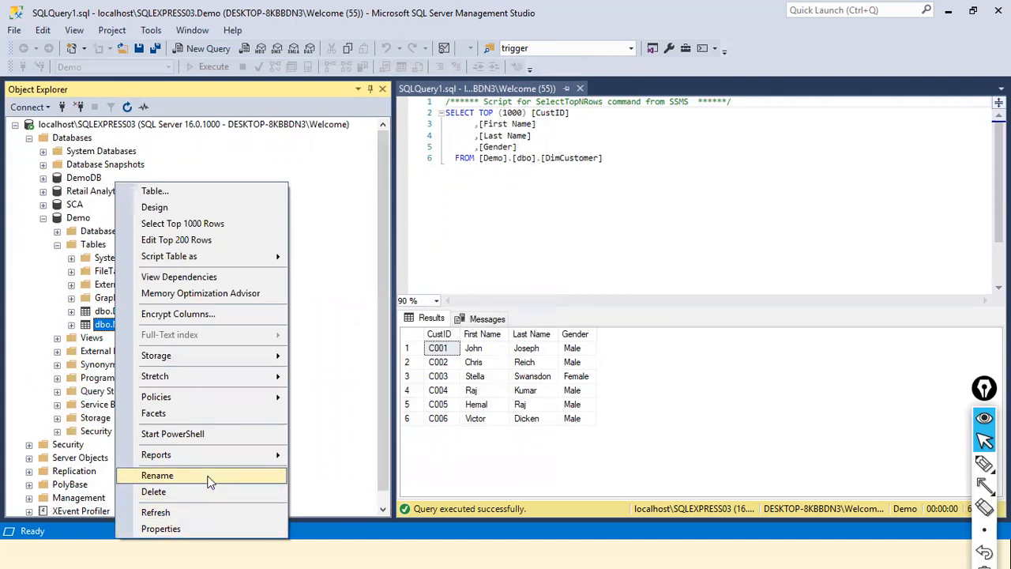
{"action": "left_click", "coordinate": [157, 475]}
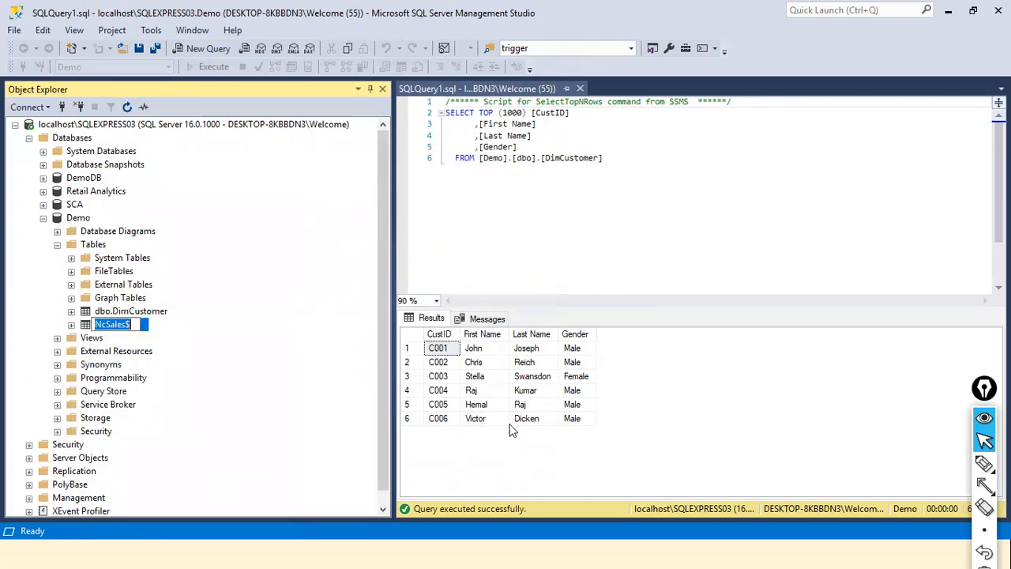
{"action": "key", "text": "Right"}
{"action": "key", "text": "BackSpace"}
{"action": "key", "text": "BackSpace"}
{"action": "key", "text": "BackSpace"}
{"action": "key", "text": "BackSpace"}
{"action": "key", "text": "BackSpace"}
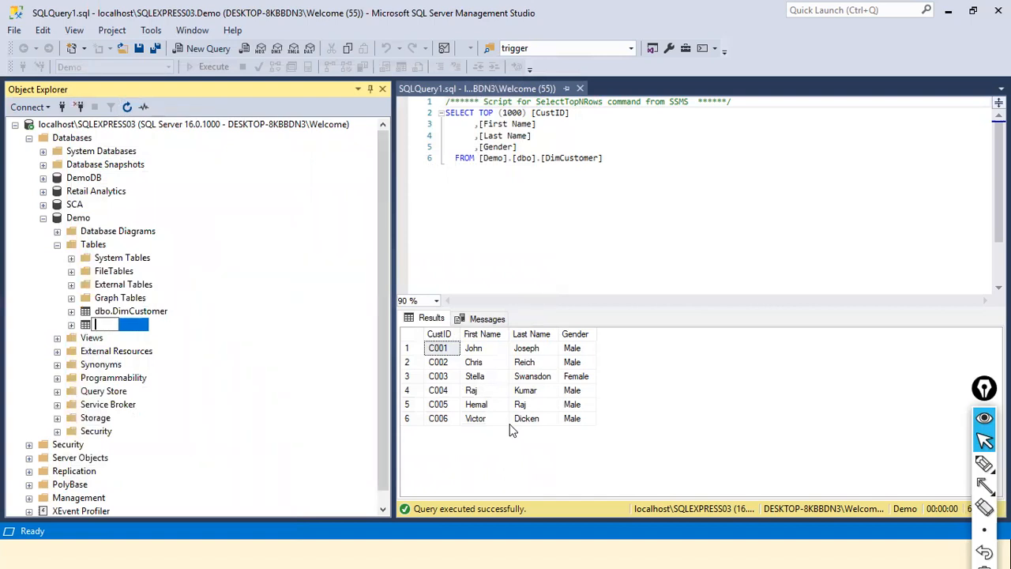
{"action": "type", "text": "SalesFact"}
{"action": "key", "text": "Return"}
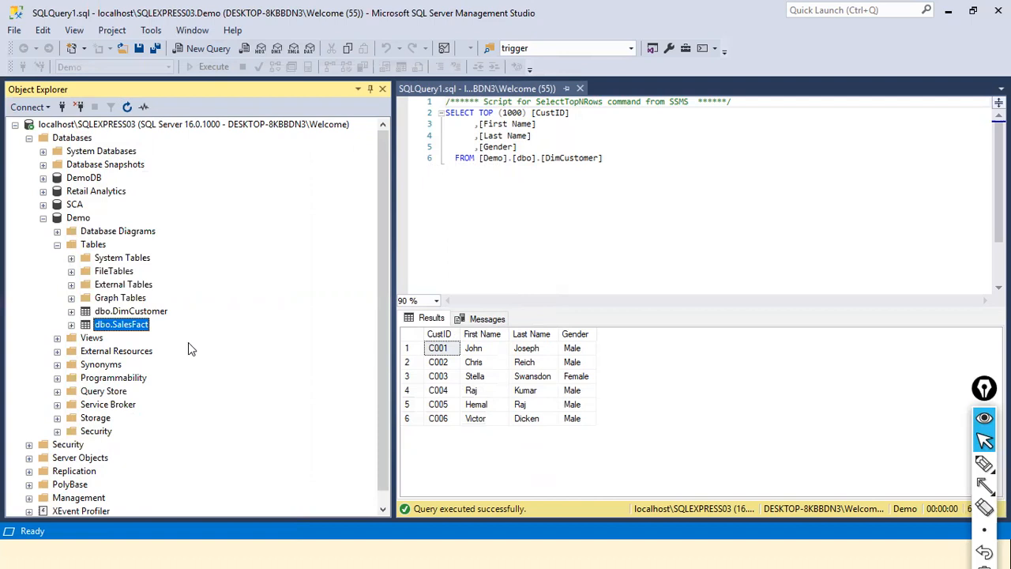
Query the top 1000 rows of dbo.SalesFact and check the returned rows and row count
{"action": "right_click", "coordinate": [117, 327]}
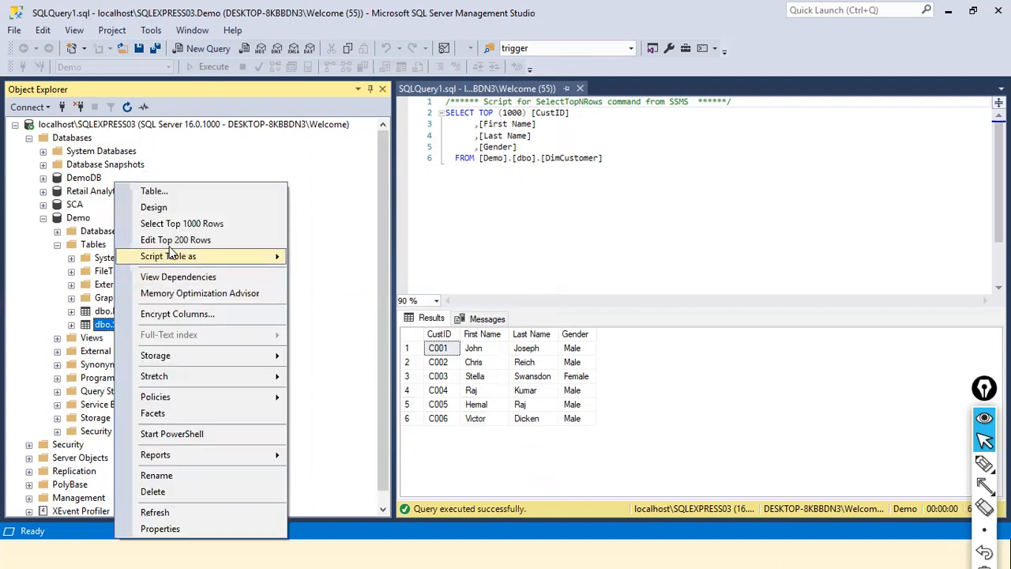
{"action": "left_click", "coordinate": [221, 224]}
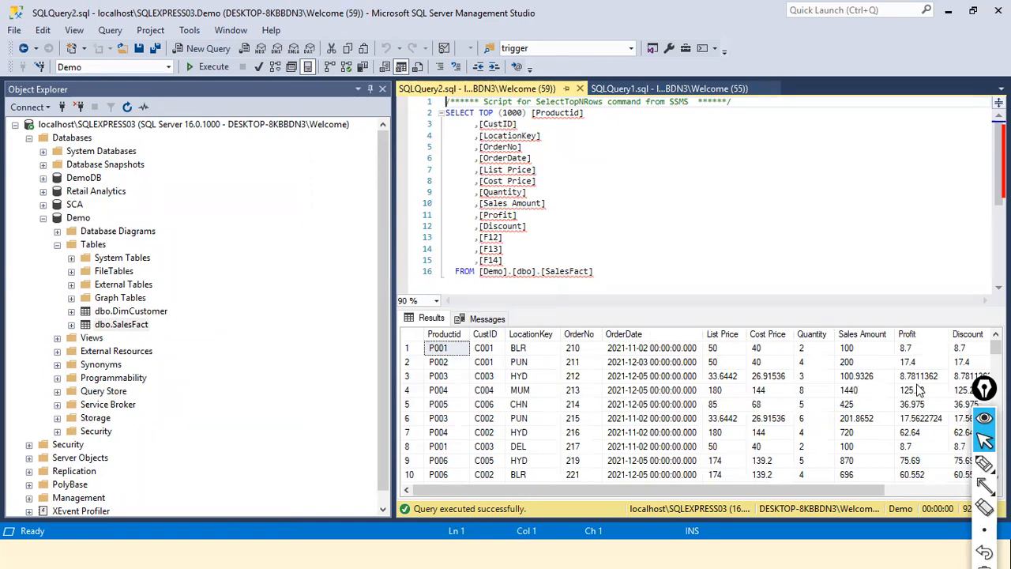
{"action": "left_click_drag", "start_coordinate": [983, 387], "coordinate": [621, 523]}
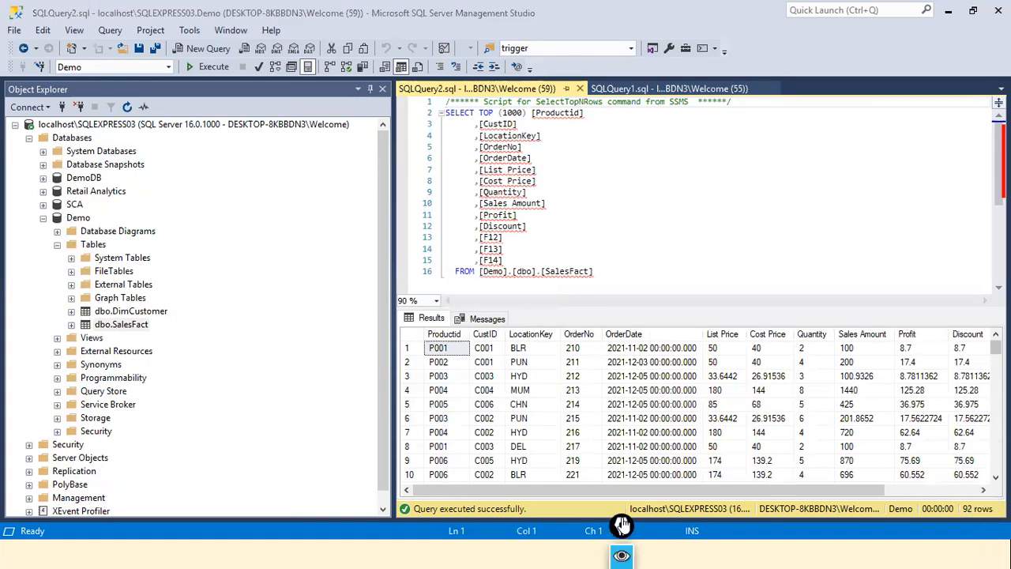
{"action": "left_click_drag", "start_coordinate": [926, 276], "coordinate": [964, 487]}
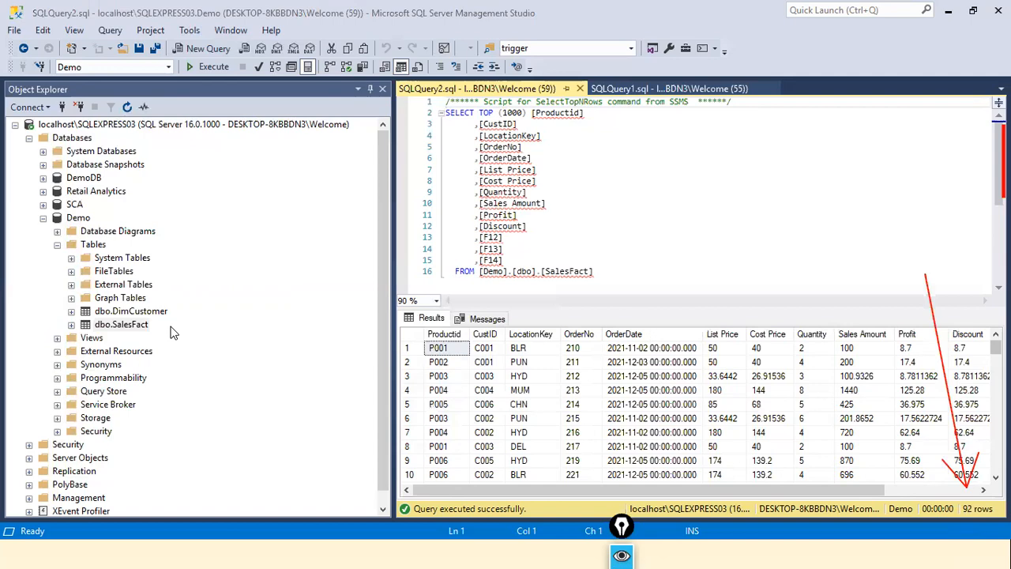
Switch to the DAX_Part4_WKEND report in Power BI Desktop and connect to Demo on localhost\SQLEXPRESS03 using DirectQuery
{"action": "key", "text": "alt+Tab"}
{"action": "key", "text": "alt+Tab"}
{"action": "key", "text": "alt+Tab"}
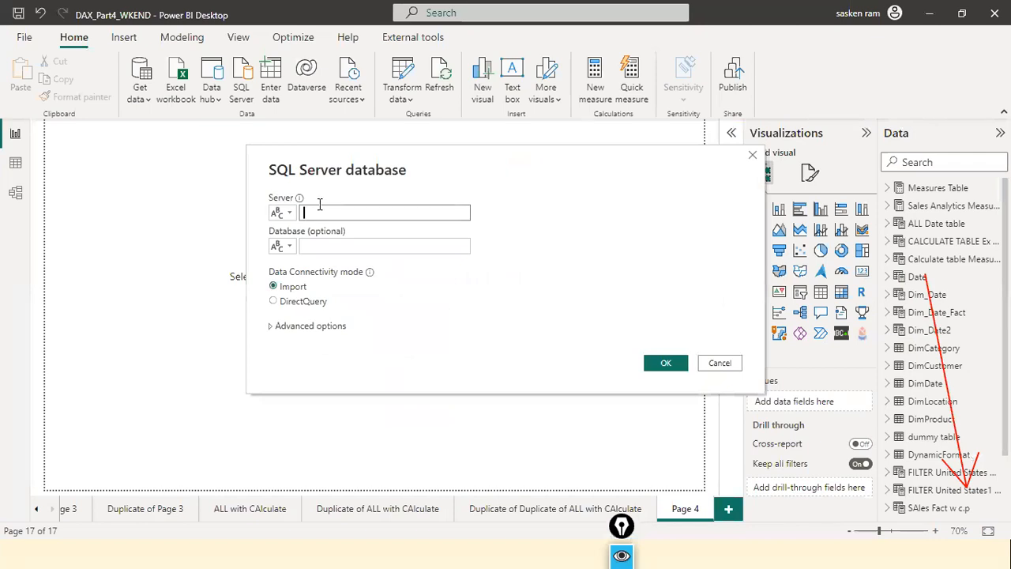
{"action": "type", "text": "localhost\\SQLEXPRESS03"}
{"action": "left_click", "coordinate": [343, 246]}
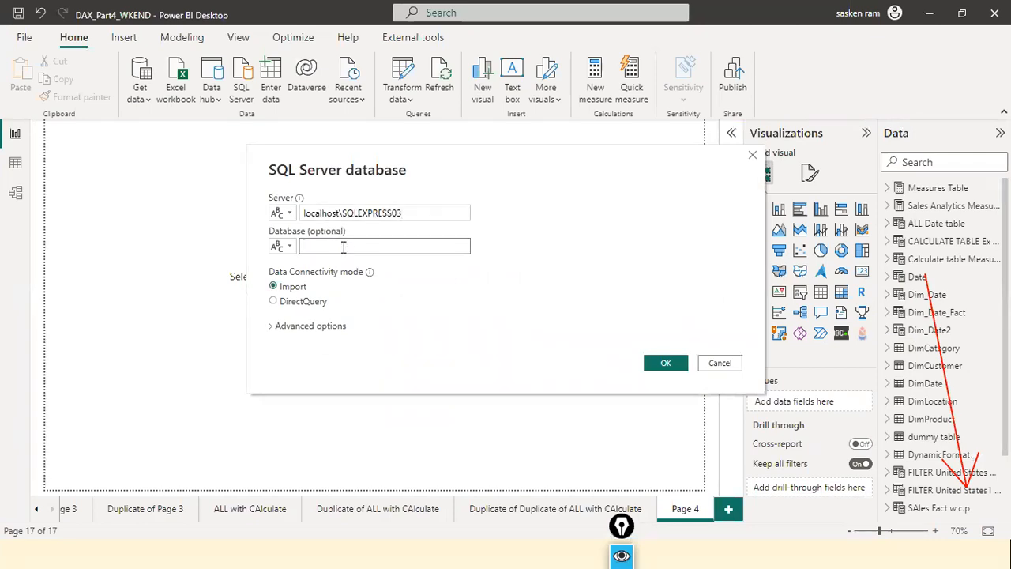
{"action": "type", "text": "Demo"}
{"action": "left_click", "coordinate": [281, 301]}
{"action": "left_click", "coordinate": [664, 364]}
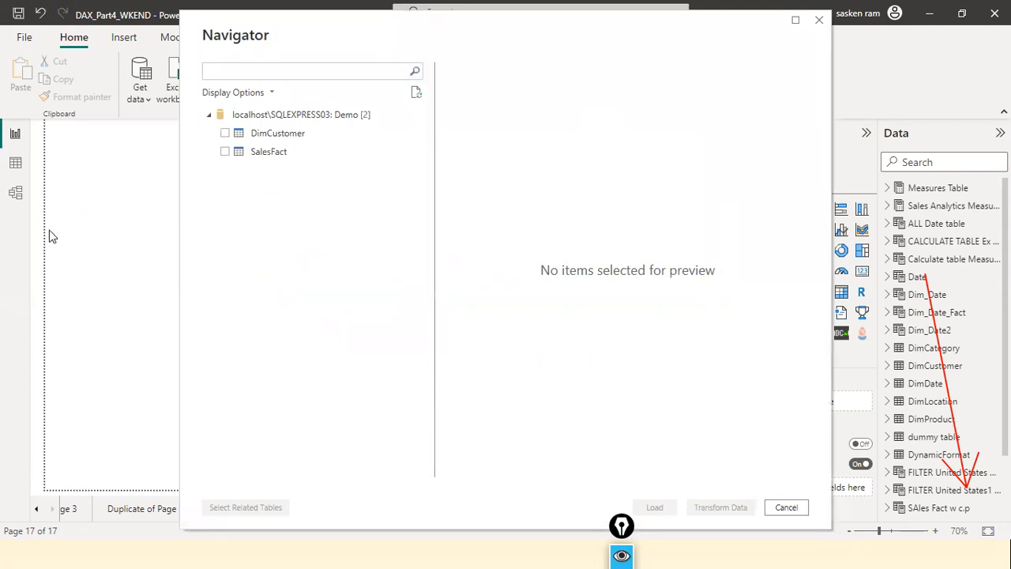
Try to load the SalesFact table into the DAX_Part4_WKEND report
{"action": "left_click", "coordinate": [227, 155]}
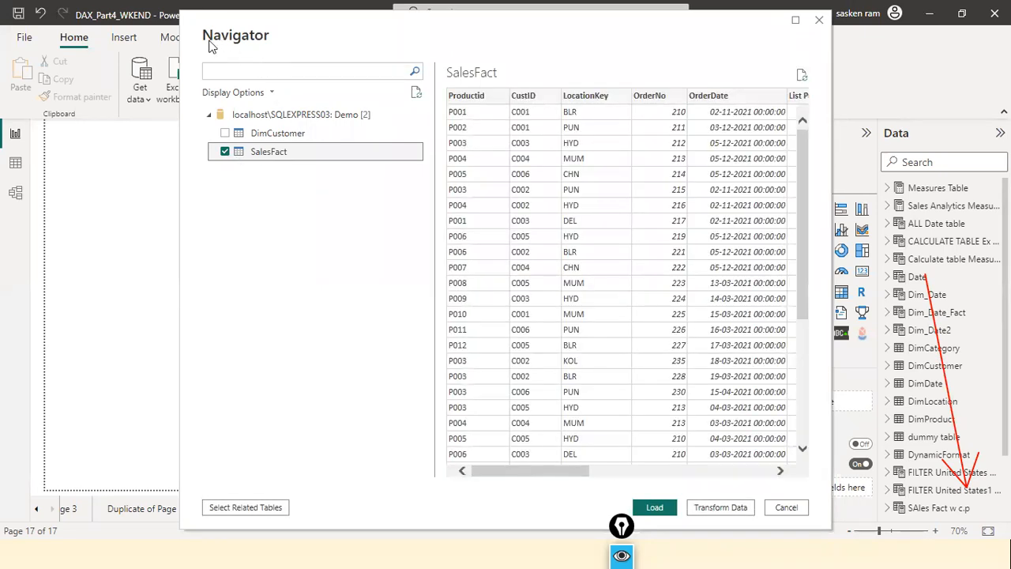
{"action": "left_click_drag", "start_coordinate": [209, 46], "coordinate": [363, 36]}
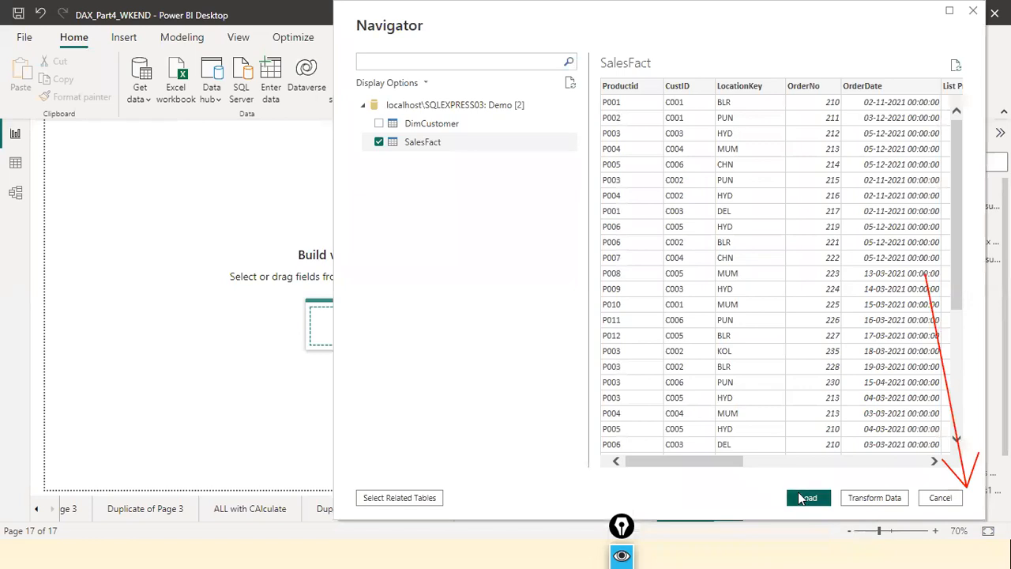
{"action": "left_click", "coordinate": [802, 498]}
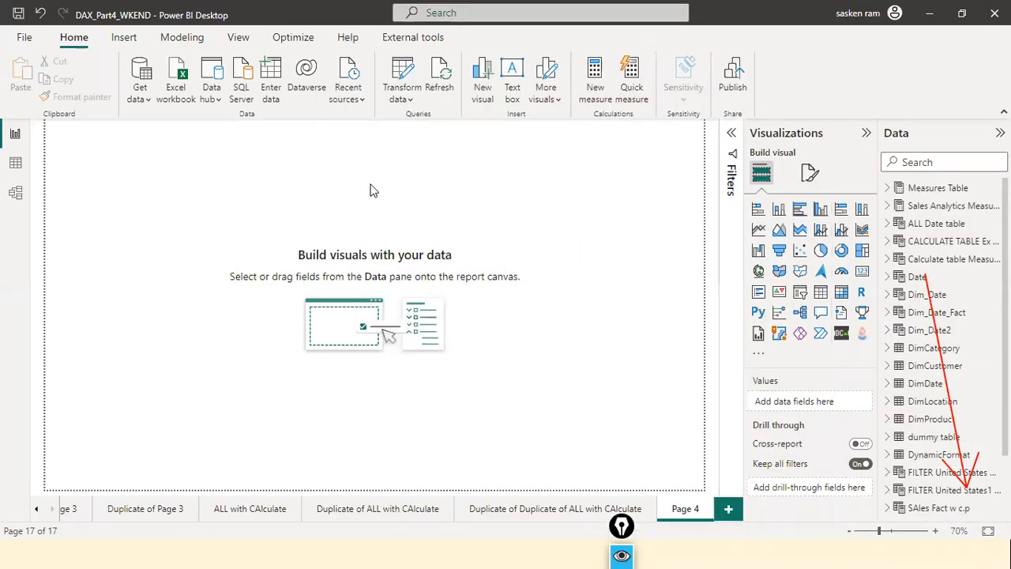
{"action": "key", "text": "alt+Tab"}
{"action": "key", "text": "alt+Tab"}
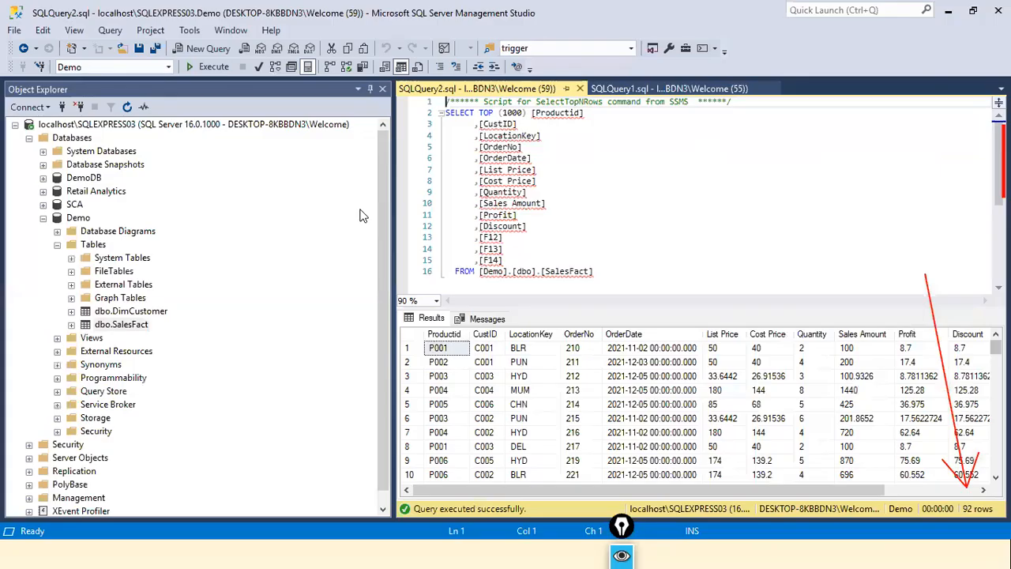
{"action": "key", "text": "alt+Tab"}
{"action": "key", "text": "alt+Tab"}
{"action": "key", "text": "alt+Tab"}
{"action": "key", "text": "alt+Tab"}
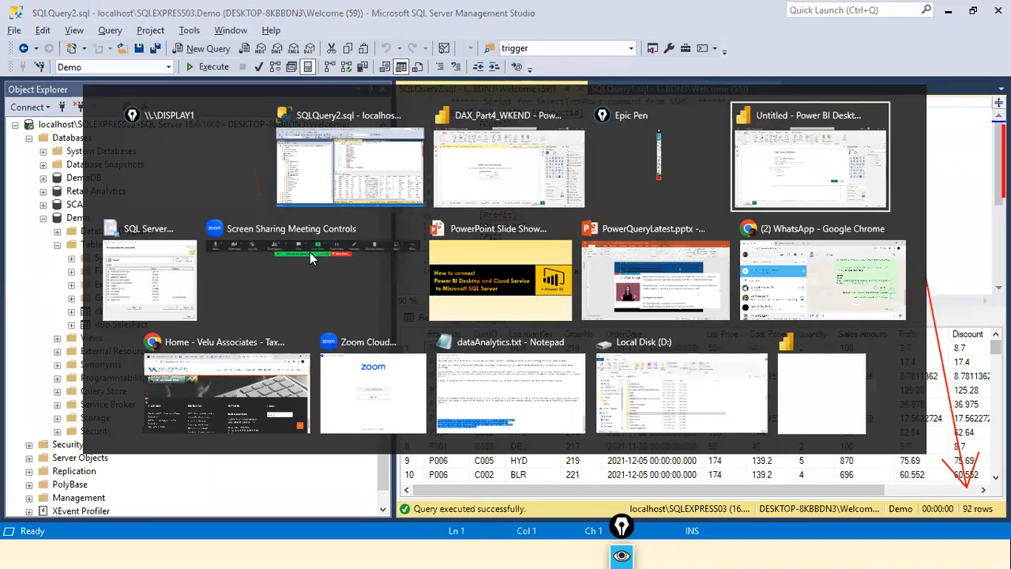
{"action": "key", "text": "alt+Tab"}
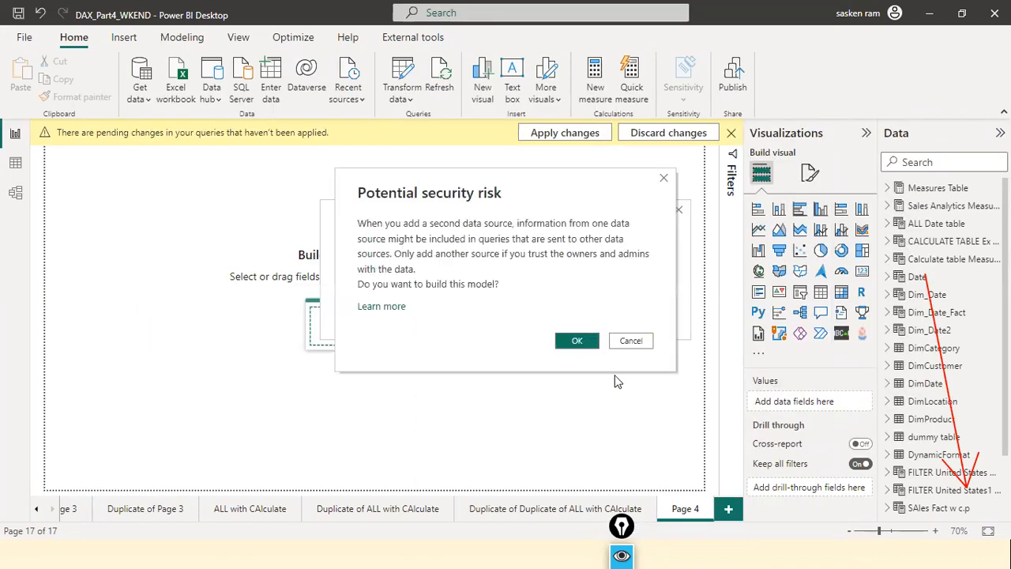
{"action": "left_click", "coordinate": [630, 341]}
Close the DAX_Part4_WKEND report and cancel the Import-mode Demo connection left open in the untitled report
{"action": "double_click", "coordinate": [184, 14]}
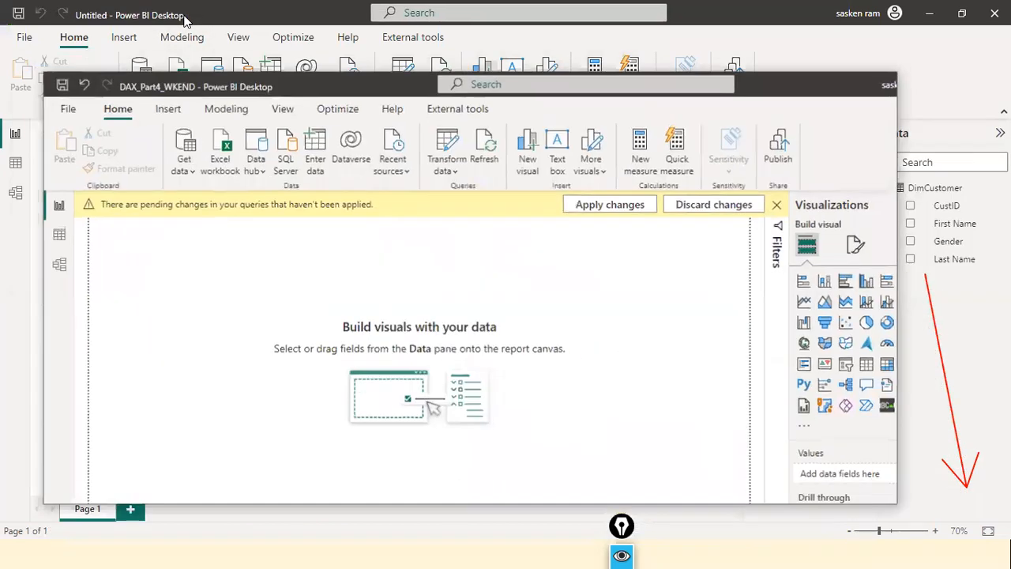
{"action": "left_click", "coordinate": [881, 87]}
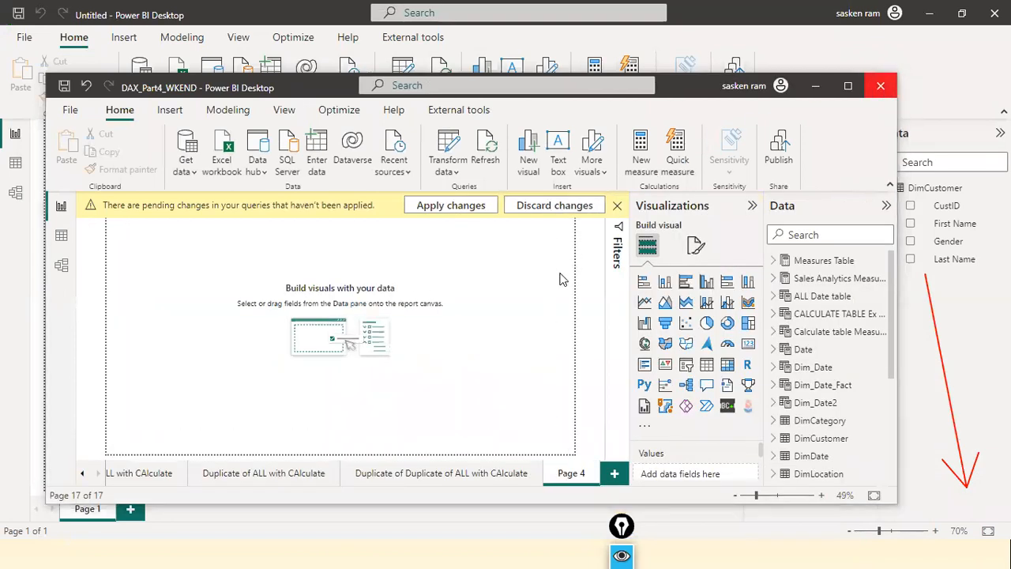
{"action": "left_click", "coordinate": [531, 321]}
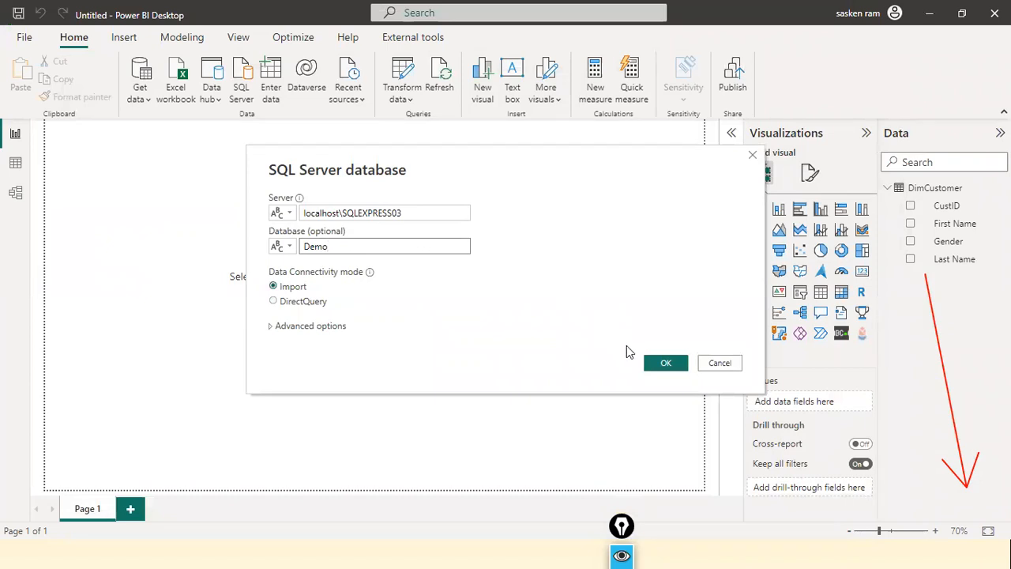
{"action": "left_click", "coordinate": [661, 364]}
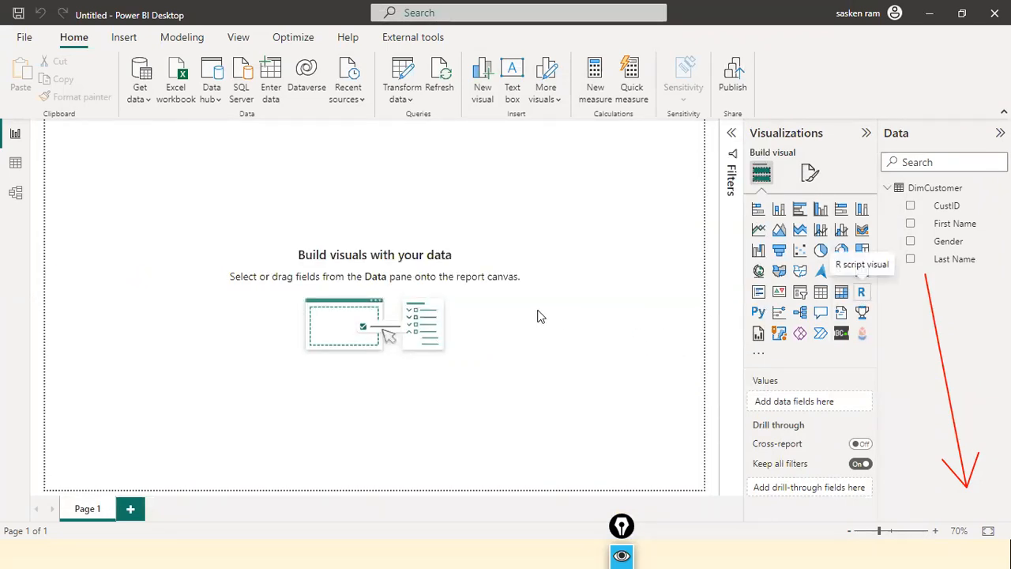
{"action": "left_click", "coordinate": [786, 507]}
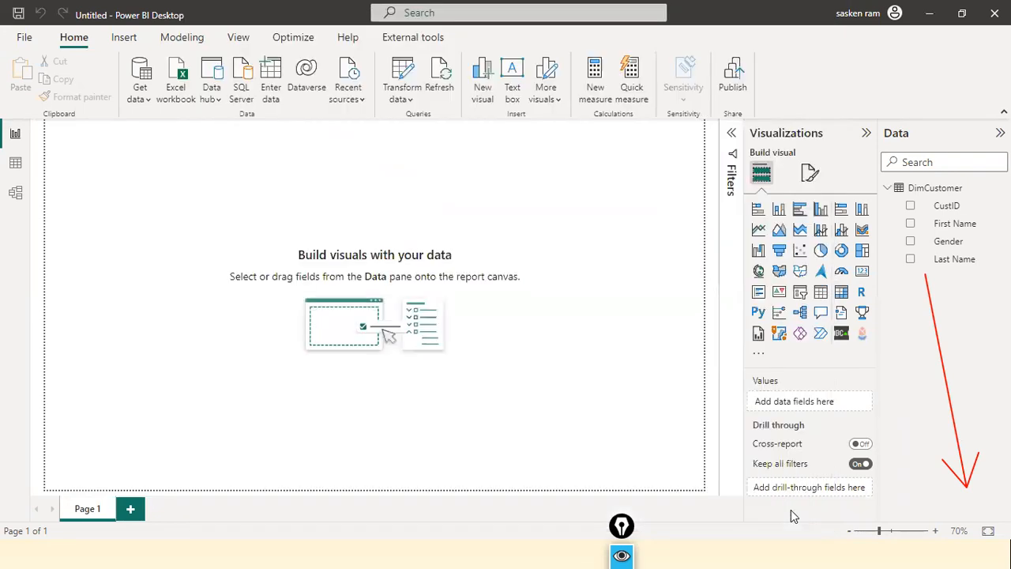
Connect the untitled report to the SQL Server localhost\SQLEXPRESS03, database Demo, in DirectQuery mode
{"action": "left_click", "coordinate": [140, 99]}
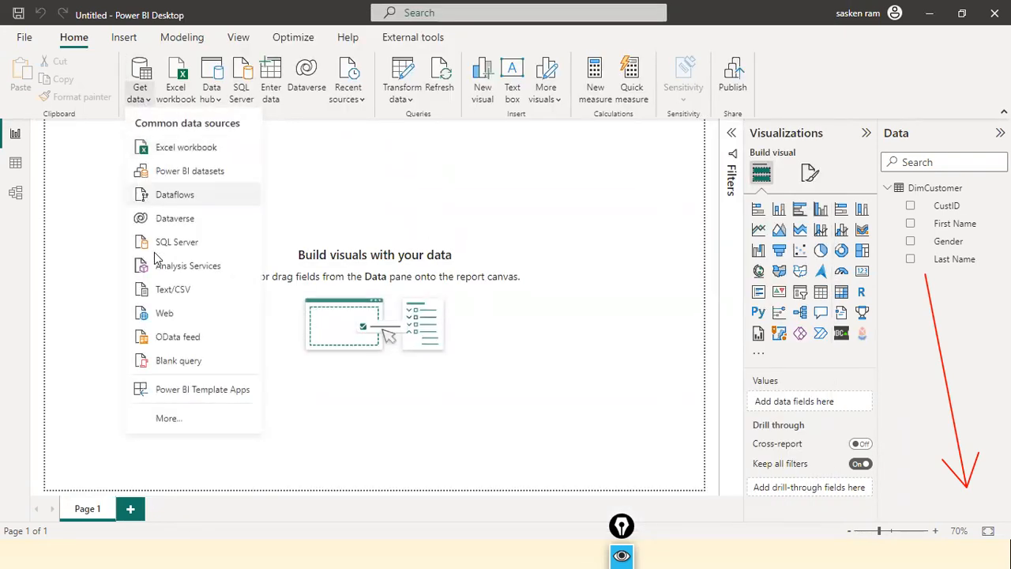
{"action": "left_click", "coordinate": [241, 88]}
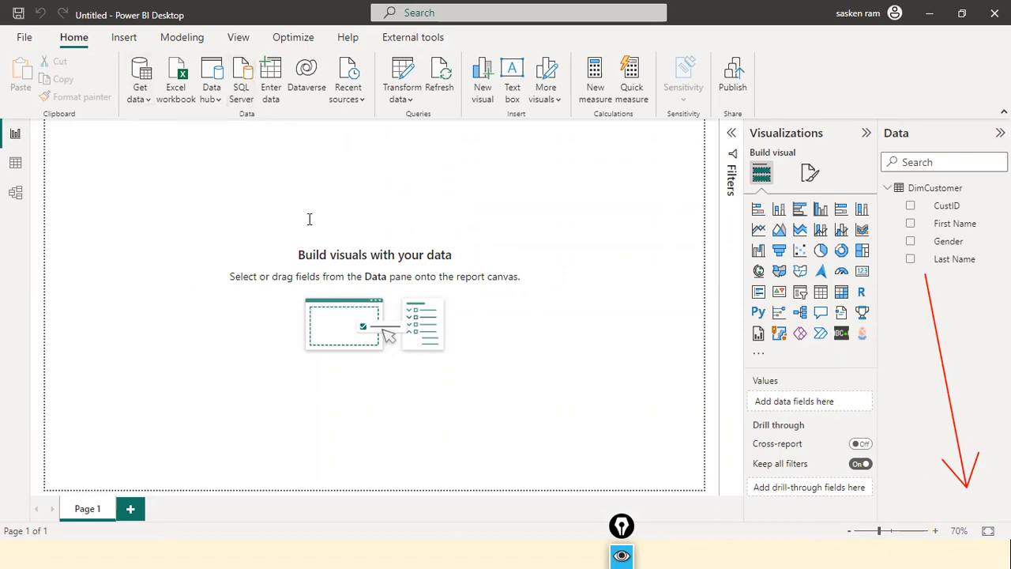
{"action": "type", "text": "localhost\\SQLEXPRESS03"}
{"action": "left_click", "coordinate": [356, 246]}
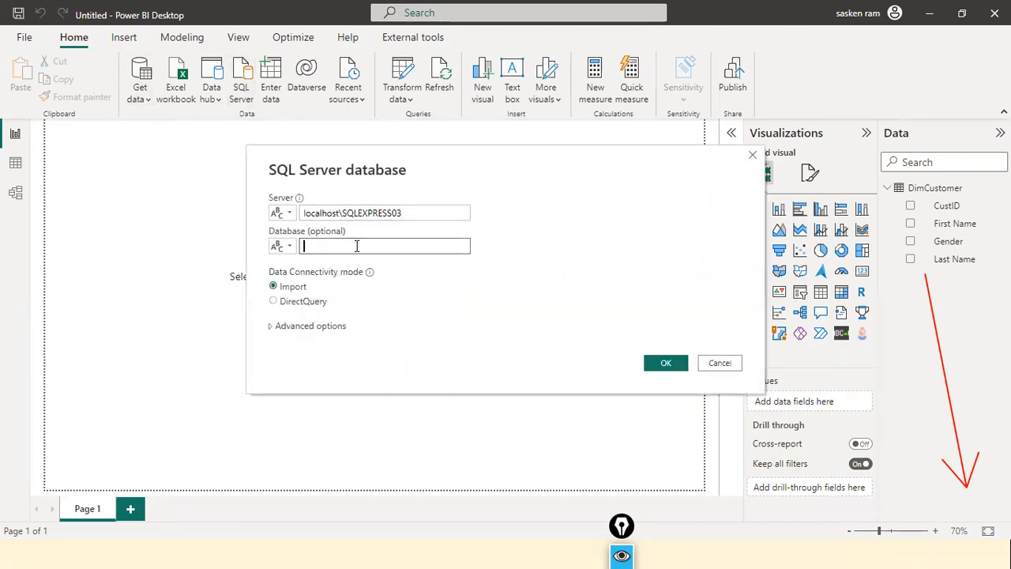
{"action": "type", "text": "Demo"}
{"action": "left_click", "coordinate": [300, 304]}
{"action": "left_click", "coordinate": [663, 364]}
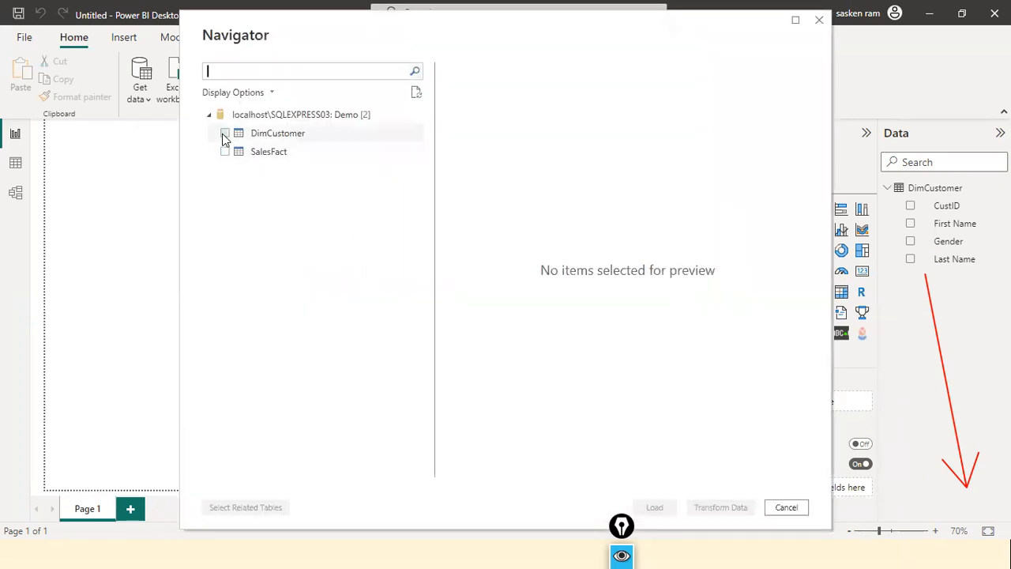
Select and load the SalesFact table, and apply the pending query changes
{"action": "left_click", "coordinate": [225, 151]}
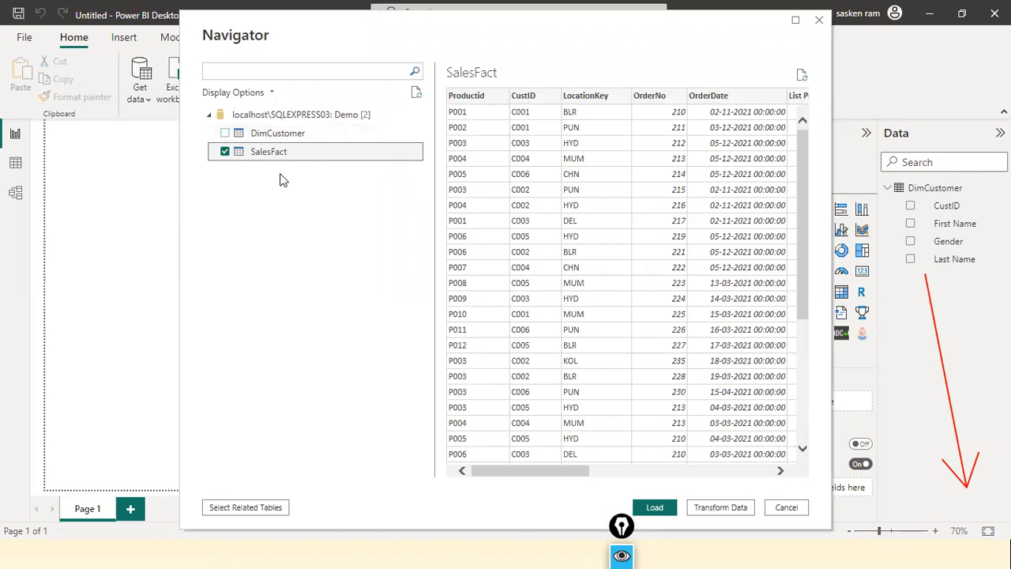
{"action": "left_click", "coordinate": [654, 510]}
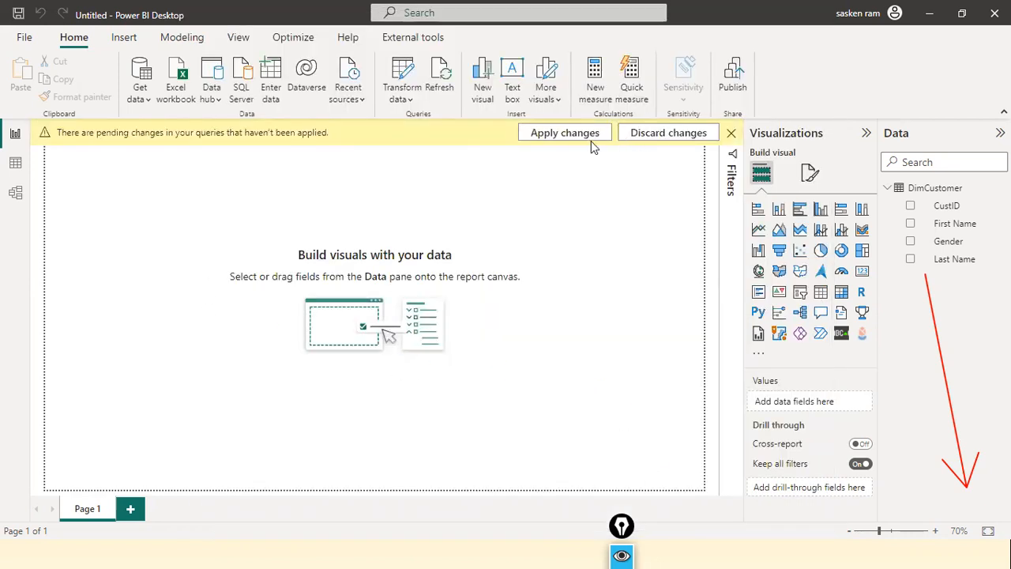
{"action": "left_click", "coordinate": [591, 141]}
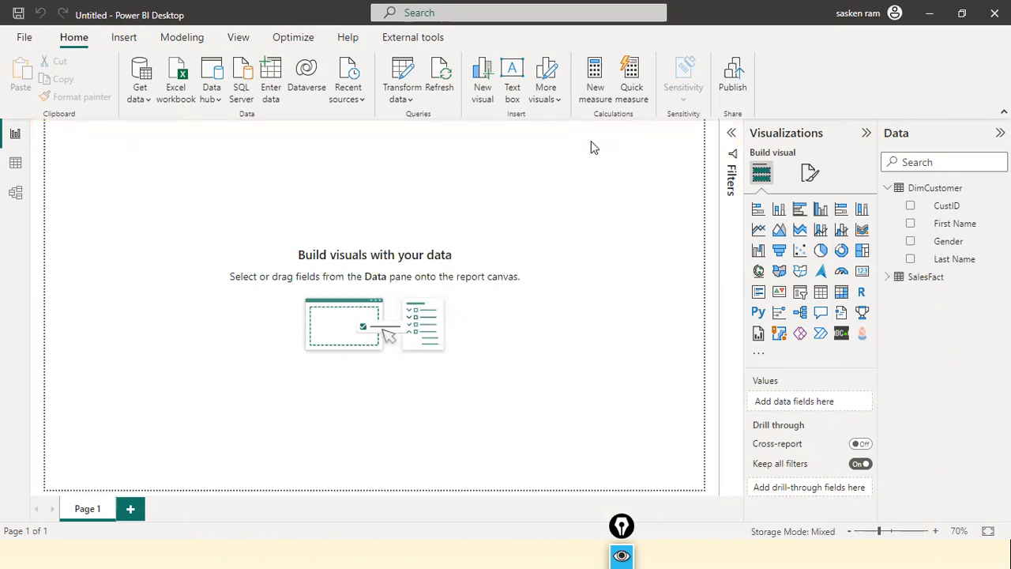
Examine the SalesFact table's field list and its contents in Data view
{"action": "left_click", "coordinate": [888, 277]}
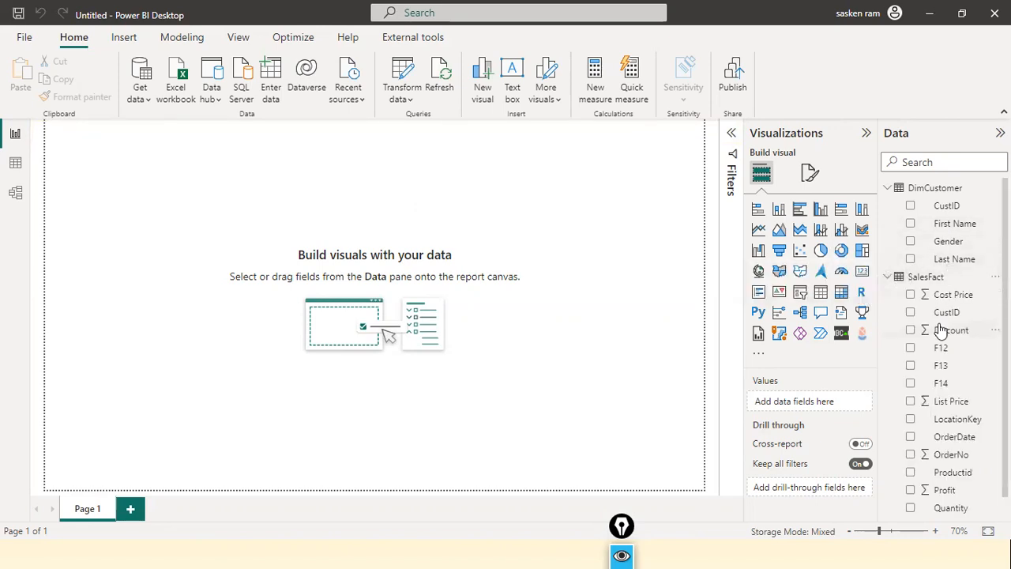
{"action": "scroll", "coordinate": [942, 330], "scroll_direction": "down", "scroll_amount": 1}
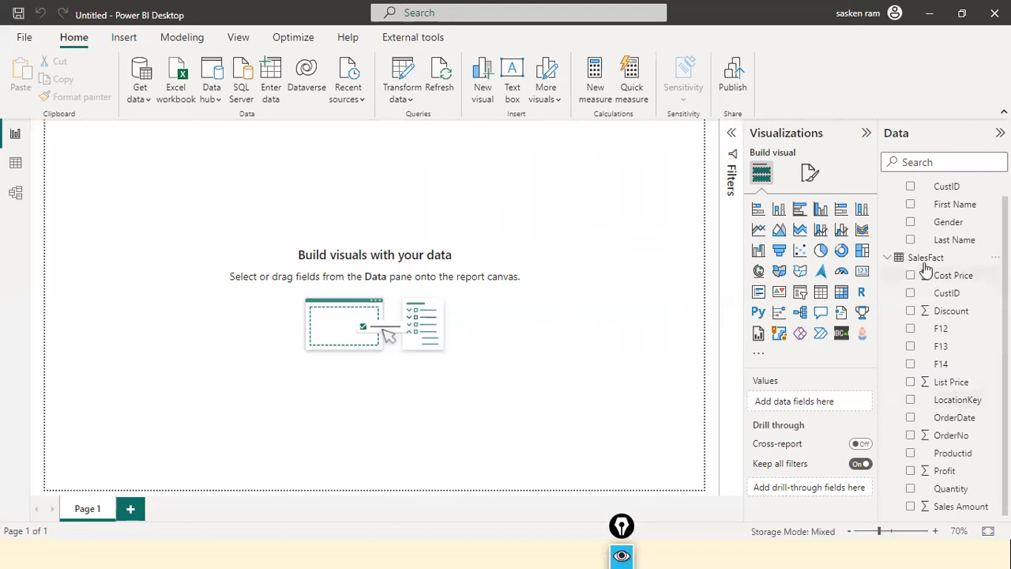
{"action": "left_click", "coordinate": [887, 258]}
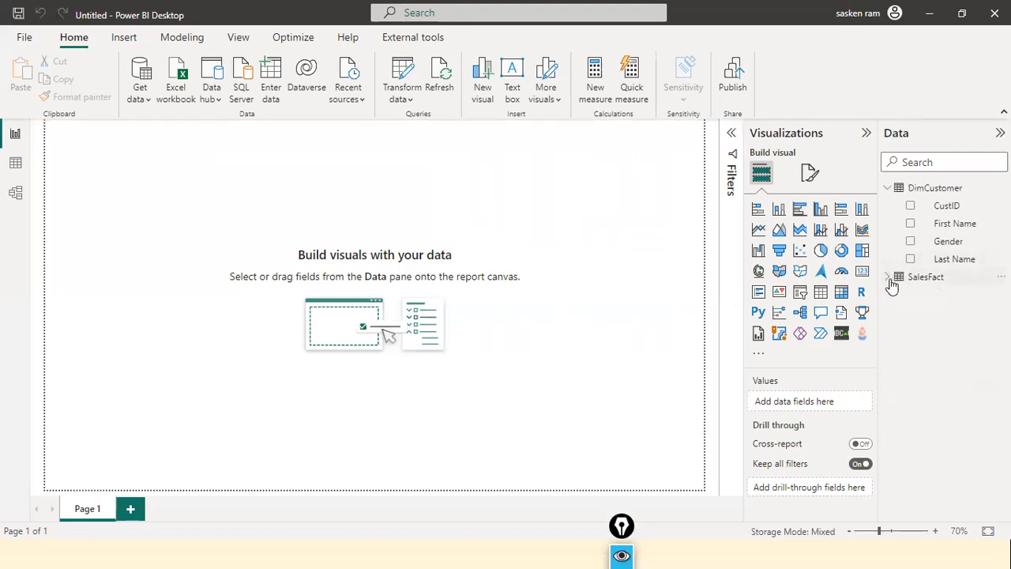
{"action": "left_click", "coordinate": [886, 276]}
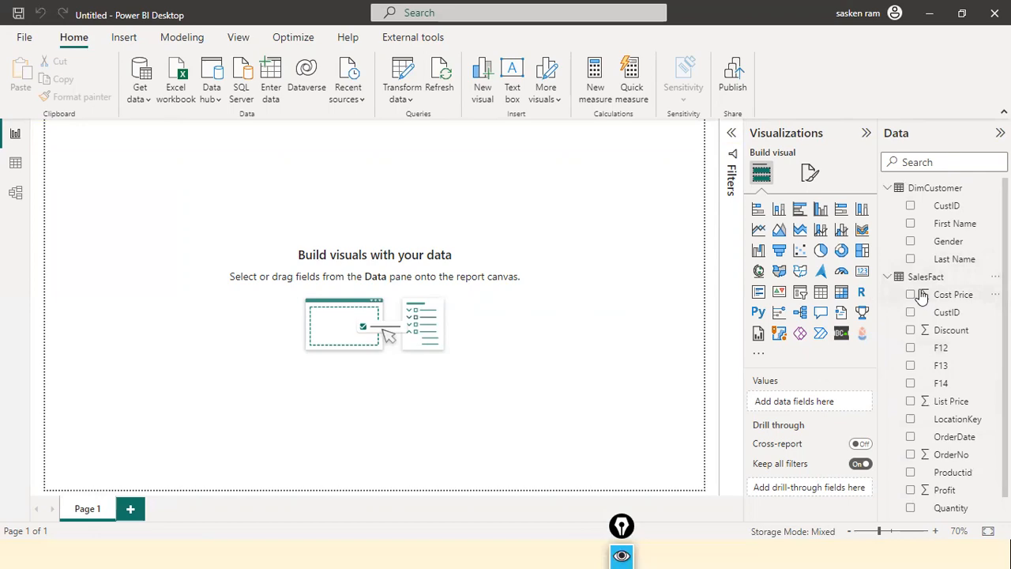
{"action": "left_click", "coordinate": [19, 163]}
{"action": "left_click", "coordinate": [865, 212]}
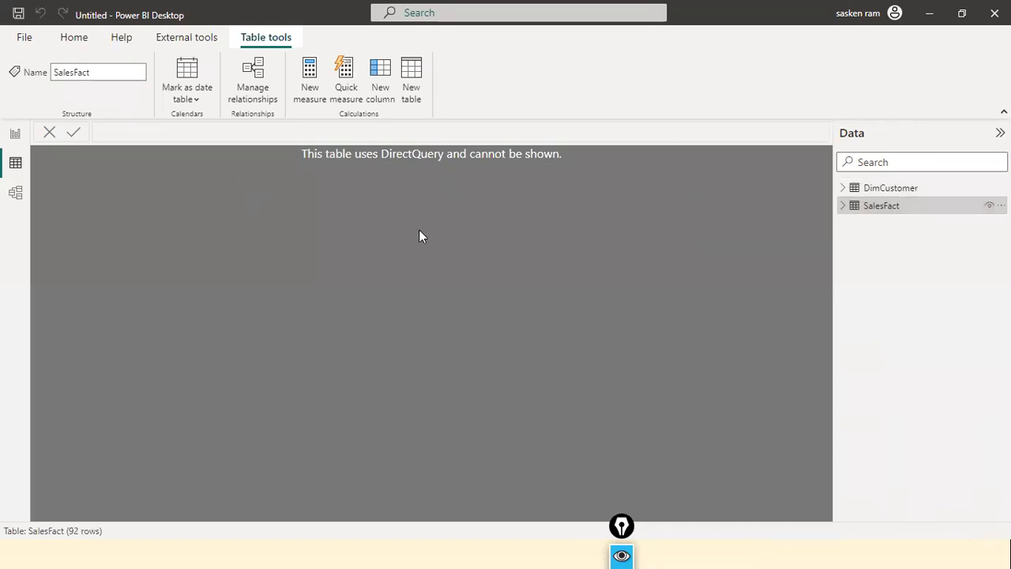
{"action": "left_click_drag", "start_coordinate": [411, 265], "coordinate": [419, 174]}
{"action": "left_click", "coordinate": [843, 207]}
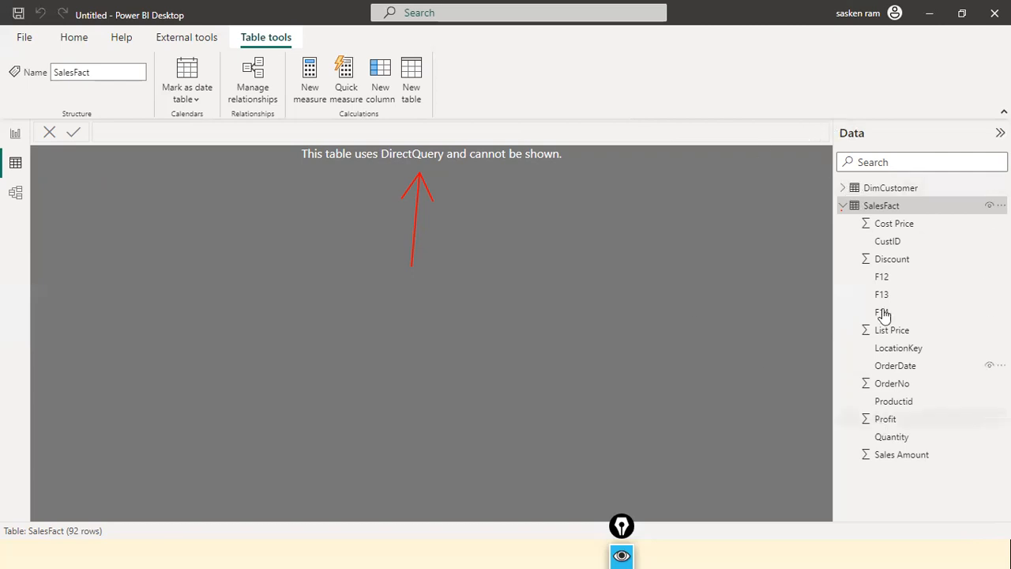
Add a clustered column chart of Sales Amount by CustID from SalesFact to Page 1, and make it wider and taller
{"action": "left_click", "coordinate": [16, 134]}
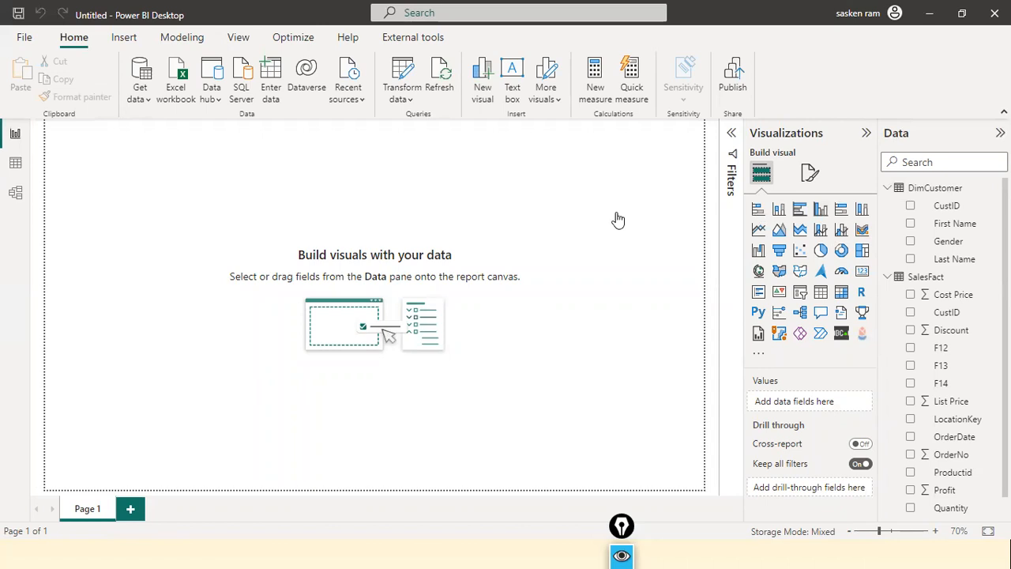
{"action": "left_click", "coordinate": [166, 206]}
{"action": "left_click_drag", "start_coordinate": [136, 172], "coordinate": [375, 290]}
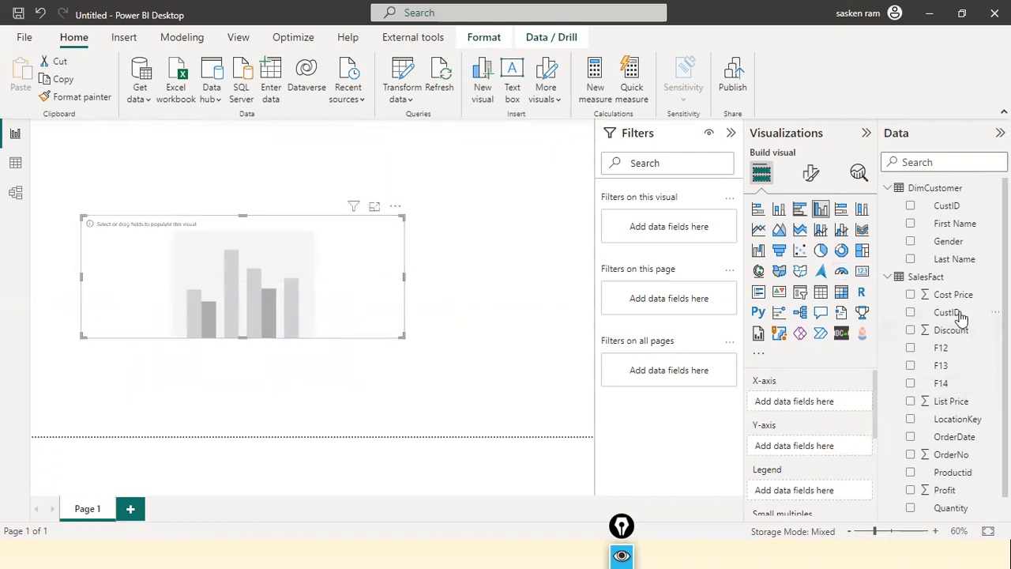
{"action": "scroll", "coordinate": [958, 368], "scroll_direction": "down", "scroll_amount": 1}
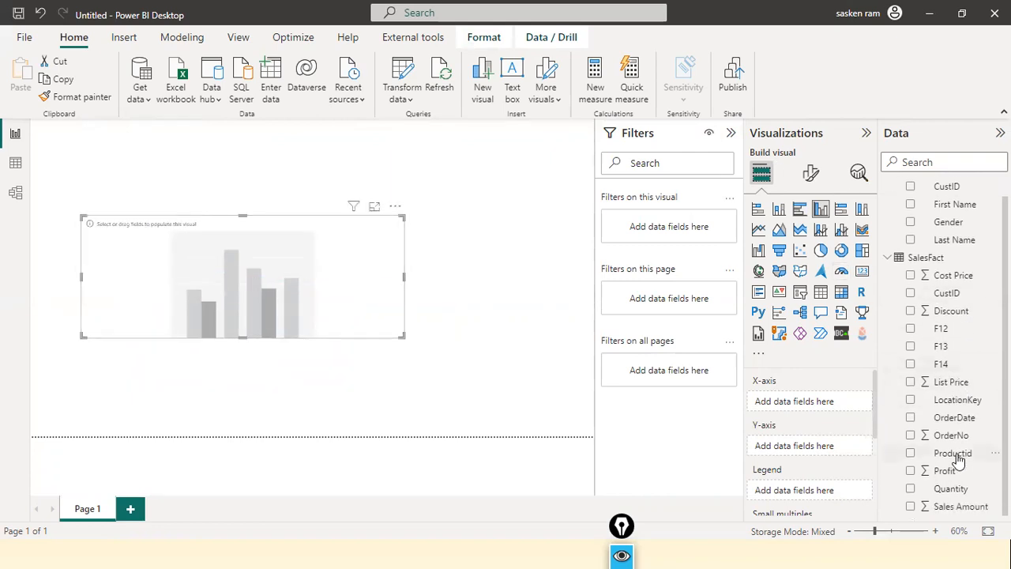
{"action": "left_click_drag", "start_coordinate": [956, 399], "coordinate": [909, 388]}
{"action": "left_click_drag", "start_coordinate": [944, 293], "coordinate": [237, 317]}
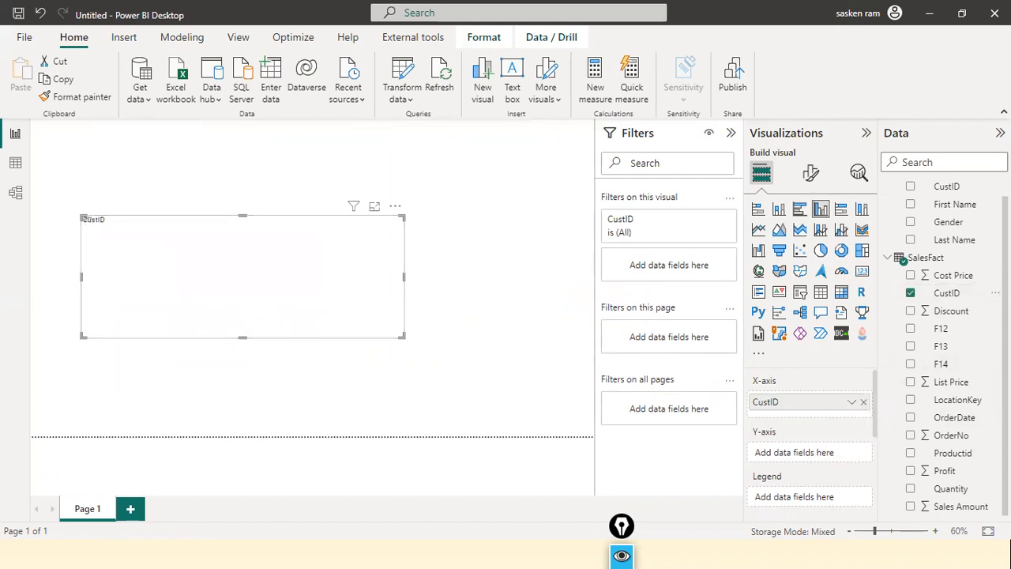
{"action": "left_click_drag", "start_coordinate": [960, 506], "coordinate": [321, 265]}
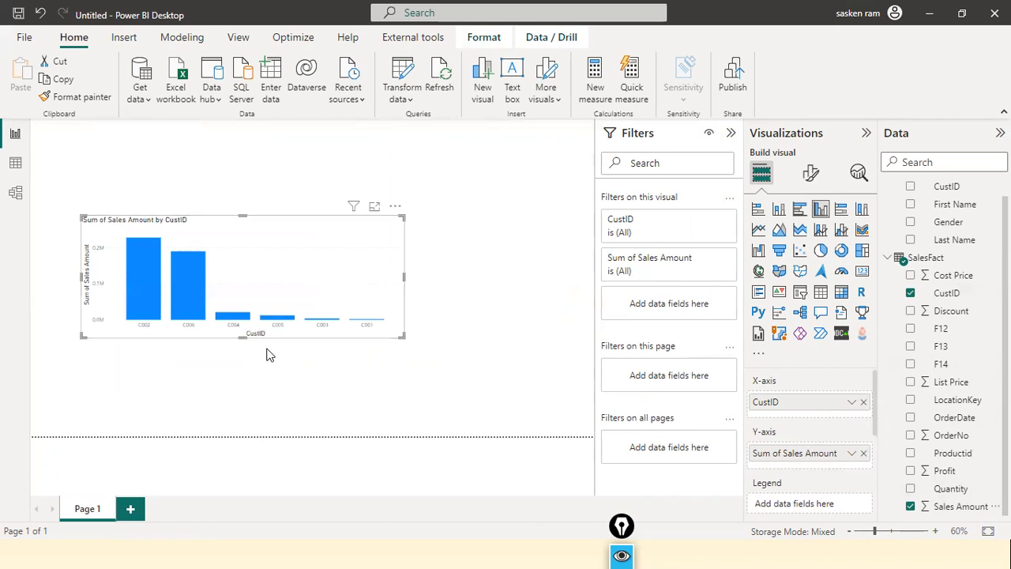
{"action": "left_click_drag", "start_coordinate": [403, 276], "coordinate": [527, 278]}
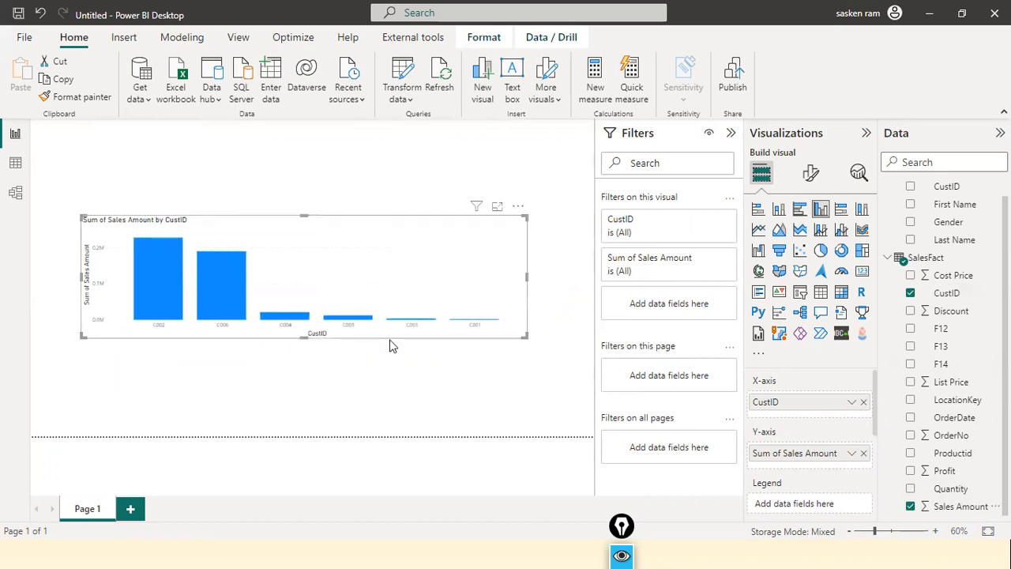
{"action": "left_click_drag", "start_coordinate": [307, 338], "coordinate": [294, 403]}
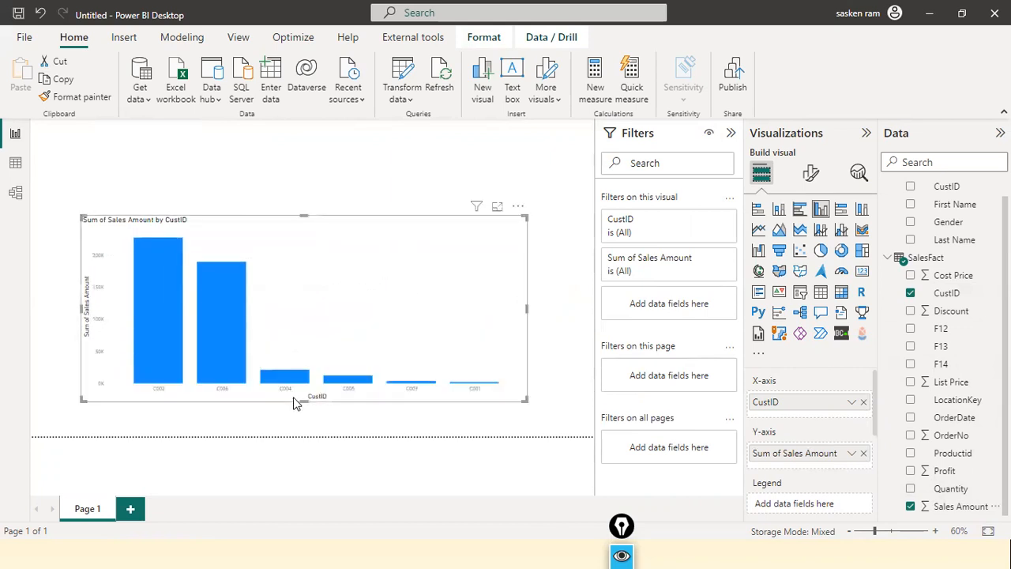
{"action": "mouse_move", "coordinate": [225, 374]}
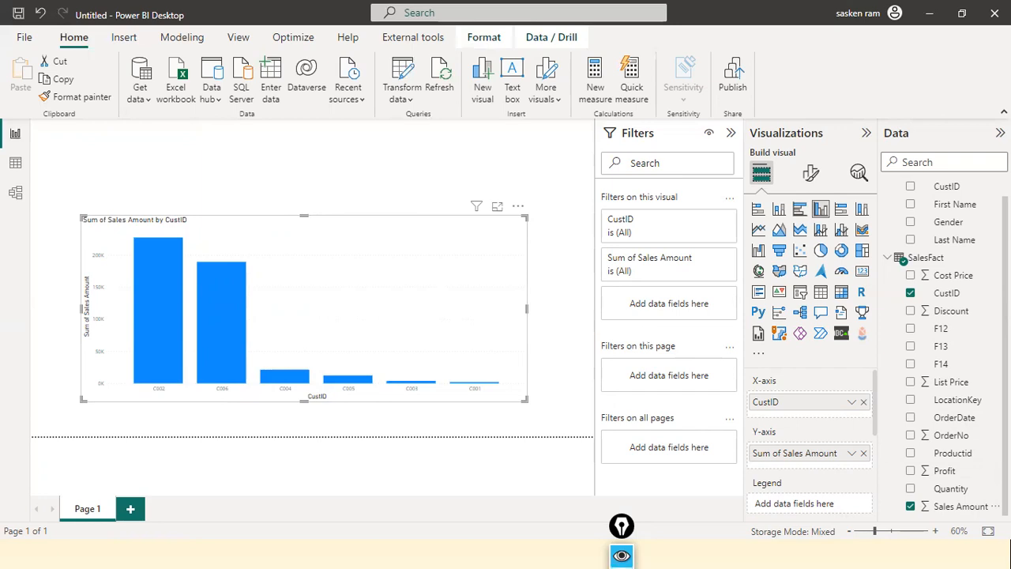
{"action": "mouse_move", "coordinate": [399, 136]}
{"action": "left_mouse_down"}
{"action": "mouse_move", "coordinate": [443, 185]}
{"action": "mouse_move", "coordinate": [408, 136]}
{"action": "left_mouse_up"}
{"action": "mouse_move", "coordinate": [198, 132]}
{"action": "left_mouse_down"}
{"action": "mouse_move", "coordinate": [260, 185]}
{"action": "mouse_move", "coordinate": [199, 135]}
{"action": "left_mouse_up"}
{"action": "mouse_move", "coordinate": [162, 174]}
{"action": "left_mouse_down"}
{"action": "mouse_move", "coordinate": [158, 195]}
{"action": "mouse_move", "coordinate": [228, 189]}
{"action": "left_mouse_up"}
{"action": "mouse_move", "coordinate": [453, 172]}
{"action": "left_mouse_down"}
{"action": "mouse_move", "coordinate": [453, 191]}
{"action": "mouse_move", "coordinate": [462, 174]}
{"action": "mouse_move", "coordinate": [501, 171]}
{"action": "left_mouse_up"}
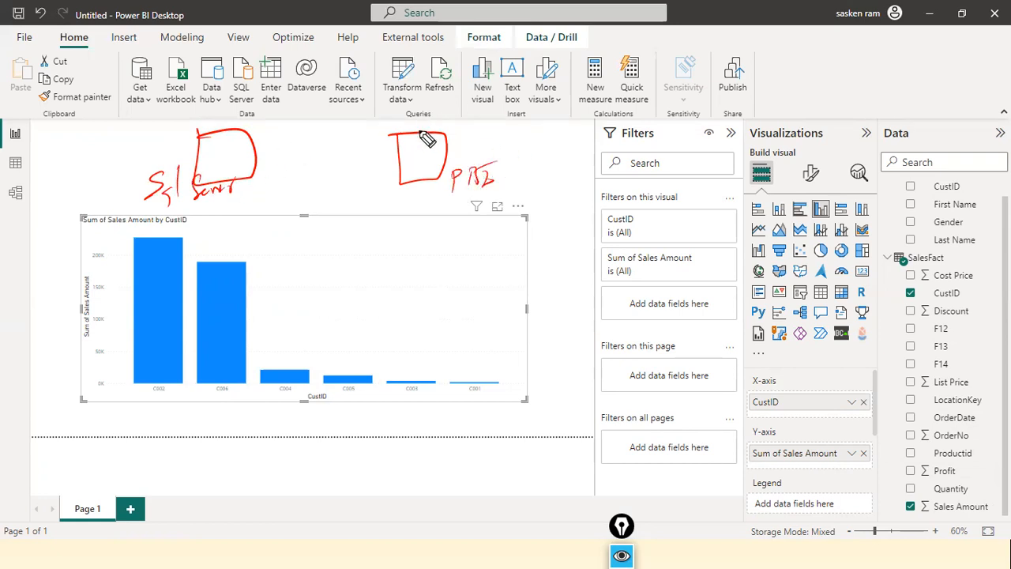
{"action": "mouse_move", "coordinate": [406, 164]}
{"action": "left_mouse_down"}
{"action": "mouse_move", "coordinate": [347, 227]}
{"action": "mouse_move", "coordinate": [362, 229]}
{"action": "left_mouse_up"}
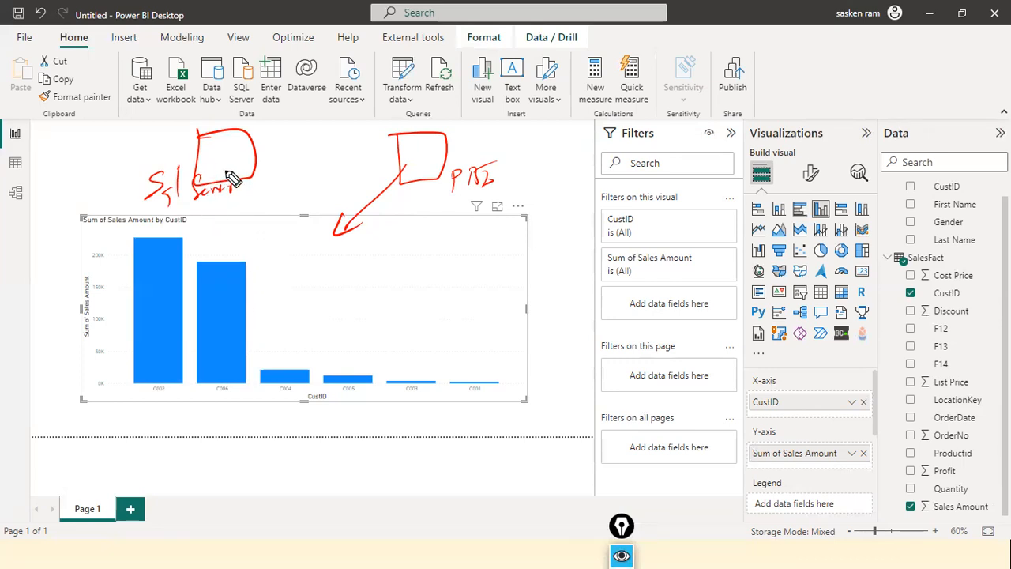
{"action": "left_click_drag", "start_coordinate": [202, 160], "coordinate": [214, 159]}
{"action": "mouse_move", "coordinate": [397, 144]}
{"action": "left_mouse_down"}
{"action": "mouse_move", "coordinate": [352, 138]}
{"action": "mouse_move", "coordinate": [256, 150]}
{"action": "left_mouse_up"}
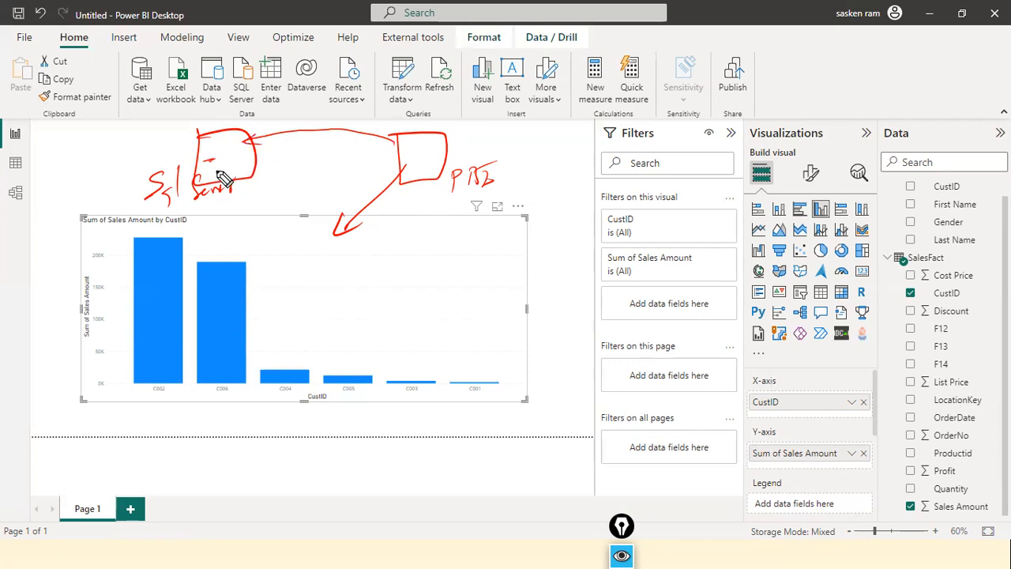
{"action": "mouse_move", "coordinate": [323, 131]}
{"action": "left_mouse_down"}
{"action": "mouse_move", "coordinate": [316, 125]}
{"action": "mouse_move", "coordinate": [309, 150]}
{"action": "mouse_move", "coordinate": [364, 132]}
{"action": "left_mouse_up"}
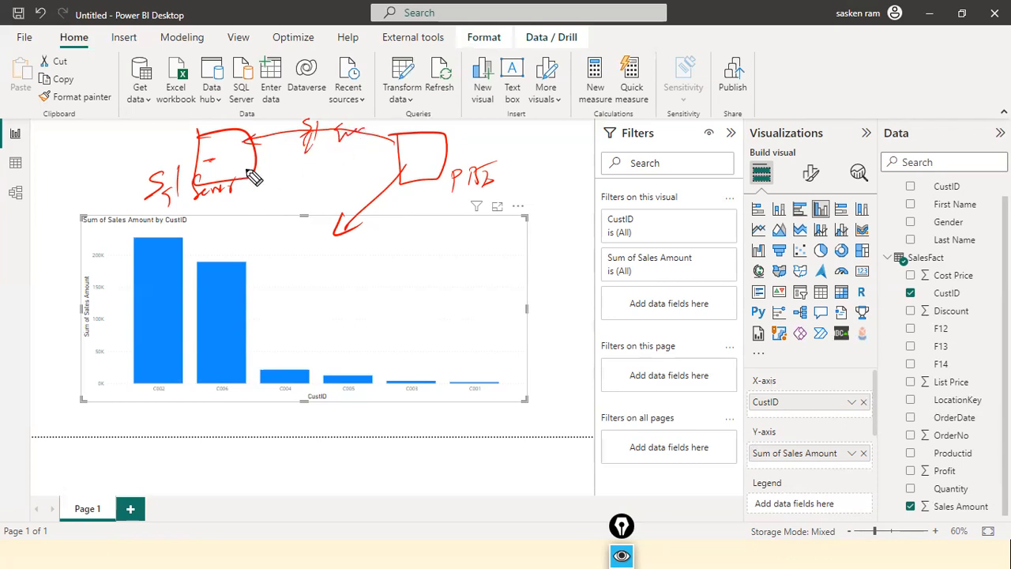
{"action": "left_click_drag", "start_coordinate": [255, 188], "coordinate": [269, 219]}
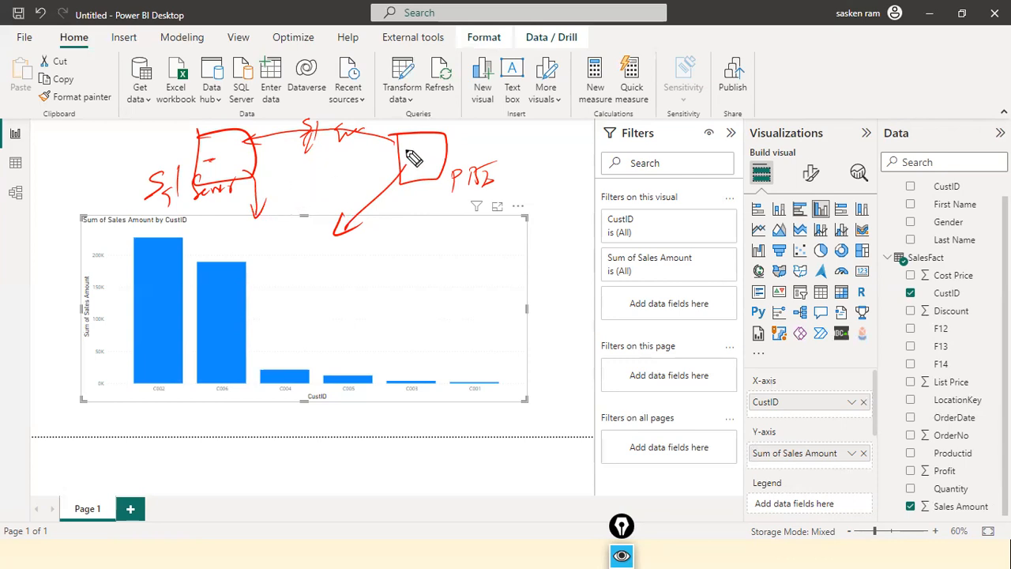
{"action": "left_click_drag", "start_coordinate": [288, 200], "coordinate": [438, 157]}
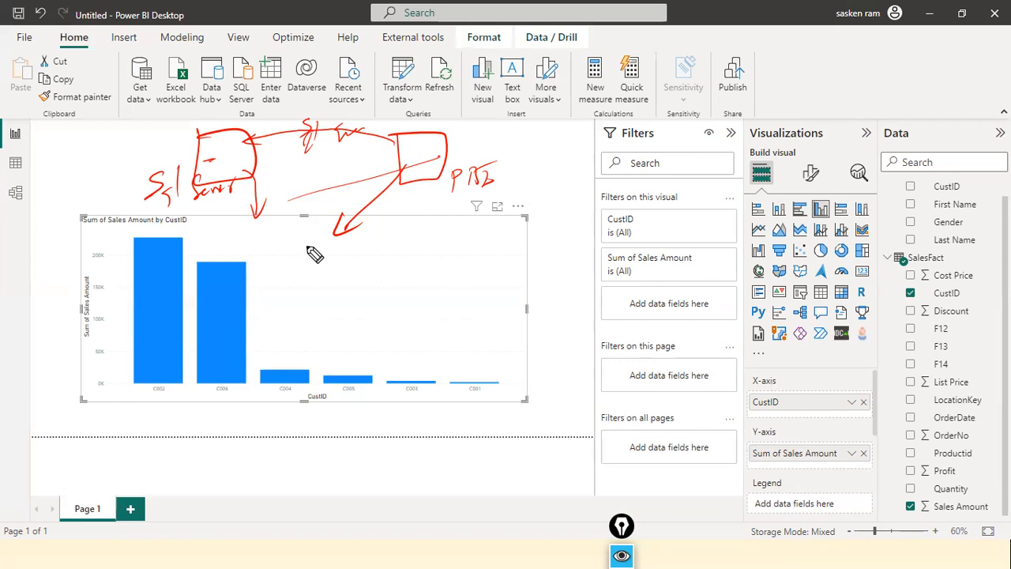
{"action": "mouse_move", "coordinate": [420, 157]}
{"action": "left_mouse_down"}
{"action": "mouse_move", "coordinate": [416, 169]}
{"action": "mouse_move", "coordinate": [431, 166]}
{"action": "mouse_move", "coordinate": [415, 156]}
{"action": "mouse_move", "coordinate": [421, 162]}
{"action": "left_mouse_up"}
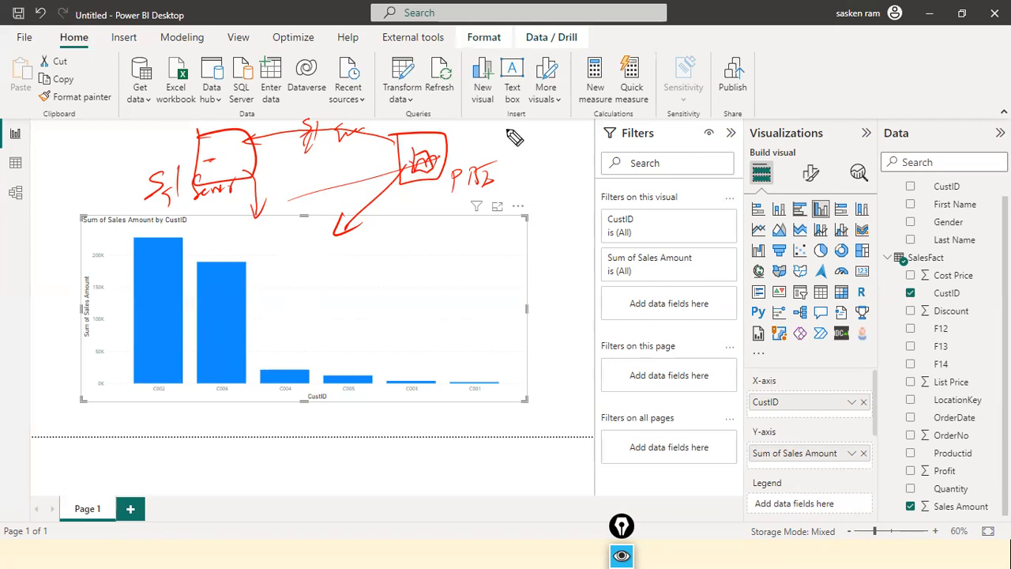
{"action": "key", "text": "ctrl+shift+c"}
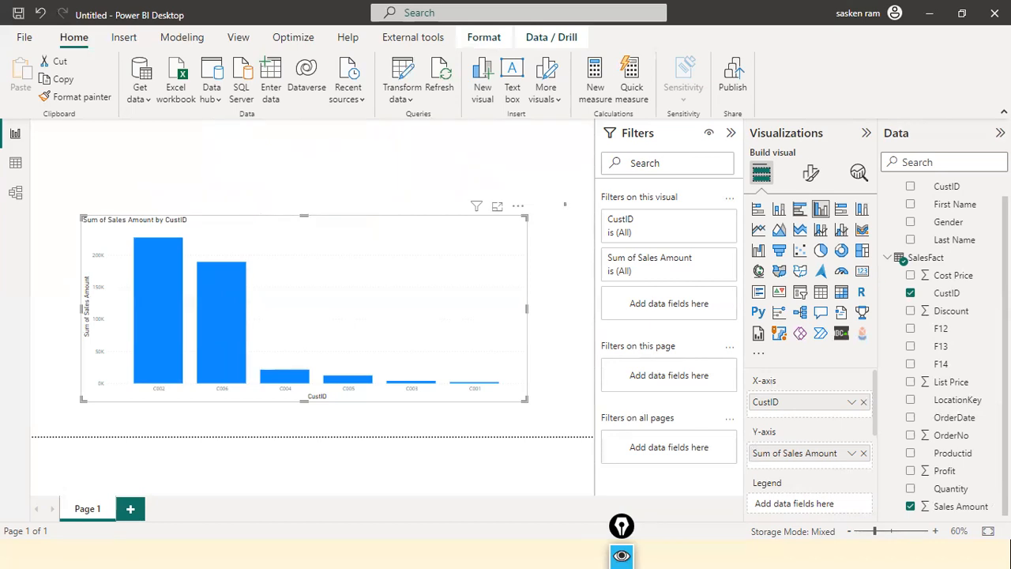
{"action": "scroll", "coordinate": [980, 236], "scroll_direction": "up", "scroll_amount": 2}
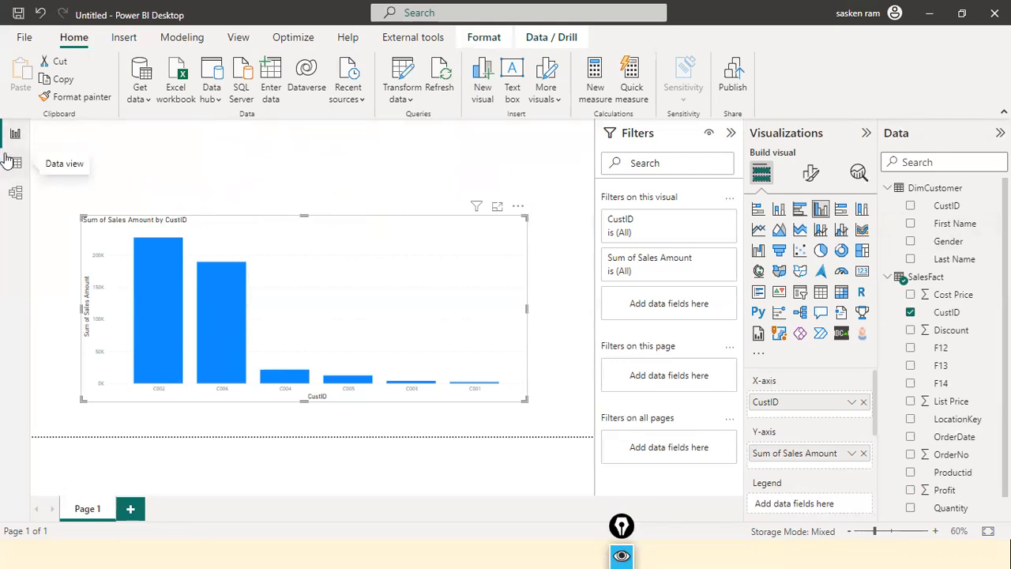
Shrink the Sales Amount by CustID chart and move it to the lower-left corner of the report page
{"action": "left_click", "coordinate": [177, 162]}
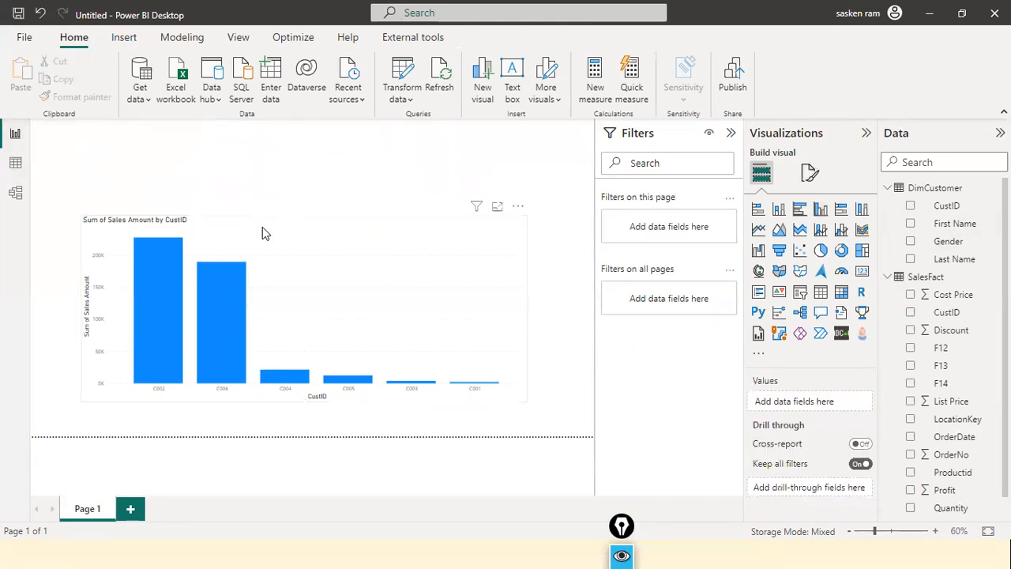
{"action": "left_click", "coordinate": [79, 219]}
{"action": "left_click_drag", "start_coordinate": [79, 219], "coordinate": [156, 279]}
{"action": "left_click_drag", "start_coordinate": [368, 338], "coordinate": [261, 364]}
{"action": "left_click_drag", "start_coordinate": [420, 367], "coordinate": [364, 367]}
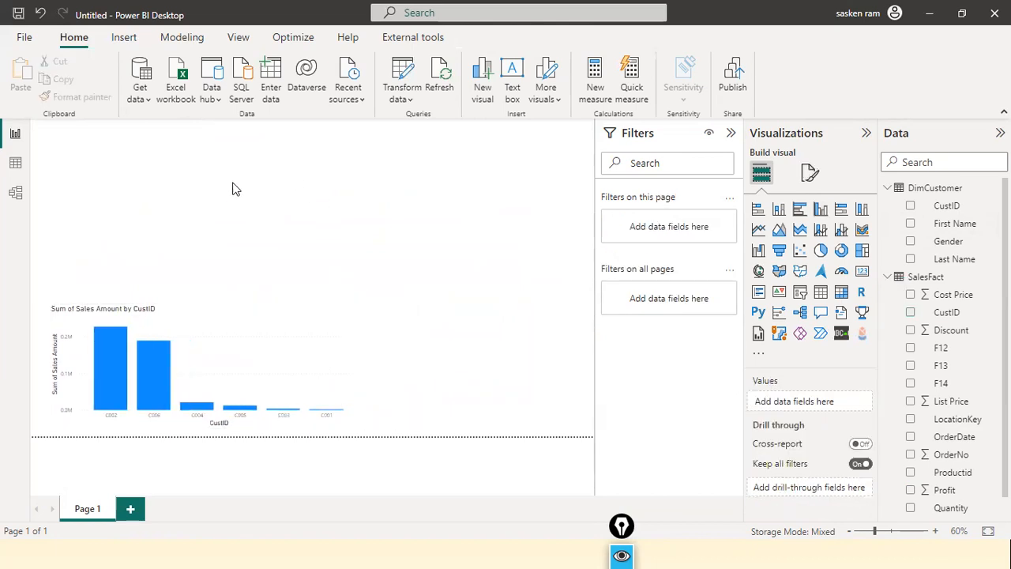
Try to connect the report to SQL Server localhost\SQLEXPRESS03, database Demo, in Import mode, and cancel the table selection
{"action": "left_click", "coordinate": [237, 101]}
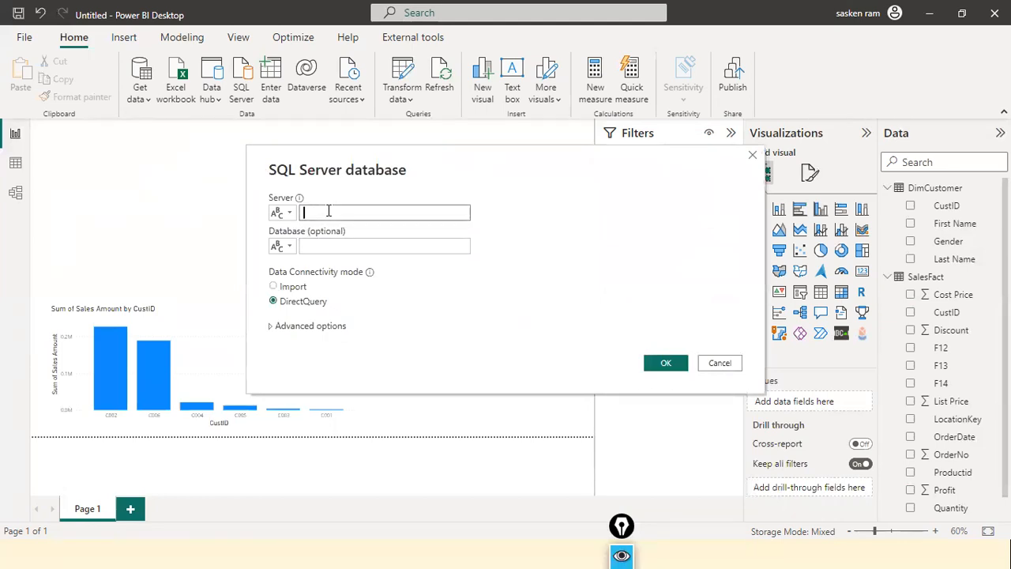
{"action": "key", "text": "ctrl+v"}
{"action": "left_click", "coordinate": [329, 248]}
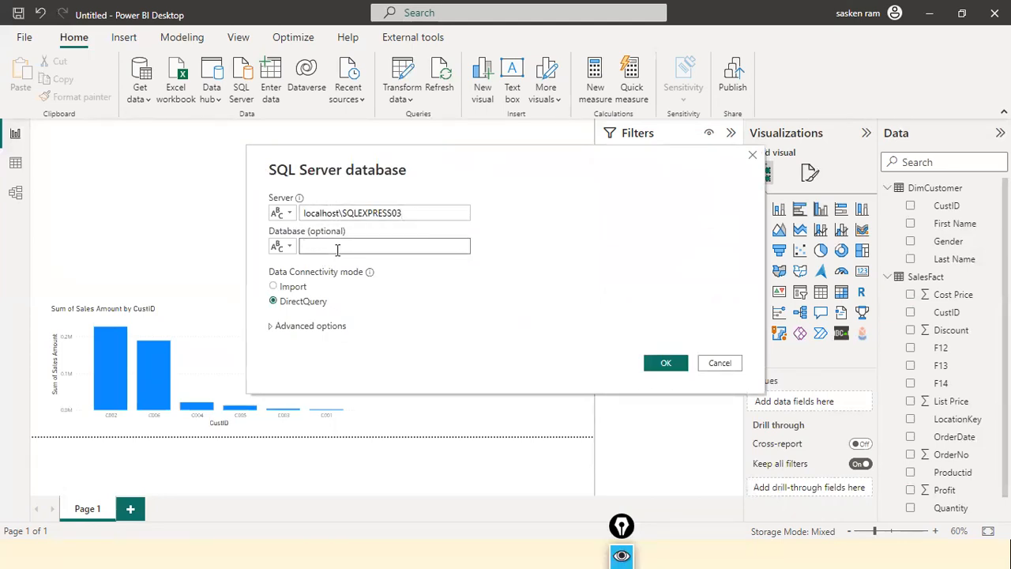
{"action": "type", "text": "Demo"}
{"action": "left_click", "coordinate": [295, 287]}
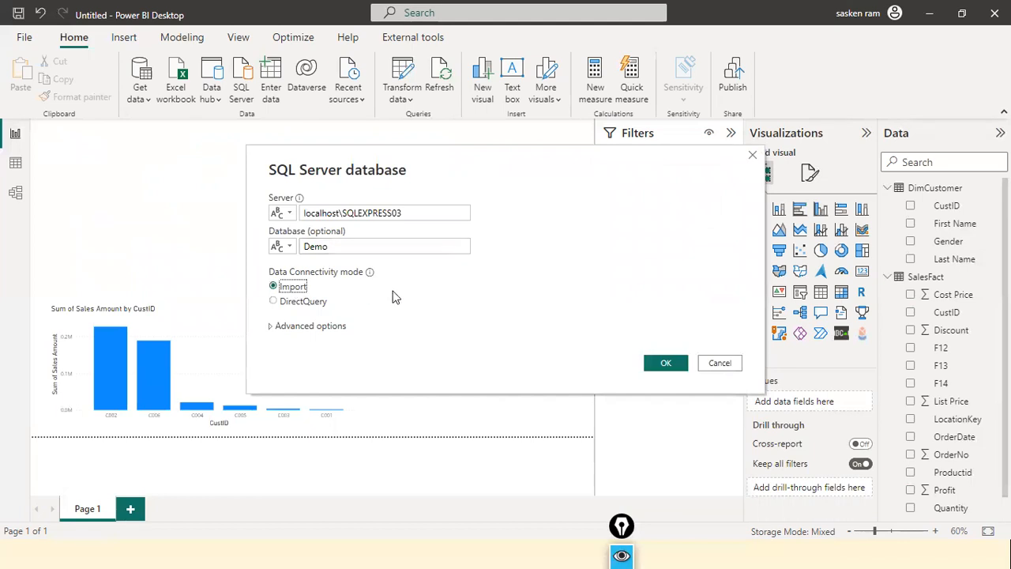
{"action": "left_click", "coordinate": [663, 363]}
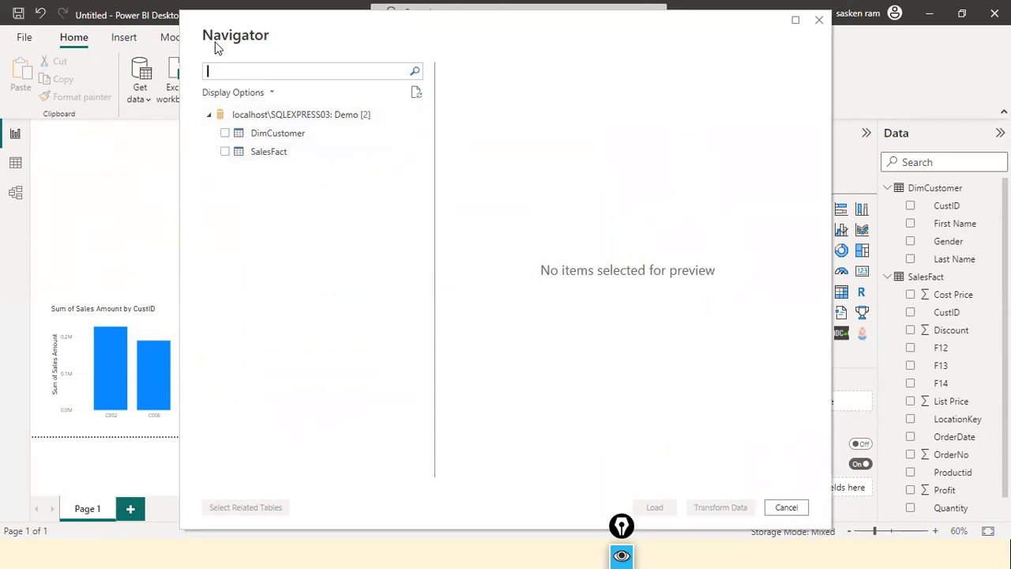
{"action": "left_click_drag", "start_coordinate": [221, 49], "coordinate": [223, 87]}
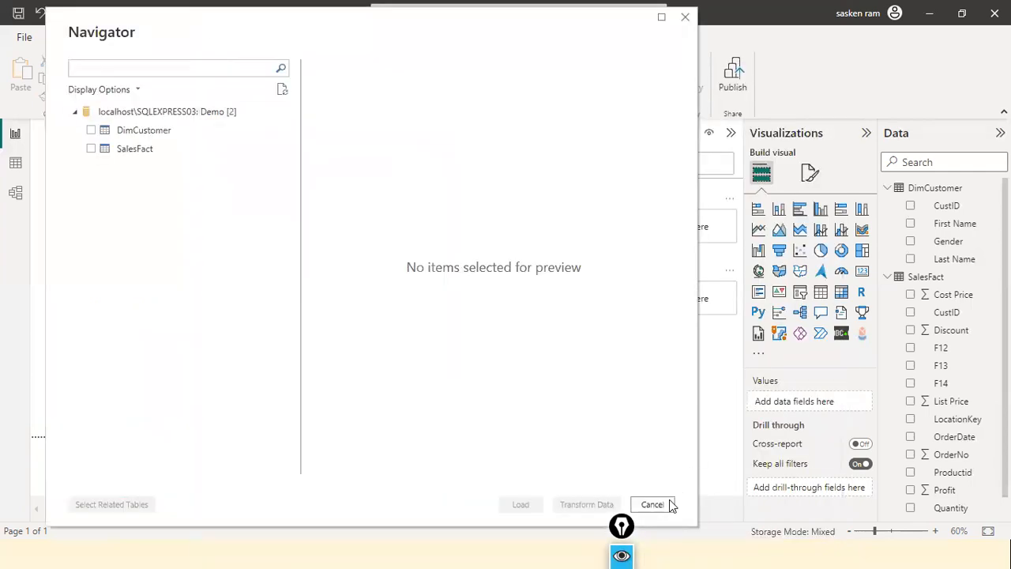
{"action": "left_click", "coordinate": [666, 507]}
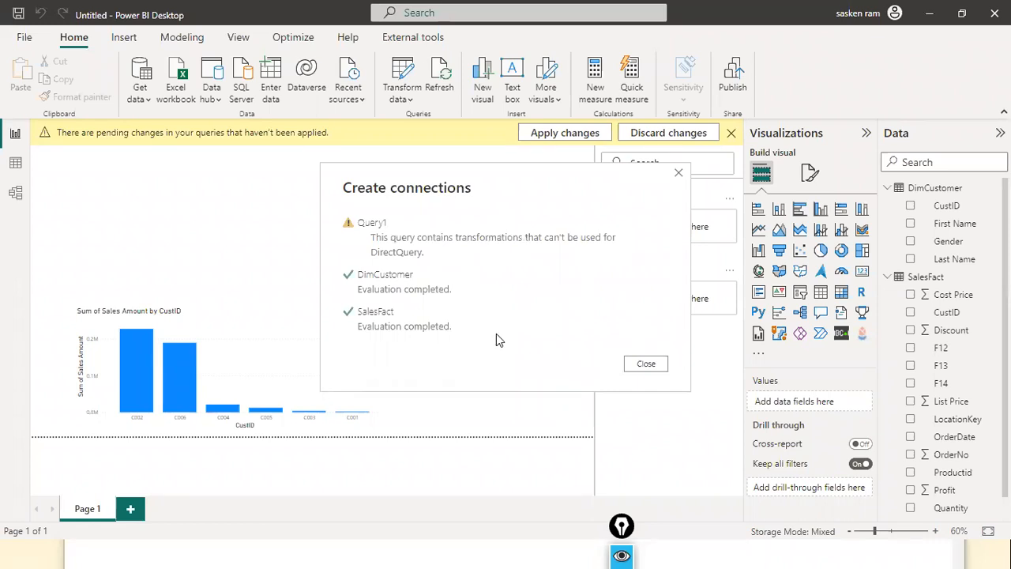
Close the connection creation report and discard the pending Query1 changes
{"action": "left_click", "coordinate": [646, 363]}
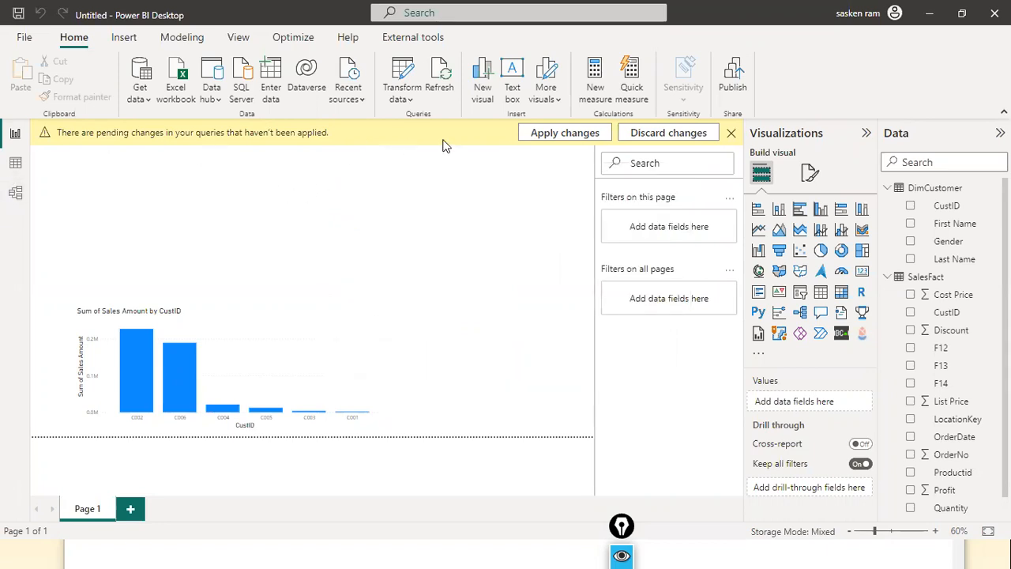
{"action": "left_click", "coordinate": [642, 139]}
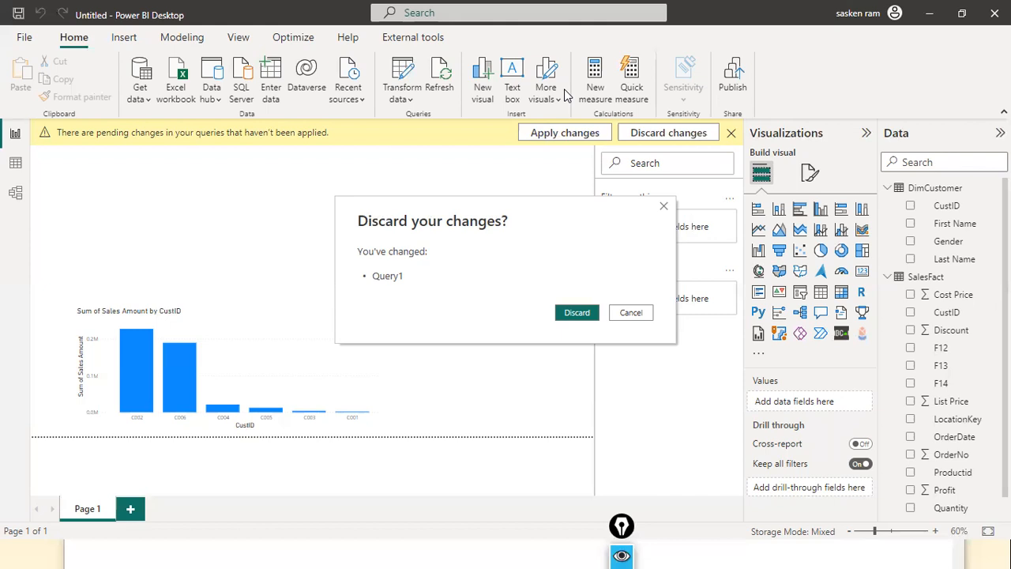
{"action": "left_click", "coordinate": [576, 312]}
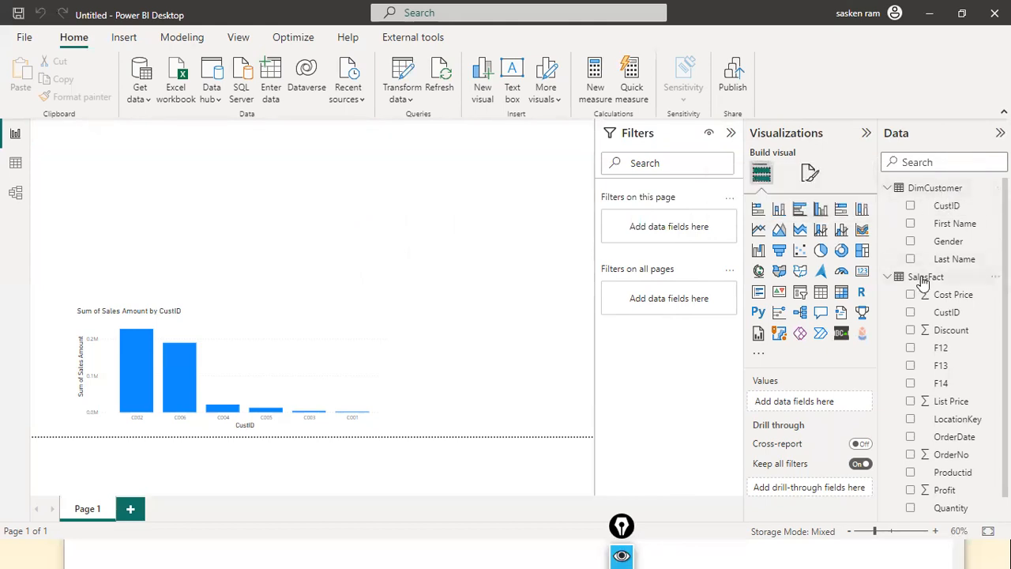
Collapse the field lists of the DimCustomer and SalesFact tables
{"action": "mouse_move", "coordinate": [923, 282]}
{"action": "left_click", "coordinate": [888, 188]}
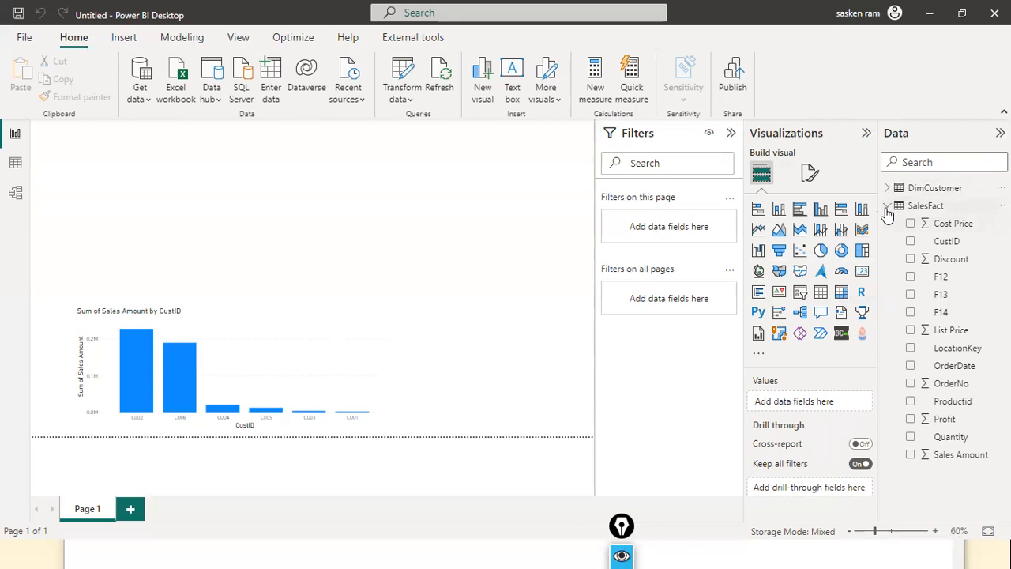
{"action": "left_click", "coordinate": [887, 207]}
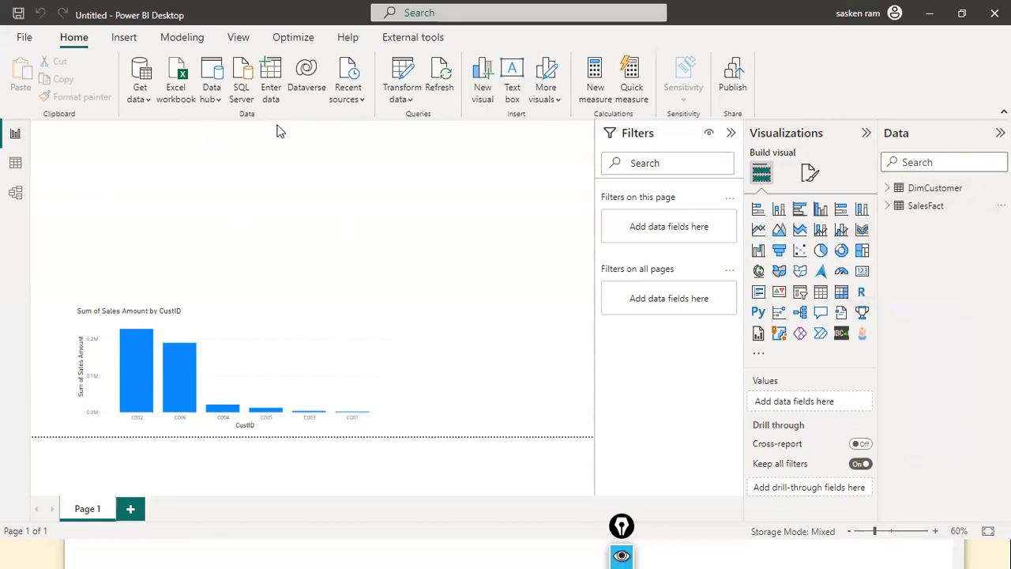
Start a DirectQuery connection to SQL Server localhost\SQLEXPRESS03 with database Demo
{"action": "left_click", "coordinate": [241, 109]}
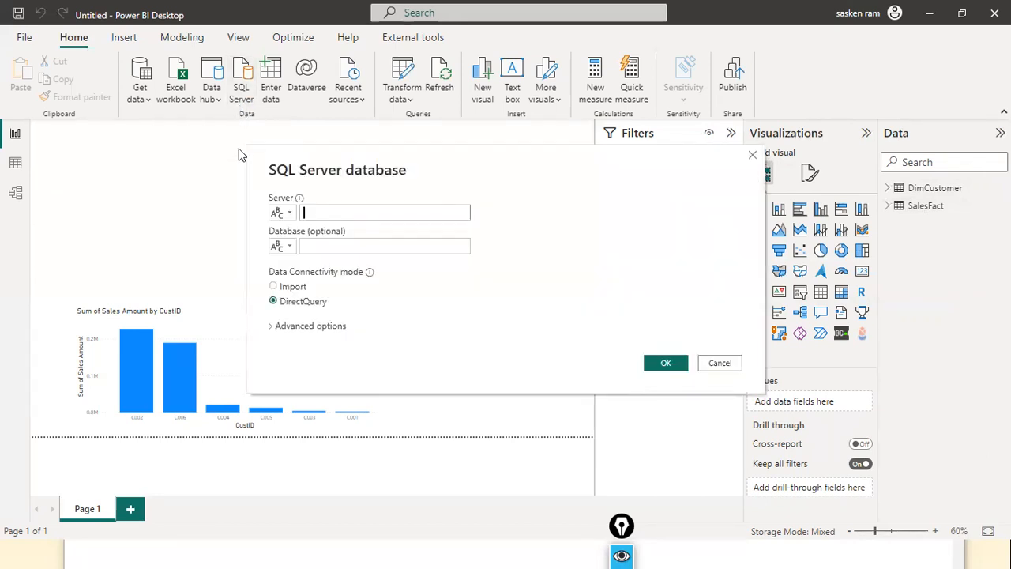
{"action": "type", "text": "localhost\\SQLEXPRESS03"}
{"action": "left_click", "coordinate": [338, 246]}
{"action": "type", "text": "D"}
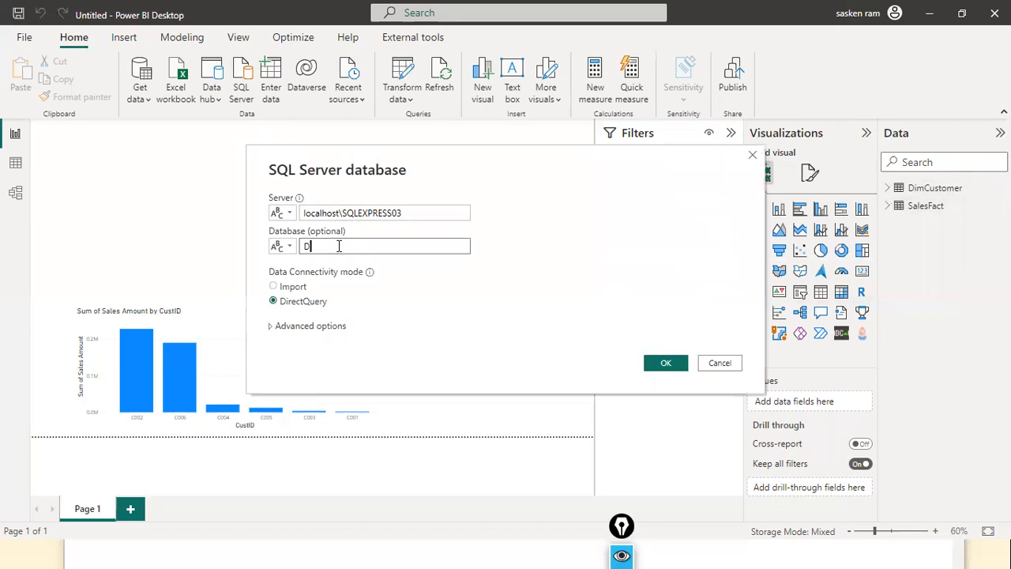
{"action": "type", "text": "emo"}
Try to load the Notepad SQL statement summing Sales Amount by First Name from dimcustomer and SalesFact as a DirectQuery source
{"action": "left_click", "coordinate": [287, 327]}
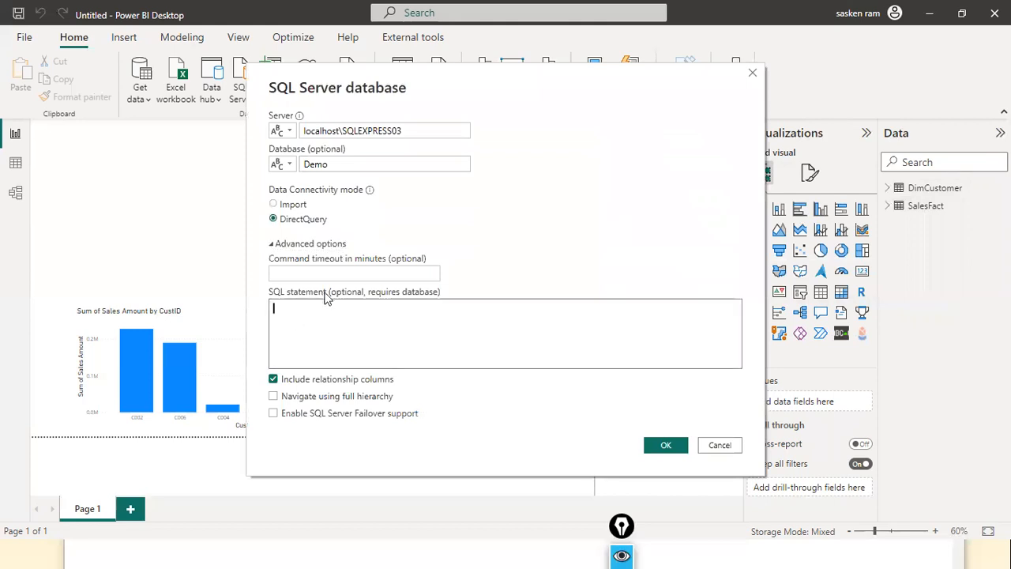
{"action": "type", "text": "localhost\\SQLEXPRESS03"}
{"action": "key", "text": "ctrl+a"}
{"action": "key", "text": "BackSpace"}
{"action": "key", "text": "alt+Tab"}
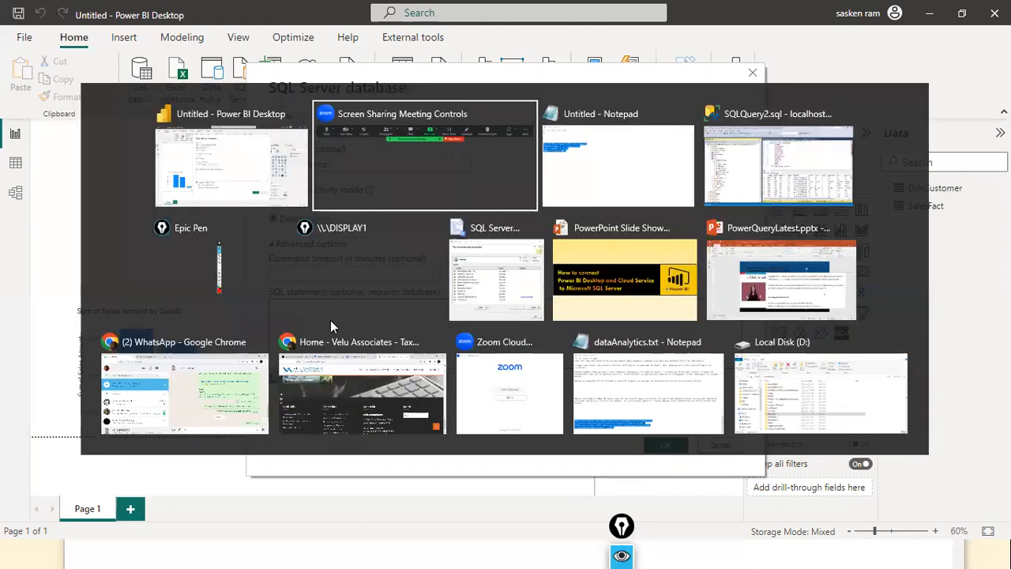
{"action": "key", "text": "alt+Tab"}
{"action": "right_click", "coordinate": [282, 221]}
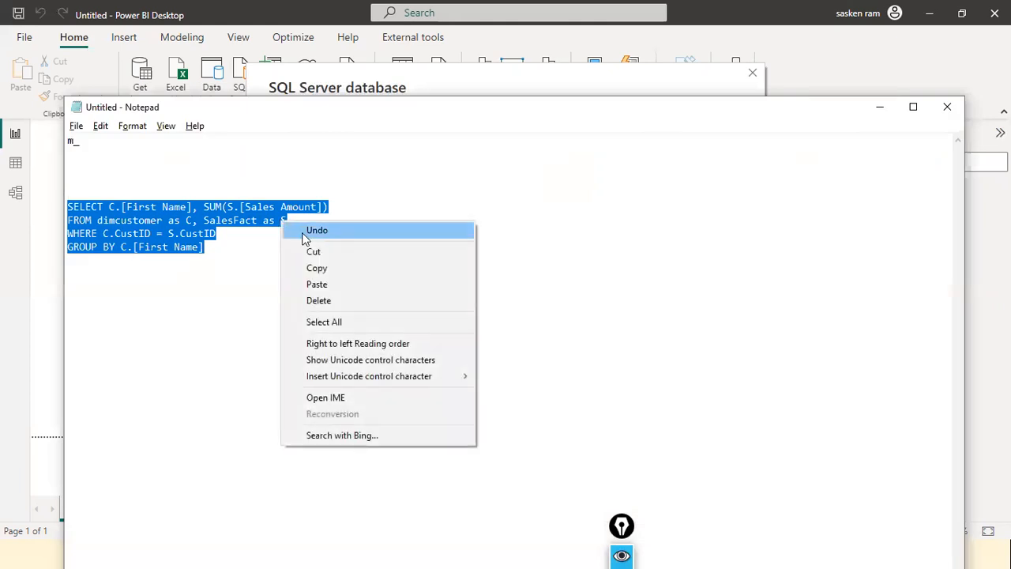
{"action": "left_click", "coordinate": [320, 270]}
{"action": "key", "text": "alt+Tab"}
{"action": "left_click", "coordinate": [369, 332]}
{"action": "key", "text": "ctrl+v"}
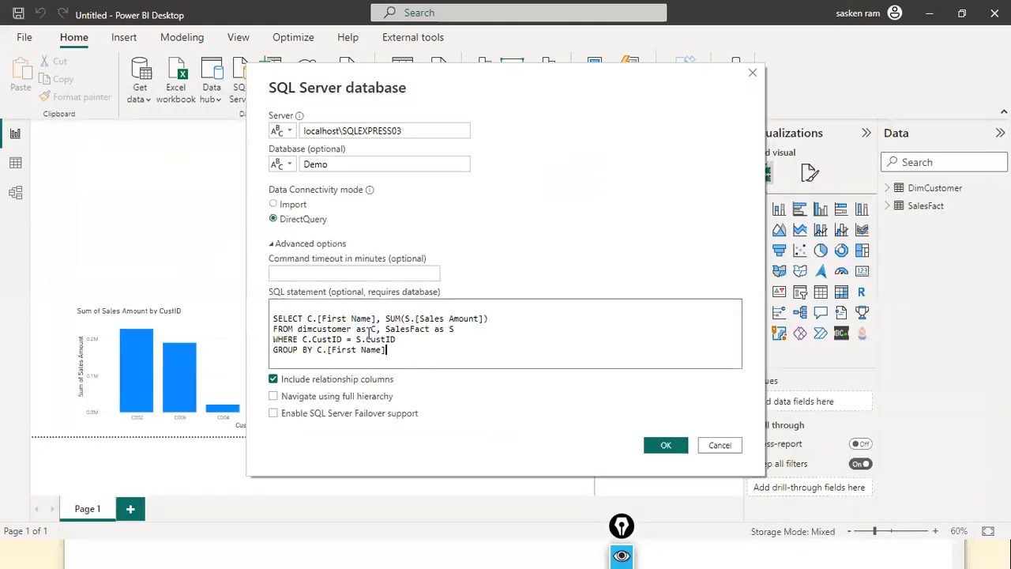
{"action": "left_click", "coordinate": [665, 450]}
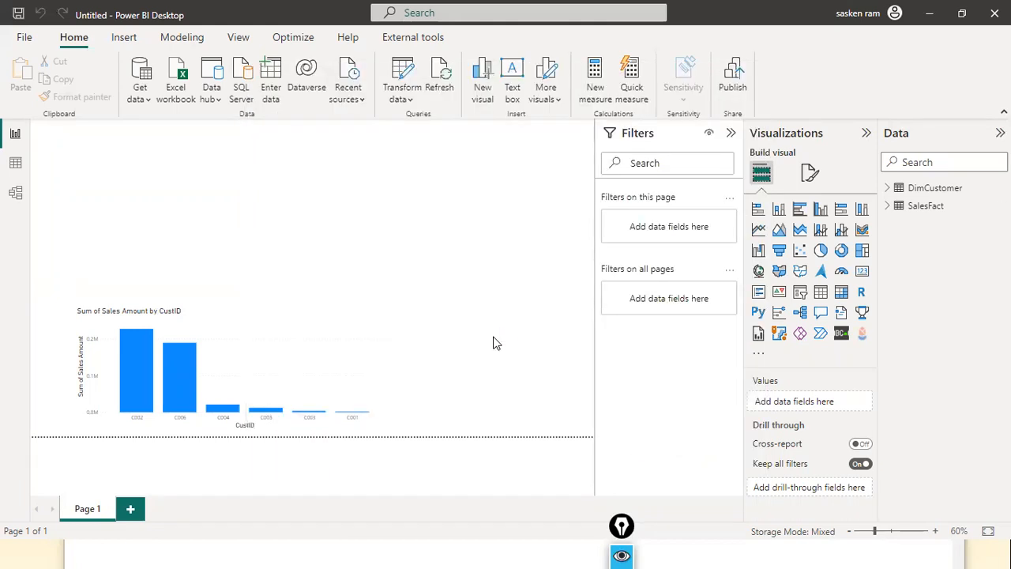
{"action": "left_click", "coordinate": [657, 483]}
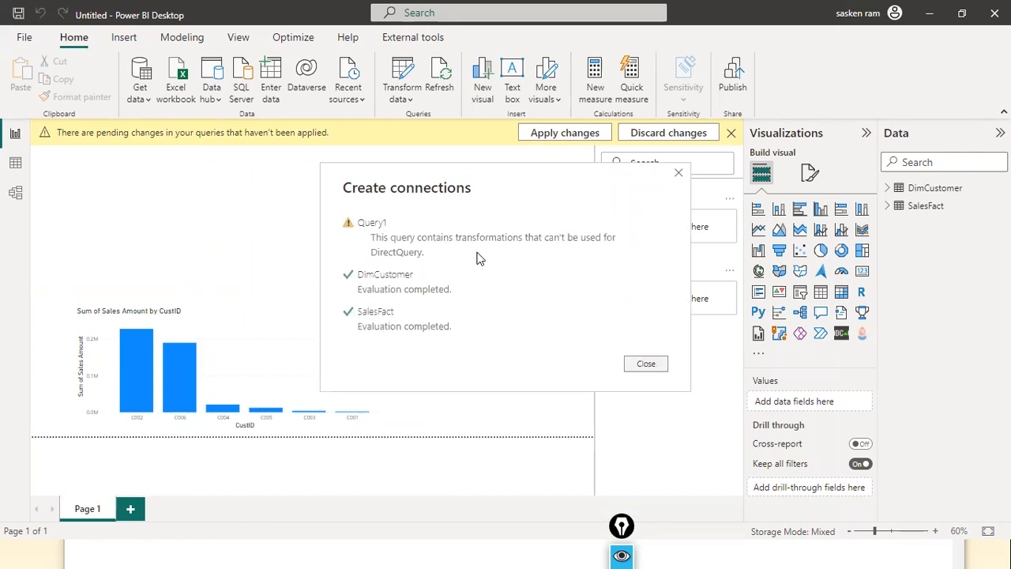
Dismiss the connection creation results and discard the pending Query1 changes
{"action": "left_click", "coordinate": [646, 365]}
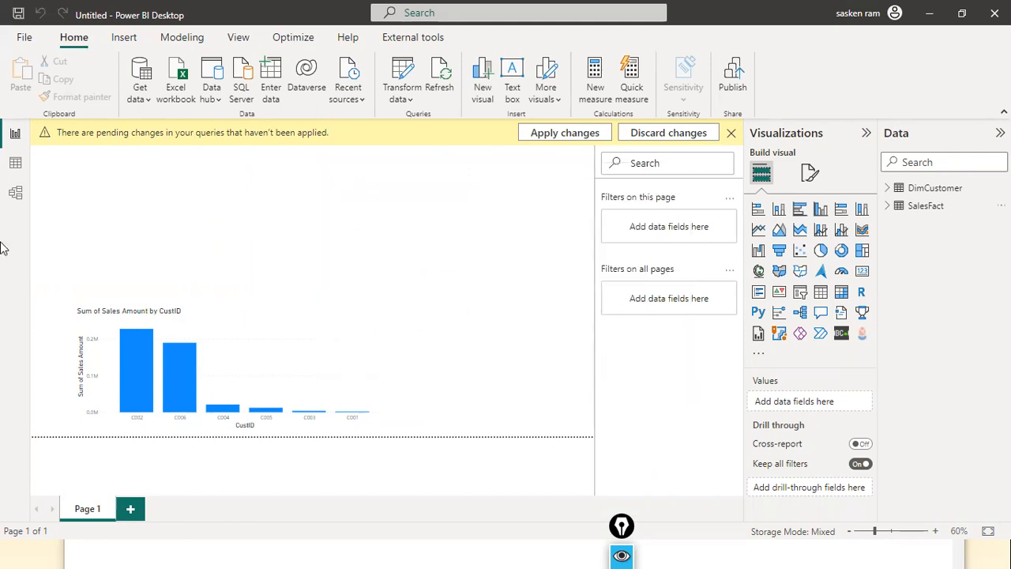
{"action": "left_click", "coordinate": [698, 134]}
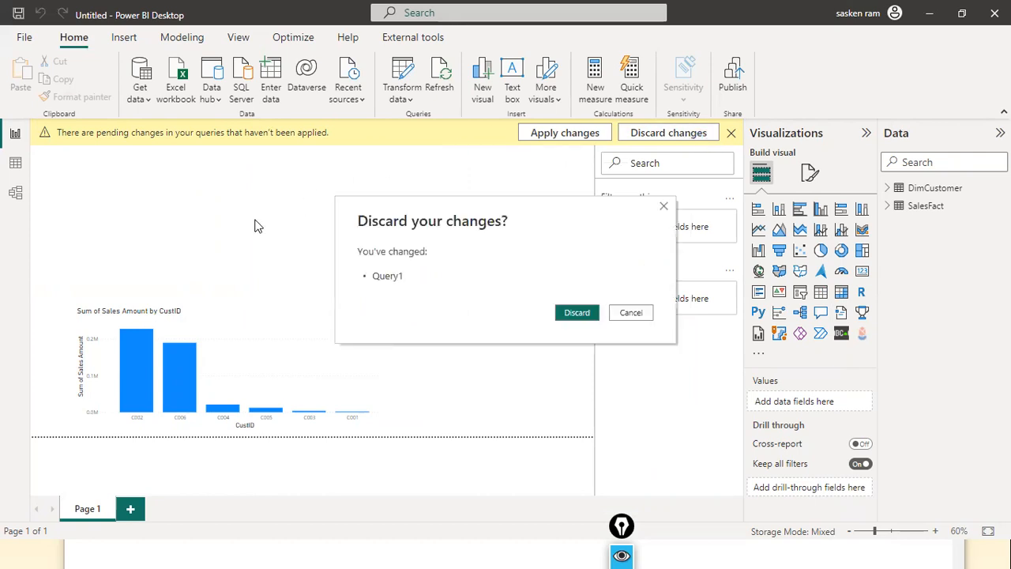
{"action": "left_click", "coordinate": [576, 314]}
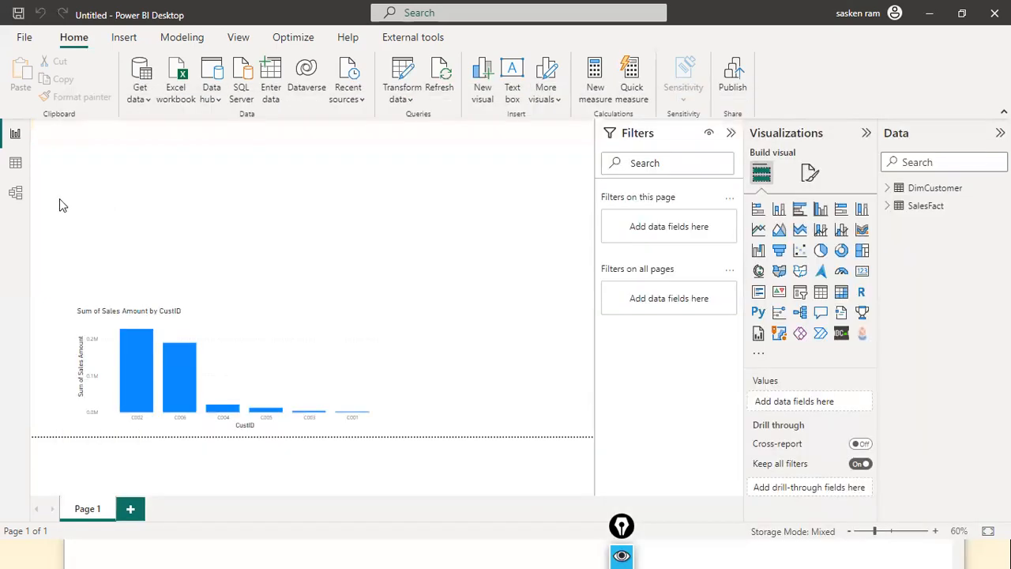
Open the model view showing the DimCustomer and SalesFact tables
{"action": "left_click", "coordinate": [17, 193]}
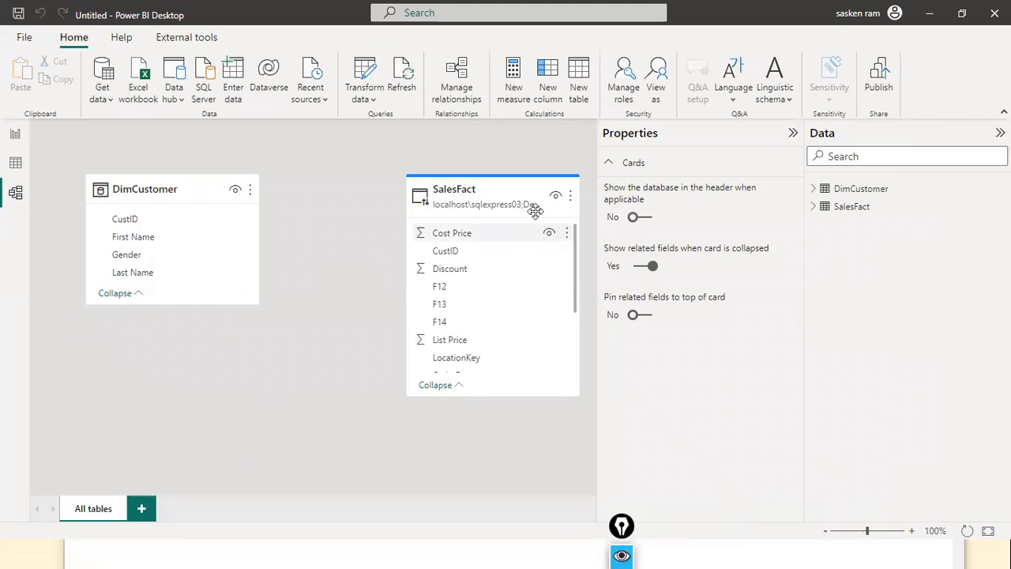
Change the storage mode of the SalesFact table from DirectQuery to Import in the model
{"action": "left_click", "coordinate": [529, 184]}
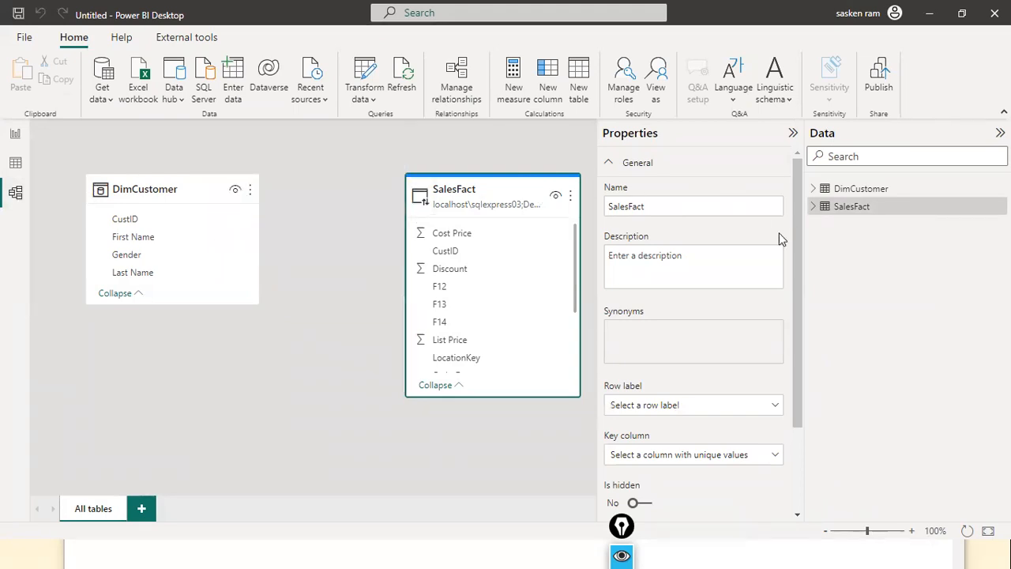
{"action": "scroll", "coordinate": [779, 237], "scroll_direction": "down", "scroll_amount": 3}
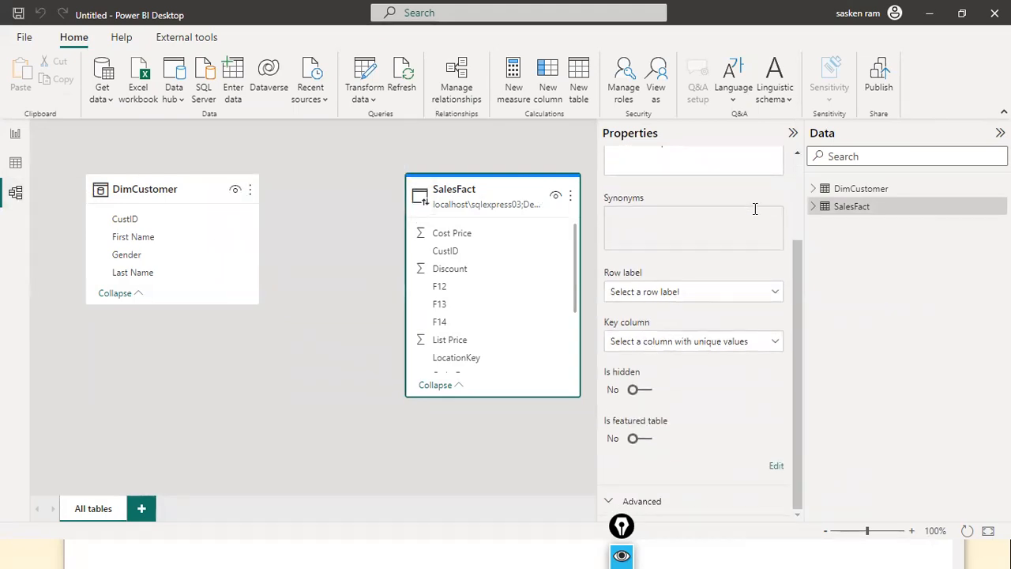
{"action": "left_click", "coordinate": [792, 133]}
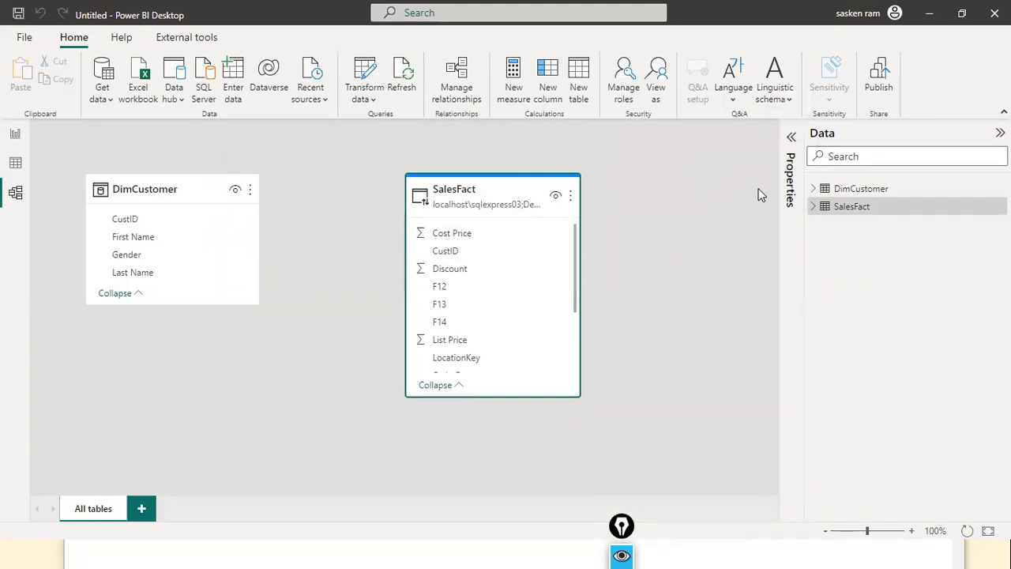
{"action": "left_click", "coordinate": [793, 139]}
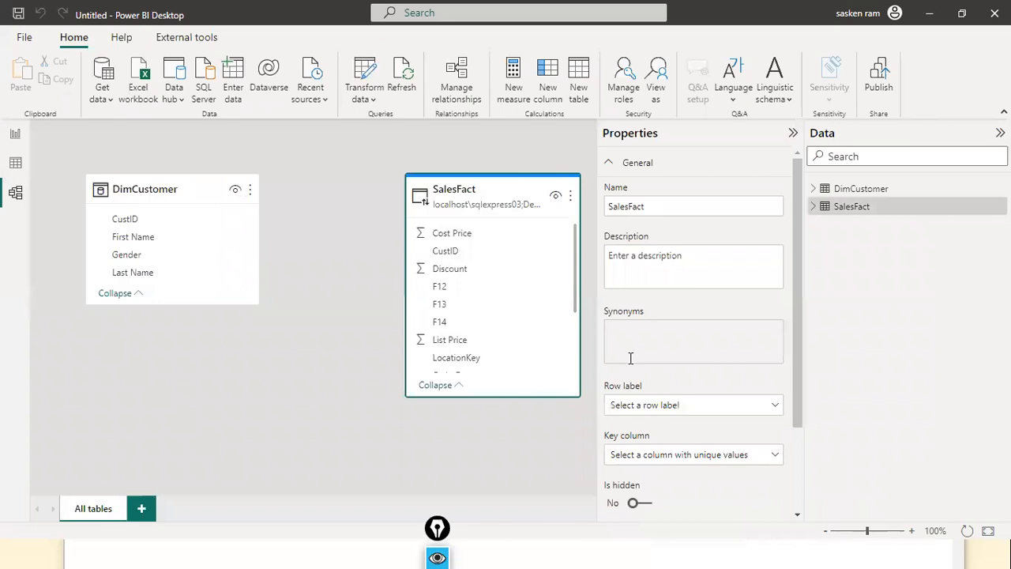
{"action": "scroll", "coordinate": [630, 359], "scroll_direction": "down", "scroll_amount": 3}
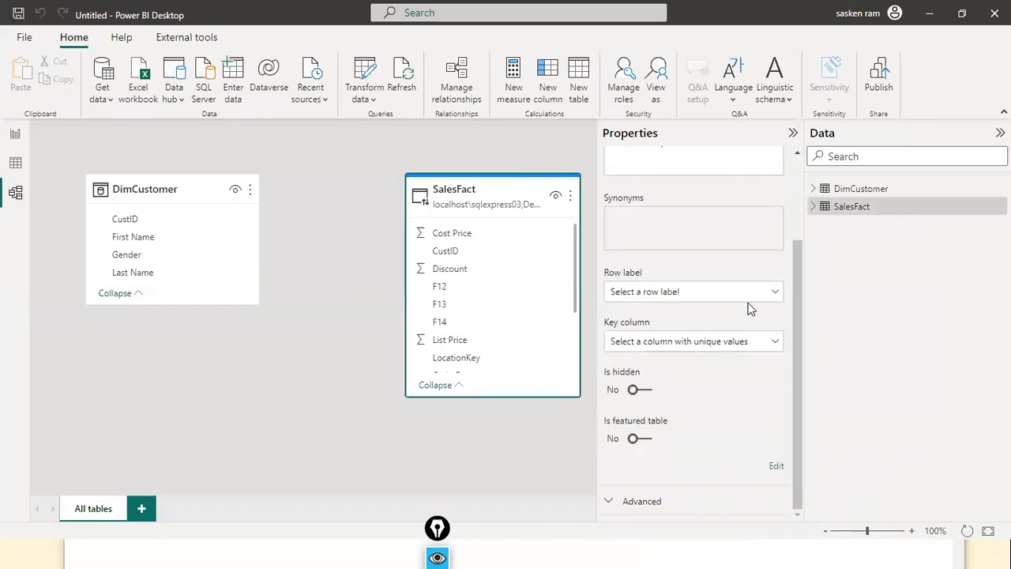
{"action": "left_click", "coordinate": [614, 500]}
{"action": "left_click", "coordinate": [775, 499]}
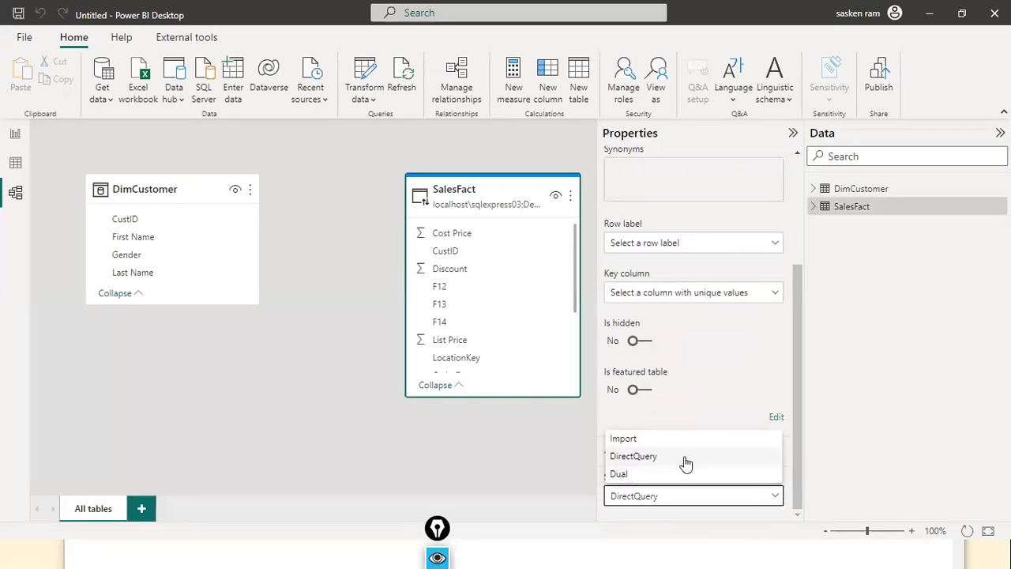
{"action": "left_click", "coordinate": [647, 439]}
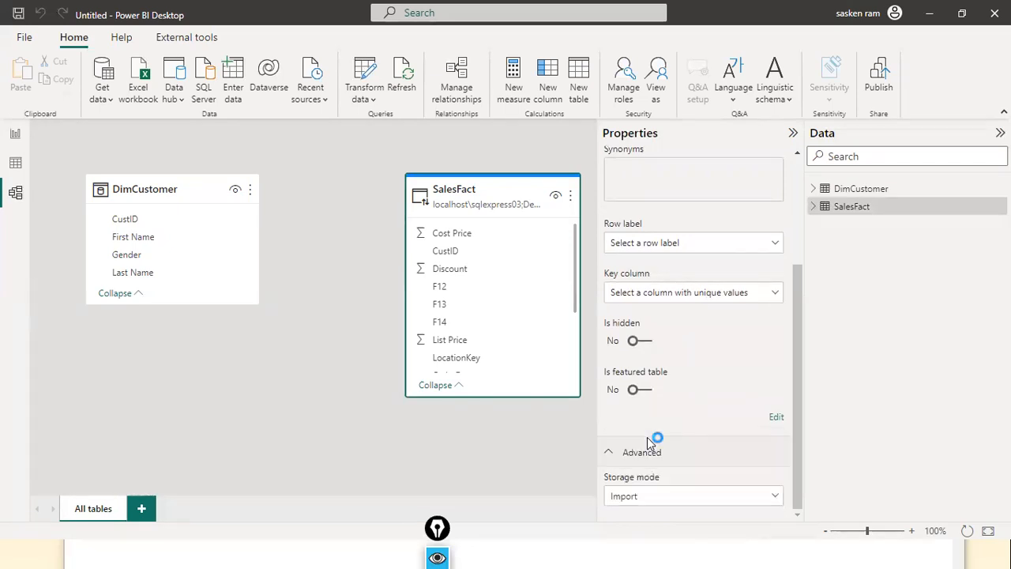
{"action": "left_click", "coordinate": [577, 367]}
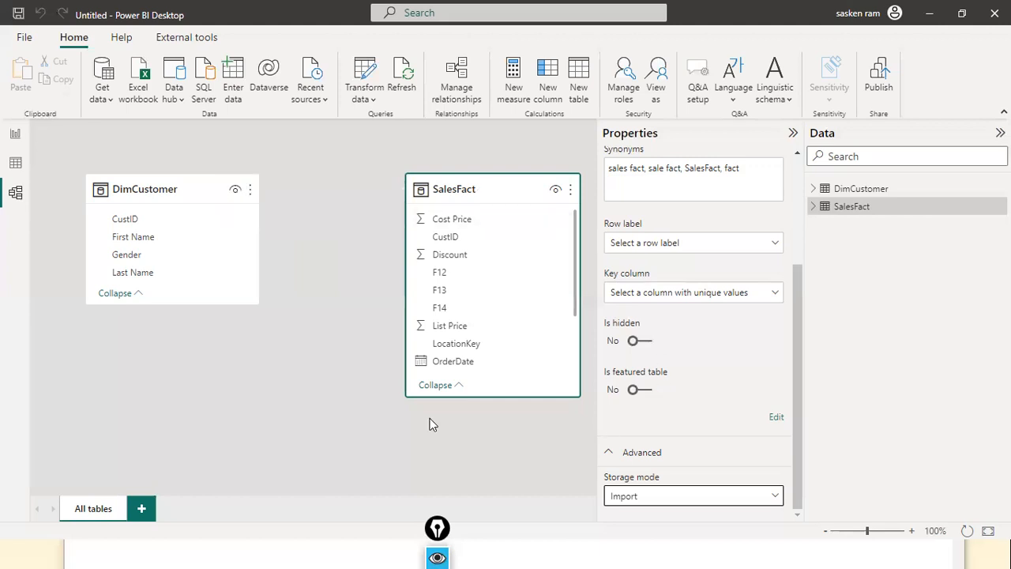
{"action": "left_click", "coordinate": [330, 360]}
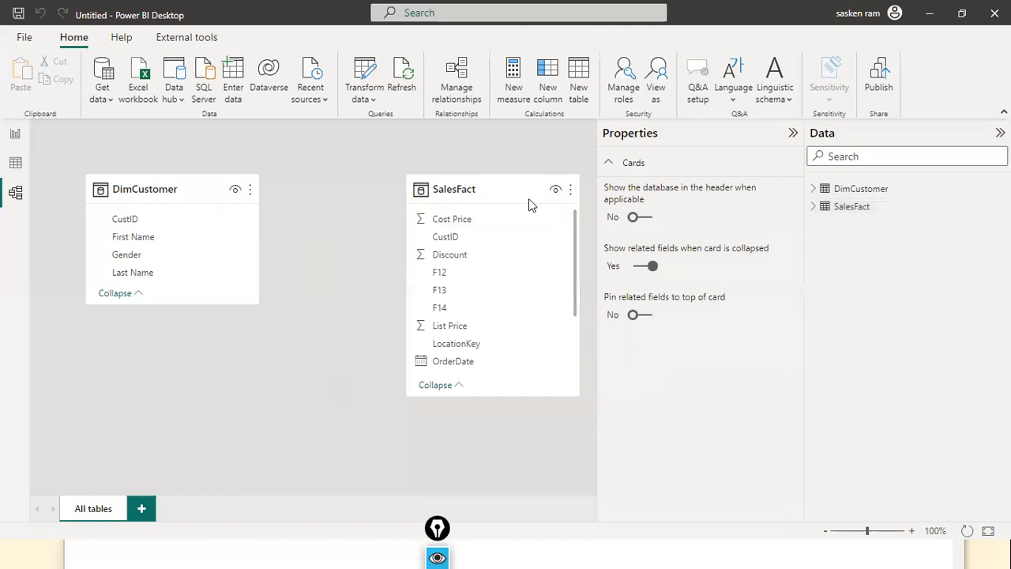
{"action": "mouse_move", "coordinate": [137, 190]}
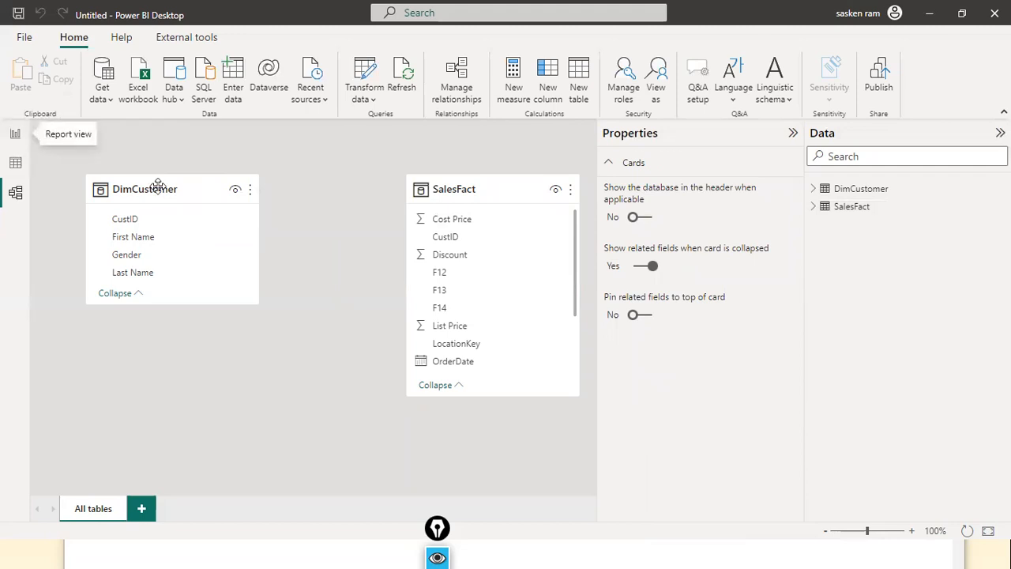
From the report, start a SQL Server import with a statement summing Sales Amount by customer First Name, joining dimcustomer and SalesFact on CustID
{"action": "left_click", "coordinate": [15, 136]}
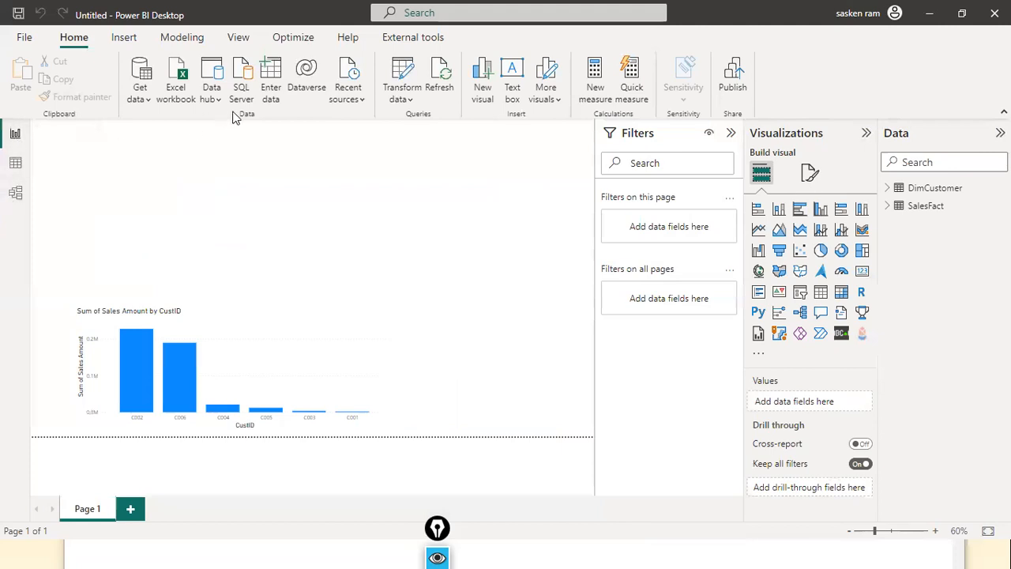
{"action": "left_click", "coordinate": [248, 98]}
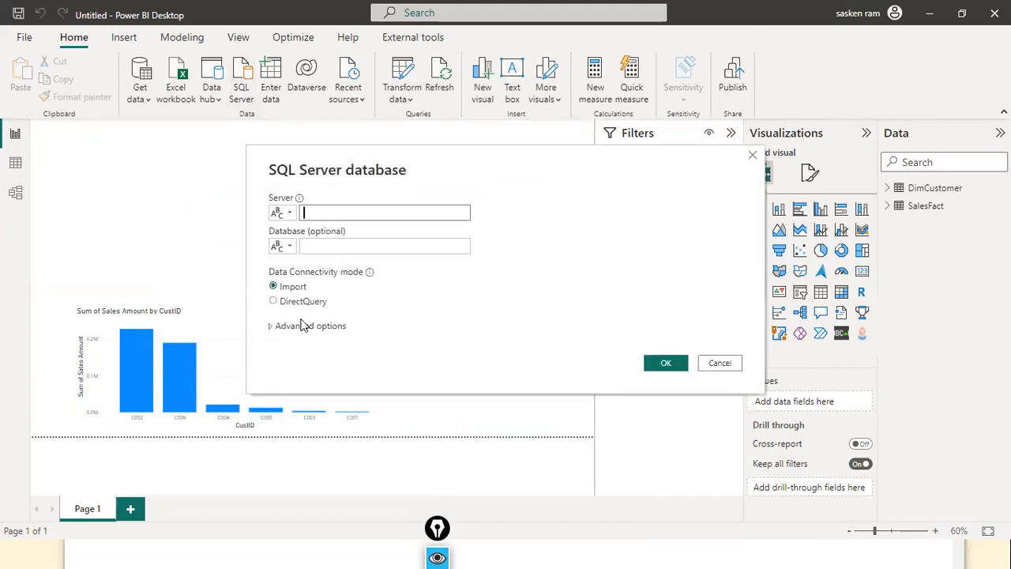
{"action": "left_click", "coordinate": [304, 325]}
{"action": "left_click", "coordinate": [303, 334]}
{"action": "type", "text": "SELECT C.[First Name], SUM(S.[Sales Amount]) FROM dimcustomer as C, SalesFact as S WHERE C.CustID = S.CustID GROUP BY C.[First Name]"}
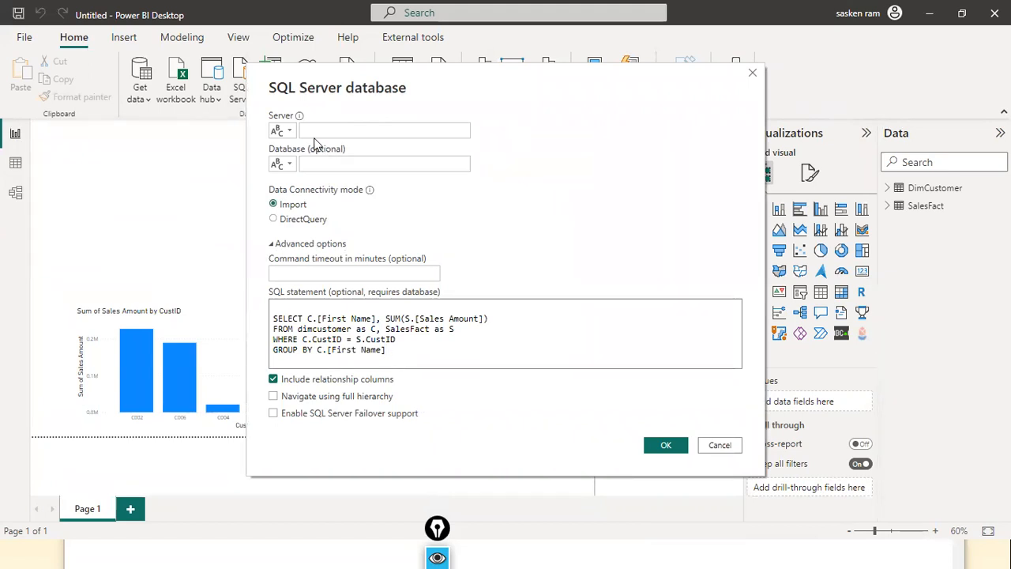
Switch to SQL Server Management Studio and copy the server name localhost\SQLEXPRESS03 from its connection dialog
{"action": "key", "text": "alt+Tab"}
{"action": "key", "text": "alt+Tab"}
{"action": "key", "text": "alt+Tab"}
{"action": "key", "text": "alt+Tab"}
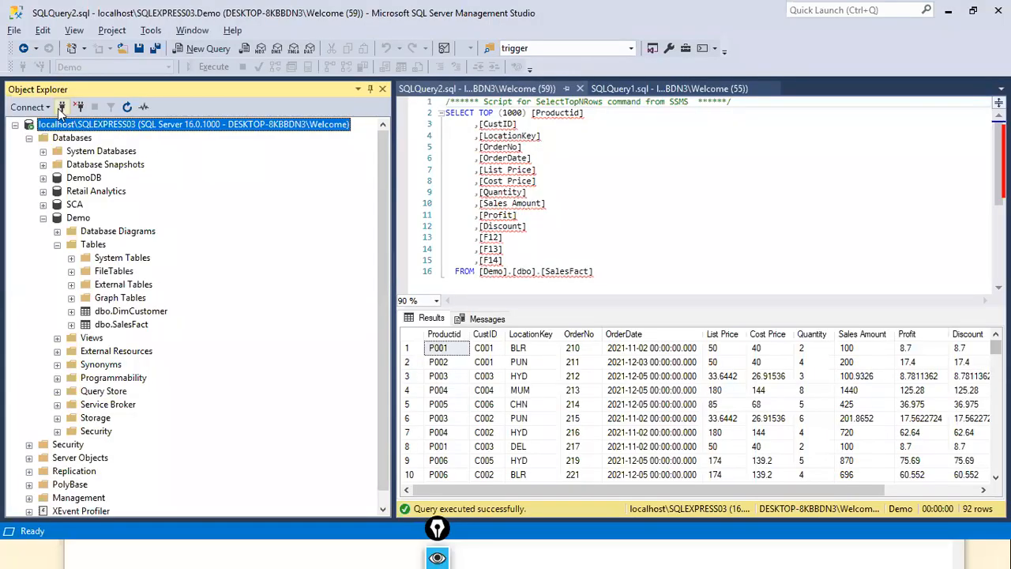
{"action": "left_click", "coordinate": [46, 107]}
{"action": "left_click", "coordinate": [75, 124]}
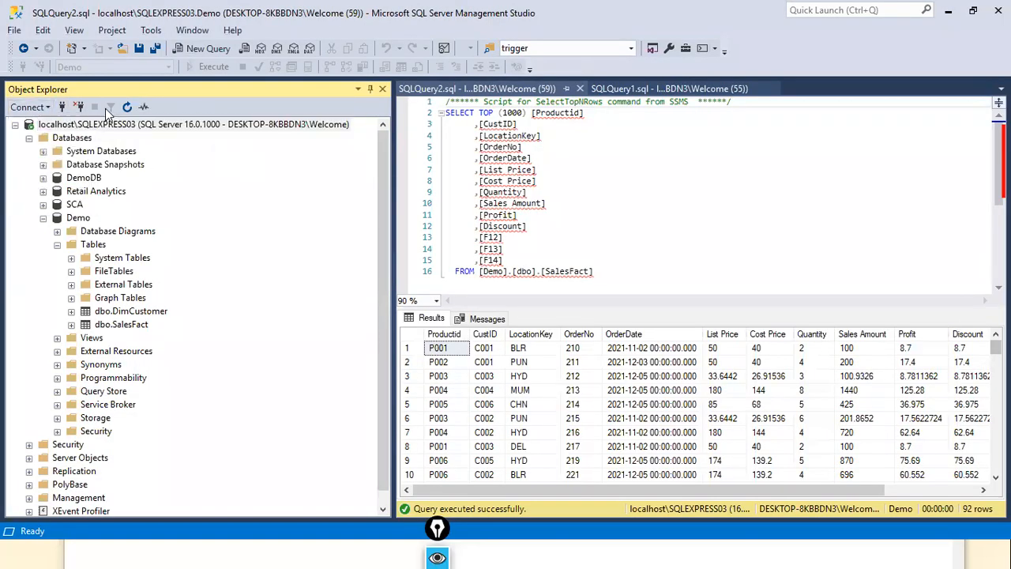
{"action": "right_click", "coordinate": [508, 187]}
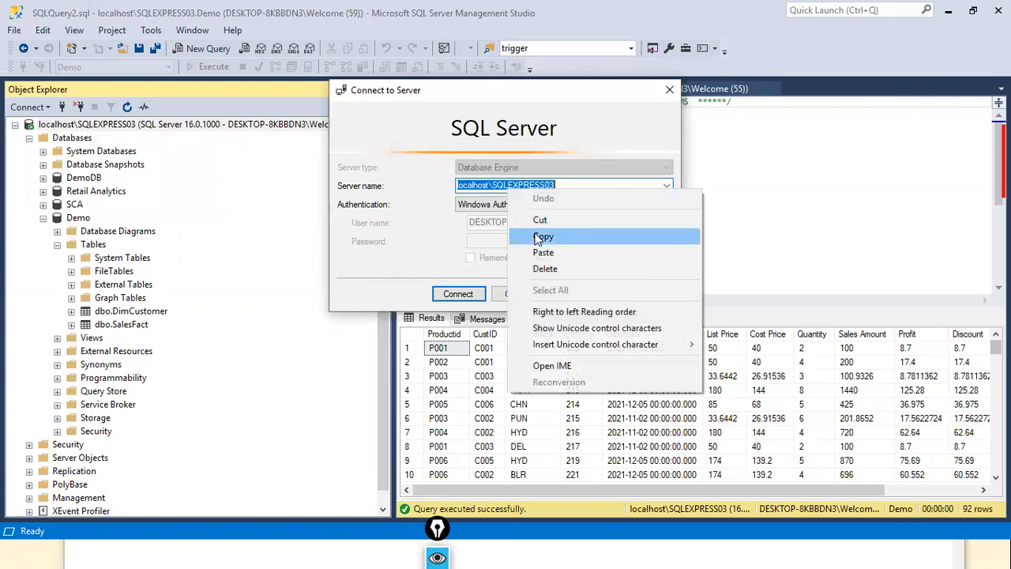
{"action": "left_click", "coordinate": [542, 235]}
{"action": "left_click", "coordinate": [503, 294]}
Back in Power BI Desktop, set the server to localhost\SQLEXPRESS03 and the database to Demo, and load the query result
{"action": "key", "text": "alt+Tab"}
{"action": "left_click", "coordinate": [347, 131]}
{"action": "key", "text": "ctrl+v"}
{"action": "left_click", "coordinate": [345, 163]}
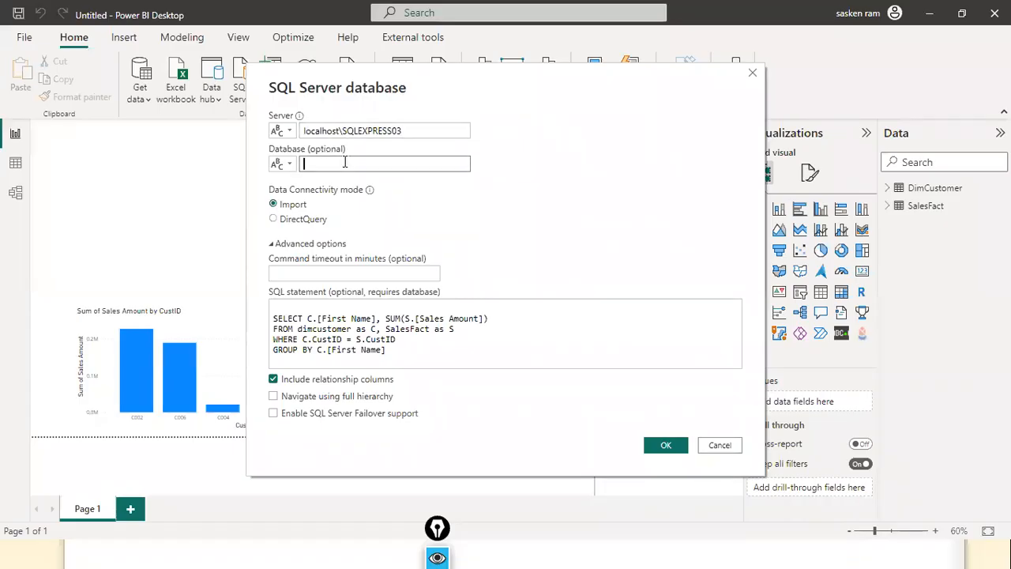
{"action": "type", "text": "Demo"}
{"action": "left_click", "coordinate": [666, 445]}
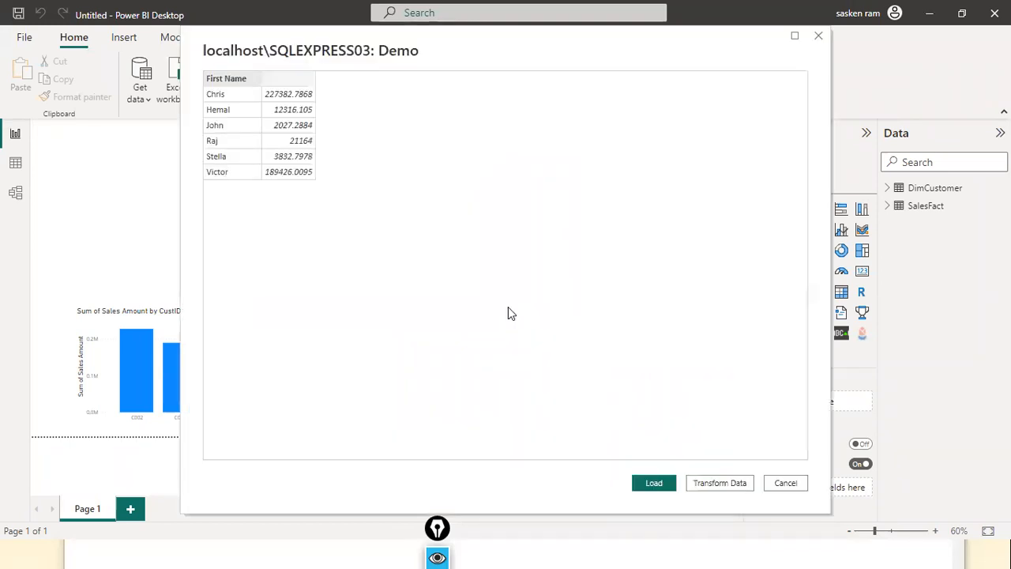
{"action": "left_click", "coordinate": [658, 483]}
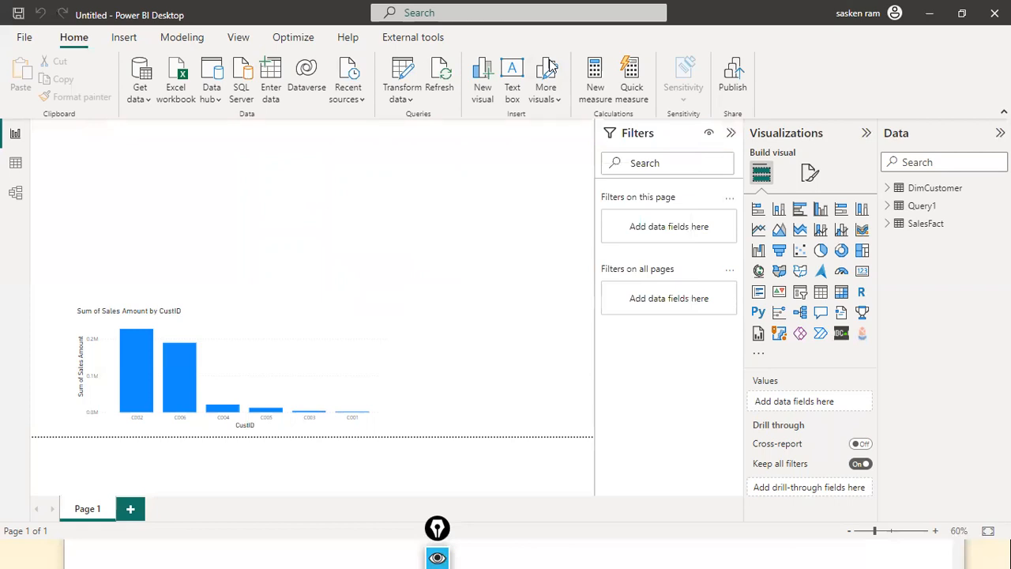
{"action": "left_click", "coordinate": [243, 111]}
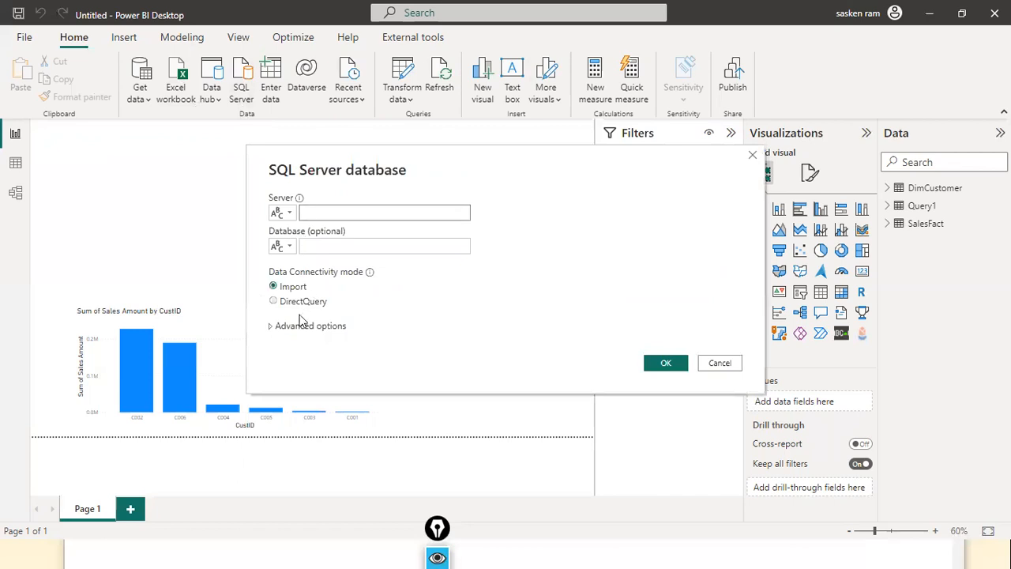
{"action": "left_click", "coordinate": [303, 326]}
{"action": "left_click", "coordinate": [296, 317]}
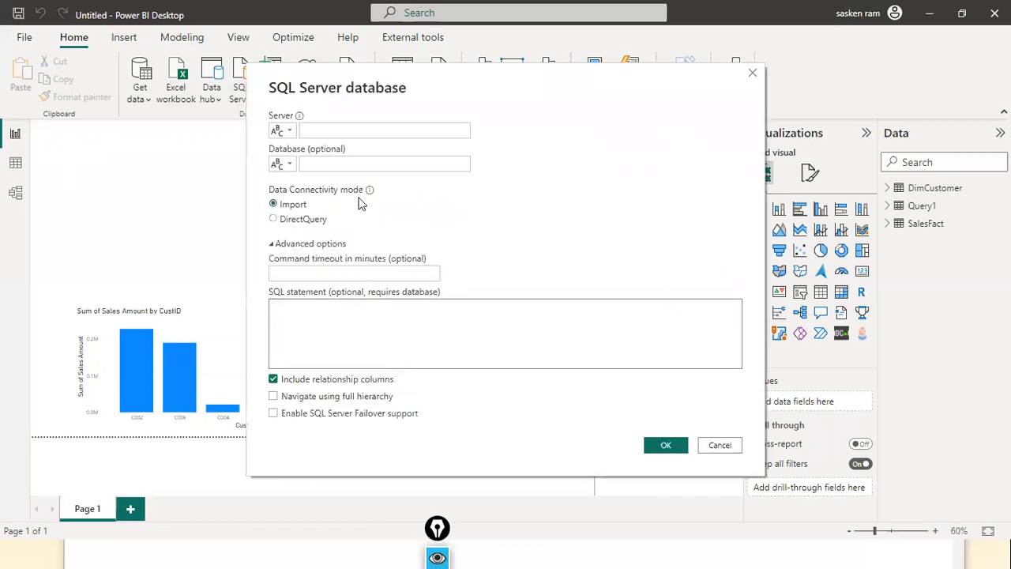
{"action": "right_click", "coordinate": [315, 312]}
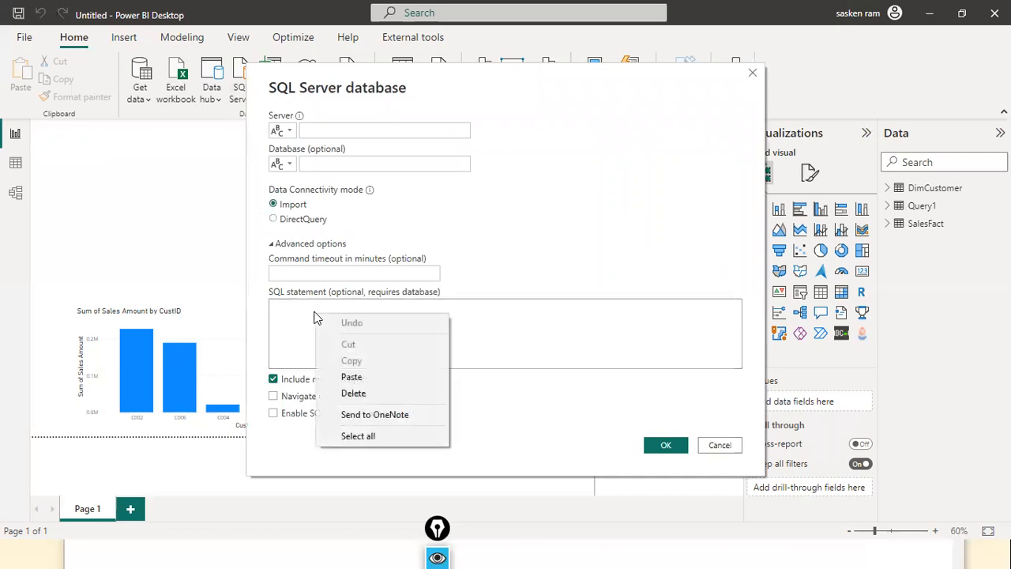
{"action": "left_click", "coordinate": [352, 377]}
{"action": "key", "text": "ctrl+a"}
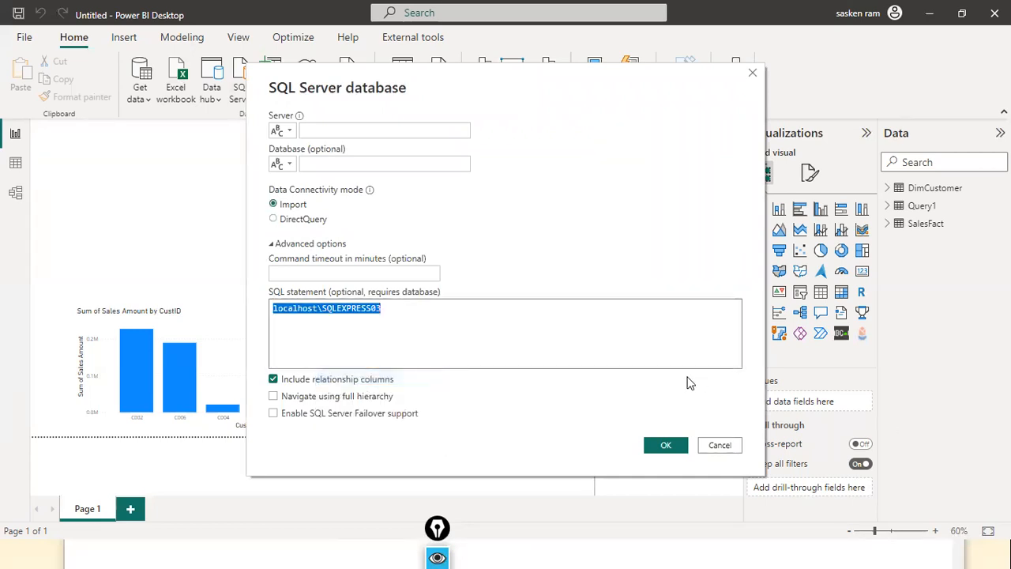
{"action": "key", "text": "Delete"}
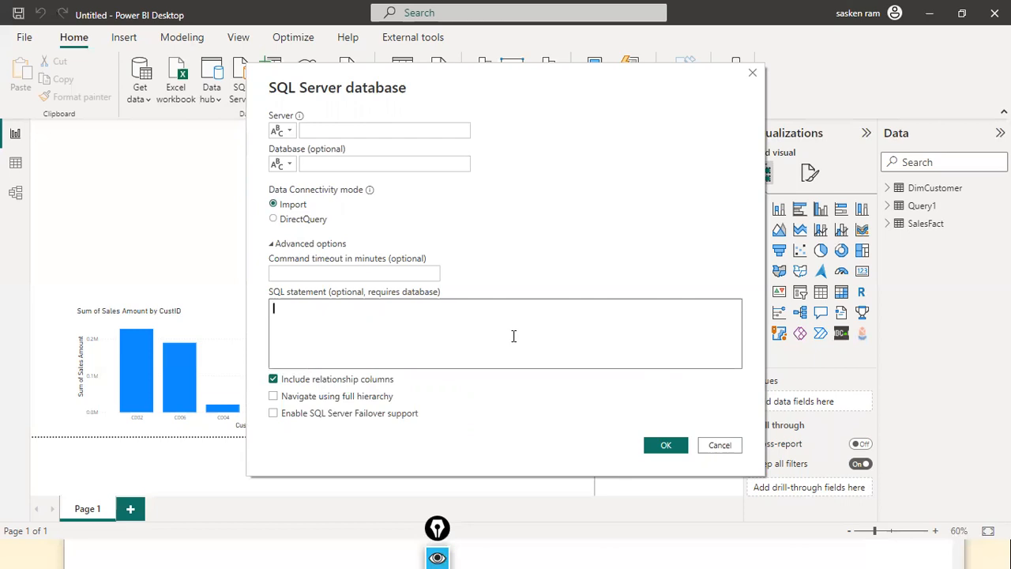
{"action": "key", "text": "alt+Tab"}
{"action": "key", "text": "alt+Tab"}
{"action": "key", "text": "alt+Tab"}
{"action": "key", "text": "alt+Tab"}
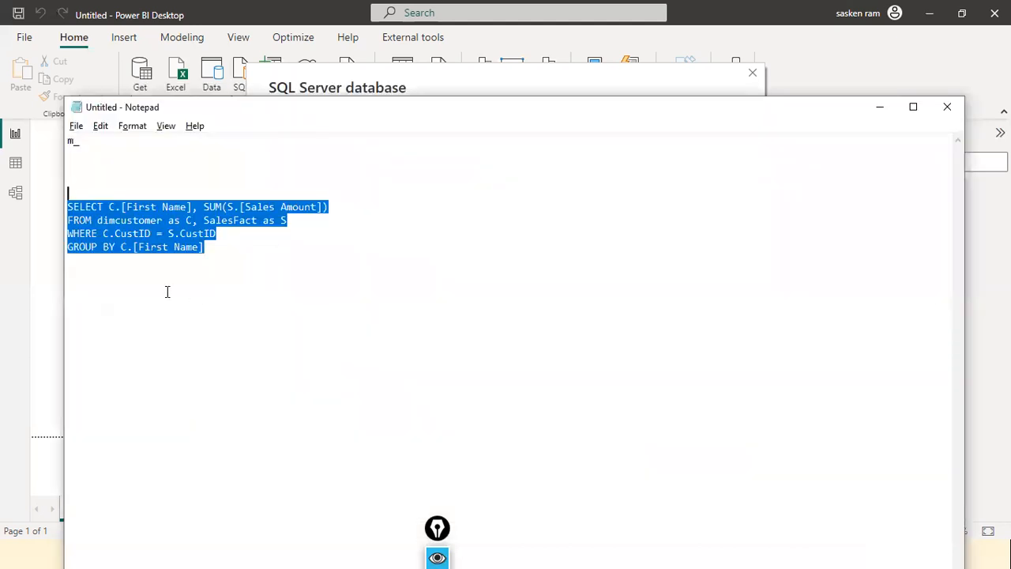
{"action": "left_click", "coordinate": [167, 292]}
{"action": "left_click", "coordinate": [98, 244]}
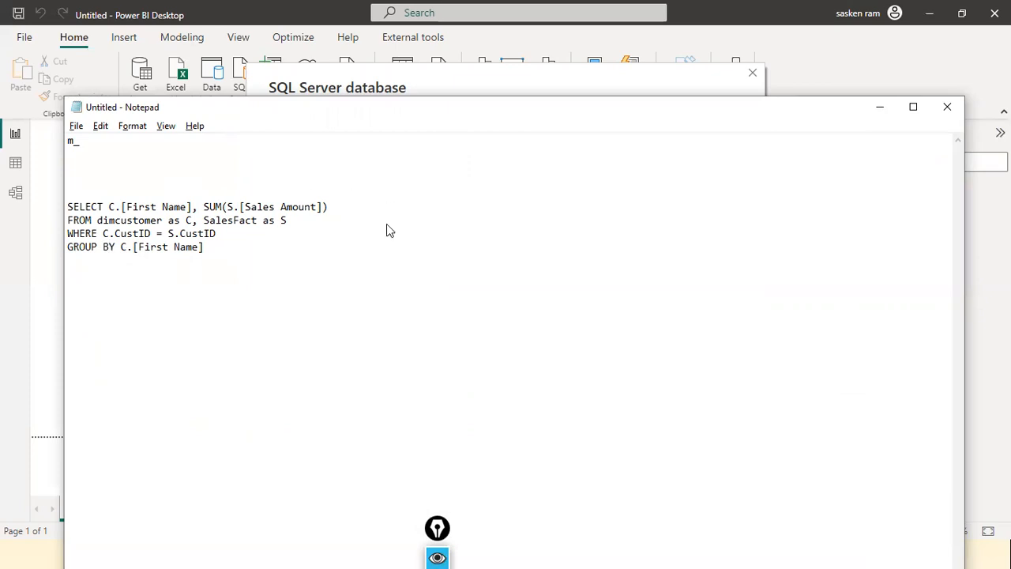
{"action": "key", "text": "alt+Tab"}
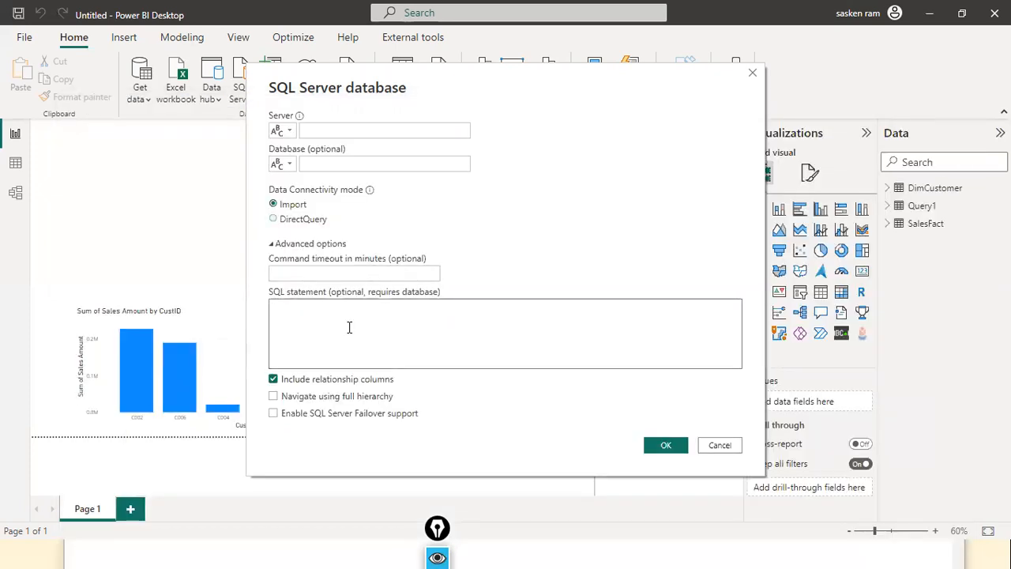
{"action": "key", "text": "alt+Tab"}
{"action": "key", "text": "alt+Tab"}
{"action": "left_click", "coordinate": [718, 445]}
Rearrange the model diagram so Query1 sits beside DimCustomer and SalesFact sits below them
{"action": "left_click", "coordinate": [15, 192]}
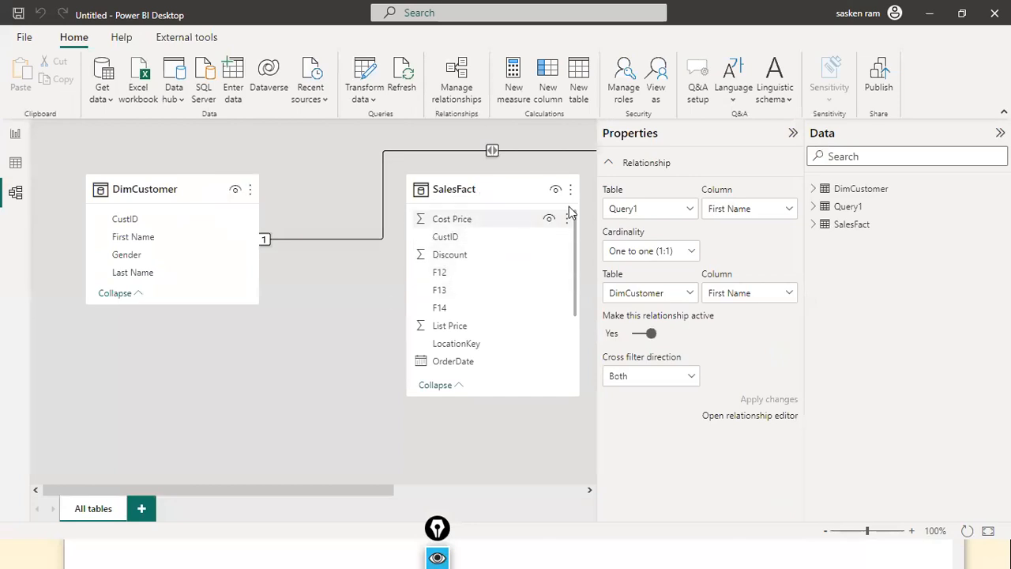
{"action": "left_click", "coordinate": [792, 134]}
{"action": "left_click_drag", "start_coordinate": [739, 177], "coordinate": [352, 275]}
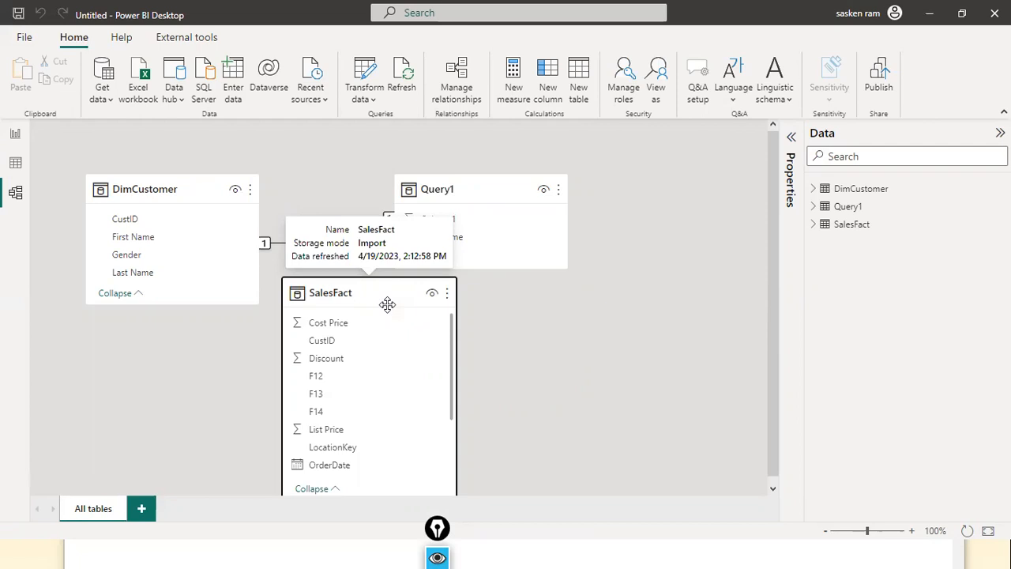
{"action": "left_click", "coordinate": [15, 135]}
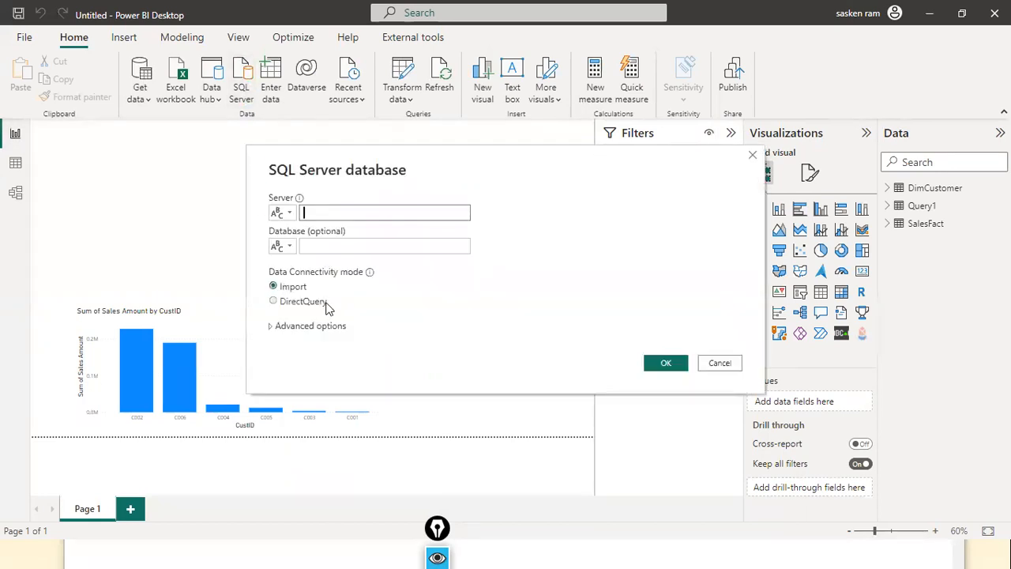
{"action": "left_click", "coordinate": [717, 364]}
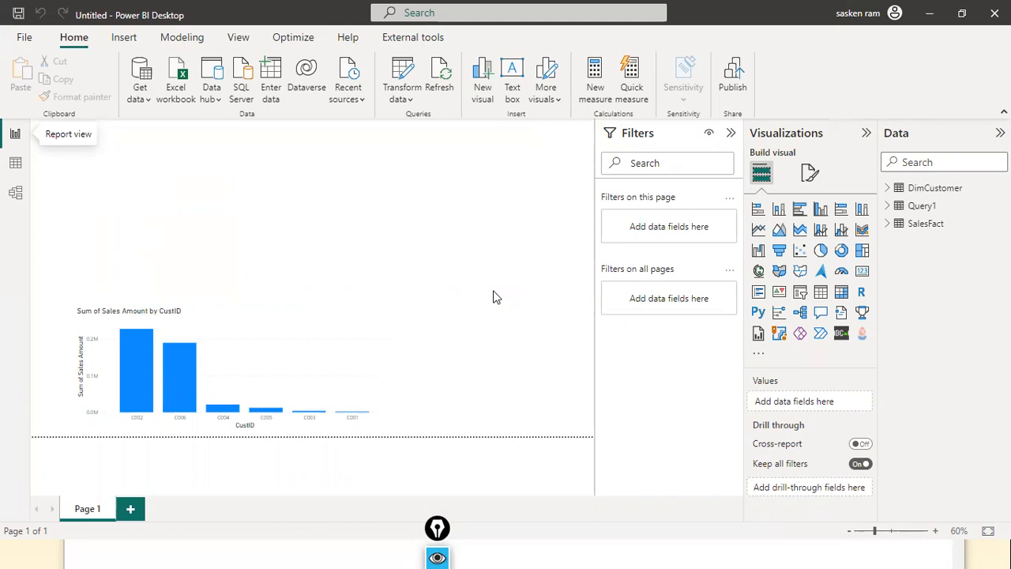
{"action": "key", "text": "alt+Tab"}
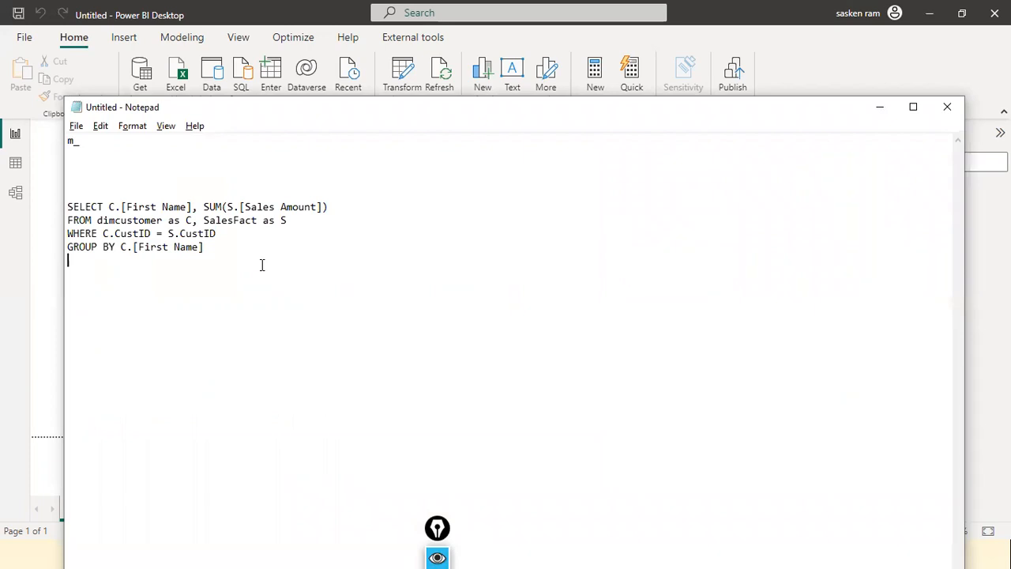
{"action": "key", "text": "alt+Tab"}
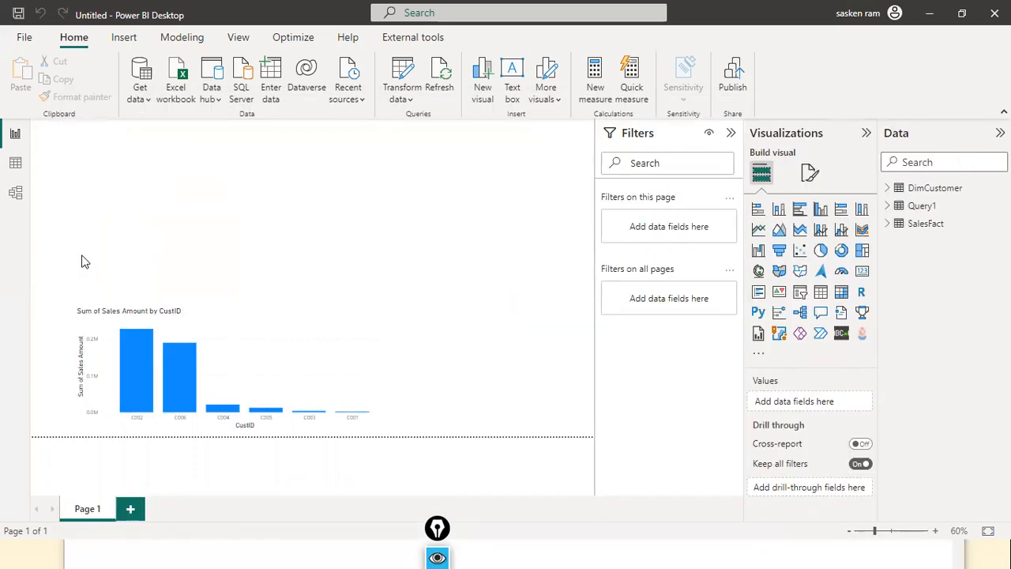
Move the Query1 card higher in the model diagram and return to the report
{"action": "left_click", "coordinate": [17, 195]}
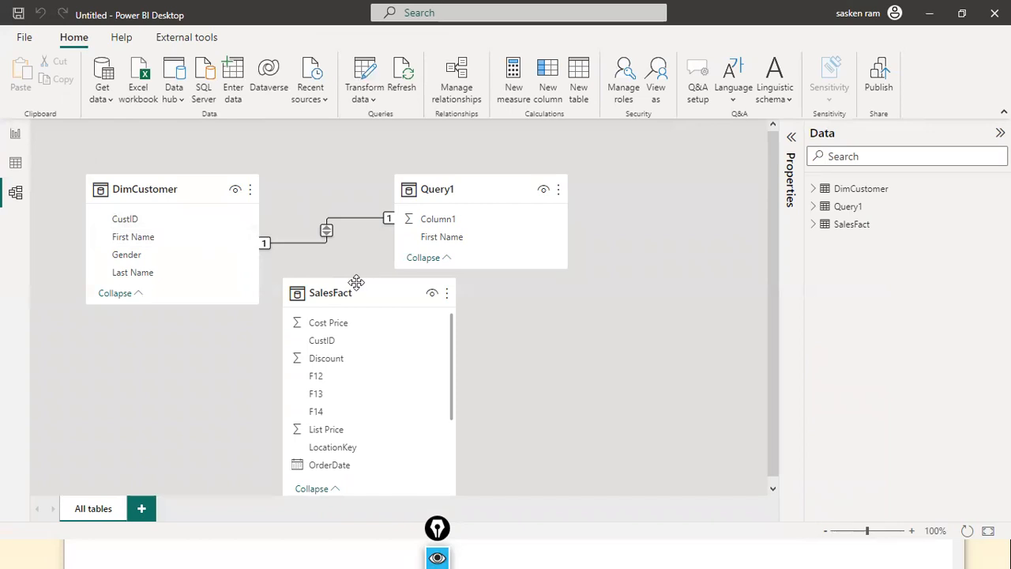
{"action": "left_click_drag", "start_coordinate": [482, 189], "coordinate": [545, 109]}
{"action": "left_click", "coordinate": [197, 193]}
{"action": "mouse_move", "coordinate": [373, 299]}
{"action": "left_mouse_down"}
{"action": "mouse_move", "coordinate": [395, 275]}
{"action": "mouse_move", "coordinate": [375, 296]}
{"action": "left_mouse_up"}
{"action": "left_click_drag", "start_coordinate": [514, 194], "coordinate": [520, 113]}
{"action": "left_click", "coordinate": [16, 137]}
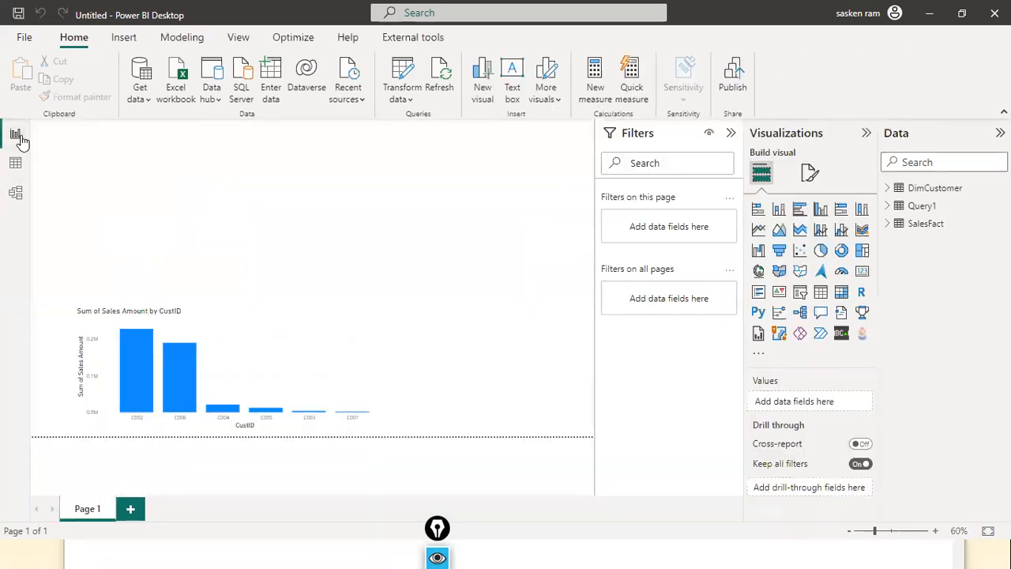
Compare the model diagram's tables and Query1's expanded fields with the SELECT query kept in Notepad
{"action": "left_click", "coordinate": [16, 194]}
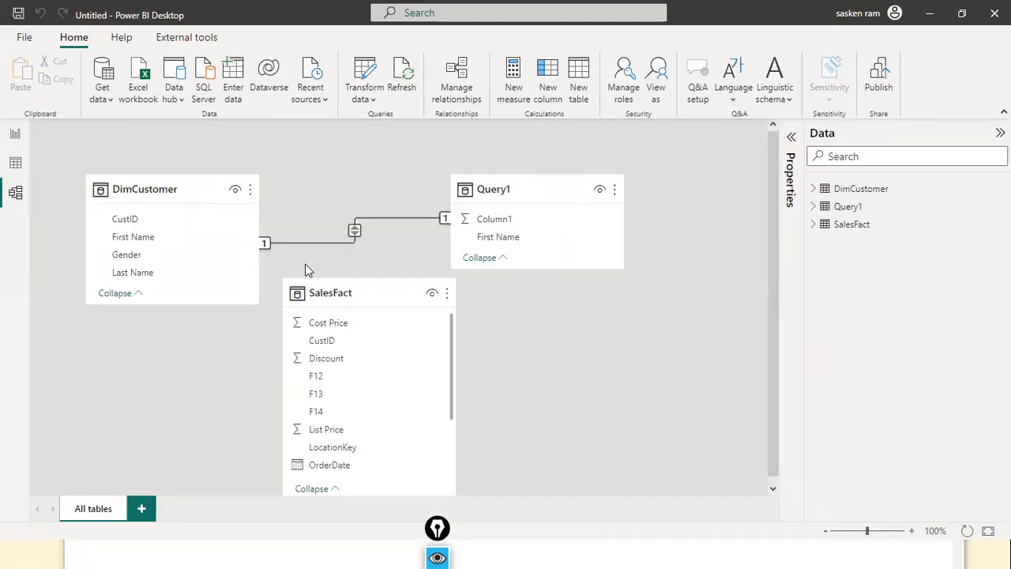
{"action": "left_click", "coordinate": [15, 134]}
{"action": "key", "text": "alt+Tab"}
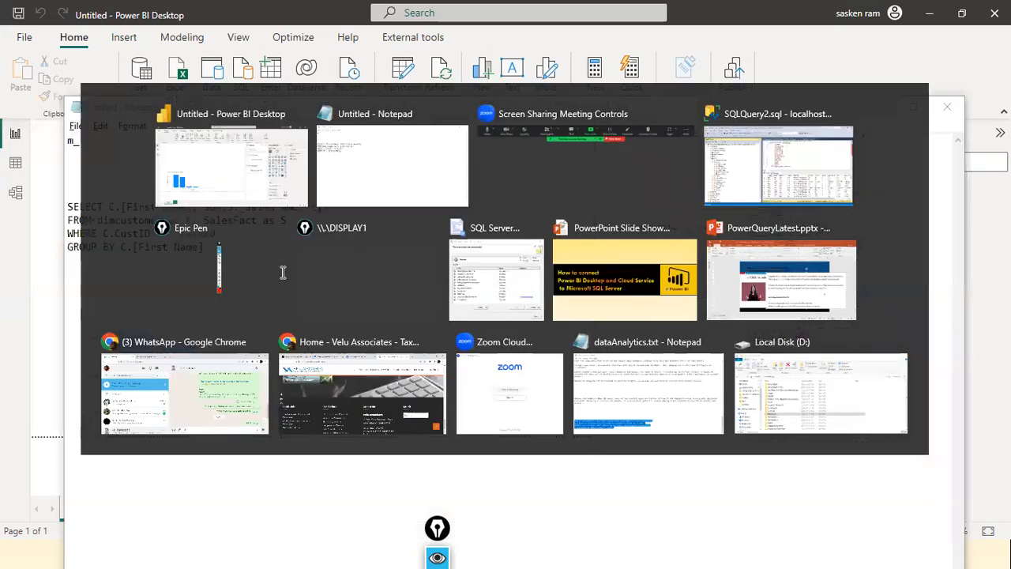
{"action": "left_click_drag", "start_coordinate": [282, 264], "coordinate": [8, 156]}
{"action": "left_click", "coordinate": [132, 220]}
{"action": "left_click_drag", "start_coordinate": [248, 262], "coordinate": [67, 207]}
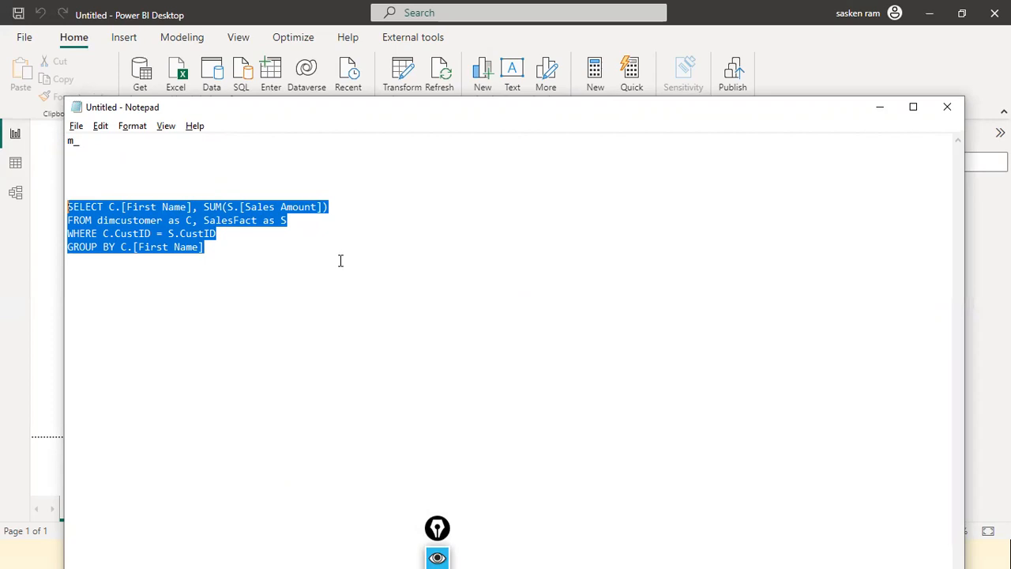
{"action": "key", "text": "alt+Tab"}
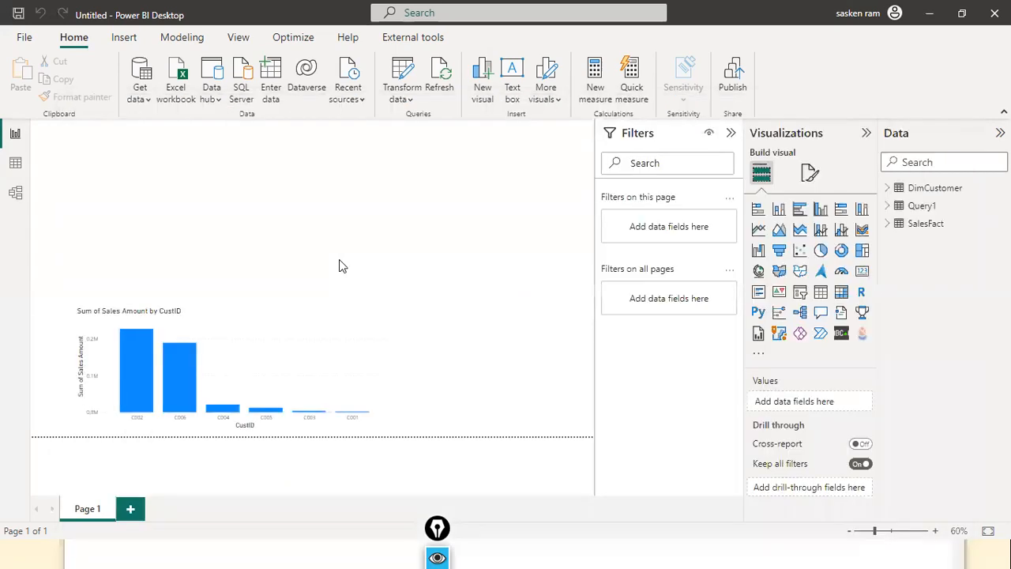
{"action": "left_click", "coordinate": [888, 206]}
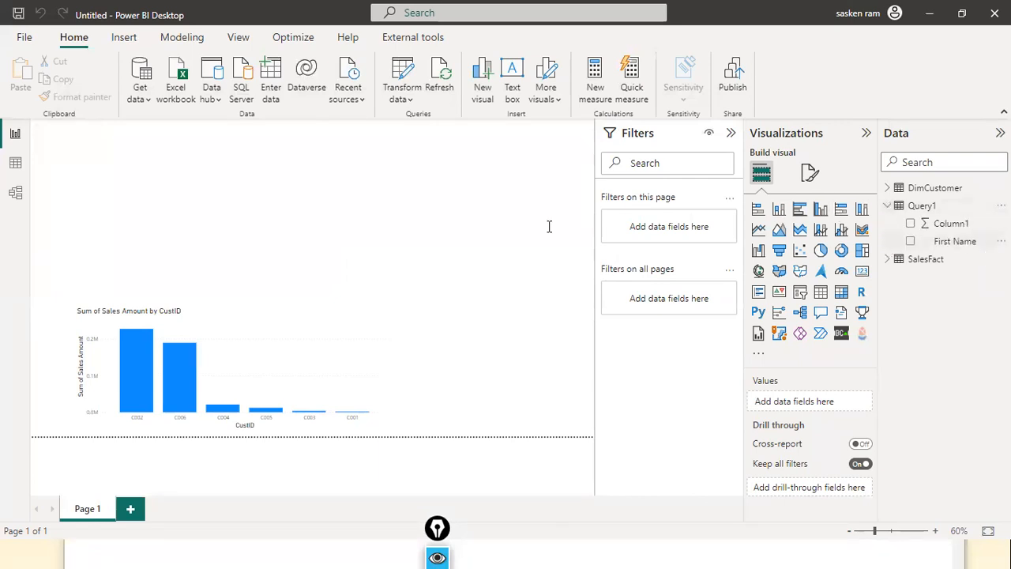
{"action": "key", "text": "alt+Tab"}
{"action": "left_click", "coordinate": [196, 247]}
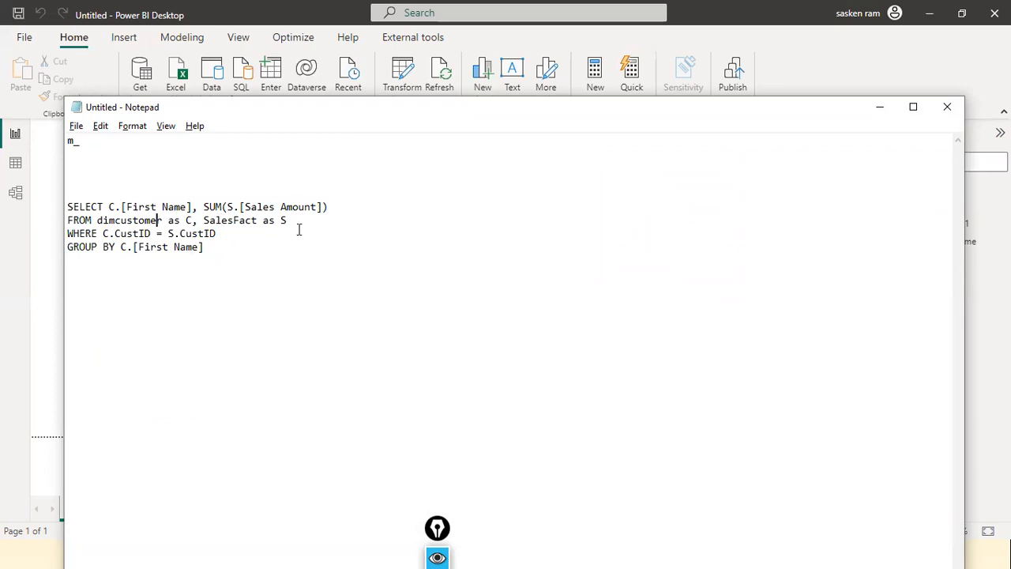
{"action": "key", "text": "alt+Tab"}
{"action": "key", "text": "alt+Tab"}
{"action": "key", "text": "alt+Tab"}
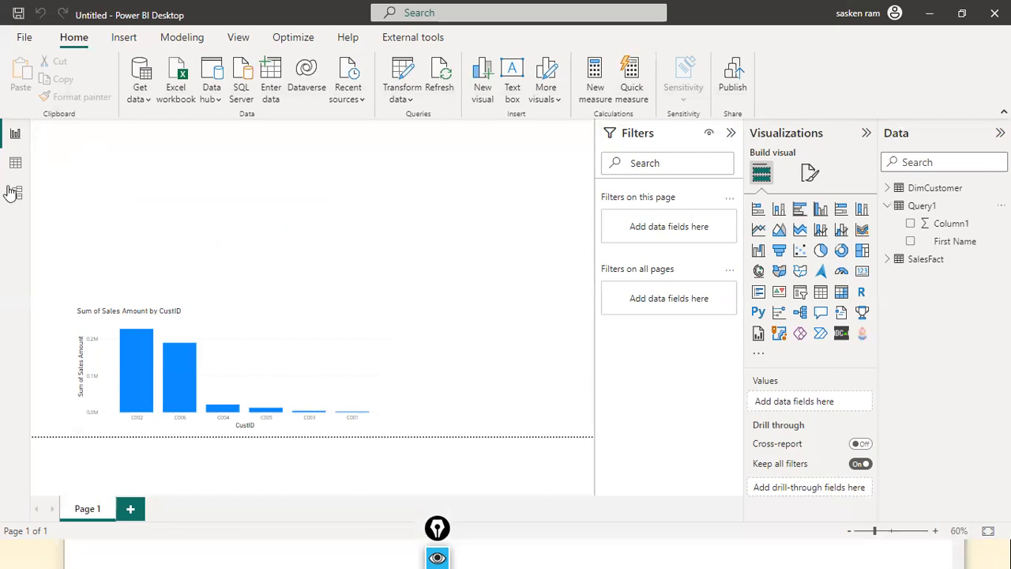
Delete the SalesFact table from the model in the model diagram
{"action": "left_click", "coordinate": [15, 192]}
{"action": "left_click", "coordinate": [352, 287]}
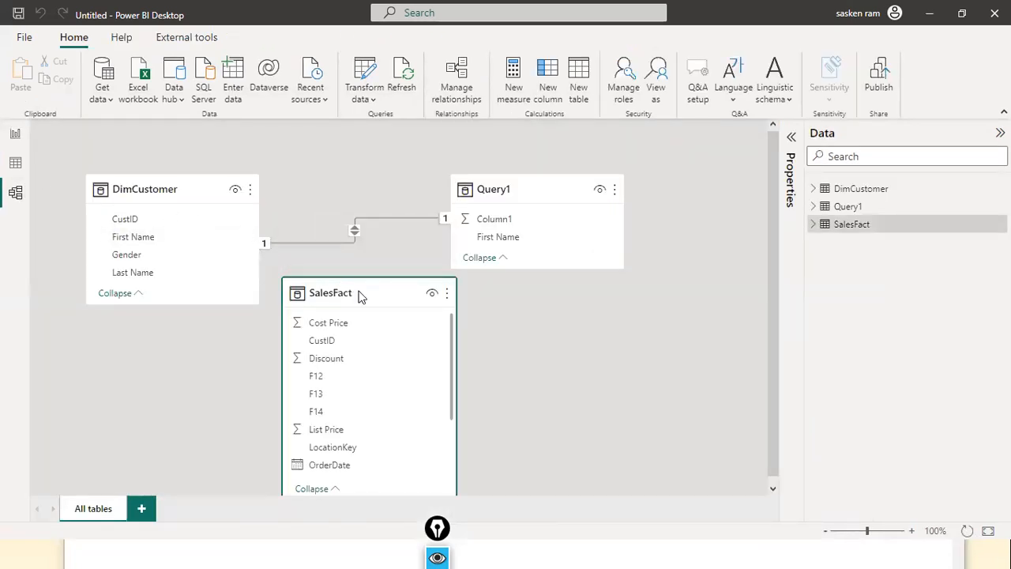
{"action": "key", "text": "Delete"}
{"action": "left_click", "coordinate": [587, 307]}
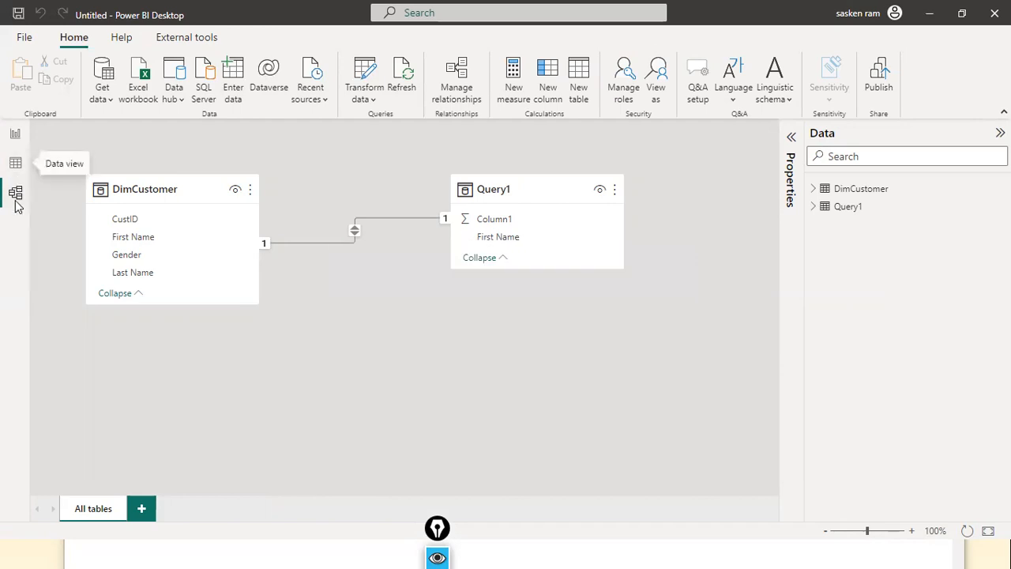
From the report, start a SQL Server import with server localhost\SQLEXPRESS03 and database Demo, and expand its advanced options
{"action": "left_click", "coordinate": [14, 136]}
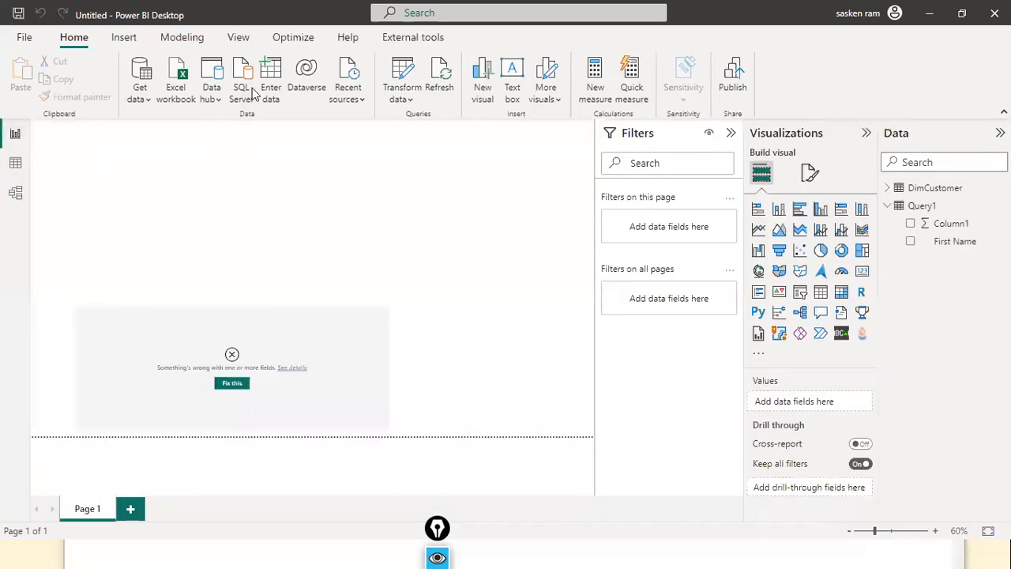
{"action": "left_click", "coordinate": [249, 93]}
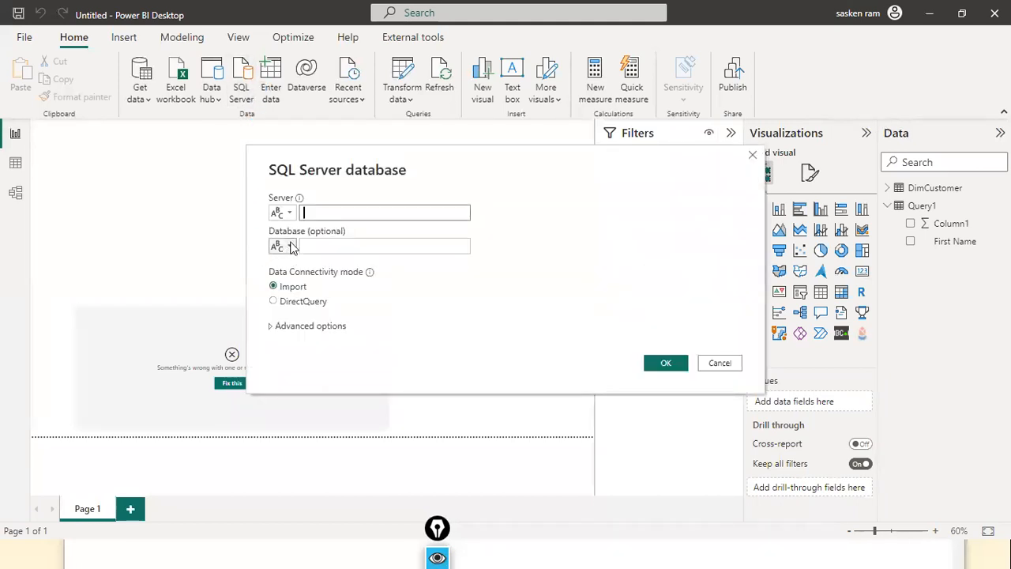
{"action": "type", "text": "localhost\\SQLEXPRESS03"}
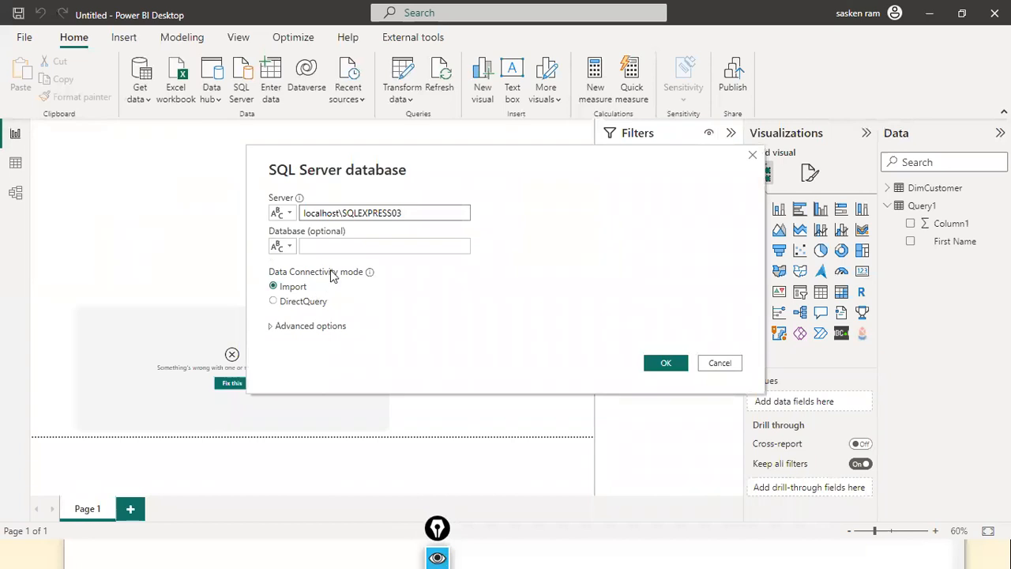
{"action": "left_click", "coordinate": [346, 249]}
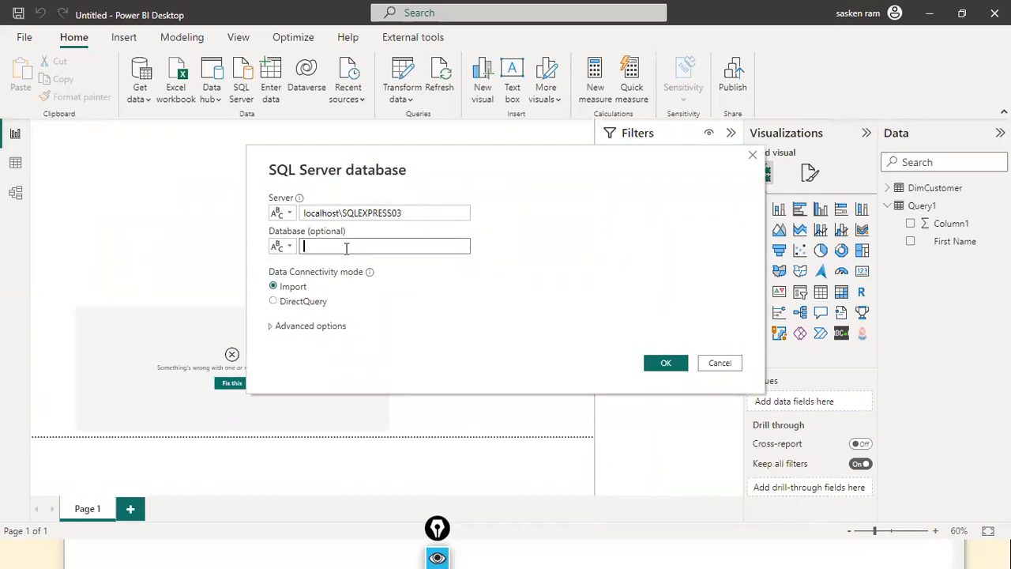
{"action": "left_click", "coordinate": [323, 332]}
{"action": "left_click", "coordinate": [332, 333]}
{"action": "type", "text": "localhost\\SQLEXPRESS03"}
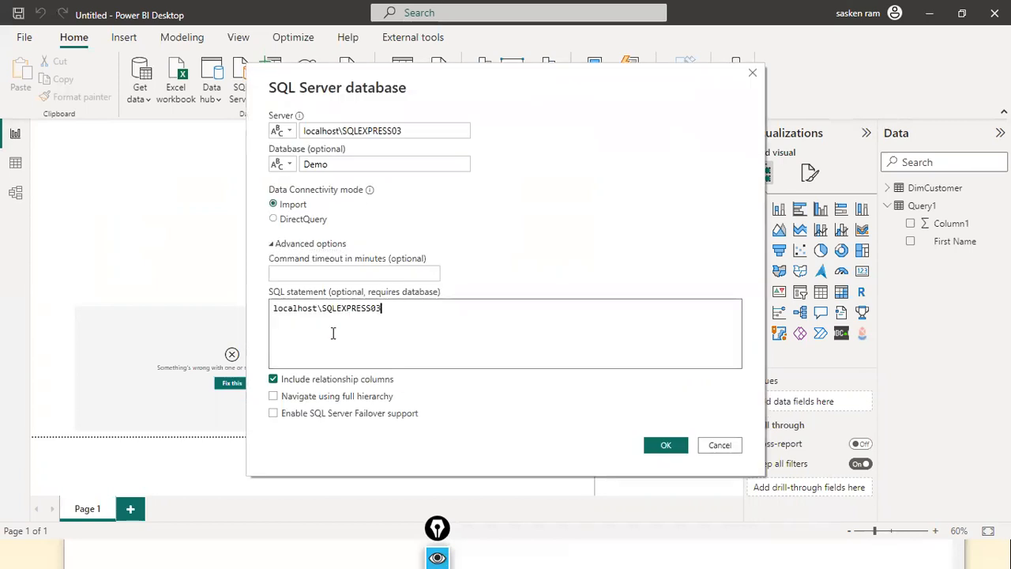
Replace the SQL statement with the SELECT query copied from Notepad that sums Sales Amount by First Name, and load its result
{"action": "key", "text": "ctrl+a"}
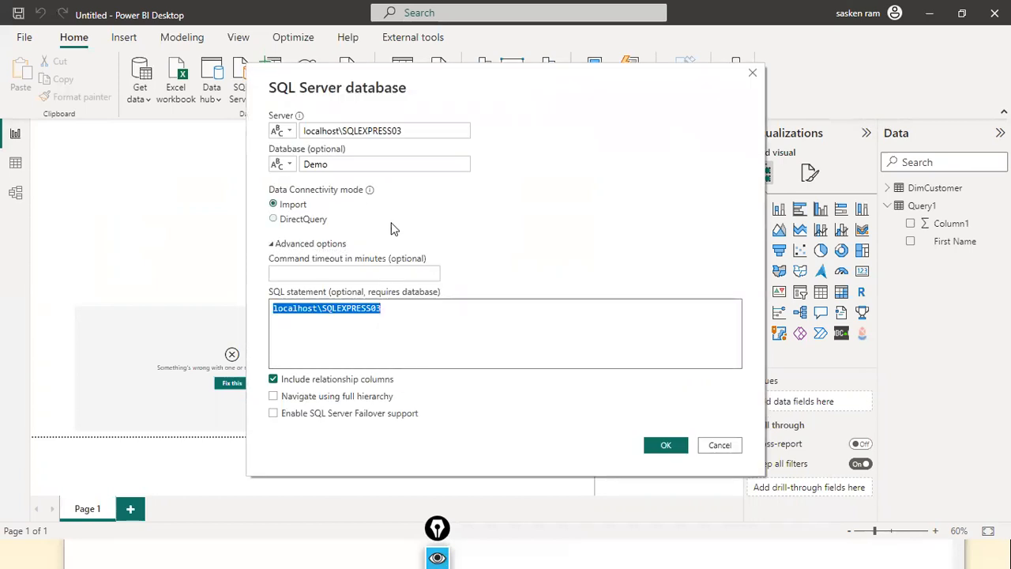
{"action": "key", "text": "alt+Tab"}
{"action": "left_click_drag", "start_coordinate": [307, 241], "coordinate": [38, 213]}
{"action": "right_click", "coordinate": [150, 234]}
{"action": "left_click", "coordinate": [181, 286]}
{"action": "key", "text": "alt+Tab"}
{"action": "key", "text": "ctrl+a"}
{"action": "key", "text": "ctrl+v"}
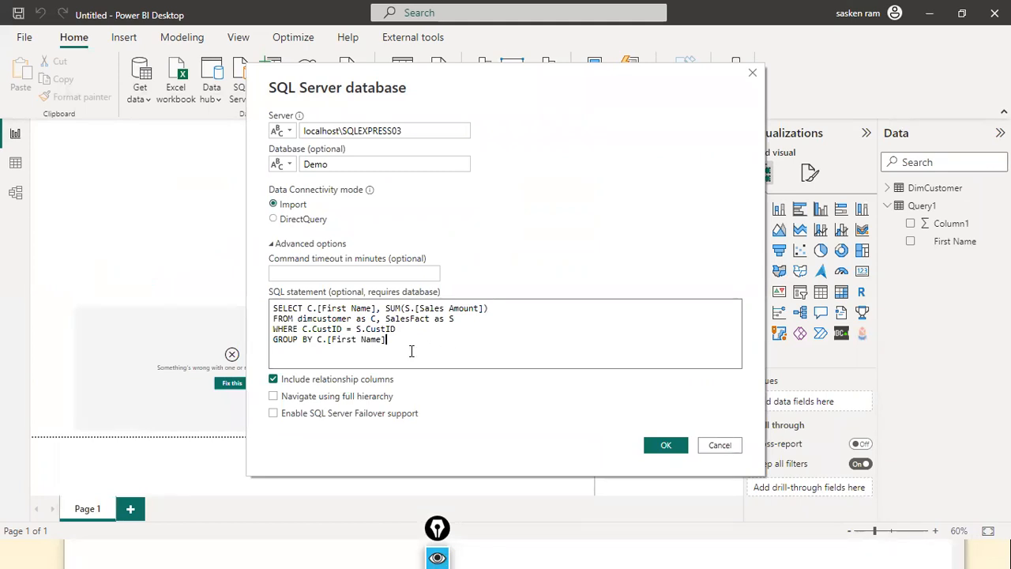
{"action": "left_click", "coordinate": [663, 446]}
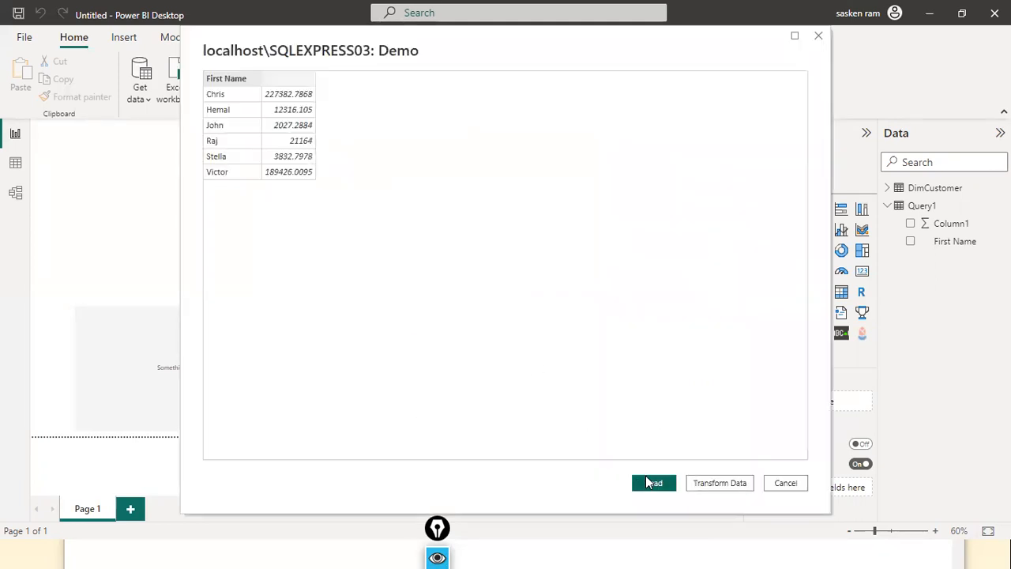
{"action": "left_click", "coordinate": [653, 483]}
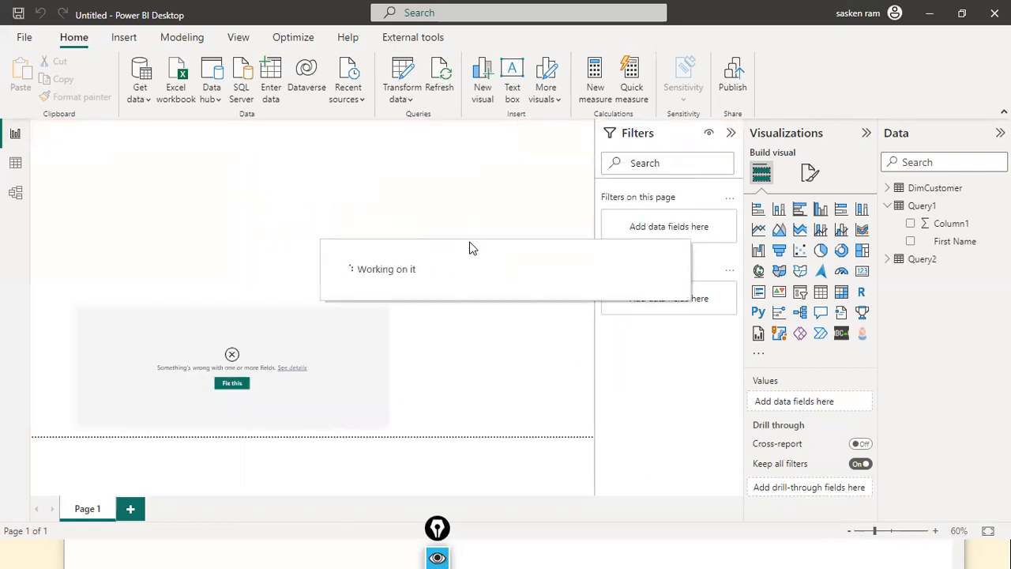
In the model diagram, move the Query2 card below and between DimCustomer and Query1
{"action": "left_click", "coordinate": [19, 195]}
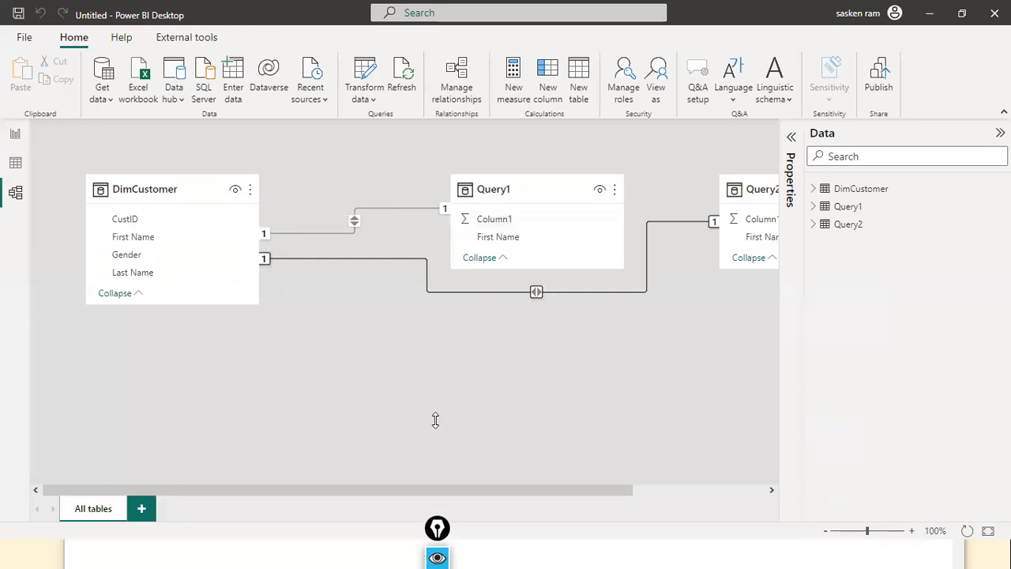
{"action": "left_click_drag", "start_coordinate": [434, 488], "coordinate": [566, 488]}
{"action": "left_click_drag", "start_coordinate": [624, 197], "coordinate": [365, 392]}
Delete the Query1 table from the model and confirm the deletion
{"action": "left_click", "coordinate": [541, 198]}
{"action": "right_click", "coordinate": [540, 199]}
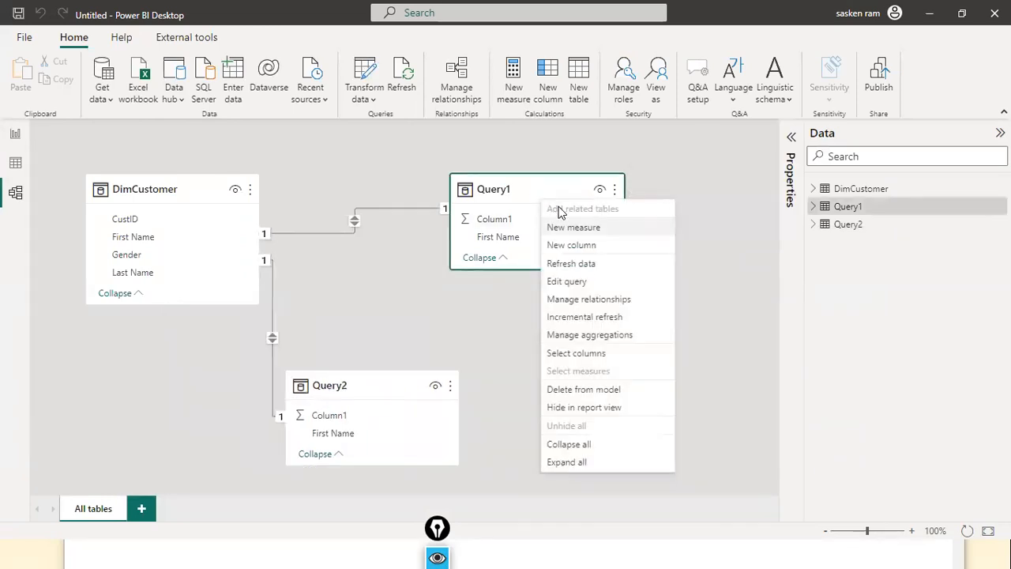
{"action": "left_click", "coordinate": [611, 397]}
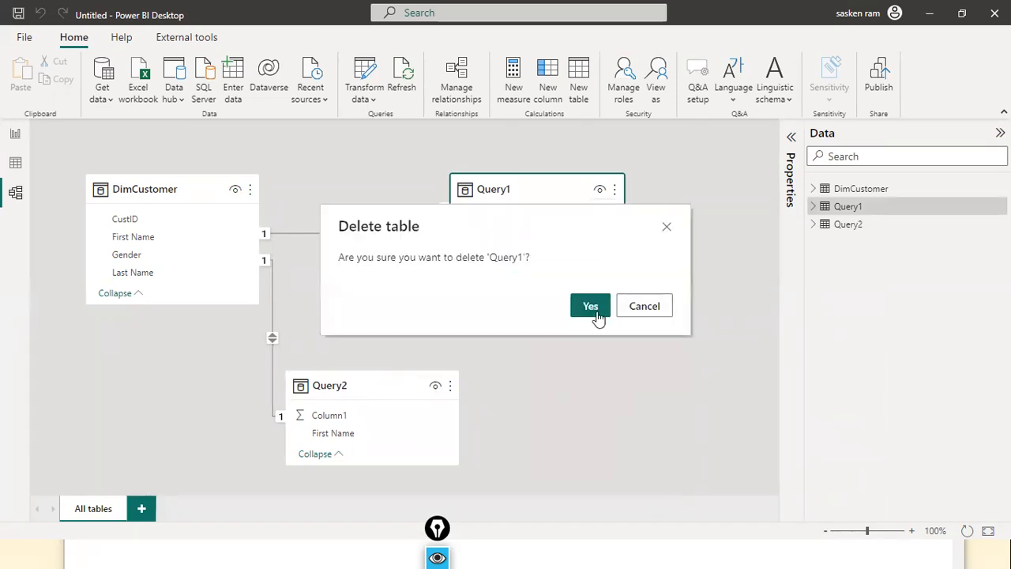
{"action": "left_click", "coordinate": [598, 315]}
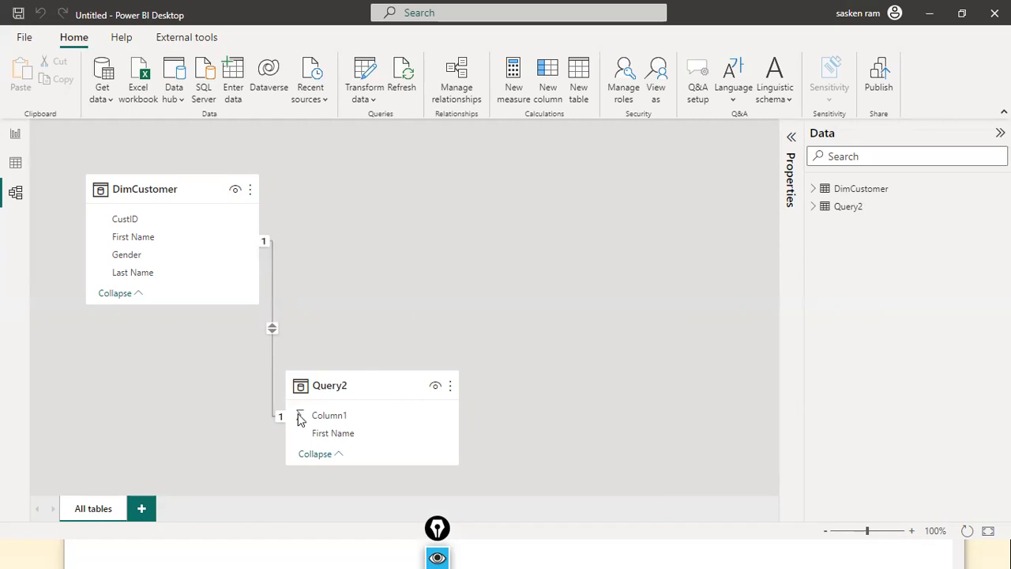
Move the Query2 card beside DimCustomer and make the card taller
{"action": "left_click_drag", "start_coordinate": [399, 388], "coordinate": [487, 266]}
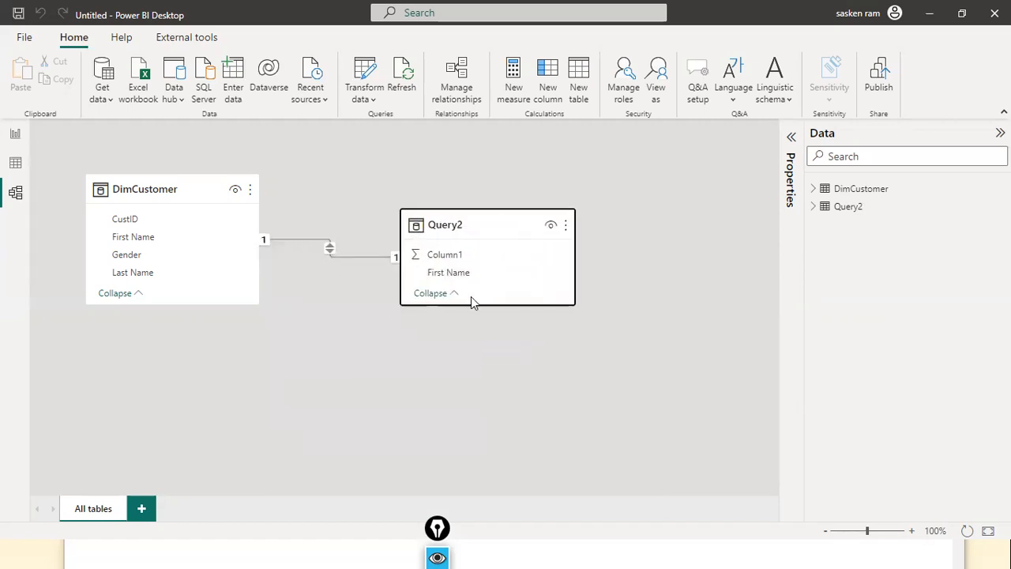
{"action": "left_click_drag", "start_coordinate": [471, 305], "coordinate": [458, 389]}
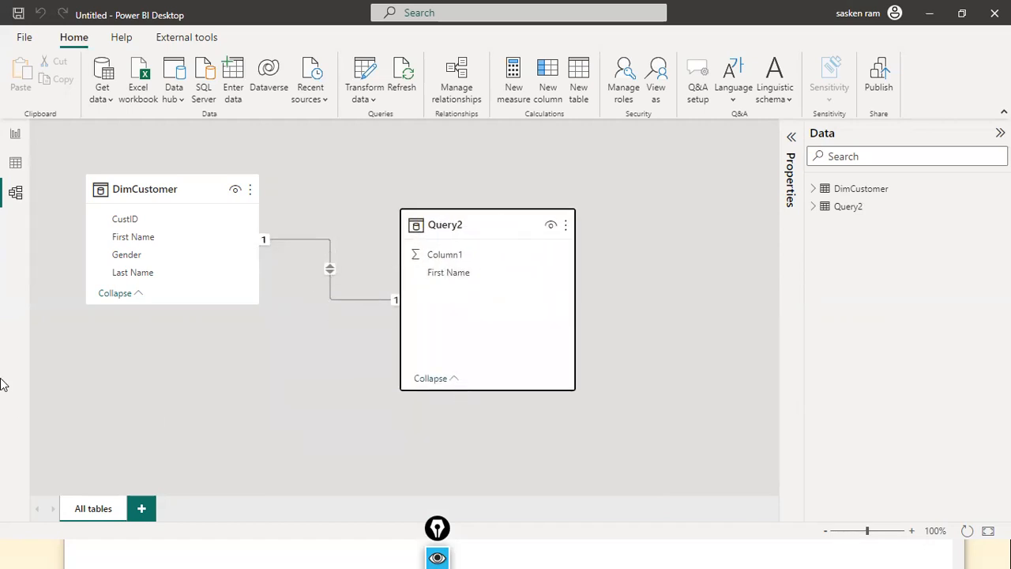
{"action": "left_click", "coordinate": [345, 369]}
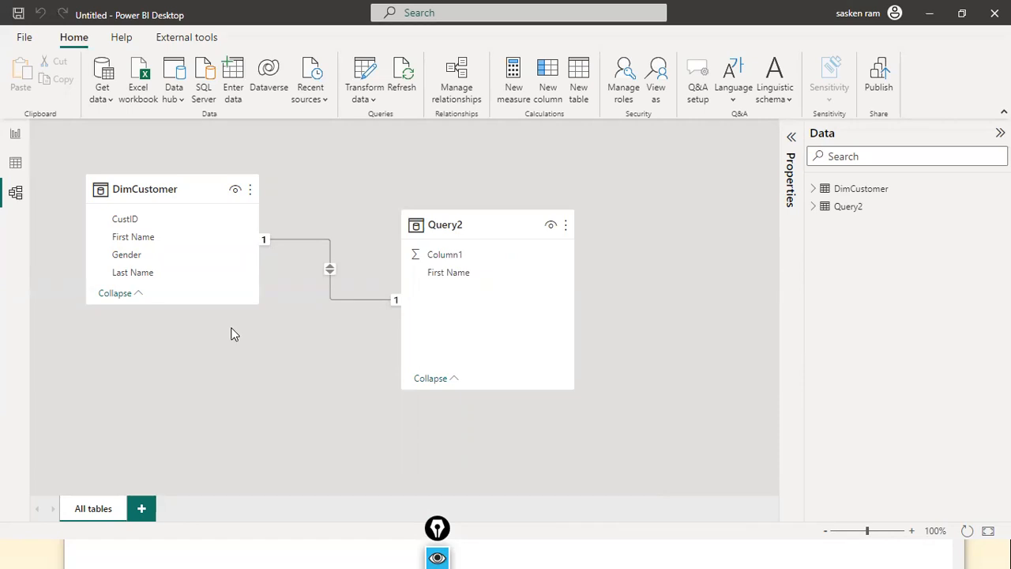
Handwrite on-screen notes pairing Import with less, moderate, infrequent data and Direct query with huge data, and clear them
{"action": "left_click", "coordinate": [361, 146]}
{"action": "mouse_move", "coordinate": [351, 136]}
{"action": "left_mouse_down"}
{"action": "mouse_move", "coordinate": [352, 151]}
{"action": "mouse_move", "coordinate": [415, 154]}
{"action": "mouse_move", "coordinate": [458, 135]}
{"action": "left_mouse_up"}
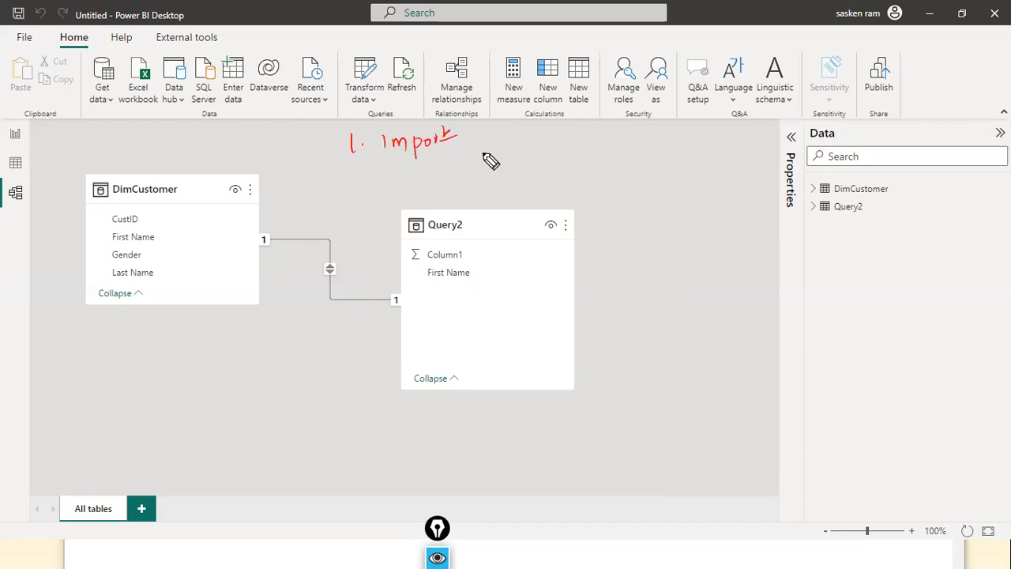
{"action": "left_click_drag", "start_coordinate": [357, 174], "coordinate": [372, 186]}
{"action": "mouse_move", "coordinate": [374, 183]}
{"action": "left_mouse_down"}
{"action": "mouse_move", "coordinate": [435, 174]}
{"action": "mouse_move", "coordinate": [447, 178]}
{"action": "mouse_move", "coordinate": [439, 189]}
{"action": "mouse_move", "coordinate": [457, 171]}
{"action": "left_mouse_up"}
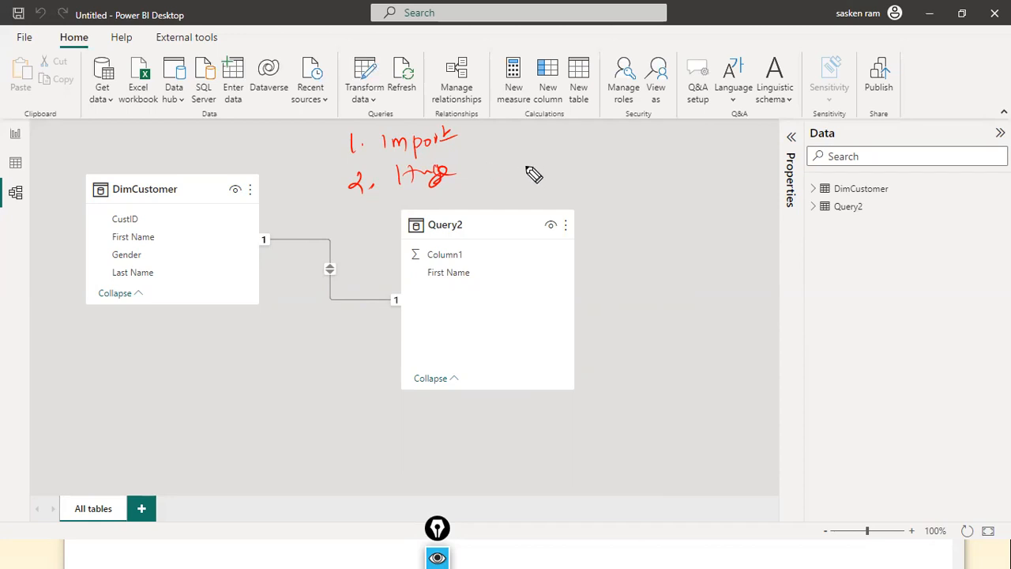
{"action": "mouse_move", "coordinate": [506, 158]}
{"action": "left_mouse_down"}
{"action": "mouse_move", "coordinate": [517, 167]}
{"action": "mouse_move", "coordinate": [556, 160]}
{"action": "mouse_move", "coordinate": [581, 177]}
{"action": "mouse_move", "coordinate": [600, 167]}
{"action": "mouse_move", "coordinate": [605, 182]}
{"action": "left_mouse_up"}
{"action": "left_click_drag", "start_coordinate": [510, 179], "coordinate": [464, 173]}
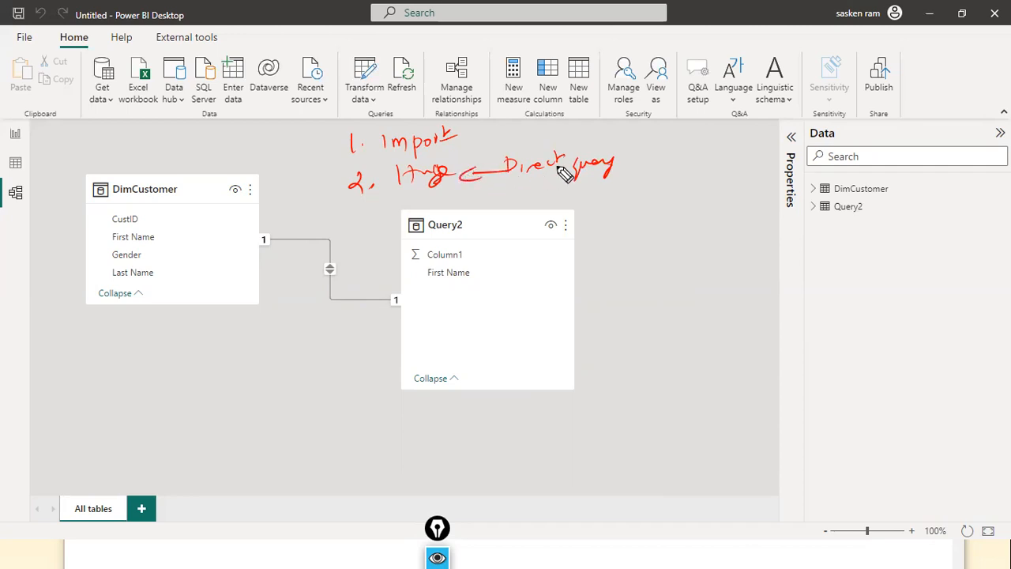
{"action": "left_click_drag", "start_coordinate": [466, 137], "coordinate": [492, 135]}
{"action": "mouse_move", "coordinate": [483, 130]}
{"action": "left_mouse_down"}
{"action": "mouse_move", "coordinate": [485, 140]}
{"action": "mouse_move", "coordinate": [594, 138]}
{"action": "mouse_move", "coordinate": [636, 128]}
{"action": "left_mouse_up"}
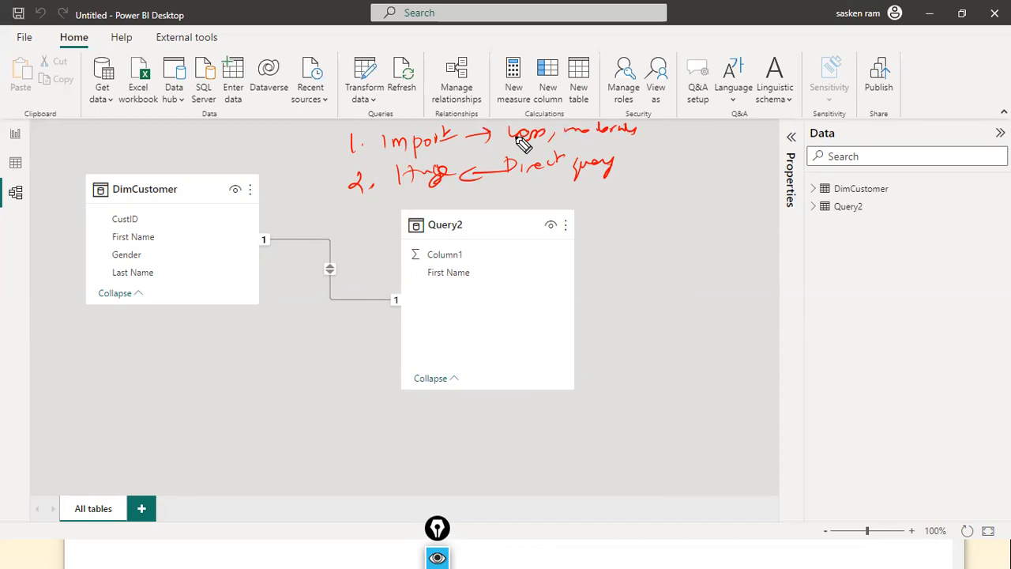
{"action": "mouse_move", "coordinate": [654, 132]}
{"action": "left_mouse_down"}
{"action": "mouse_move", "coordinate": [645, 143]}
{"action": "mouse_move", "coordinate": [688, 135]}
{"action": "mouse_move", "coordinate": [727, 147]}
{"action": "mouse_move", "coordinate": [757, 128]}
{"action": "left_mouse_up"}
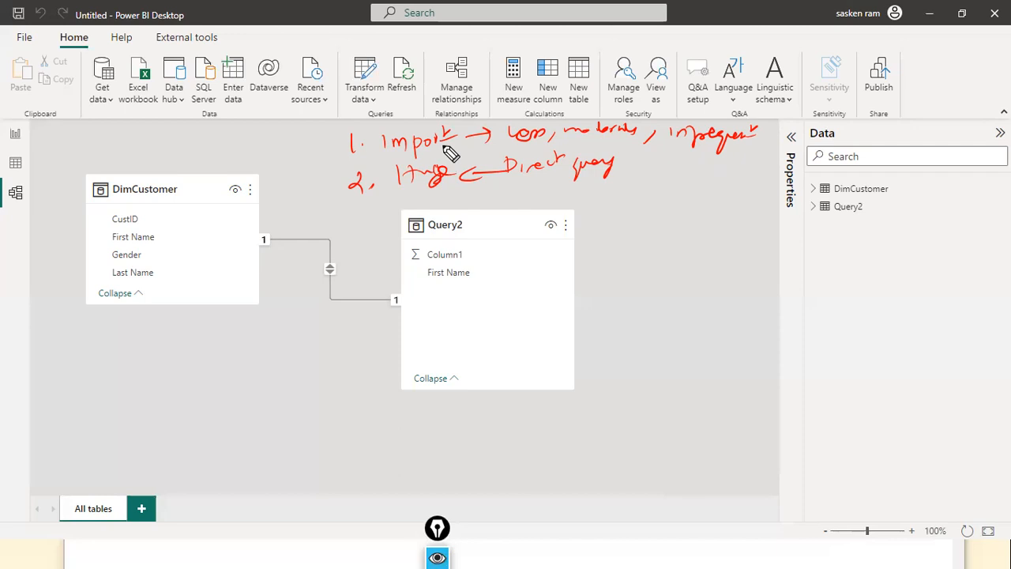
{"action": "mouse_move", "coordinate": [527, 184]}
{"action": "left_mouse_down"}
{"action": "mouse_move", "coordinate": [635, 164]}
{"action": "mouse_move", "coordinate": [508, 174]}
{"action": "mouse_move", "coordinate": [476, 206]}
{"action": "mouse_move", "coordinate": [426, 197]}
{"action": "mouse_move", "coordinate": [443, 191]}
{"action": "left_mouse_up"}
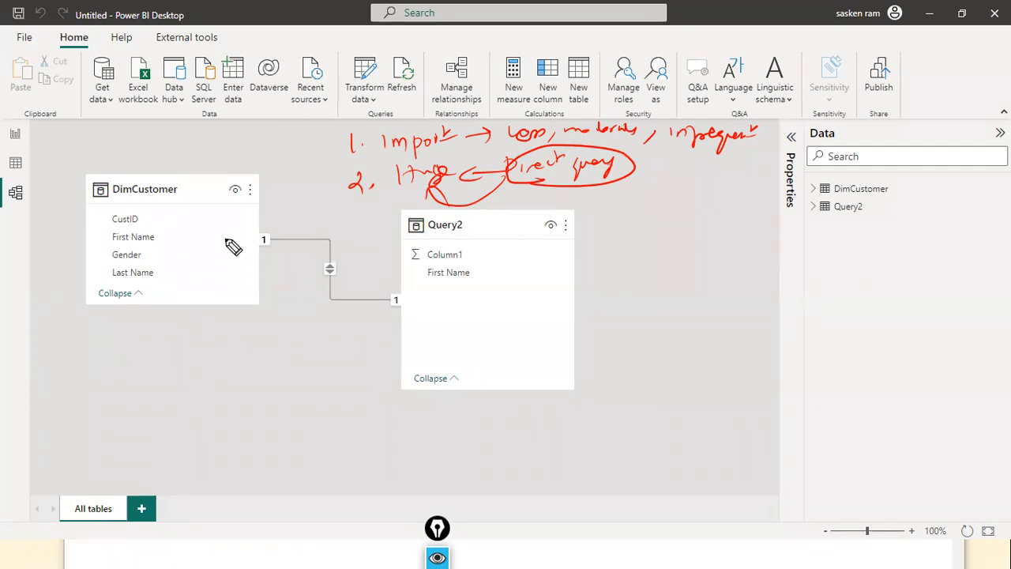
{"action": "key", "text": "ctrl+shift+7"}
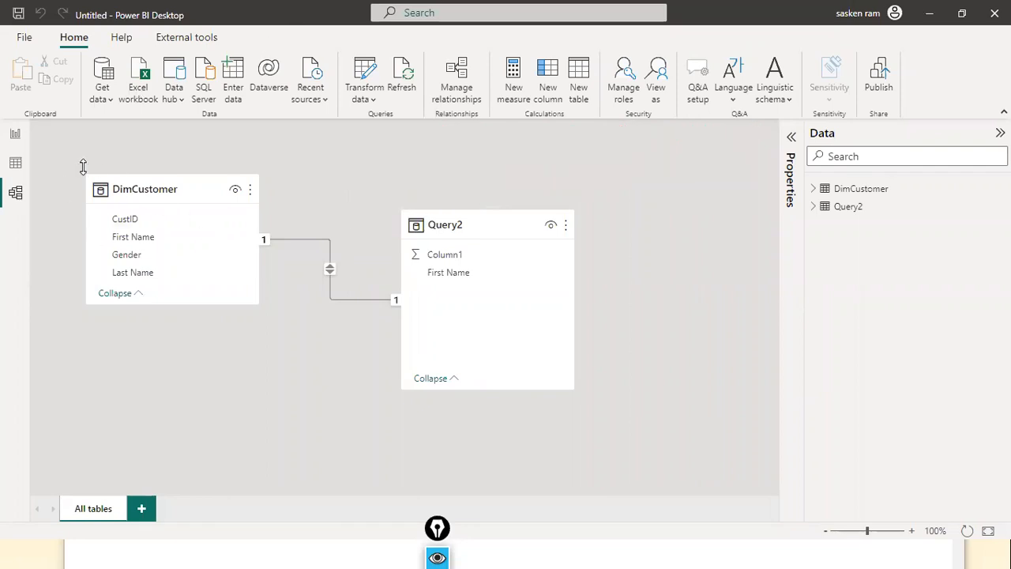
{"action": "key", "text": "alt+Tab"}
{"action": "left_click", "coordinate": [193, 303]}
{"action": "key", "text": "alt+Tab"}
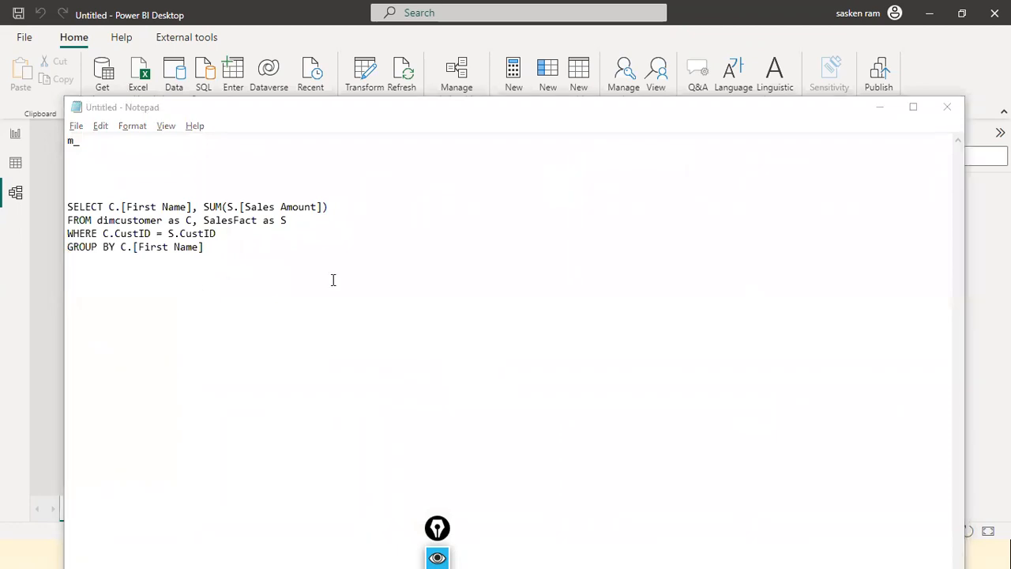
{"action": "key", "text": "alt+Tab"}
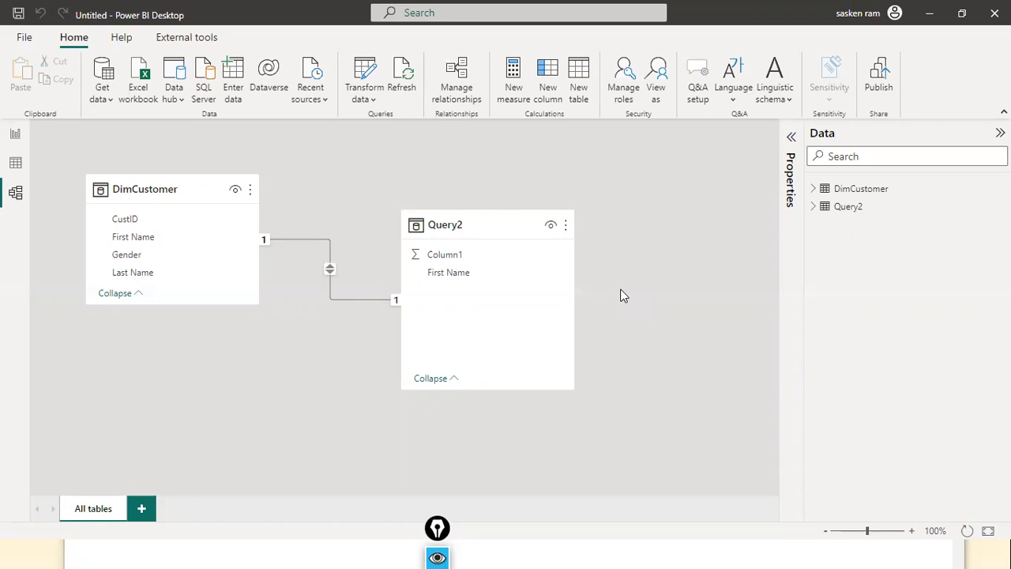
{"action": "key", "text": "alt+Tab"}
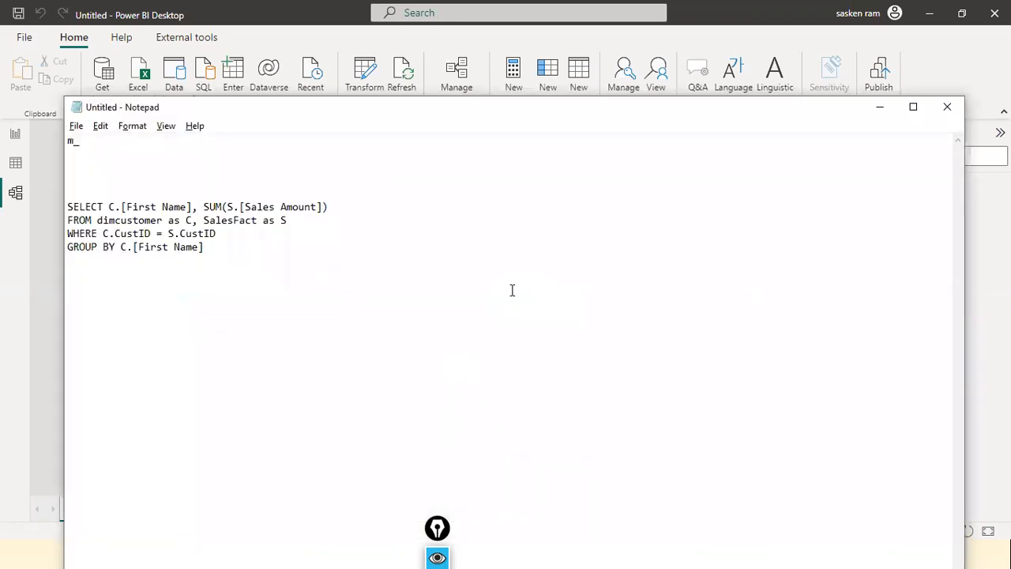
Copy the SELECT query from Notepad and display the rows of the Query2 table in Power BI
{"action": "left_click_drag", "start_coordinate": [349, 272], "coordinate": [3, 210]}
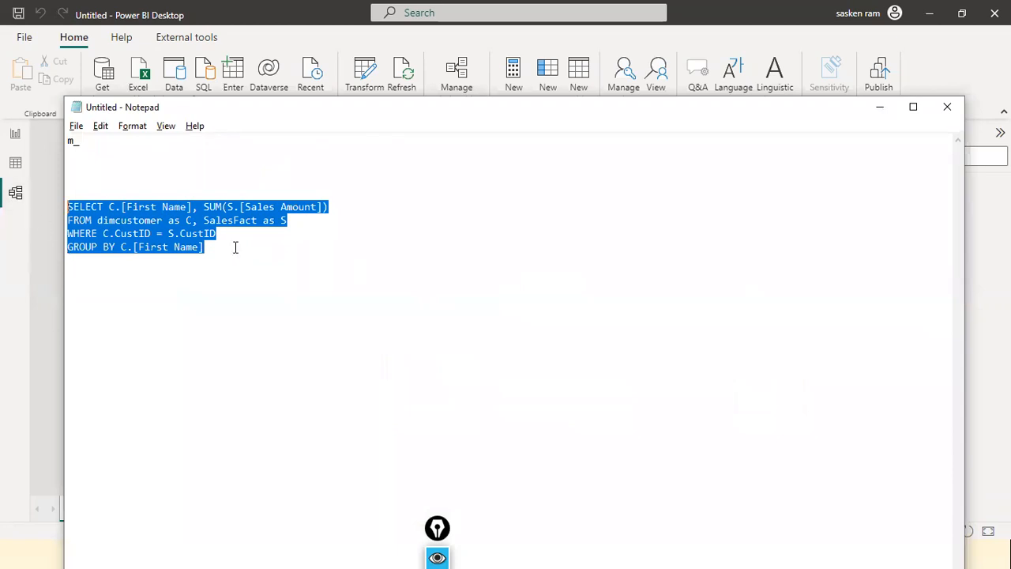
{"action": "left_click", "coordinate": [58, 204]}
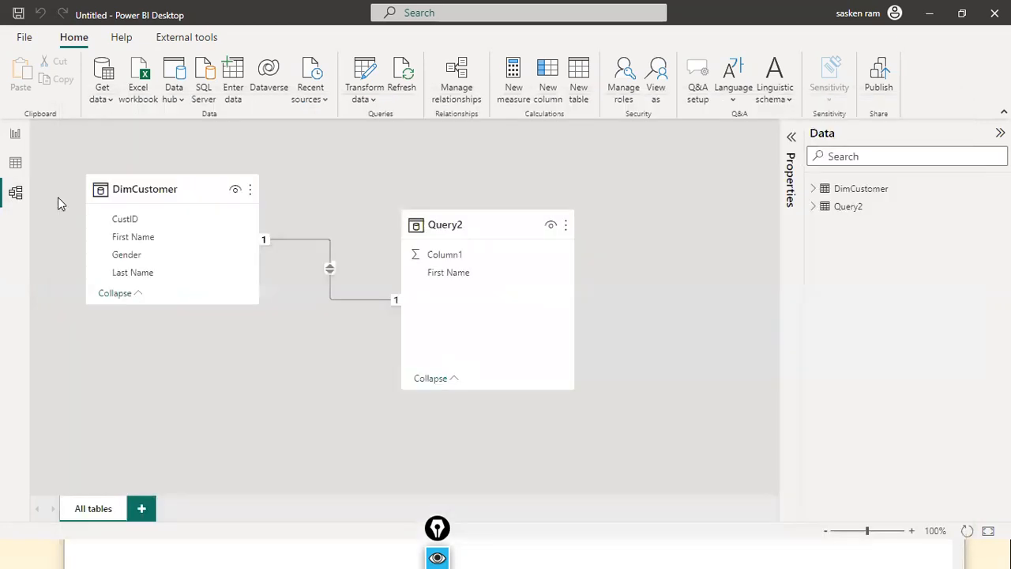
{"action": "left_click", "coordinate": [15, 164]}
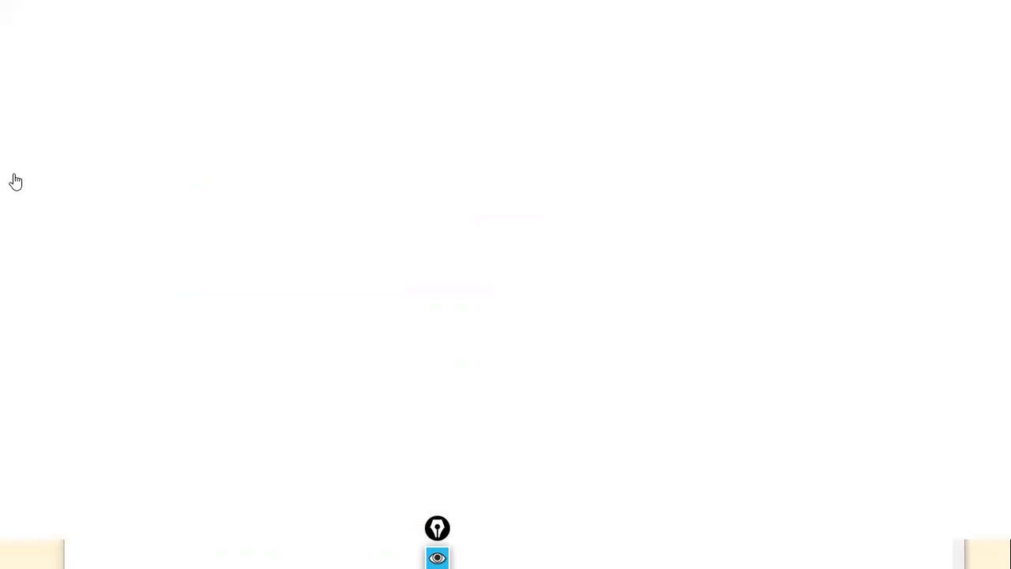
{"action": "left_click", "coordinate": [873, 207]}
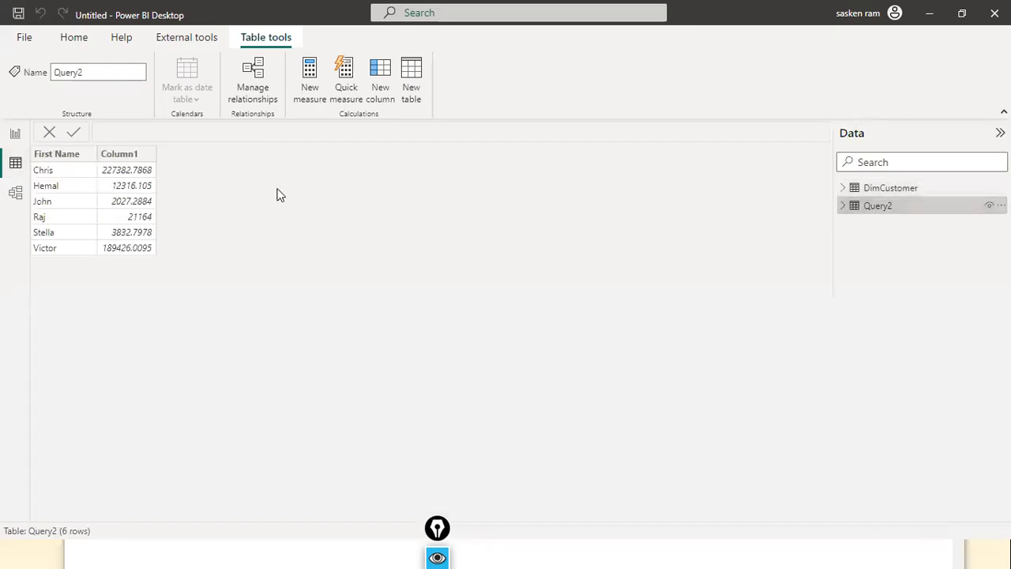
Start a new SQL Server database connection from the report view and clear the query pasted as its server
{"action": "left_click", "coordinate": [15, 134]}
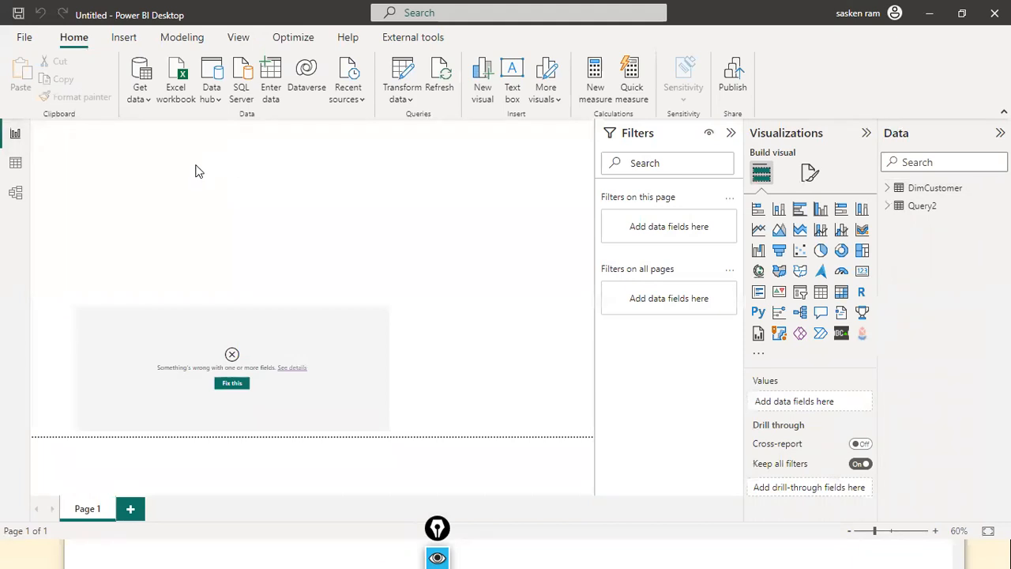
{"action": "left_click", "coordinate": [241, 101]}
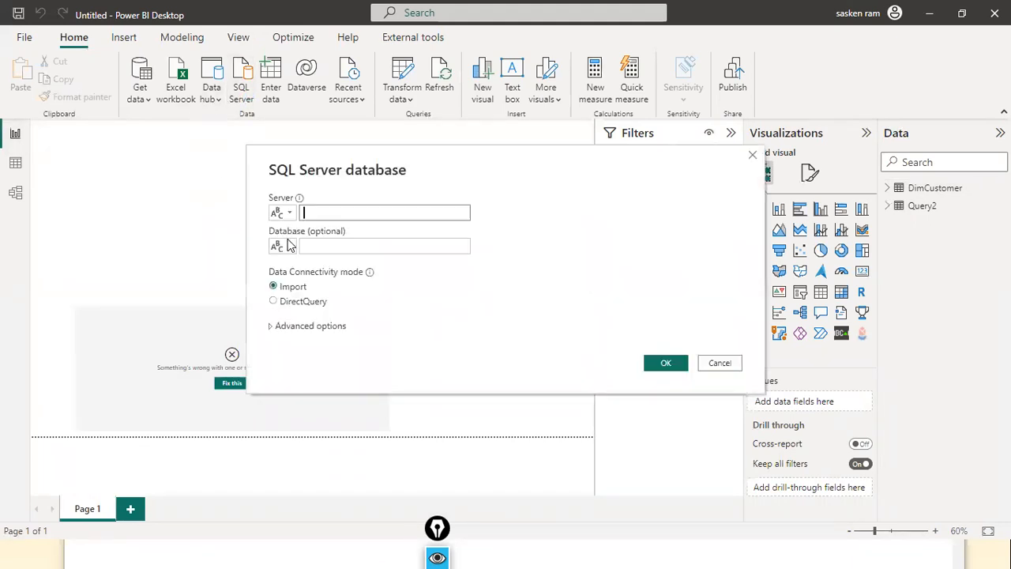
{"action": "key", "text": "ctrl+v"}
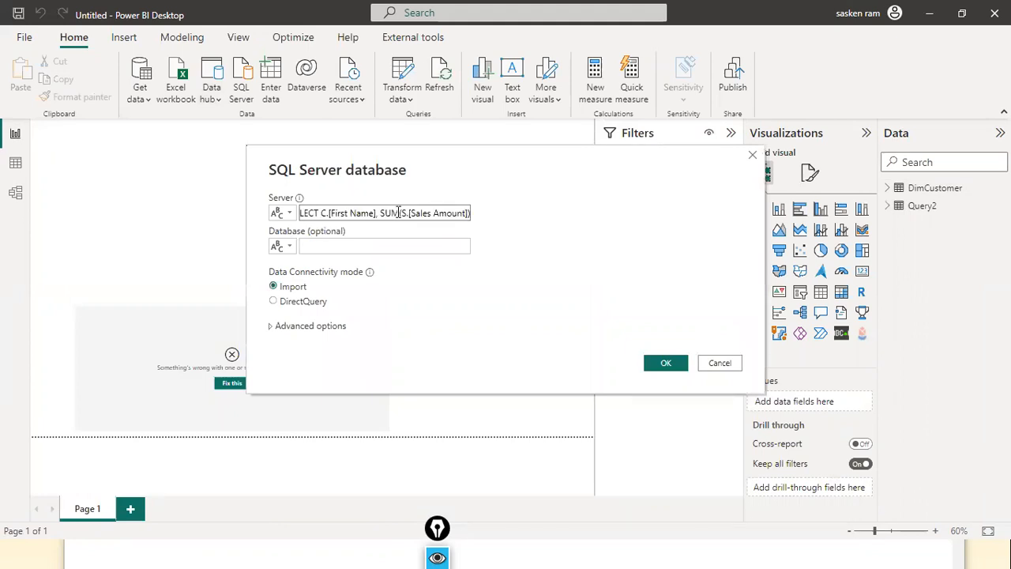
{"action": "key", "text": "ctrl+a"}
{"action": "key", "text": "BackSpace"}
Copy the server name localhost\SQLEXPRESS03 from SQL Server Management Studio and enter it as the server in Power BI's connection dialog
{"action": "key", "text": "alt+Tab"}
{"action": "key", "text": "alt+Tab"}
{"action": "key", "text": "alt+Tab"}
{"action": "key", "text": "alt+Tab"}
{"action": "key", "text": "alt+Tab"}
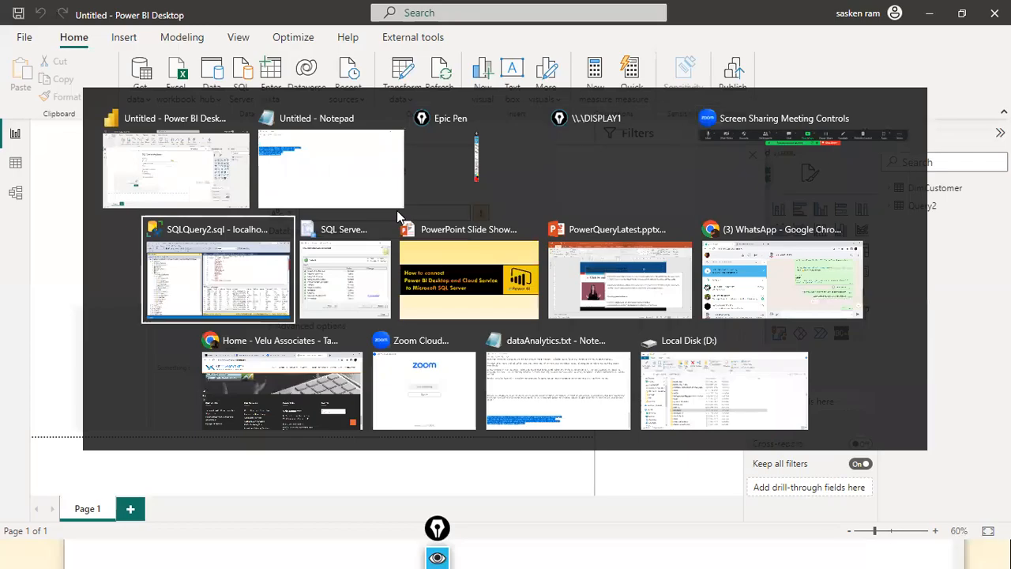
{"action": "left_click", "coordinate": [46, 107]}
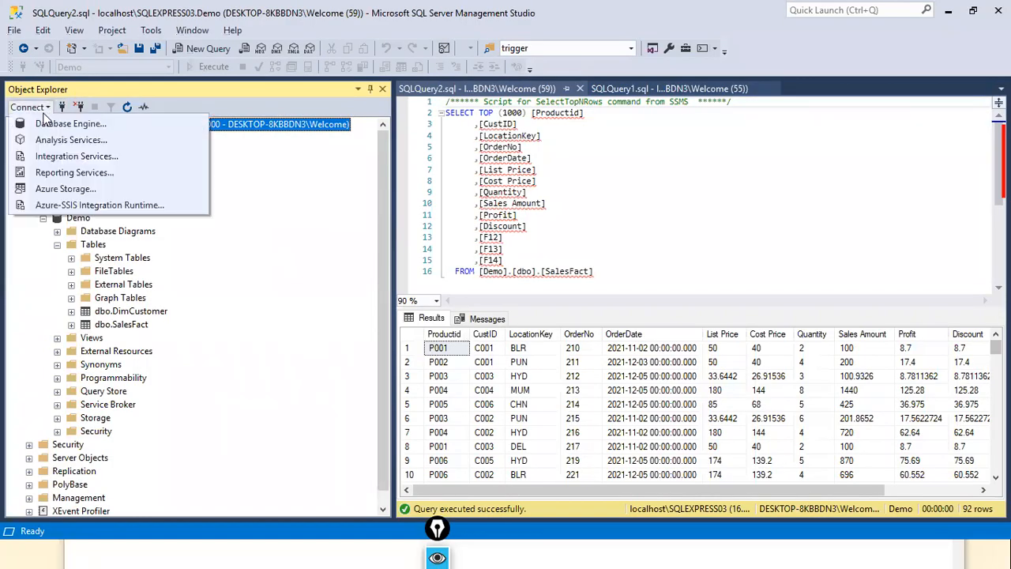
{"action": "left_click", "coordinate": [46, 128]}
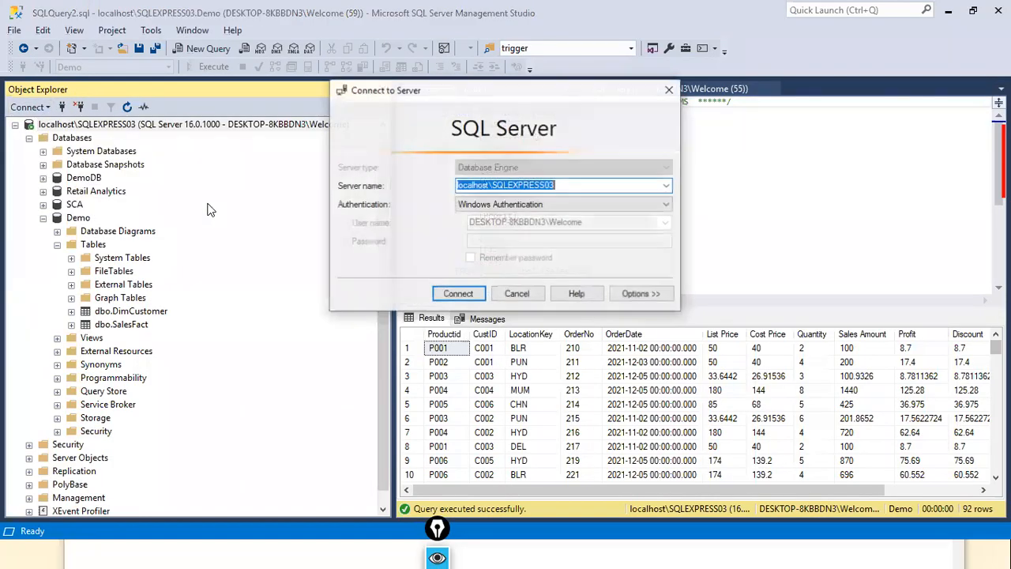
{"action": "right_click", "coordinate": [559, 193]}
{"action": "left_click", "coordinate": [605, 232]}
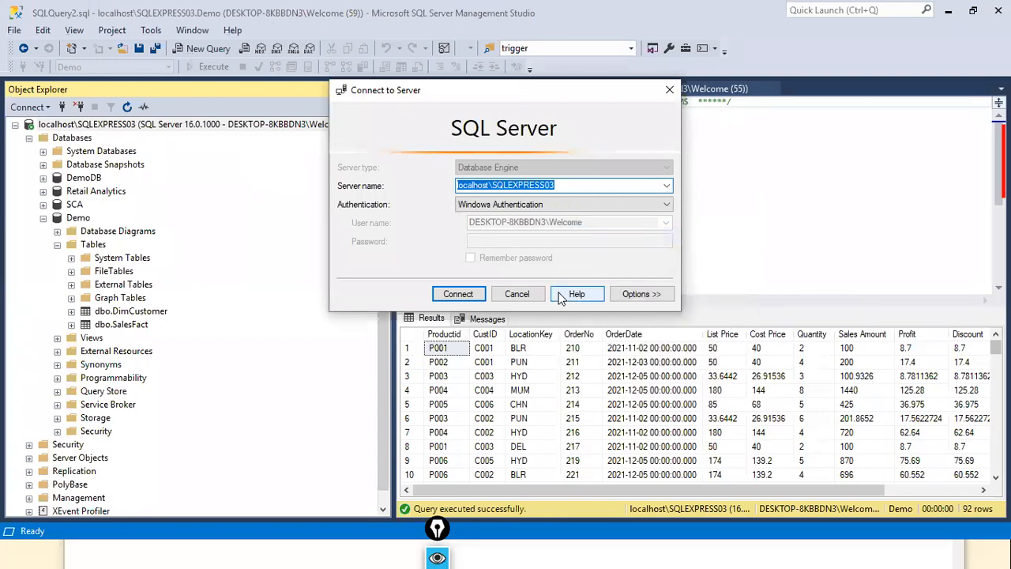
{"action": "key", "text": "alt+Tab"}
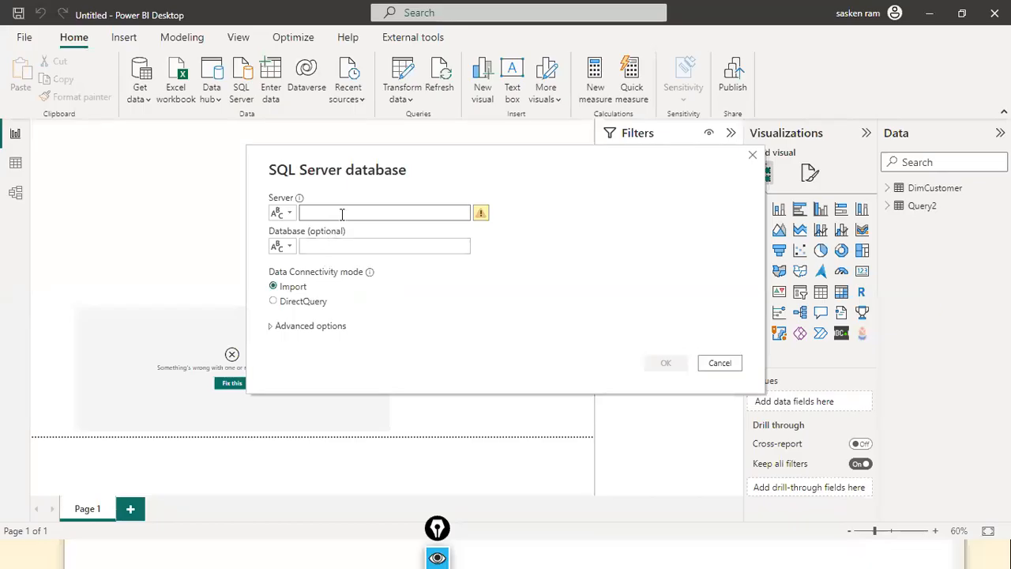
{"action": "key", "text": "ctrl+v"}
Set the database to Demo, choose the DirectQuery connectivity mode and expand the advanced options
{"action": "left_click", "coordinate": [333, 245]}
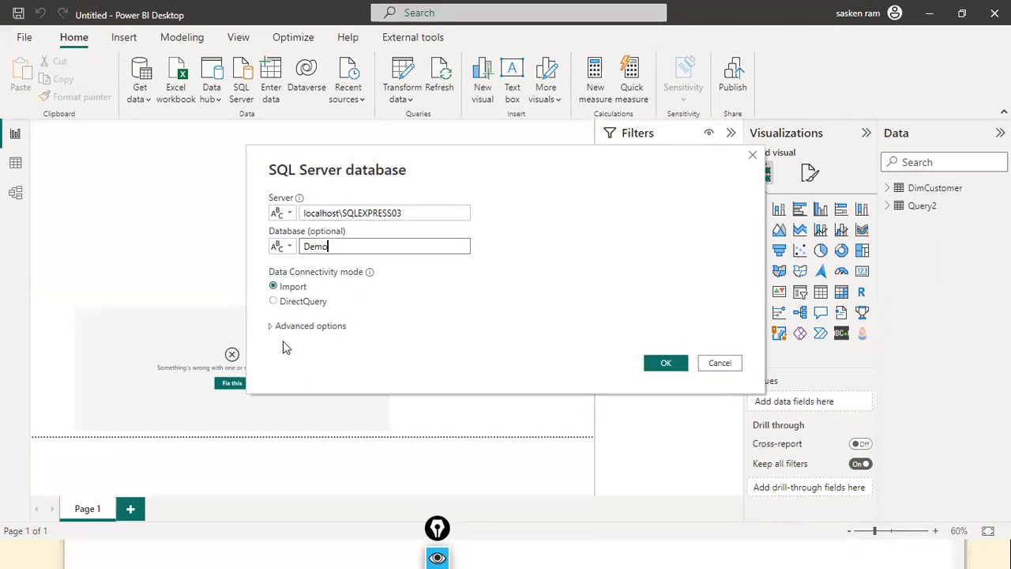
{"action": "left_click", "coordinate": [287, 301]}
{"action": "left_click", "coordinate": [291, 325]}
Try to load the Notepad query totalling Sales Amount by First Name as the DirectQuery connection's SQL statement
{"action": "left_click", "coordinate": [292, 349]}
{"action": "key", "text": "alt+Tab"}
{"action": "key", "text": "Tab"}
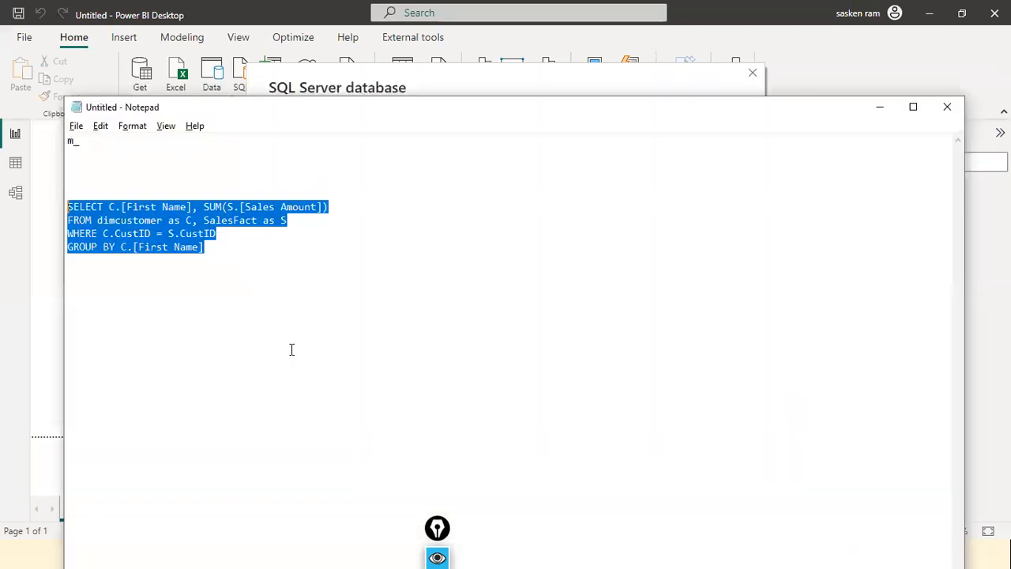
{"action": "key", "text": "alt+Tab"}
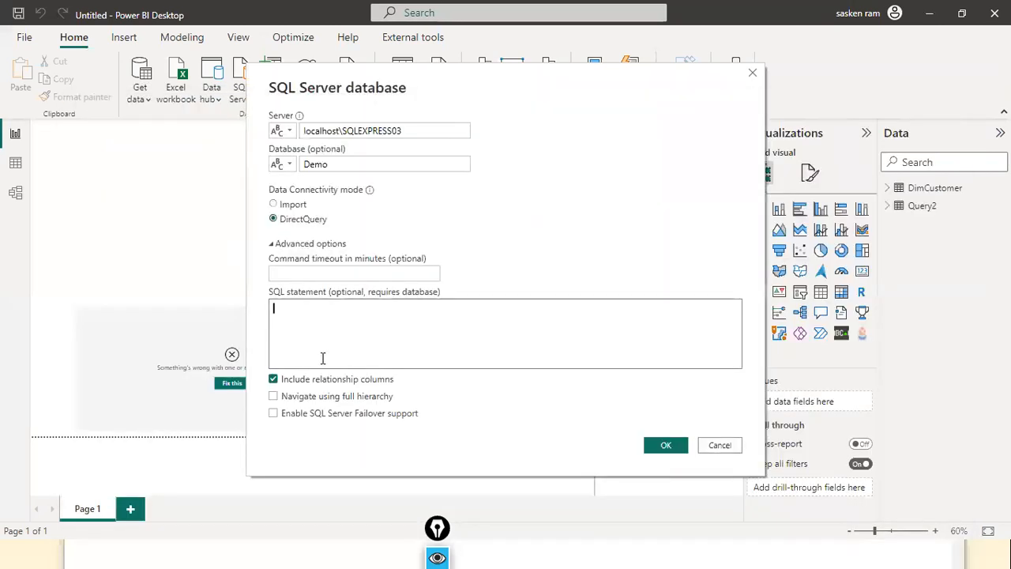
{"action": "key", "text": "ctrl+v"}
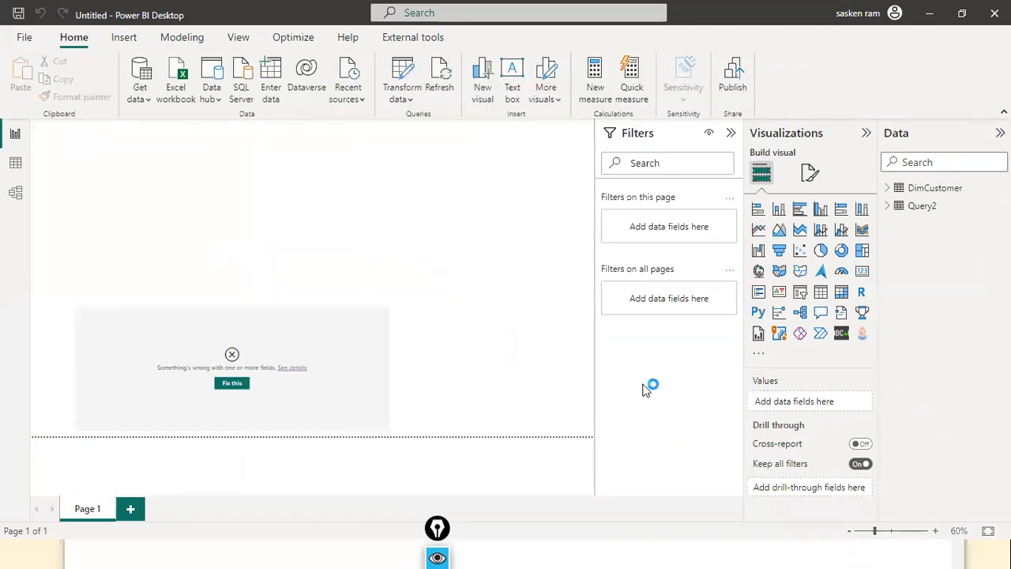
{"action": "left_click", "coordinate": [649, 481]}
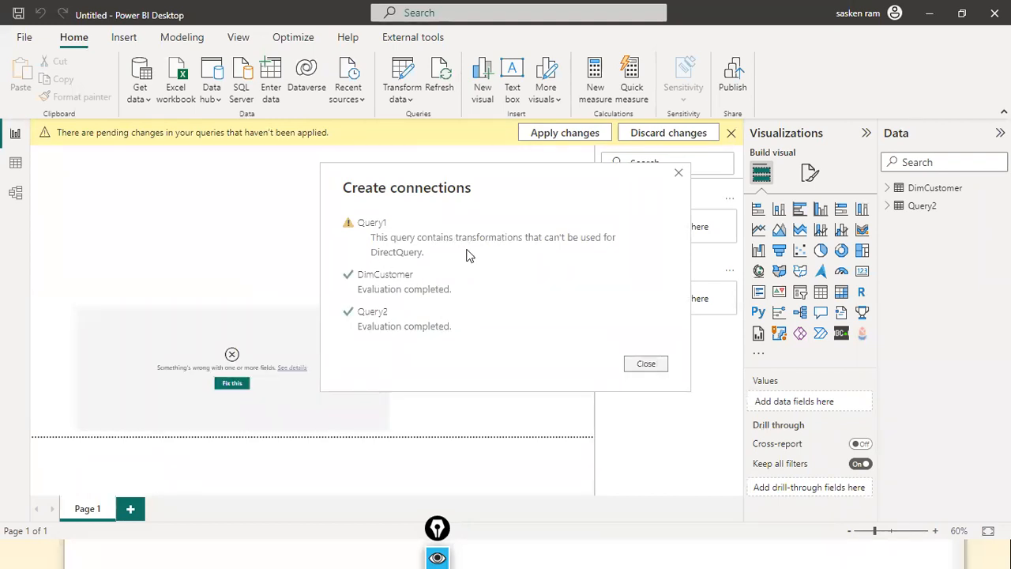
Dismiss the connection report and discard the pending changes to Query1
{"action": "left_click", "coordinate": [646, 363]}
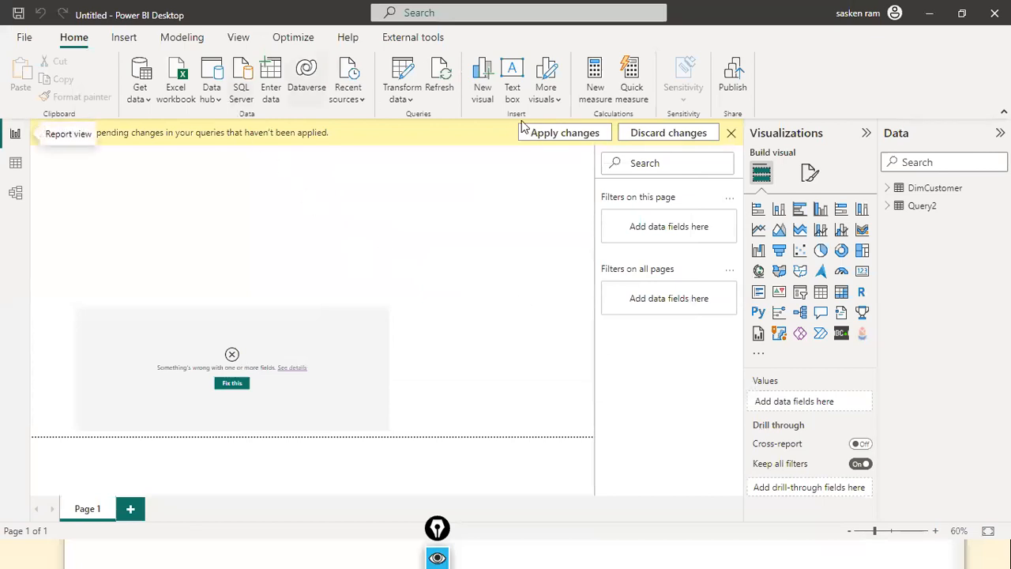
{"action": "left_click", "coordinate": [637, 133]}
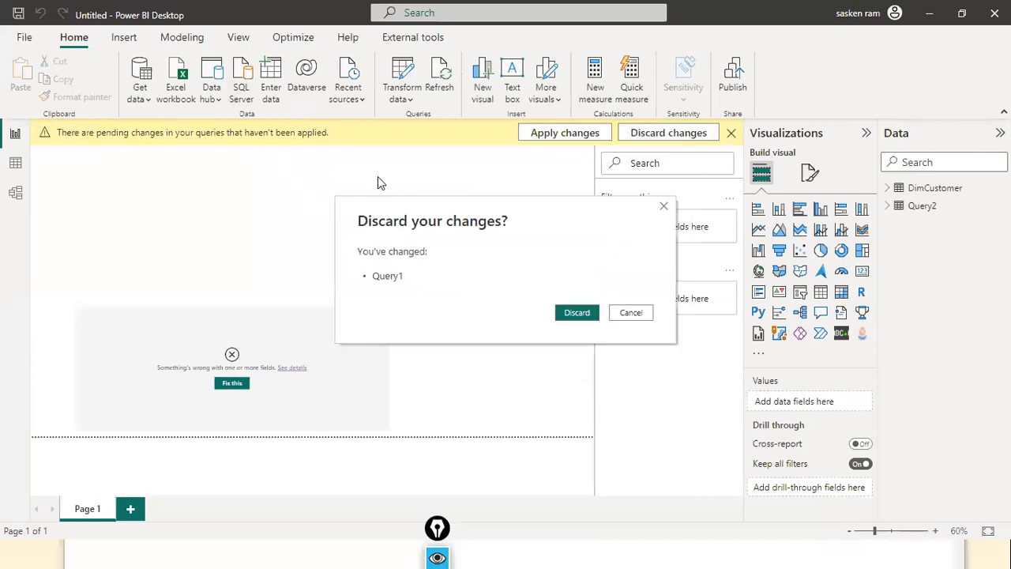
{"action": "left_click", "coordinate": [577, 313]}
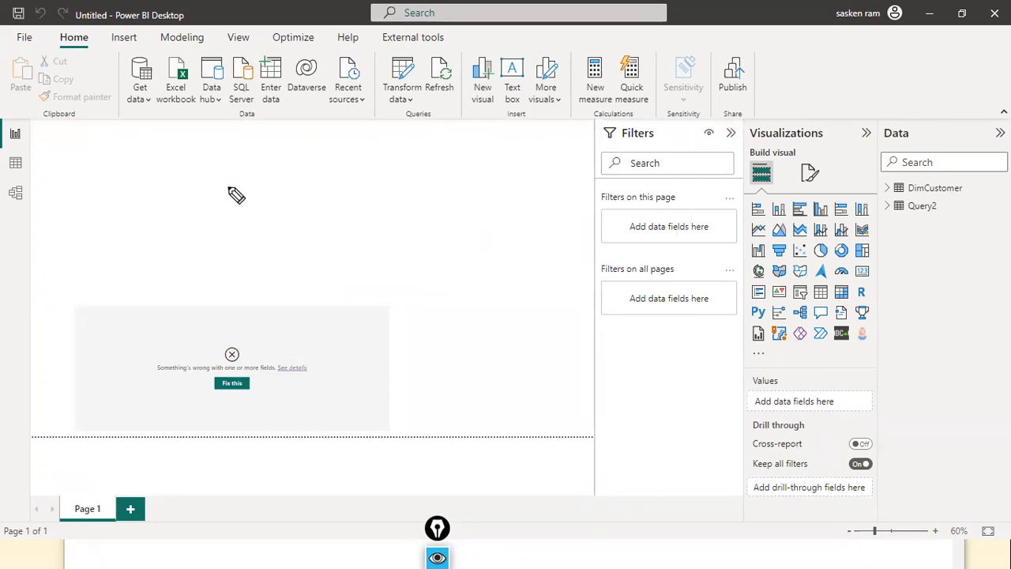
Handwrite a Scenario 1 note on screen pairing Import with DimCustomer and Direct query with SalesFact
{"action": "left_click_drag", "start_coordinate": [210, 131], "coordinate": [210, 150]}
{"action": "left_click", "coordinate": [218, 145]}
{"action": "mouse_move", "coordinate": [116, 170]}
{"action": "left_mouse_down"}
{"action": "mouse_move", "coordinate": [104, 152]}
{"action": "mouse_move", "coordinate": [126, 160]}
{"action": "mouse_move", "coordinate": [156, 139]}
{"action": "left_mouse_up"}
{"action": "left_click_drag", "start_coordinate": [115, 183], "coordinate": [169, 159]}
{"action": "mouse_move", "coordinate": [242, 150]}
{"action": "left_mouse_down"}
{"action": "mouse_move", "coordinate": [402, 136]}
{"action": "mouse_move", "coordinate": [424, 145]}
{"action": "mouse_move", "coordinate": [477, 132]}
{"action": "left_mouse_up"}
{"action": "left_click_drag", "start_coordinate": [374, 154], "coordinate": [473, 143]}
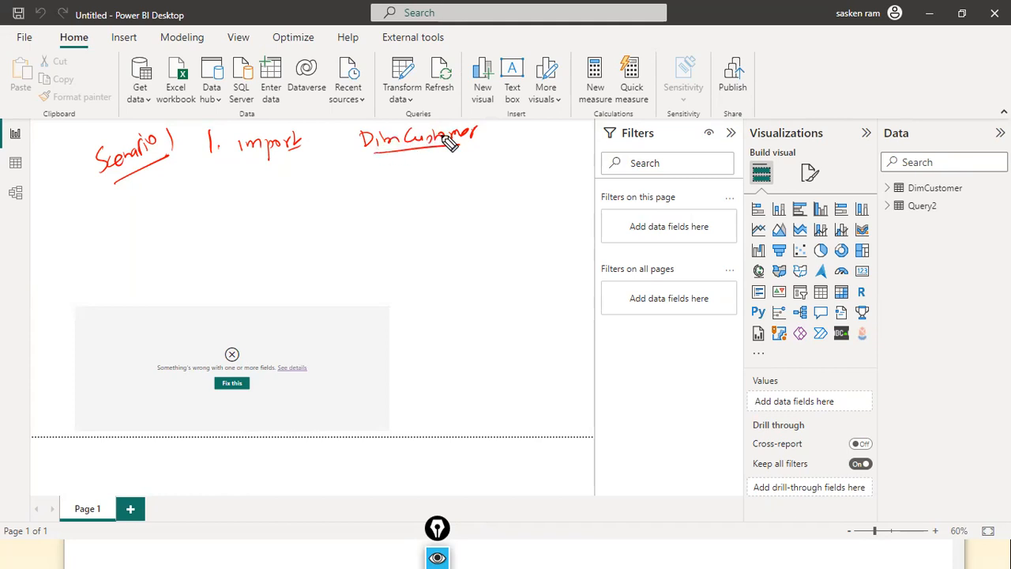
{"action": "left_click_drag", "start_coordinate": [319, 141], "coordinate": [339, 142]}
{"action": "mouse_move", "coordinate": [207, 187]}
{"action": "left_mouse_down"}
{"action": "mouse_move", "coordinate": [222, 200]}
{"action": "mouse_move", "coordinate": [268, 185]}
{"action": "mouse_move", "coordinate": [314, 196]}
{"action": "mouse_move", "coordinate": [353, 183]}
{"action": "mouse_move", "coordinate": [384, 194]}
{"action": "mouse_move", "coordinate": [478, 181]}
{"action": "left_mouse_up"}
{"action": "left_click", "coordinate": [225, 198]}
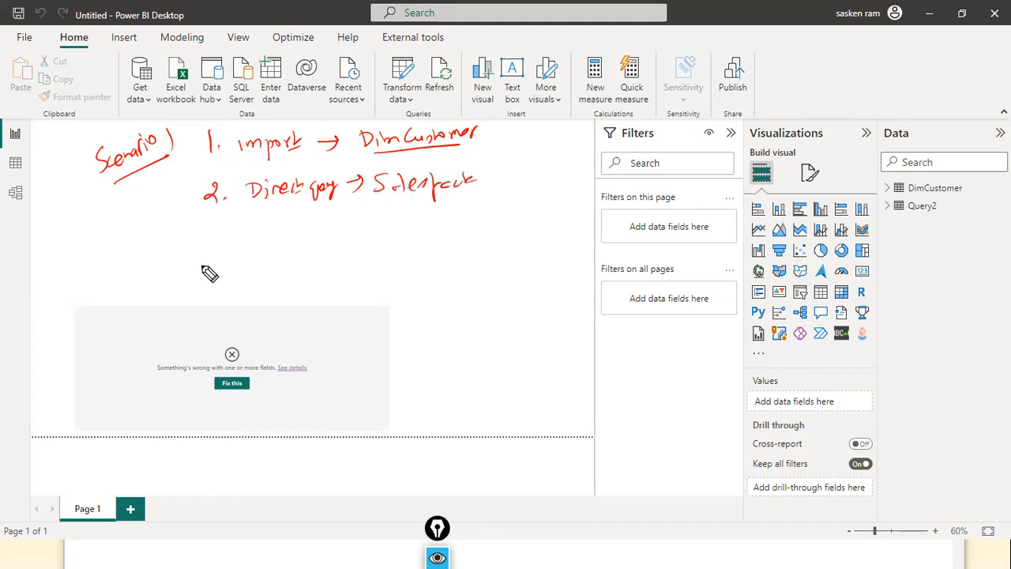
Handwrite an underlined Scenario 2 note reading query with an arrow, and bracket the two Scenario 1 lines
{"action": "mouse_move", "coordinate": [128, 234]}
{"action": "left_mouse_down"}
{"action": "mouse_move", "coordinate": [121, 254]}
{"action": "mouse_move", "coordinate": [207, 231]}
{"action": "left_mouse_up"}
{"action": "mouse_move", "coordinate": [133, 262]}
{"action": "left_mouse_down"}
{"action": "mouse_move", "coordinate": [210, 231]}
{"action": "mouse_move", "coordinate": [291, 227]}
{"action": "mouse_move", "coordinate": [286, 253]}
{"action": "left_mouse_up"}
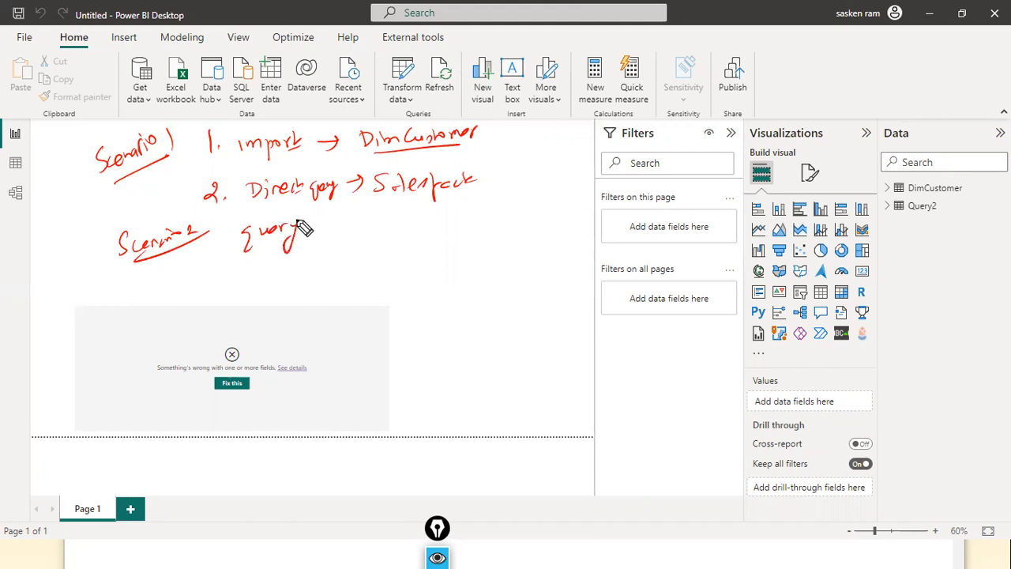
{"action": "mouse_move", "coordinate": [496, 127]}
{"action": "left_mouse_down"}
{"action": "mouse_move", "coordinate": [504, 165]}
{"action": "mouse_move", "coordinate": [490, 174]}
{"action": "left_mouse_up"}
{"action": "mouse_move", "coordinate": [307, 250]}
{"action": "left_mouse_down"}
{"action": "mouse_move", "coordinate": [332, 233]}
{"action": "mouse_move", "coordinate": [329, 242]}
{"action": "left_mouse_up"}
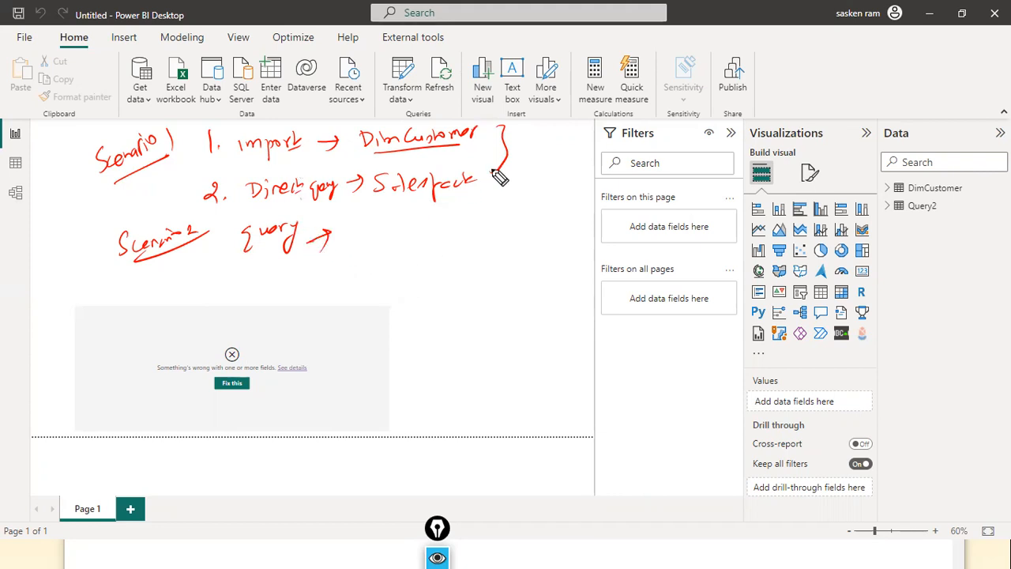
{"action": "mouse_move", "coordinate": [501, 126]}
{"action": "left_mouse_down"}
{"action": "mouse_move", "coordinate": [513, 149]}
{"action": "mouse_move", "coordinate": [497, 184]}
{"action": "left_mouse_up"}
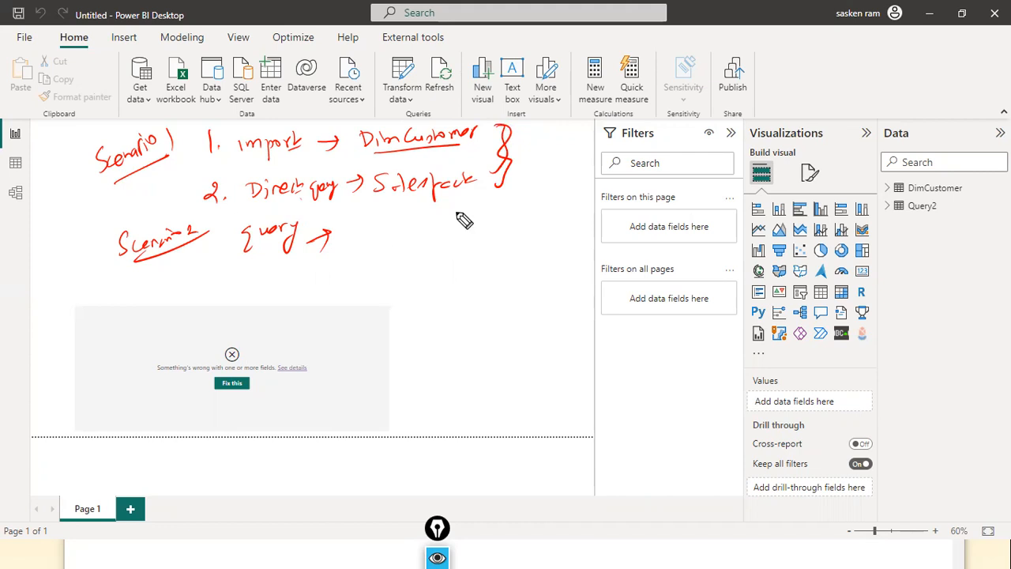
Switch to Notepad to show the SQL query beneath the handwritten notes
{"action": "key", "text": "alt"}
{"action": "key", "text": "alt+Tab"}
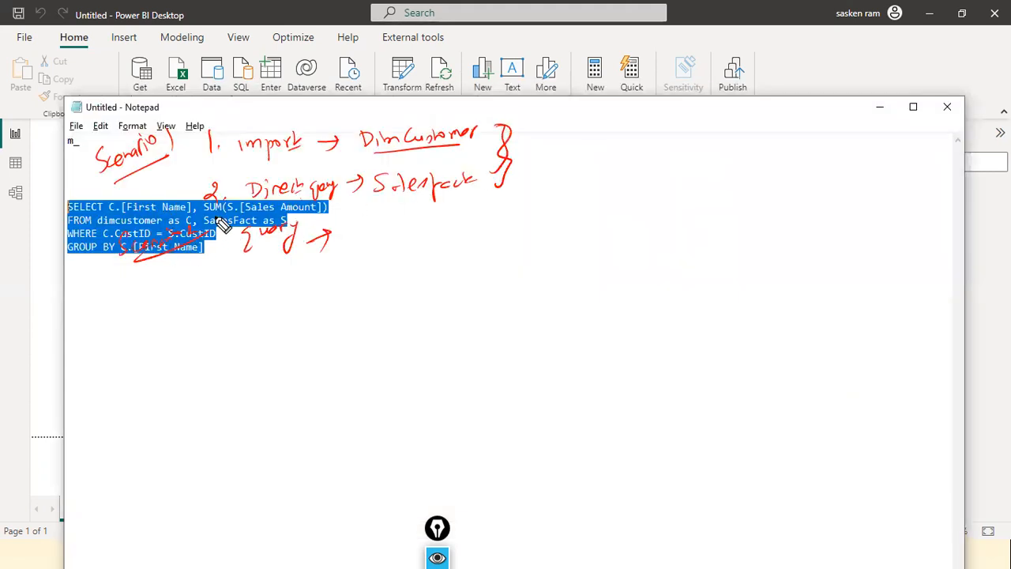
{"action": "key", "text": "Delete"}
{"action": "key", "text": "alt"}
{"action": "key", "text": "alt"}
{"action": "key", "text": "ctrl+z"}
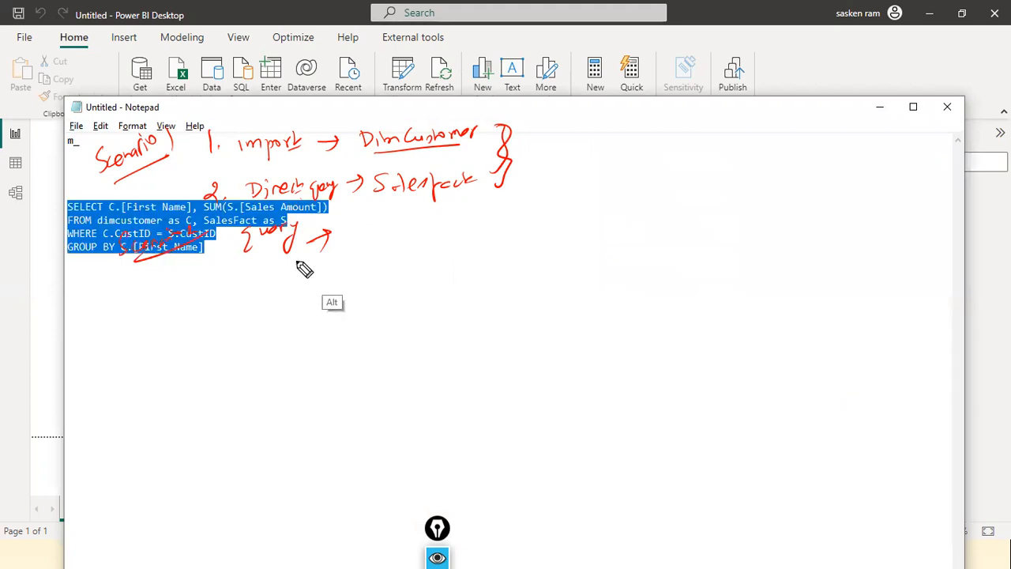
{"action": "key", "text": "alt"}
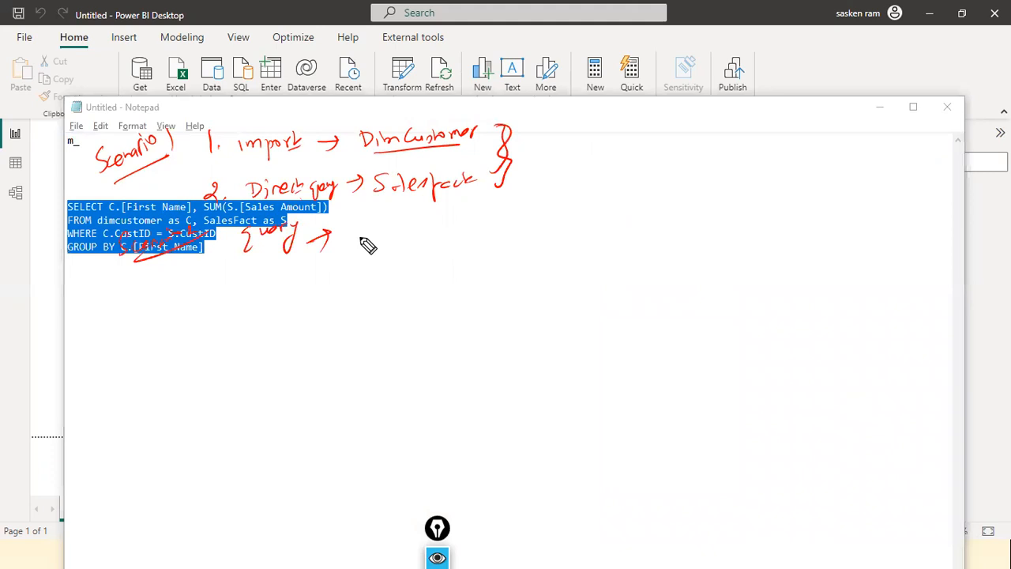
Handwrite beside the Scenario 2 query that it throws an error due to a direct query limitation, with SalesFact looped back by an arrow
{"action": "left_click_drag", "start_coordinate": [378, 231], "coordinate": [434, 220]}
{"action": "left_click_drag", "start_coordinate": [451, 223], "coordinate": [628, 182]}
{"action": "mouse_move", "coordinate": [493, 230]}
{"action": "left_mouse_down"}
{"action": "mouse_move", "coordinate": [518, 242]}
{"action": "mouse_move", "coordinate": [531, 228]}
{"action": "mouse_move", "coordinate": [590, 225]}
{"action": "mouse_move", "coordinate": [661, 198]}
{"action": "left_mouse_up"}
{"action": "mouse_move", "coordinate": [546, 251]}
{"action": "left_mouse_down"}
{"action": "mouse_move", "coordinate": [549, 261]}
{"action": "mouse_move", "coordinate": [592, 253]}
{"action": "mouse_move", "coordinate": [650, 226]}
{"action": "mouse_move", "coordinate": [650, 237]}
{"action": "left_mouse_up"}
{"action": "left_click_drag", "start_coordinate": [686, 207], "coordinate": [741, 182]}
{"action": "mouse_move", "coordinate": [689, 237]}
{"action": "left_mouse_down"}
{"action": "mouse_move", "coordinate": [681, 241]}
{"action": "mouse_move", "coordinate": [786, 207]}
{"action": "mouse_move", "coordinate": [745, 158]}
{"action": "mouse_move", "coordinate": [357, 213]}
{"action": "left_mouse_up"}
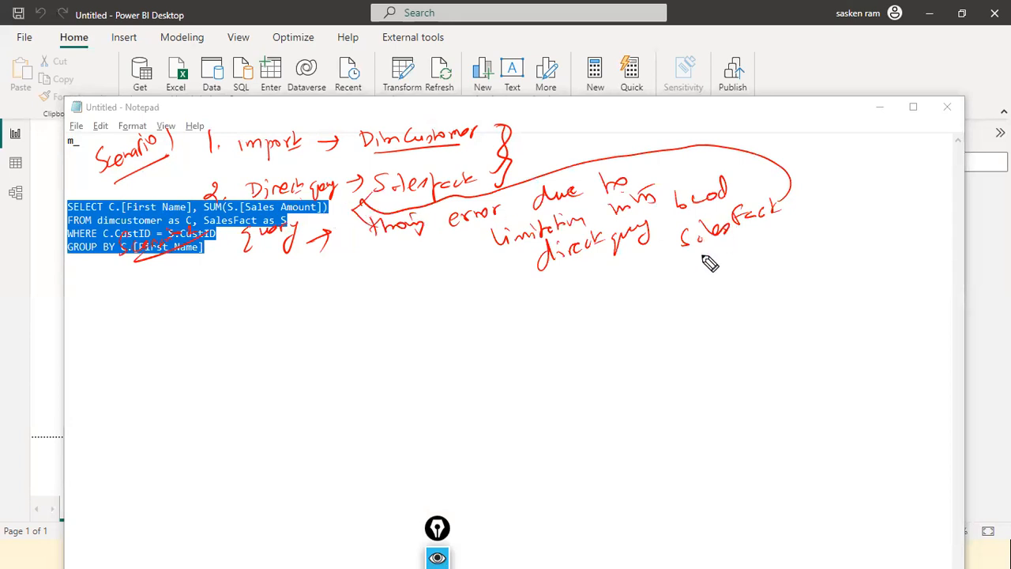
Underline the word query in Scenario 2 and add tick marks beside the Scenario 1 Import and Direct query lines
{"action": "left_click_drag", "start_coordinate": [257, 267], "coordinate": [299, 246]}
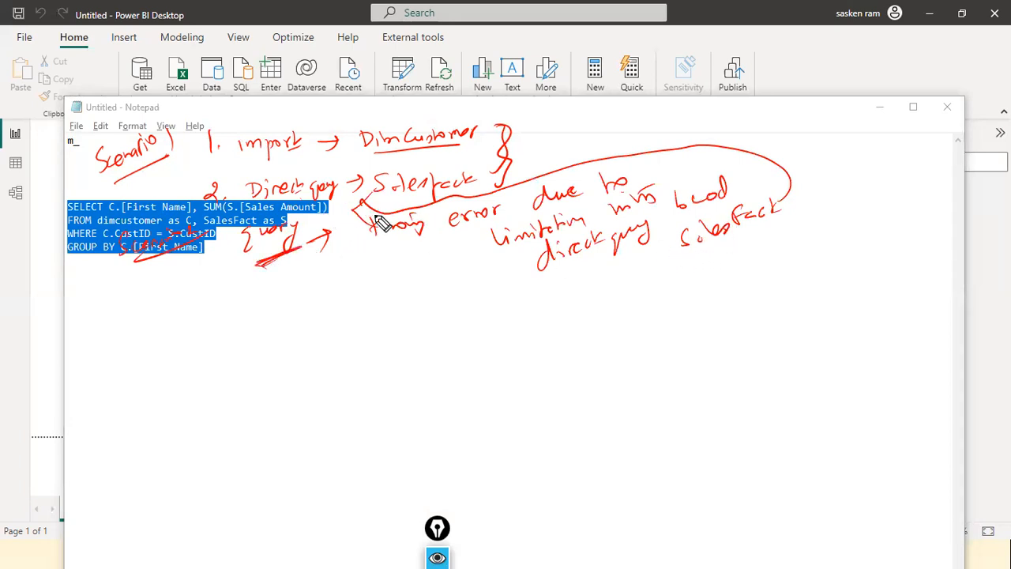
{"action": "mouse_move", "coordinate": [501, 128]}
{"action": "left_mouse_down"}
{"action": "mouse_move", "coordinate": [510, 186]}
{"action": "mouse_move", "coordinate": [485, 125]}
{"action": "mouse_move", "coordinate": [519, 135]}
{"action": "mouse_move", "coordinate": [556, 109]}
{"action": "left_mouse_up"}
{"action": "left_click_drag", "start_coordinate": [506, 185], "coordinate": [536, 161]}
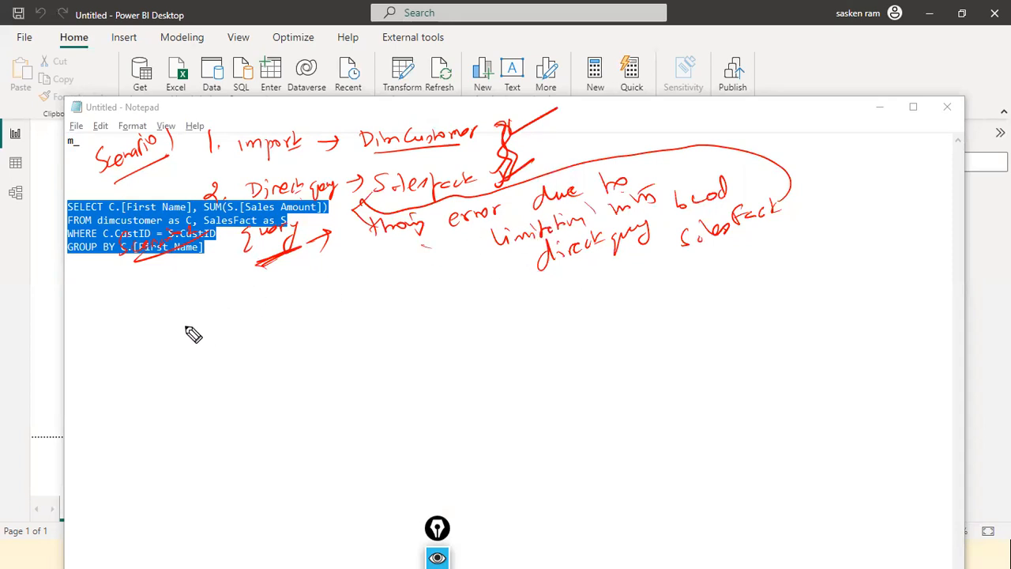
{"action": "left_click_drag", "start_coordinate": [359, 208], "coordinate": [533, 183]}
Add arrowed Scenario 2 notes reading removed SalesFact and Same query, import with a tick, and underline query and import
{"action": "mouse_move", "coordinate": [191, 194]}
{"action": "left_mouse_down"}
{"action": "mouse_move", "coordinate": [274, 294]}
{"action": "mouse_move", "coordinate": [339, 309]}
{"action": "mouse_move", "coordinate": [390, 293]}
{"action": "mouse_move", "coordinate": [382, 271]}
{"action": "mouse_move", "coordinate": [456, 300]}
{"action": "mouse_move", "coordinate": [496, 279]}
{"action": "left_mouse_up"}
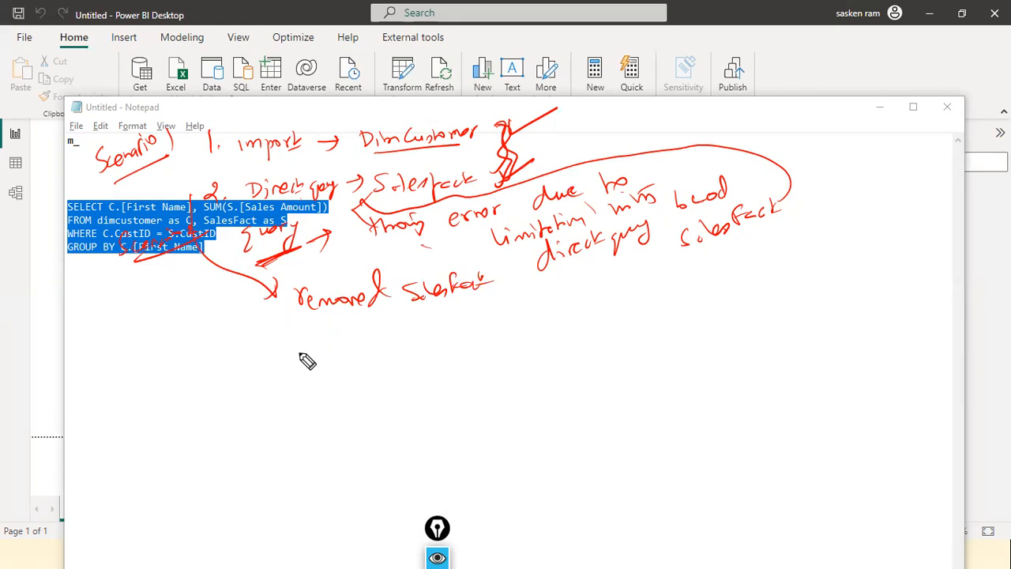
{"action": "mouse_move", "coordinate": [237, 271]}
{"action": "left_mouse_down"}
{"action": "mouse_move", "coordinate": [322, 364]}
{"action": "mouse_move", "coordinate": [334, 365]}
{"action": "mouse_move", "coordinate": [344, 347]}
{"action": "mouse_move", "coordinate": [485, 360]}
{"action": "mouse_move", "coordinate": [519, 346]}
{"action": "mouse_move", "coordinate": [513, 352]}
{"action": "mouse_move", "coordinate": [582, 352]}
{"action": "mouse_move", "coordinate": [636, 341]}
{"action": "left_mouse_up"}
{"action": "mouse_move", "coordinate": [632, 336]}
{"action": "left_mouse_down"}
{"action": "mouse_move", "coordinate": [637, 345]}
{"action": "mouse_move", "coordinate": [714, 337]}
{"action": "mouse_move", "coordinate": [766, 297]}
{"action": "left_mouse_up"}
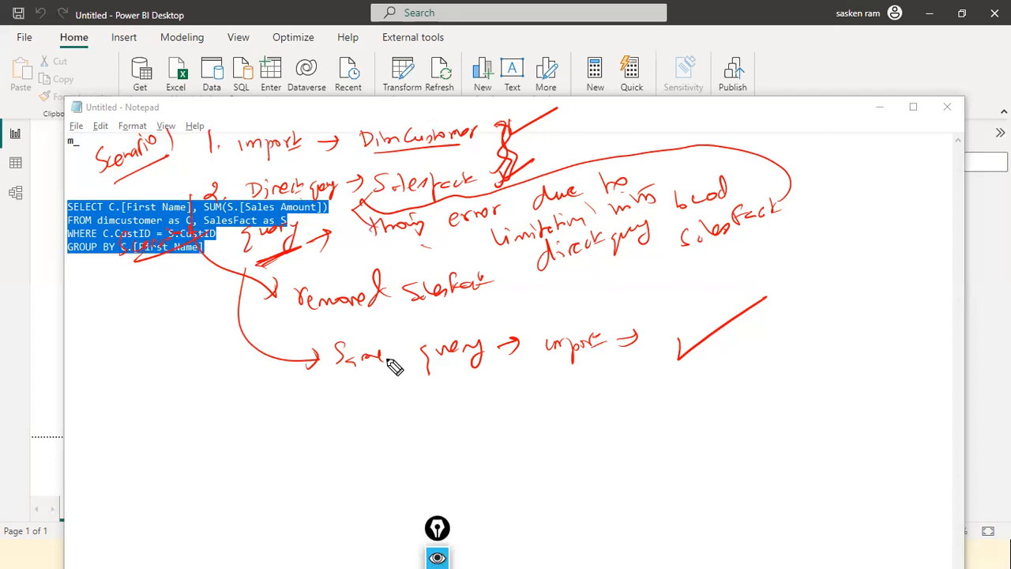
{"action": "left_click_drag", "start_coordinate": [418, 387], "coordinate": [483, 380]}
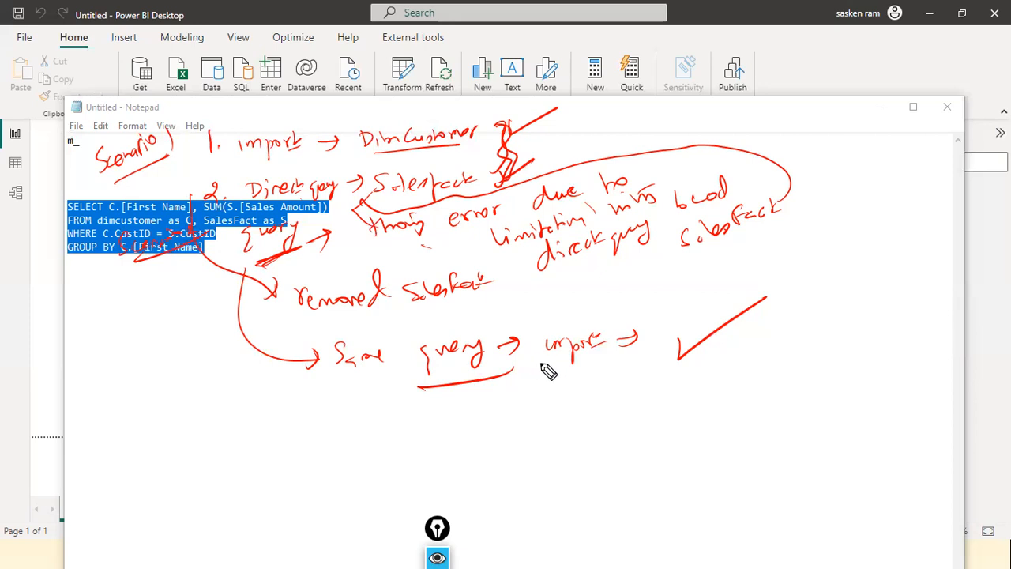
{"action": "left_click_drag", "start_coordinate": [544, 384], "coordinate": [584, 373]}
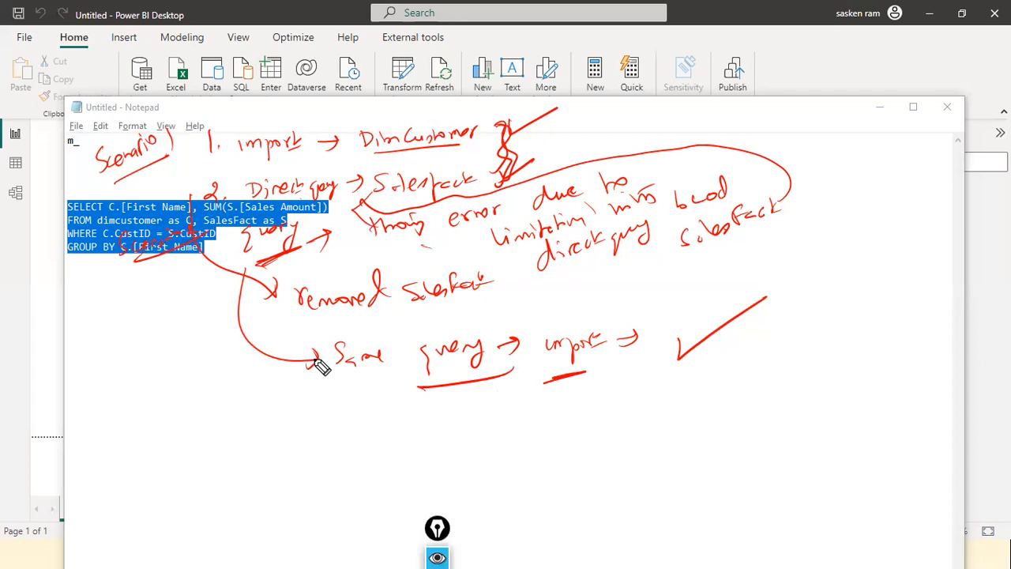
Draw an arrow pointing up at the SQL query and add another underline beneath import in the Same query note
{"action": "key", "text": "alt+Tab"}
{"action": "mouse_move", "coordinate": [79, 324]}
{"action": "left_mouse_down"}
{"action": "mouse_move", "coordinate": [90, 282]}
{"action": "mouse_move", "coordinate": [96, 300]}
{"action": "left_mouse_up"}
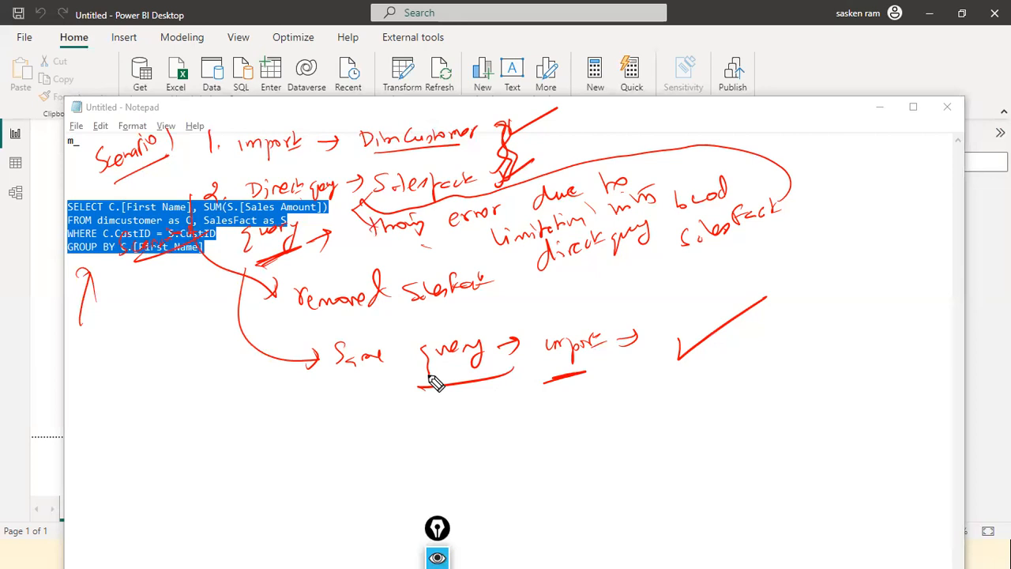
{"action": "left_click_drag", "start_coordinate": [576, 376], "coordinate": [571, 351]}
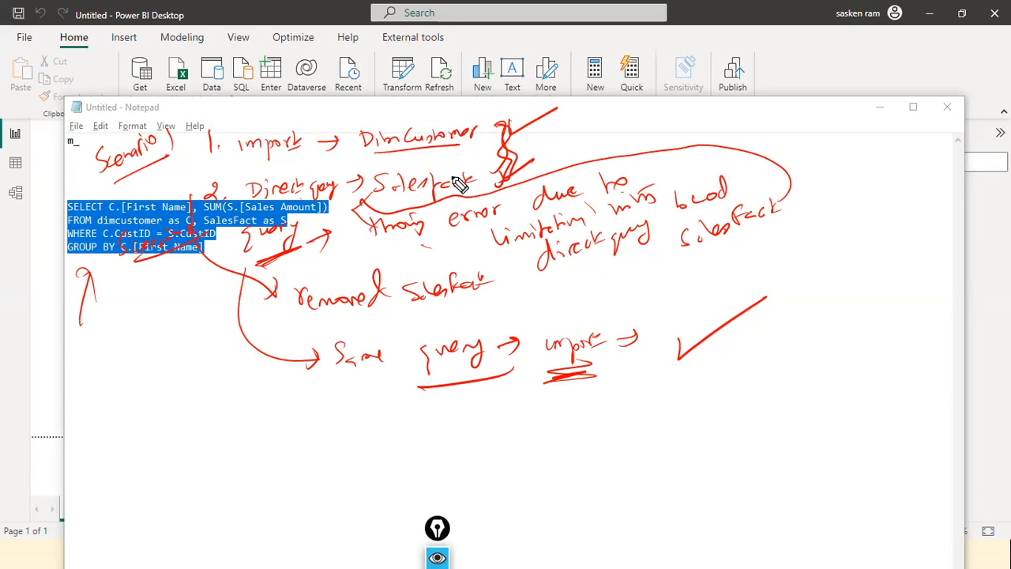
Underline Scenario 1 again, write Step 1 linked to Scenario 1 by a ticked double arrow, and write an underlined Step 2 below it
{"action": "left_click_drag", "start_coordinate": [126, 180], "coordinate": [193, 151]}
{"action": "left_click_drag", "start_coordinate": [790, 130], "coordinate": [768, 152]}
{"action": "left_click_drag", "start_coordinate": [796, 132], "coordinate": [834, 162]}
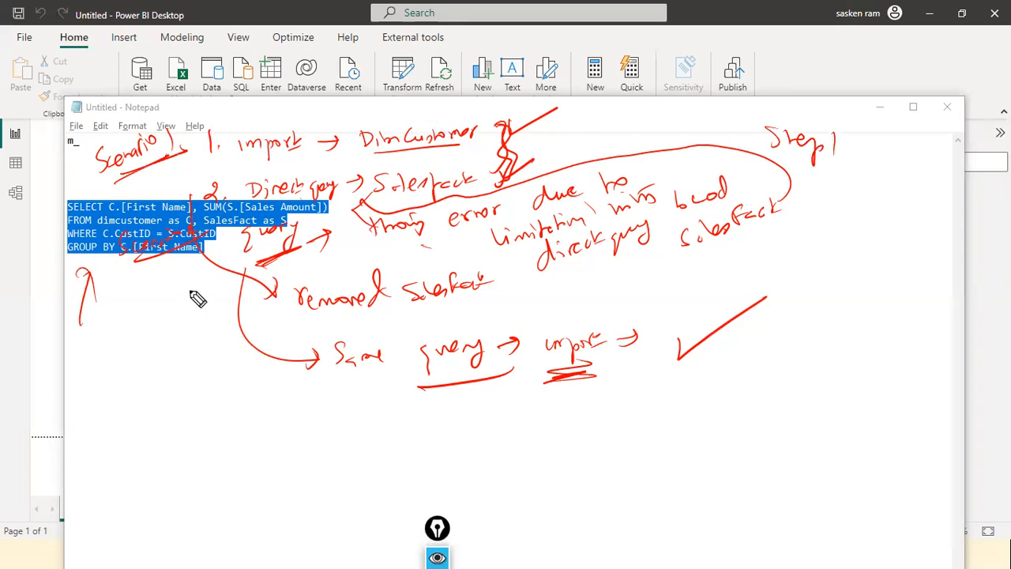
{"action": "mouse_move", "coordinate": [797, 219]}
{"action": "left_mouse_down"}
{"action": "mouse_move", "coordinate": [803, 212]}
{"action": "mouse_move", "coordinate": [835, 234]}
{"action": "mouse_move", "coordinate": [858, 226]}
{"action": "mouse_move", "coordinate": [841, 233]}
{"action": "left_mouse_up"}
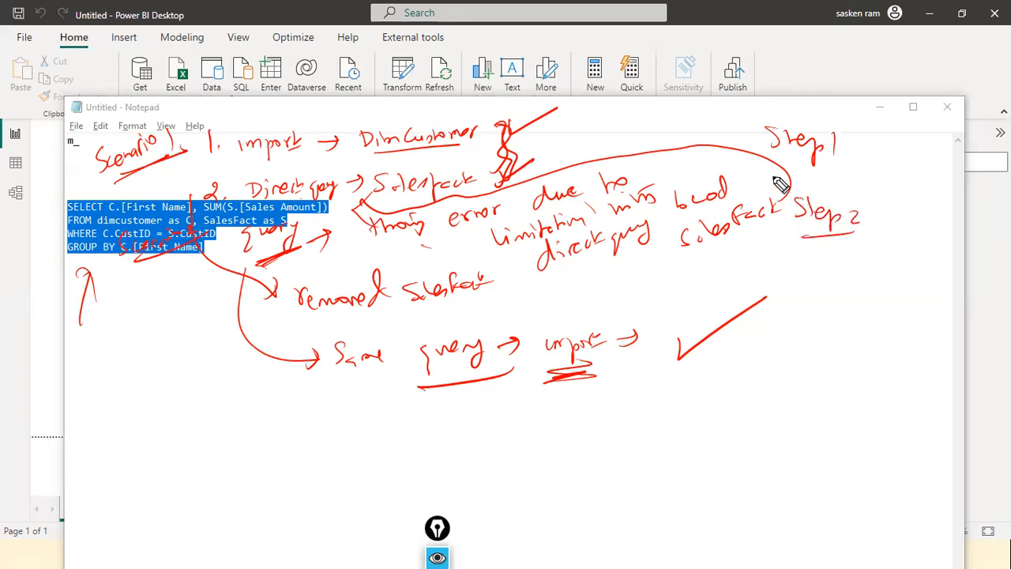
{"action": "mouse_move", "coordinate": [776, 139]}
{"action": "left_mouse_down"}
{"action": "mouse_move", "coordinate": [548, 145]}
{"action": "mouse_move", "coordinate": [586, 152]}
{"action": "left_mouse_up"}
{"action": "left_click_drag", "start_coordinate": [635, 128], "coordinate": [704, 92]}
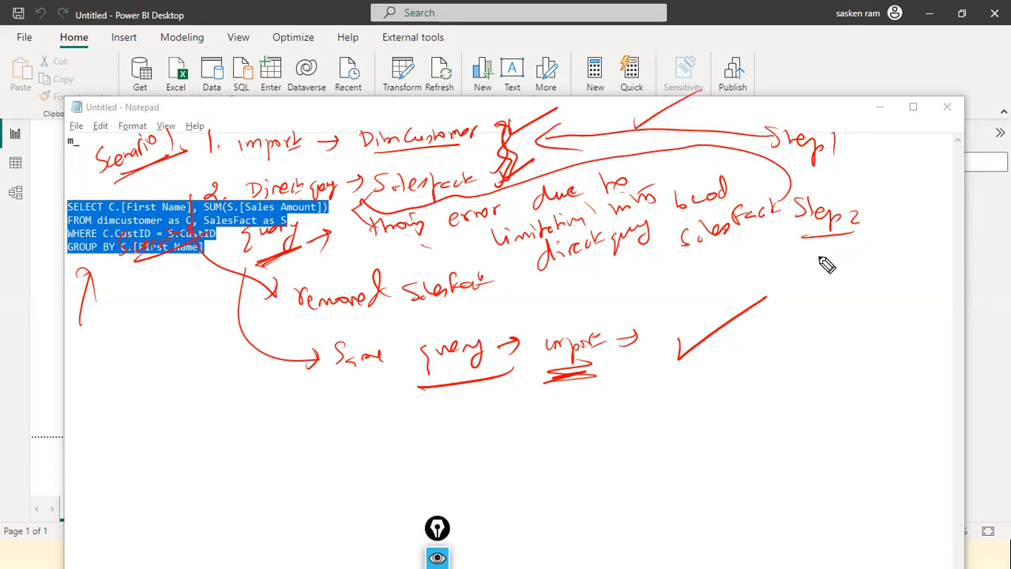
Handwrite query and it failed under Step 2, then tick Direct query and underline SalesFact in Scenario 1
{"action": "left_click_drag", "start_coordinate": [835, 265], "coordinate": [877, 278]}
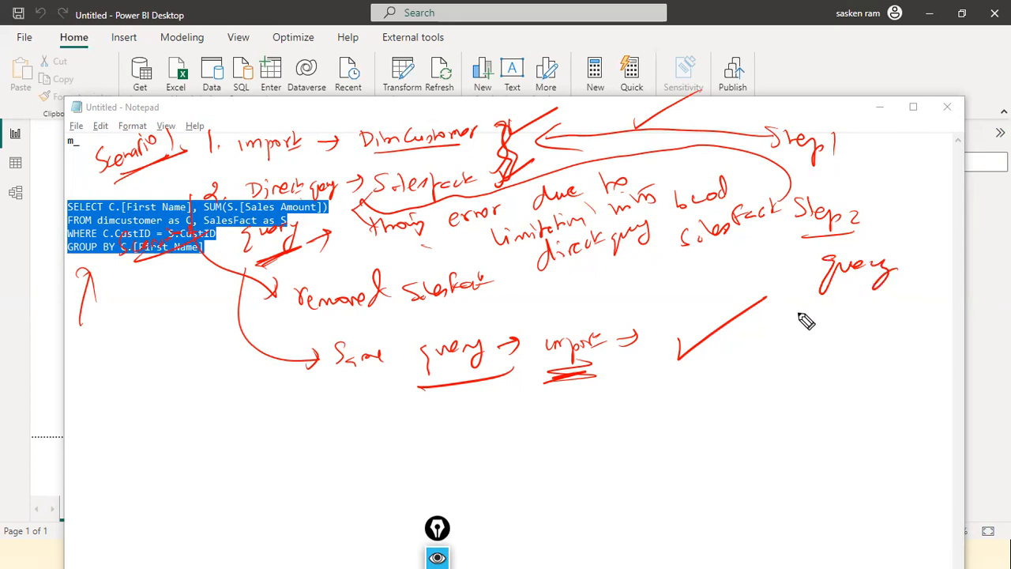
{"action": "mouse_move", "coordinate": [802, 321]}
{"action": "left_mouse_down"}
{"action": "mouse_move", "coordinate": [866, 304]}
{"action": "mouse_move", "coordinate": [910, 316]}
{"action": "left_mouse_up"}
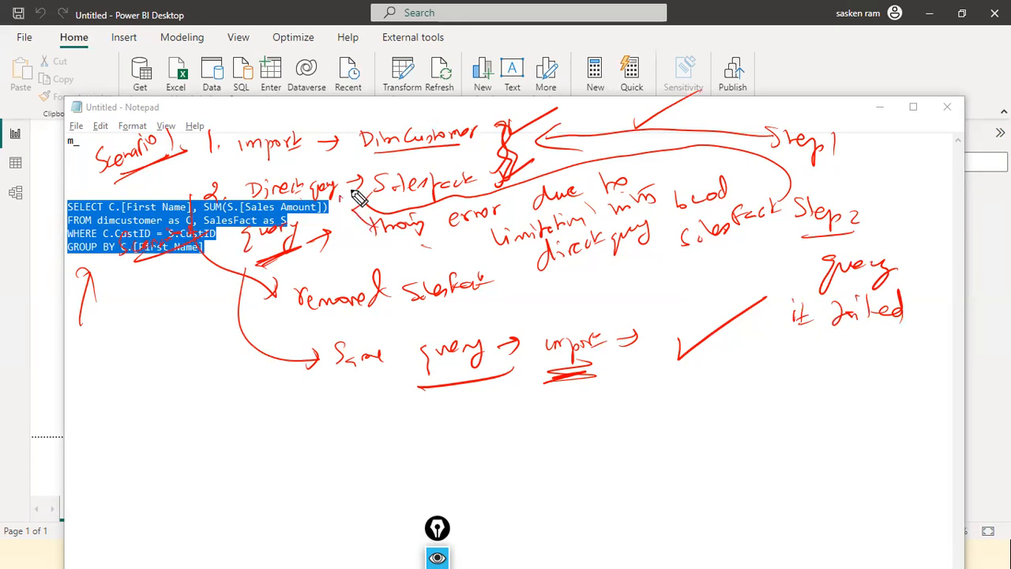
{"action": "left_click_drag", "start_coordinate": [410, 197], "coordinate": [456, 201]}
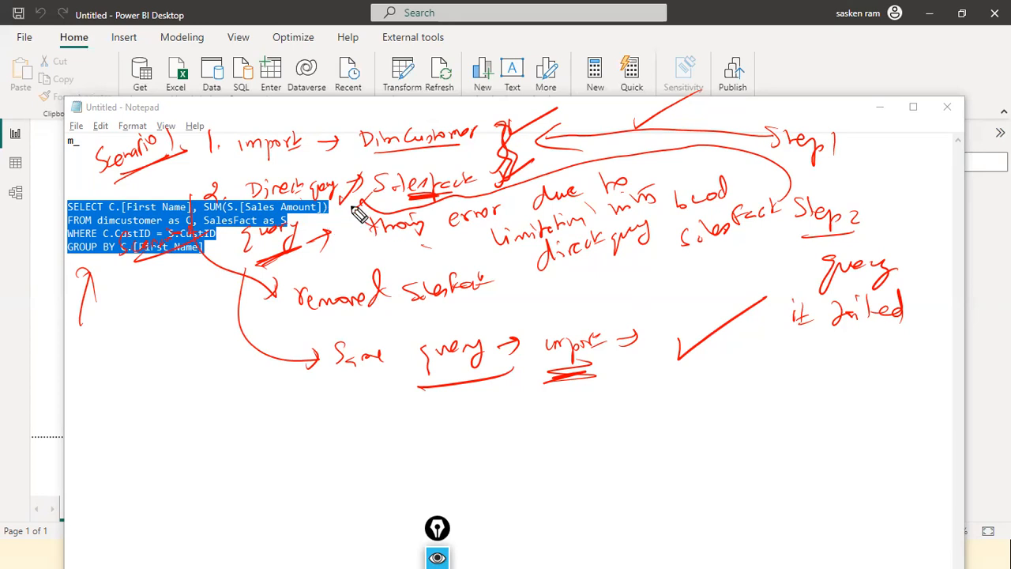
Revise the Step 2 notes: add a circled 1 with removed SalesFact, strike out failed, add a tick, and write directquery
{"action": "left_click_drag", "start_coordinate": [786, 251], "coordinate": [852, 254]}
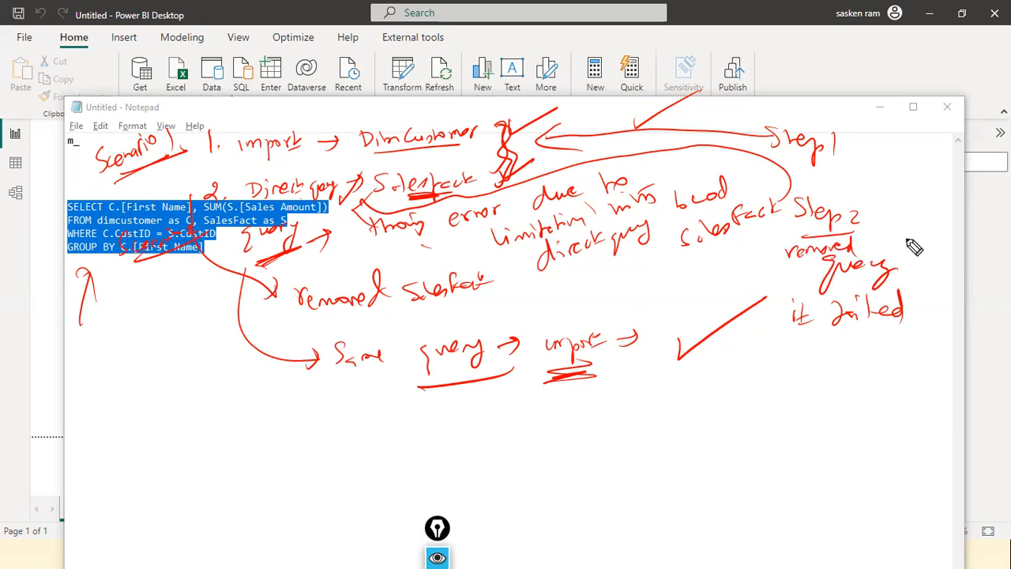
{"action": "left_click_drag", "start_coordinate": [877, 239], "coordinate": [952, 237]}
{"action": "left_click_drag", "start_coordinate": [768, 251], "coordinate": [764, 241]}
{"action": "left_click_drag", "start_coordinate": [761, 247], "coordinate": [763, 258]}
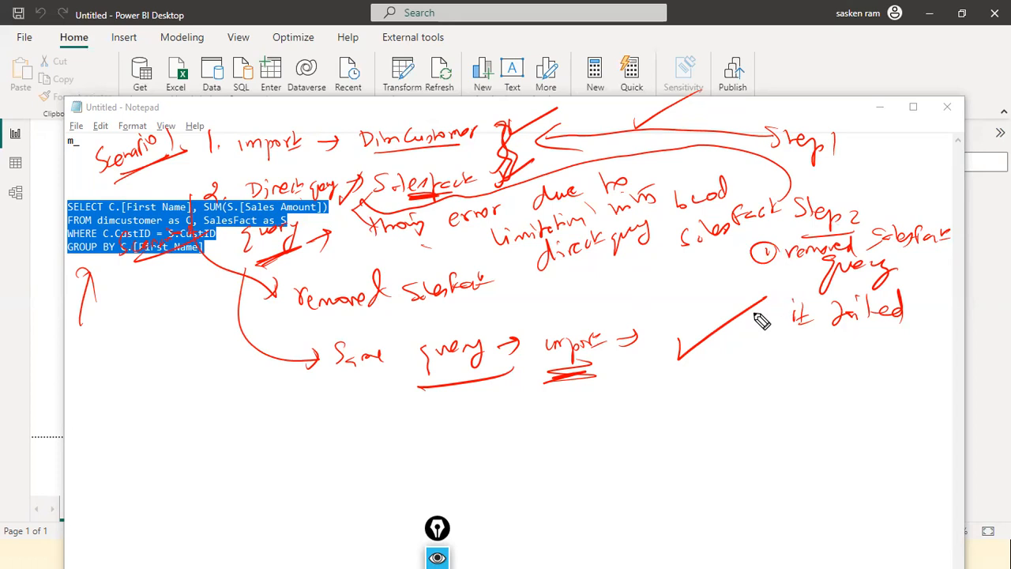
{"action": "mouse_move", "coordinate": [750, 294]}
{"action": "left_mouse_down"}
{"action": "mouse_move", "coordinate": [778, 282]}
{"action": "mouse_move", "coordinate": [777, 296]}
{"action": "mouse_move", "coordinate": [798, 272]}
{"action": "mouse_move", "coordinate": [816, 278]}
{"action": "left_mouse_up"}
{"action": "mouse_move", "coordinate": [919, 298]}
{"action": "left_mouse_down"}
{"action": "mouse_move", "coordinate": [880, 317]}
{"action": "mouse_move", "coordinate": [948, 300]}
{"action": "left_mouse_up"}
{"action": "mouse_move", "coordinate": [801, 348]}
{"action": "left_mouse_down"}
{"action": "mouse_move", "coordinate": [867, 343]}
{"action": "mouse_move", "coordinate": [893, 357]}
{"action": "left_mouse_up"}
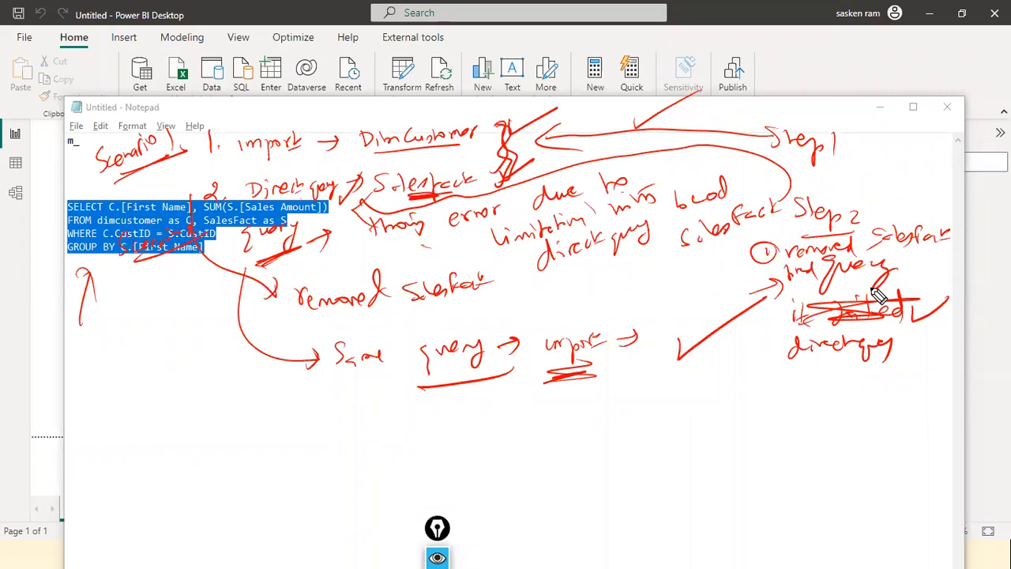
Write an underlined Step 3 heading with circled item a for import and circled item b for query, underlining both words
{"action": "mouse_move", "coordinate": [750, 380]}
{"action": "left_mouse_down"}
{"action": "mouse_move", "coordinate": [763, 393]}
{"action": "mouse_move", "coordinate": [808, 395]}
{"action": "mouse_move", "coordinate": [763, 408]}
{"action": "mouse_move", "coordinate": [833, 404]}
{"action": "left_mouse_up"}
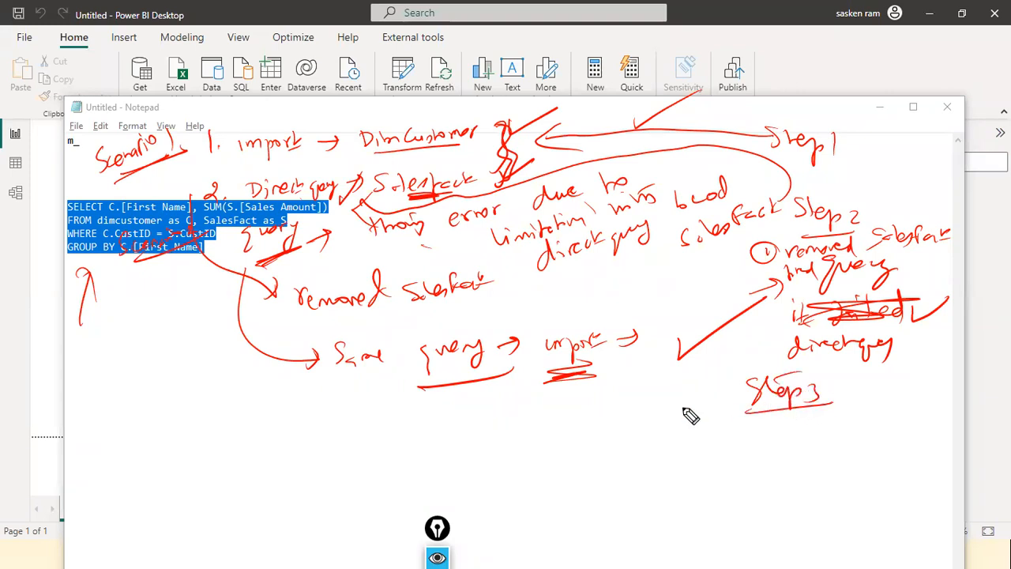
{"action": "mouse_move", "coordinate": [760, 435]}
{"action": "left_mouse_down"}
{"action": "mouse_move", "coordinate": [751, 444]}
{"action": "mouse_move", "coordinate": [765, 434]}
{"action": "mouse_move", "coordinate": [750, 431]}
{"action": "mouse_move", "coordinate": [800, 463]}
{"action": "mouse_move", "coordinate": [827, 447]}
{"action": "mouse_move", "coordinate": [836, 460]}
{"action": "left_mouse_up"}
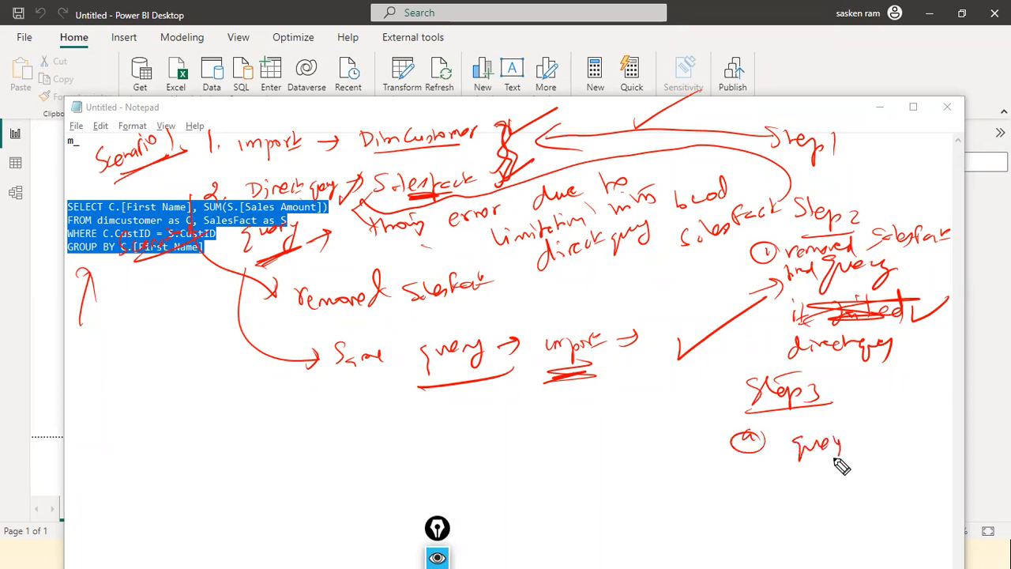
{"action": "mouse_move", "coordinate": [764, 427]}
{"action": "left_mouse_down"}
{"action": "mouse_move", "coordinate": [751, 451]}
{"action": "mouse_move", "coordinate": [745, 442]}
{"action": "mouse_move", "coordinate": [763, 427]}
{"action": "mouse_move", "coordinate": [774, 434]}
{"action": "left_mouse_up"}
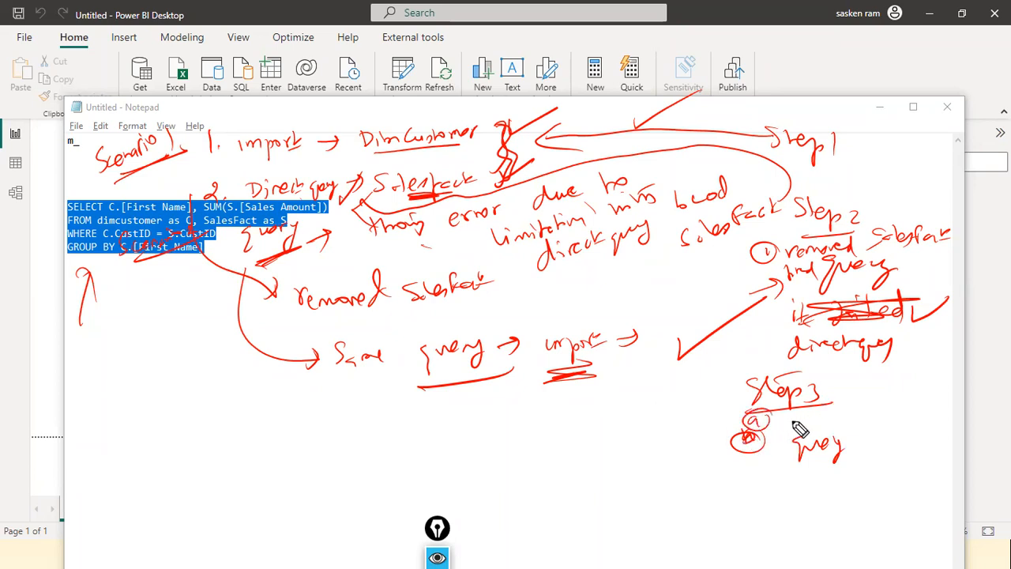
{"action": "mouse_move", "coordinate": [793, 421]}
{"action": "left_mouse_down"}
{"action": "mouse_move", "coordinate": [828, 424]}
{"action": "mouse_move", "coordinate": [847, 399]}
{"action": "mouse_move", "coordinate": [861, 411]}
{"action": "mouse_move", "coordinate": [822, 424]}
{"action": "mouse_move", "coordinate": [842, 417]}
{"action": "left_mouse_up"}
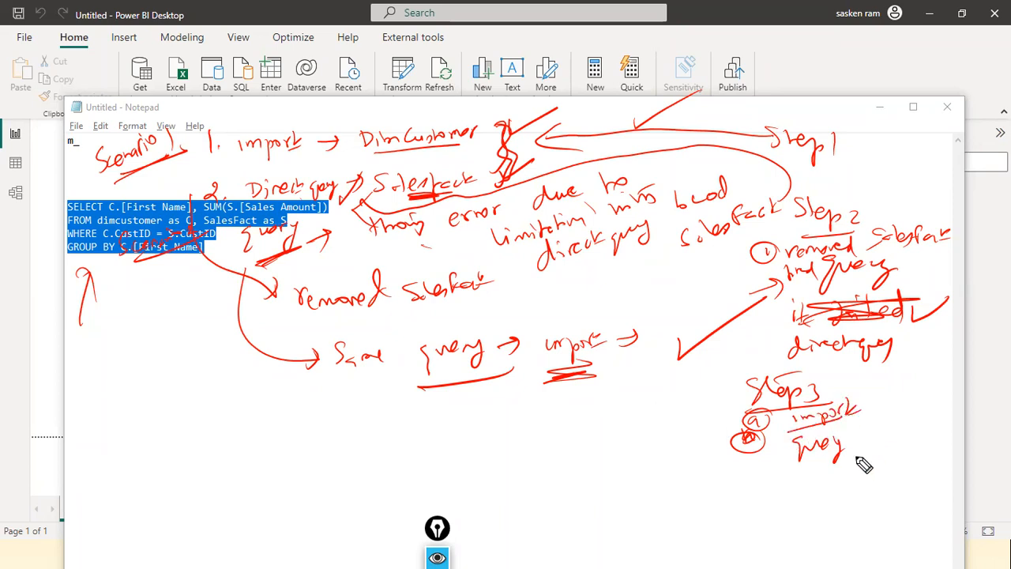
{"action": "left_click_drag", "start_coordinate": [815, 474], "coordinate": [868, 459]}
Draw a large tick below the Step 3 notes, tick import, and circle query with a short mark beside it
{"action": "left_click_drag", "start_coordinate": [773, 489], "coordinate": [928, 453]}
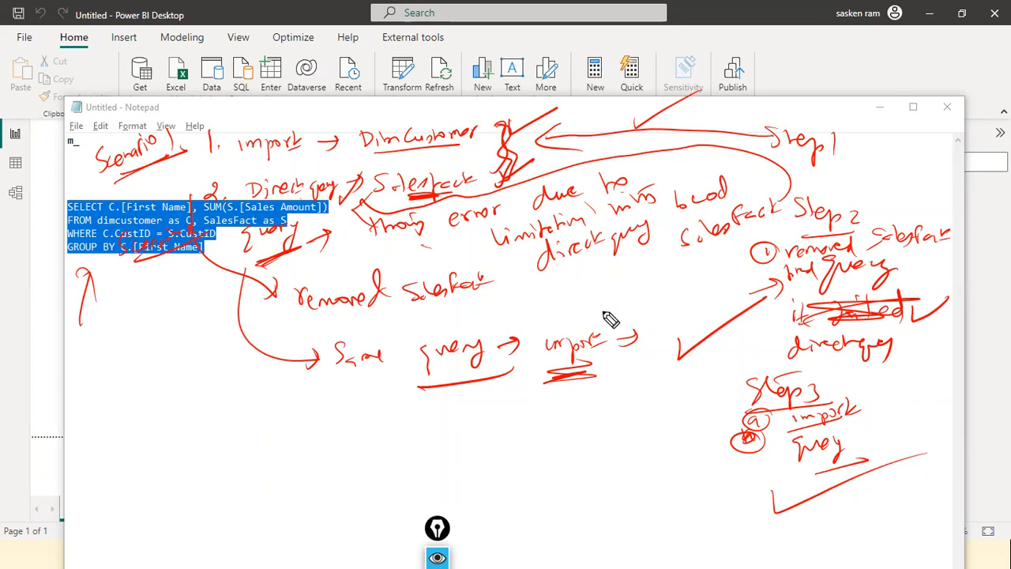
{"action": "left_click_drag", "start_coordinate": [866, 407], "coordinate": [907, 386]}
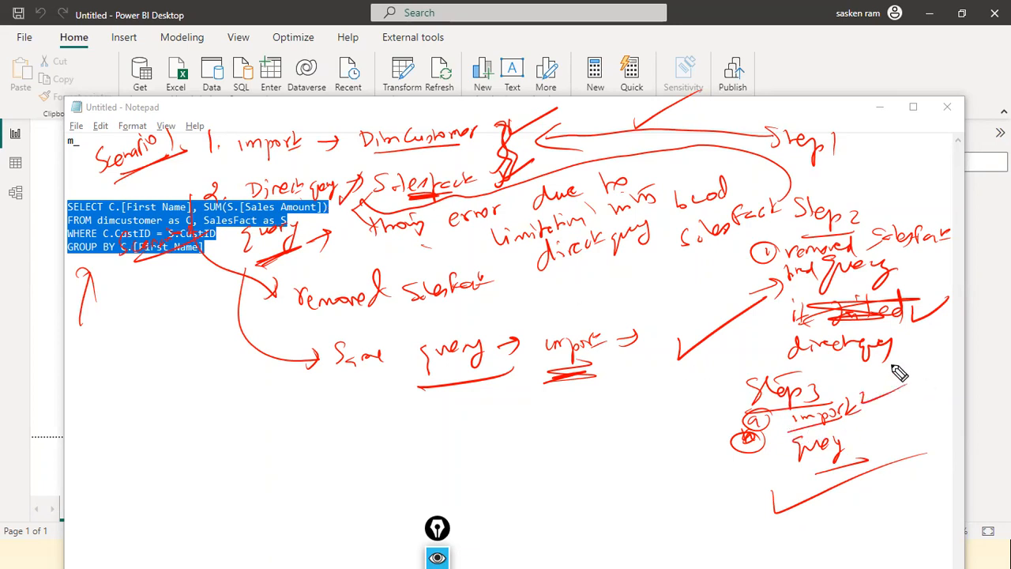
{"action": "mouse_move", "coordinate": [867, 465]}
{"action": "left_mouse_down"}
{"action": "mouse_move", "coordinate": [871, 445]}
{"action": "mouse_move", "coordinate": [839, 460]}
{"action": "left_mouse_up"}
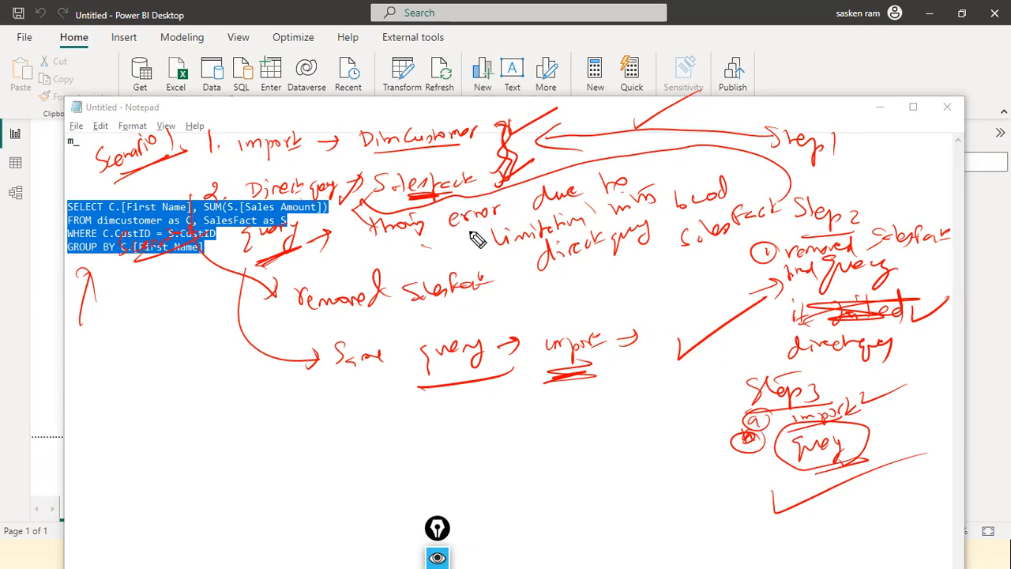
{"action": "left_click_drag", "start_coordinate": [891, 435], "coordinate": [905, 433]}
Switch to the Power BI Desktop report and erase all the handwritten notes from the screen
{"action": "key", "text": "alt+Tab"}
{"action": "key", "text": "alt+Tab"}
{"action": "key", "text": "alt+Tab"}
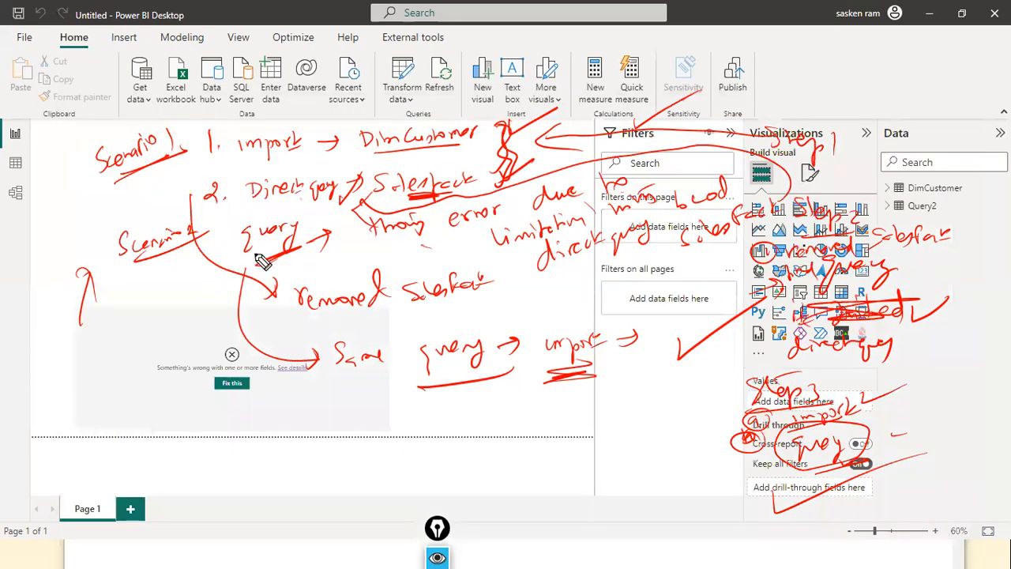
{"action": "key", "text": "e"}
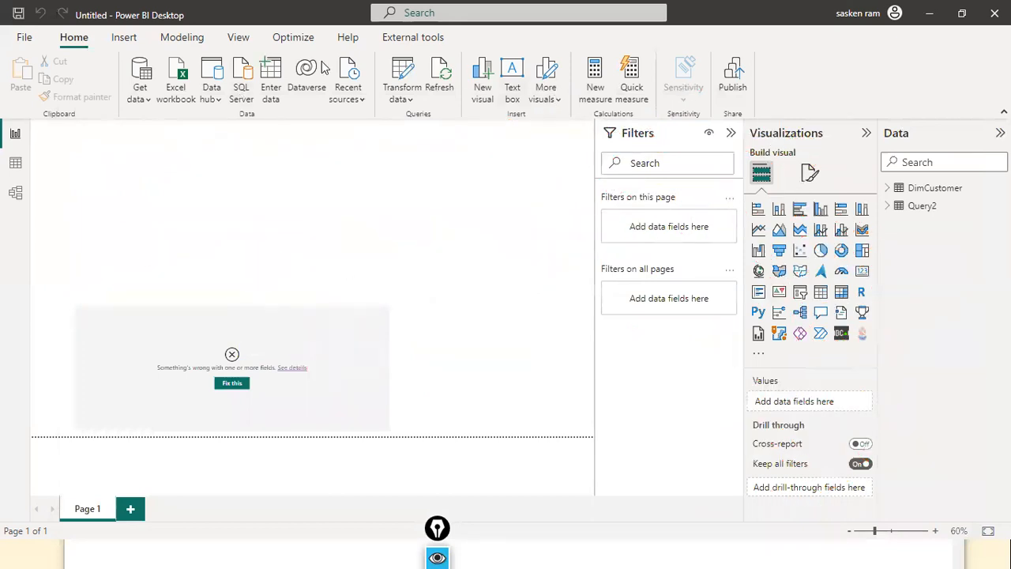
Open the Power Query Editor and review the SQL statement in the settings of Query2's Source step, then cancel the dialog
{"action": "left_click", "coordinate": [400, 98]}
{"action": "left_click", "coordinate": [413, 130]}
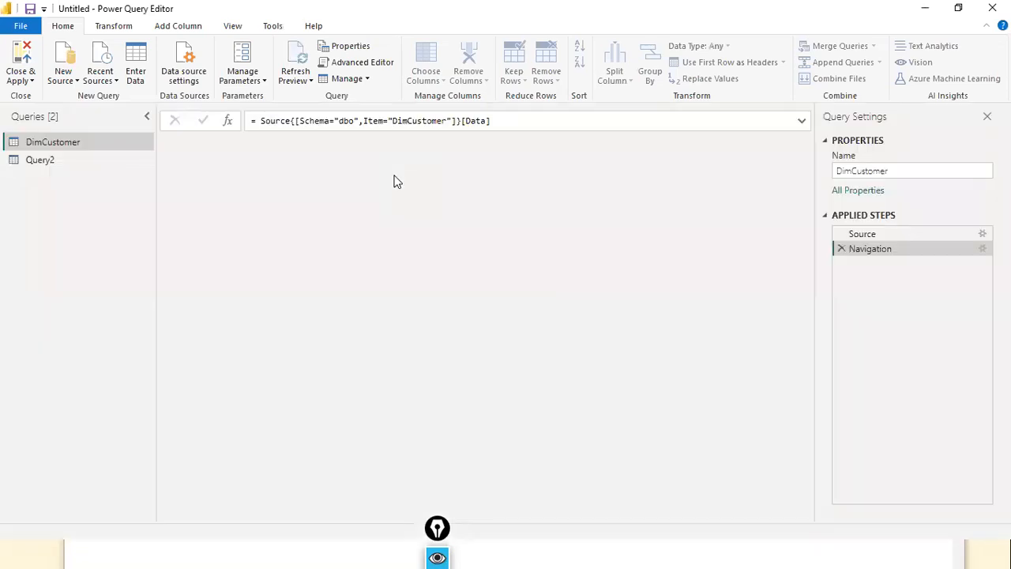
{"action": "left_click", "coordinate": [49, 168]}
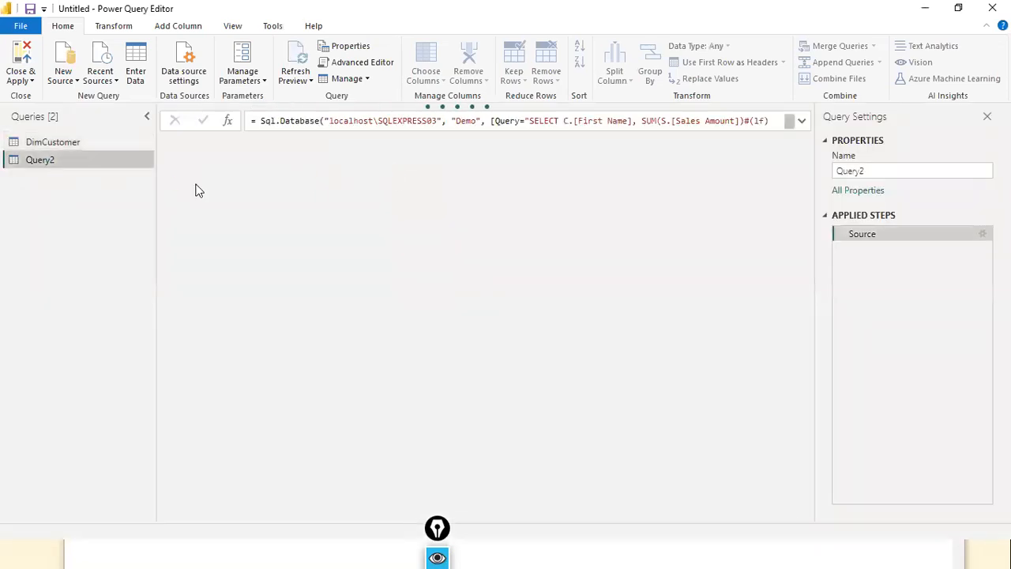
{"action": "right_click", "coordinate": [866, 234]}
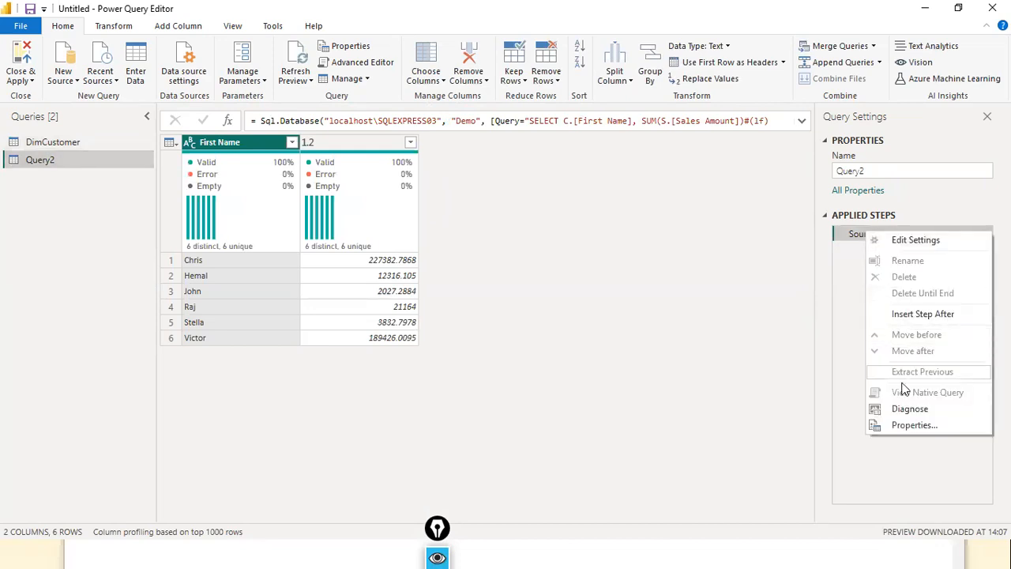
{"action": "left_click", "coordinate": [776, 375]}
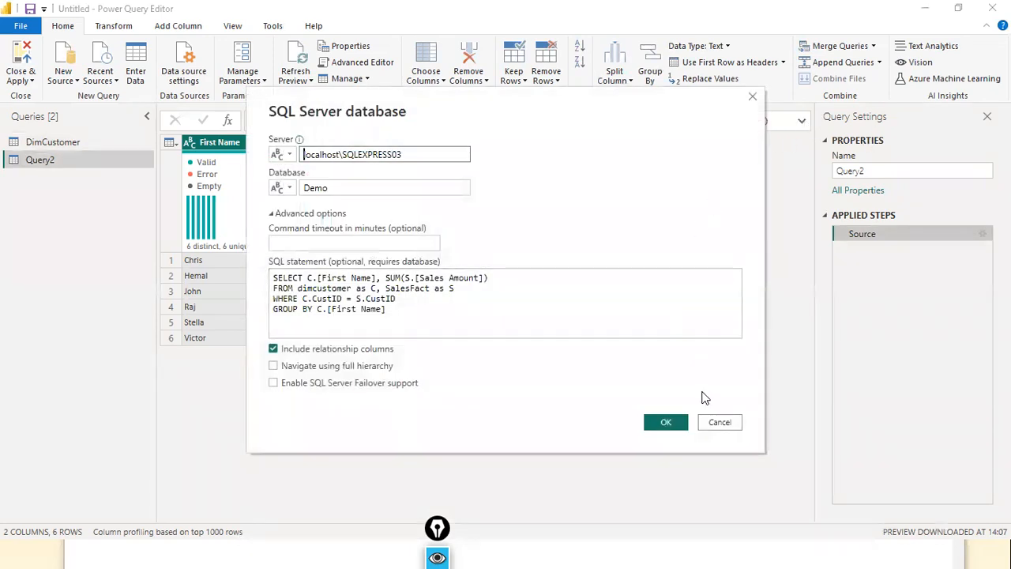
{"action": "left_click_drag", "start_coordinate": [465, 307], "coordinate": [273, 277]}
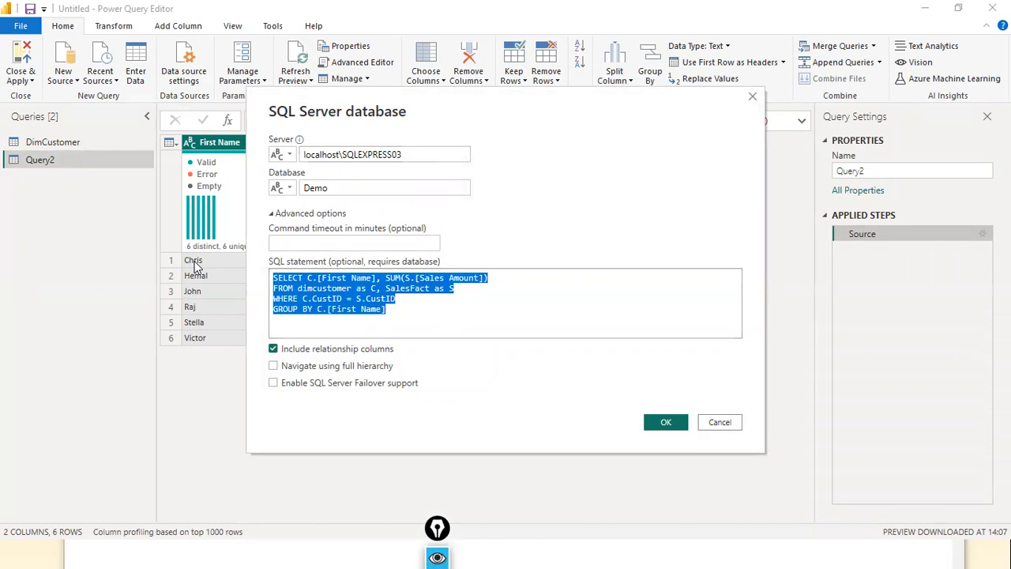
{"action": "left_click", "coordinate": [713, 422]}
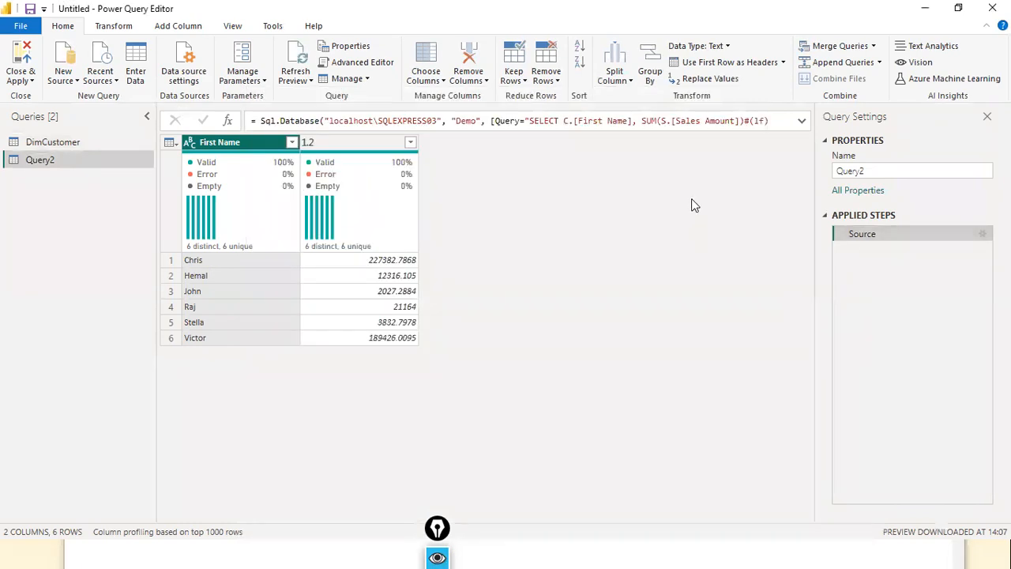
View the native query behind the Navigation step of DimCustomer, highlighting its whole select statement, and close it
{"action": "left_click", "coordinate": [48, 144]}
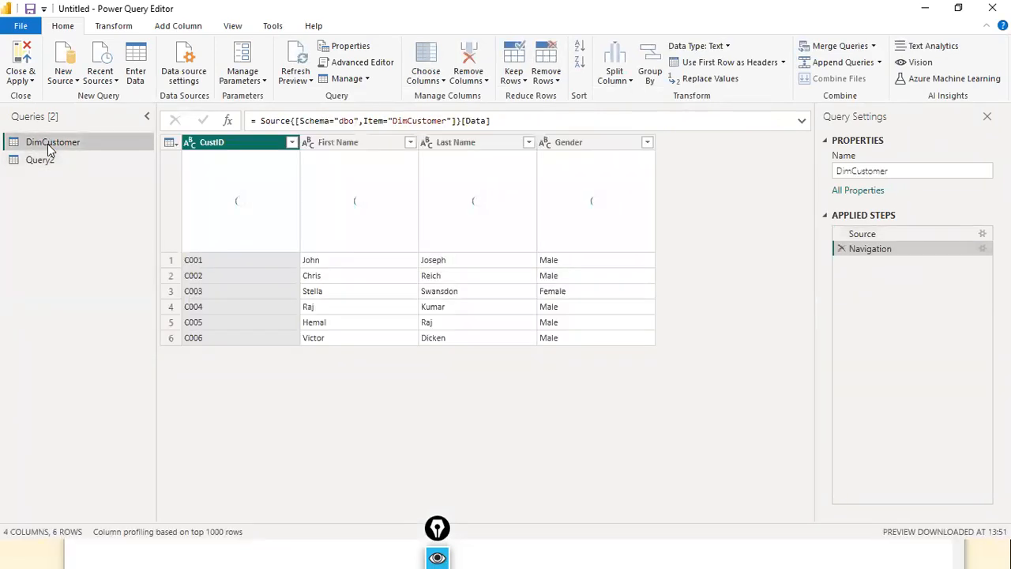
{"action": "right_click", "coordinate": [887, 252]}
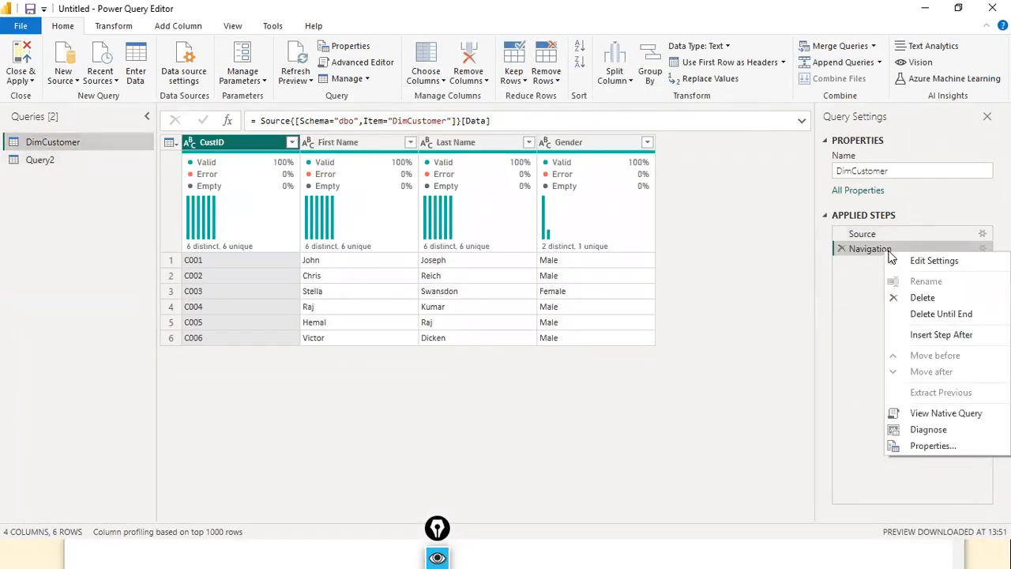
{"action": "left_click", "coordinate": [914, 414]}
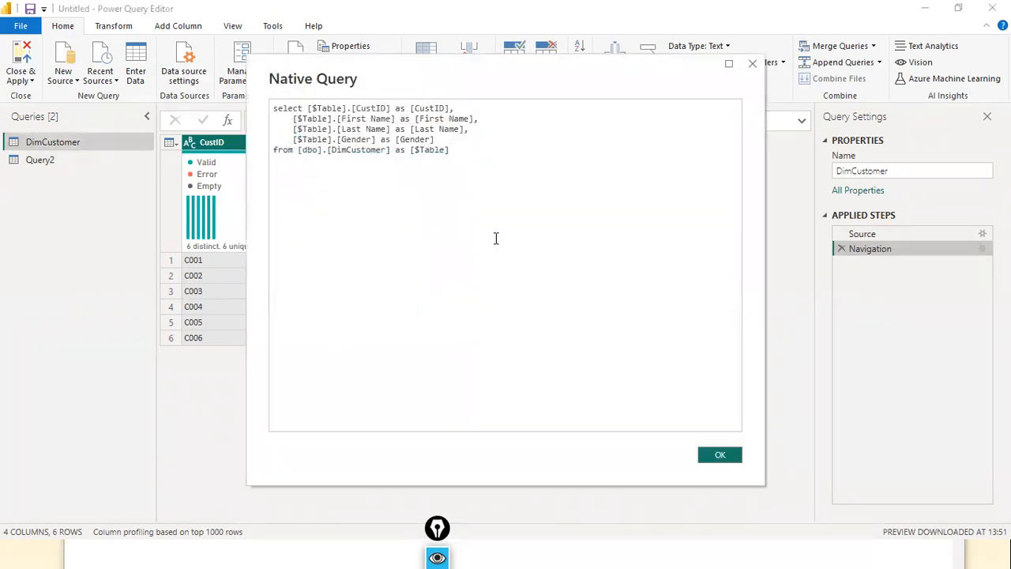
{"action": "left_click_drag", "start_coordinate": [504, 190], "coordinate": [195, 103]}
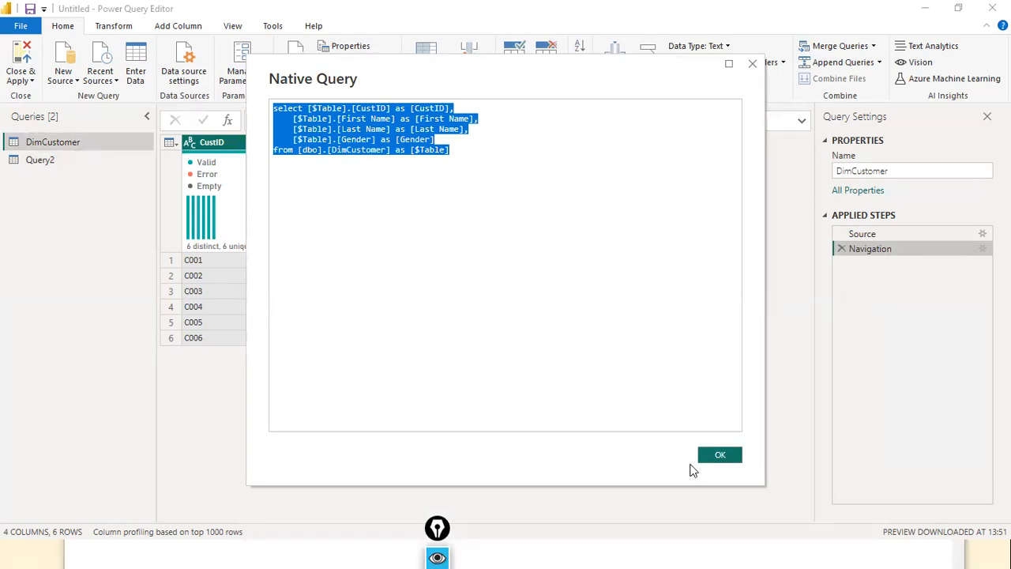
{"action": "left_click", "coordinate": [717, 454]}
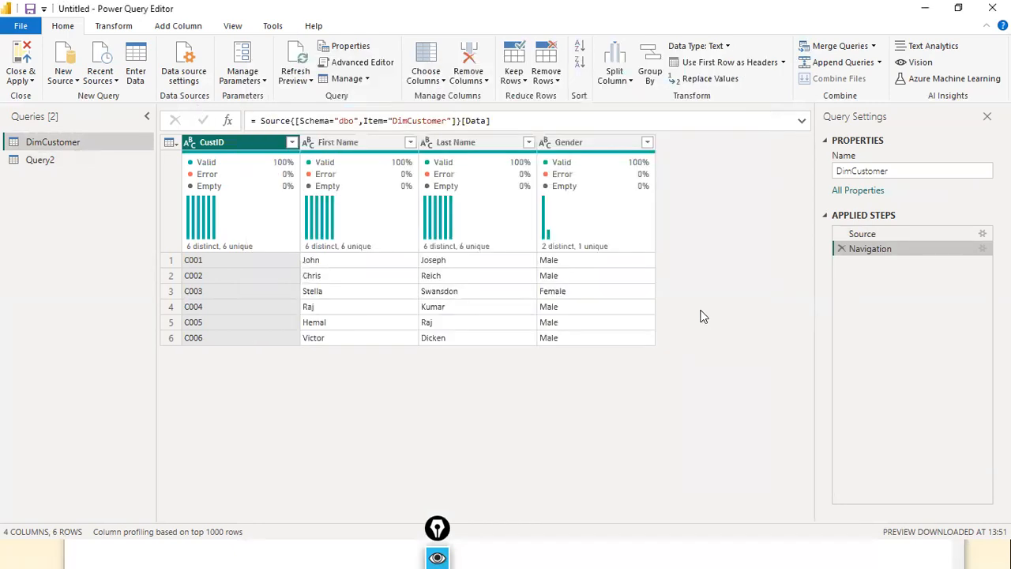
Return to Power BI Desktop and view the rows of the DimCustomer and Query2 tables in Data view
{"action": "key", "text": "alt+Tab"}
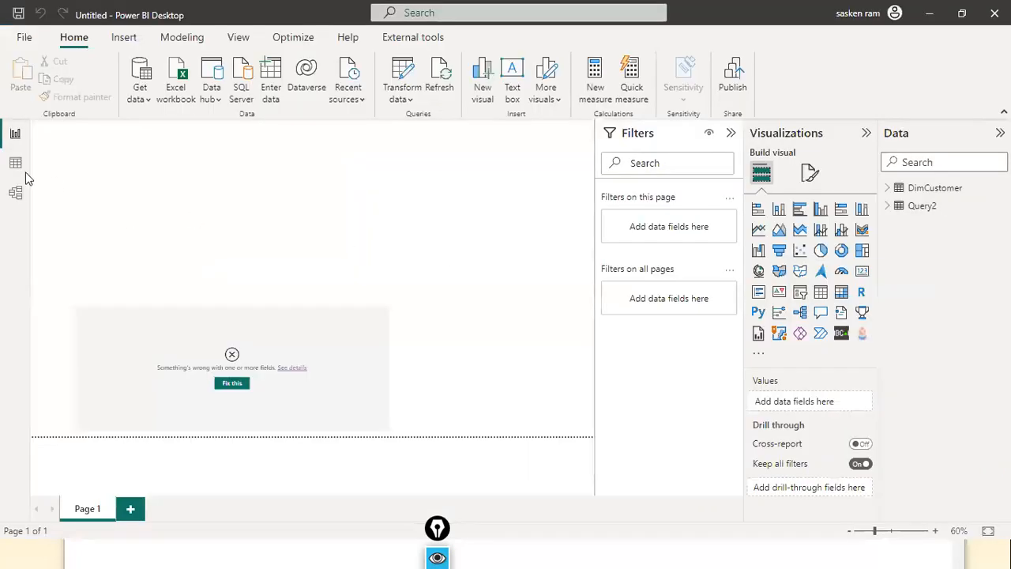
{"action": "left_click", "coordinate": [16, 163]}
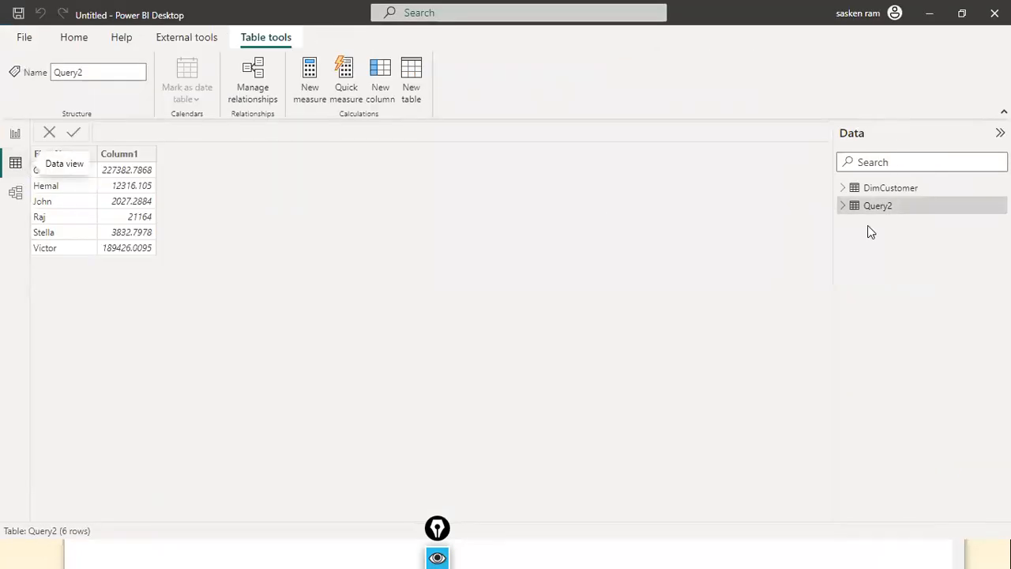
{"action": "left_click", "coordinate": [905, 196]}
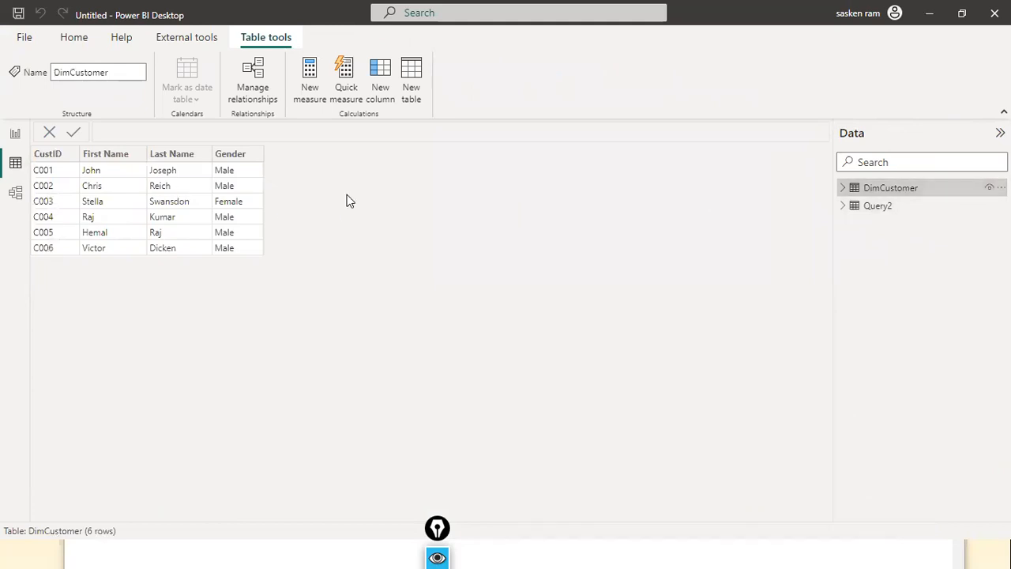
{"action": "left_click", "coordinate": [879, 207]}
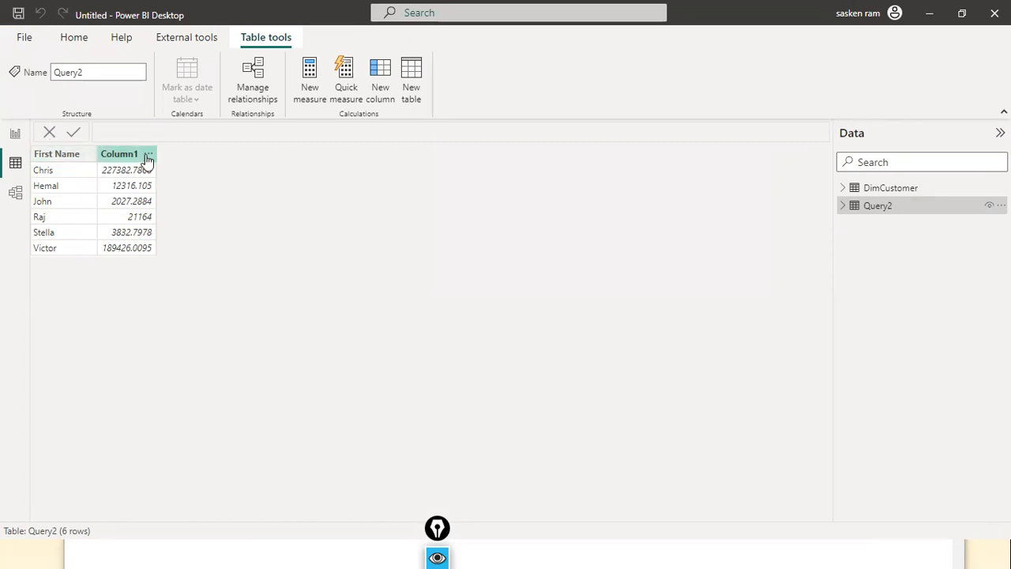
Check the report page and the relationship between DimCustomer and Query2 in Model view, then return to the report
{"action": "left_click", "coordinate": [13, 134]}
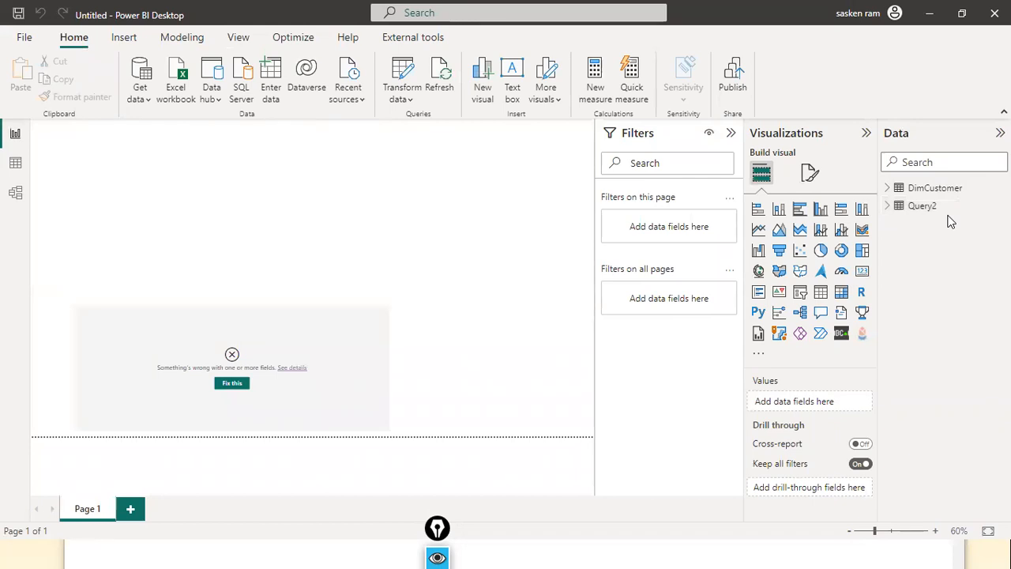
{"action": "left_click", "coordinate": [15, 193]}
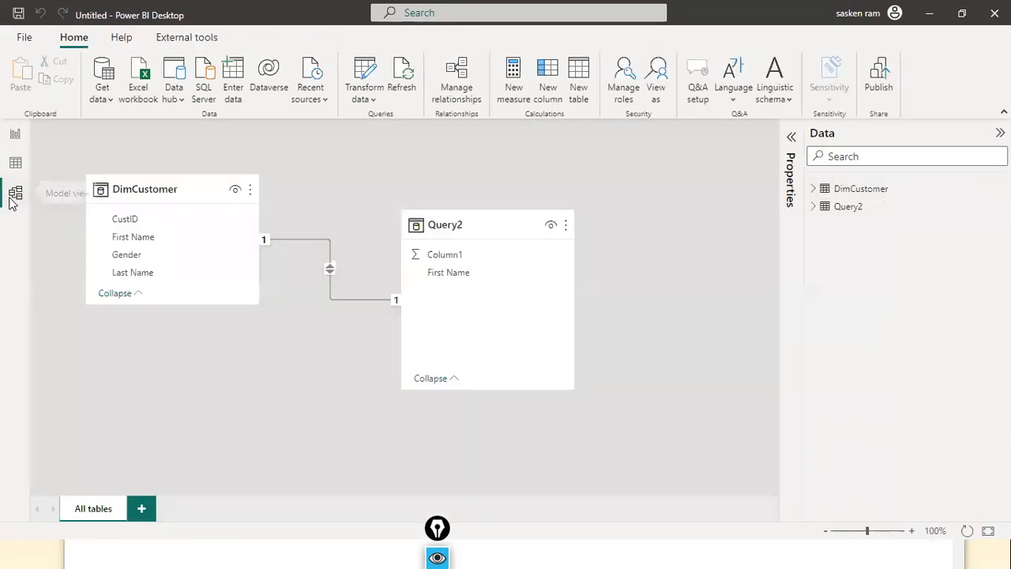
{"action": "left_click", "coordinate": [15, 137]}
Switch to the Power Query Editor, view the native query of DimCustomer's Navigation step again and close it
{"action": "key", "text": "alt+Tab"}
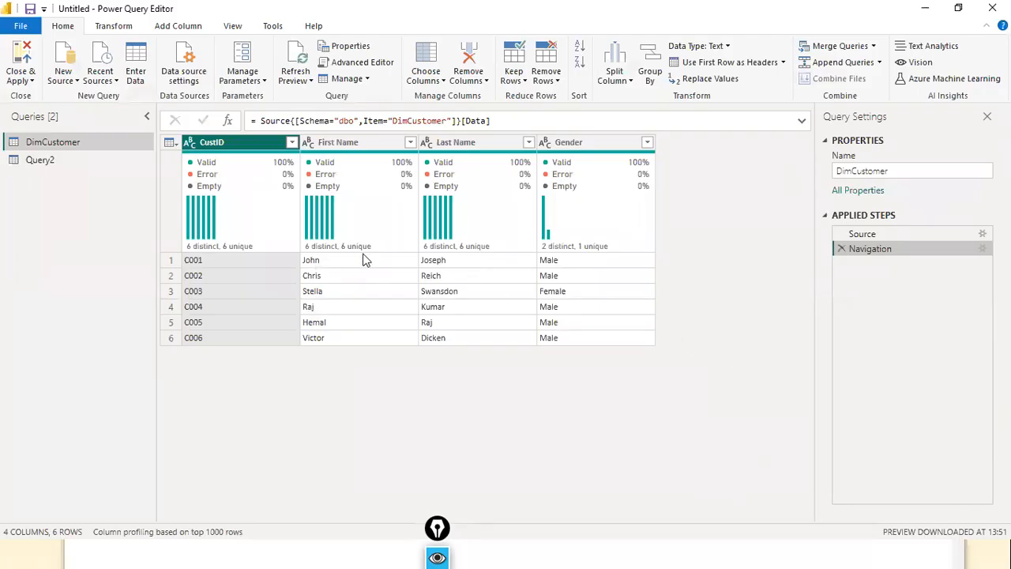
{"action": "right_click", "coordinate": [861, 253]}
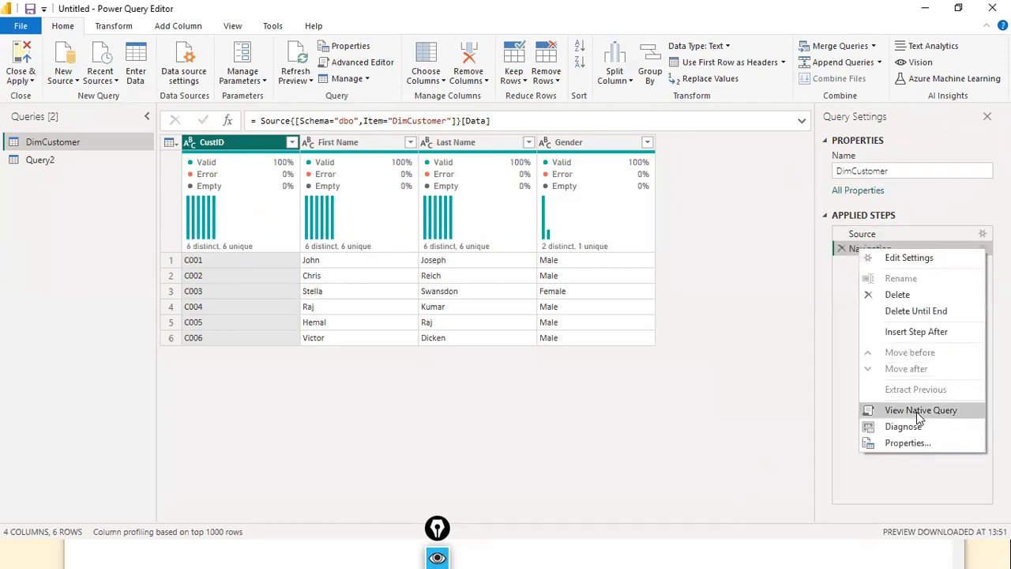
{"action": "left_click", "coordinate": [861, 409]}
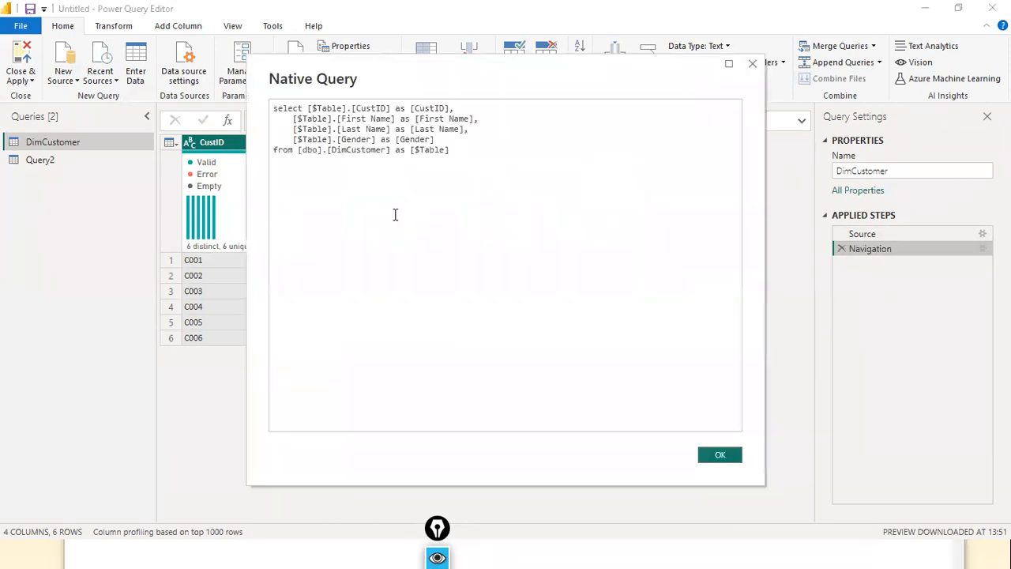
{"action": "left_click", "coordinate": [716, 455]}
Check Query2's Source step for a native query option and expand its formula to read the full SQL statement
{"action": "left_click", "coordinate": [31, 161]}
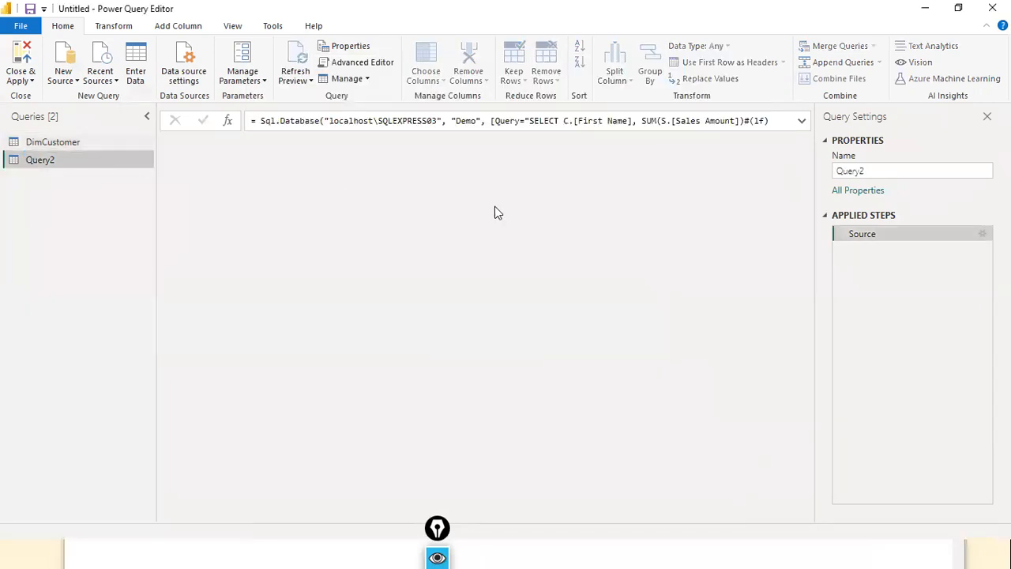
{"action": "right_click", "coordinate": [875, 237]}
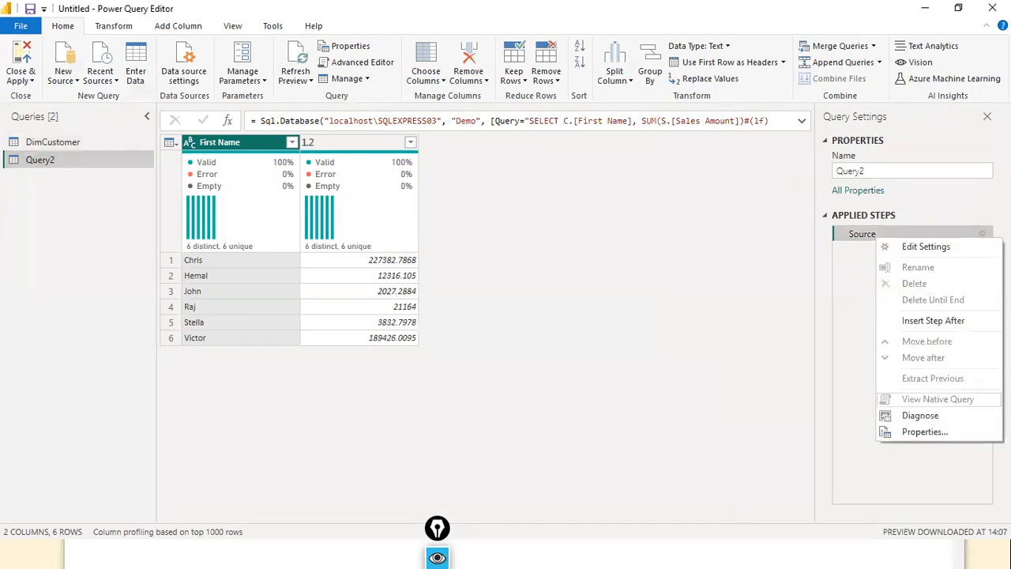
{"action": "left_click", "coordinate": [718, 330]}
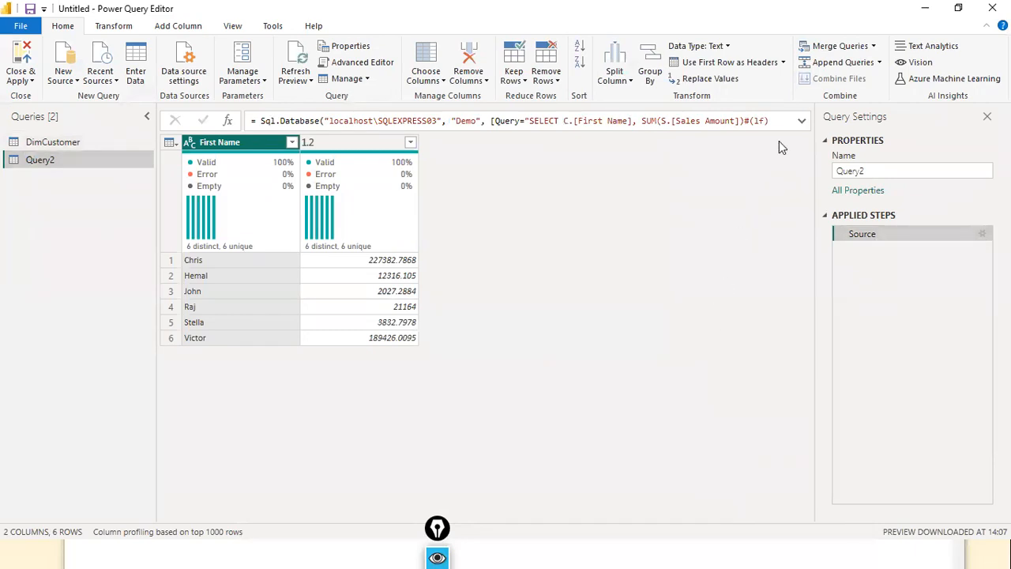
{"action": "left_click", "coordinate": [802, 124]}
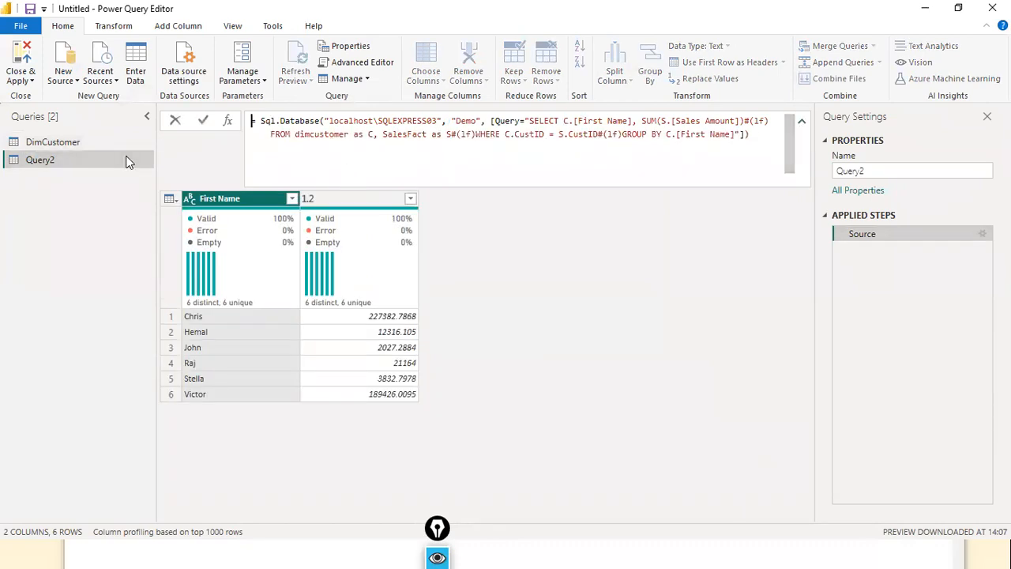
Select DimCustomer, close and apply the Power Query Editor, and show the tables in Model view
{"action": "left_click", "coordinate": [53, 143]}
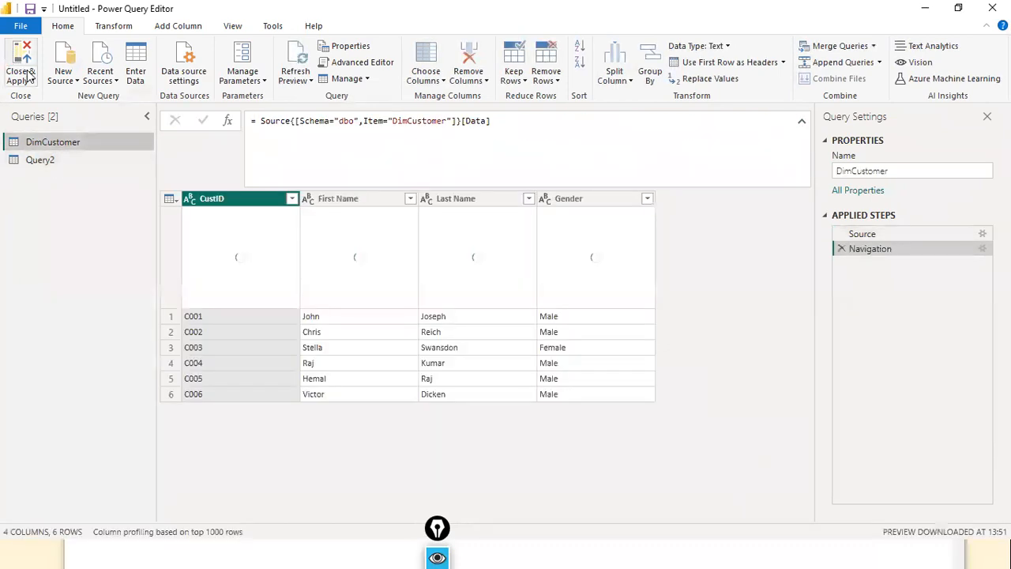
{"action": "left_click", "coordinate": [29, 78]}
{"action": "left_click", "coordinate": [34, 97]}
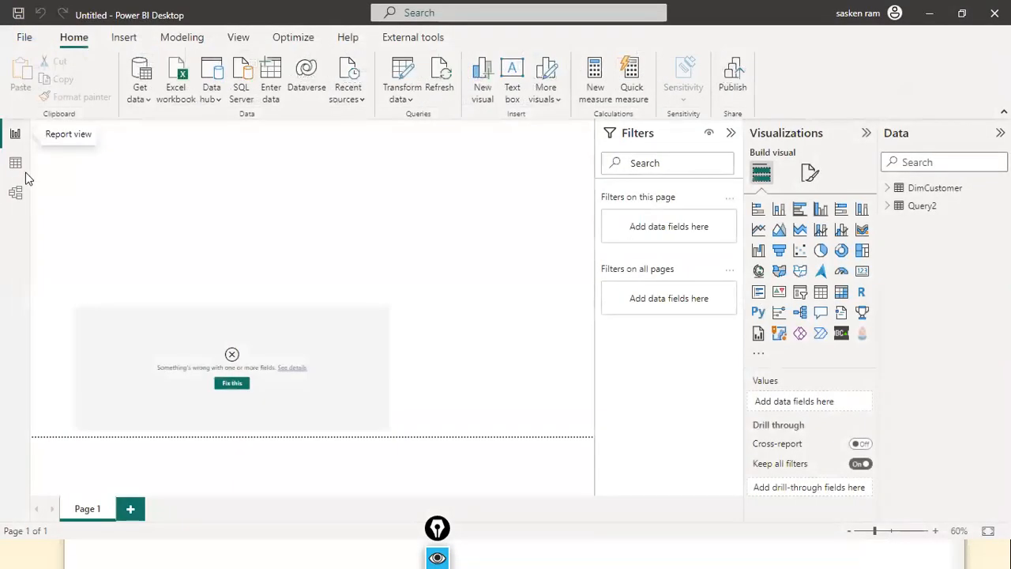
{"action": "left_click", "coordinate": [16, 192]}
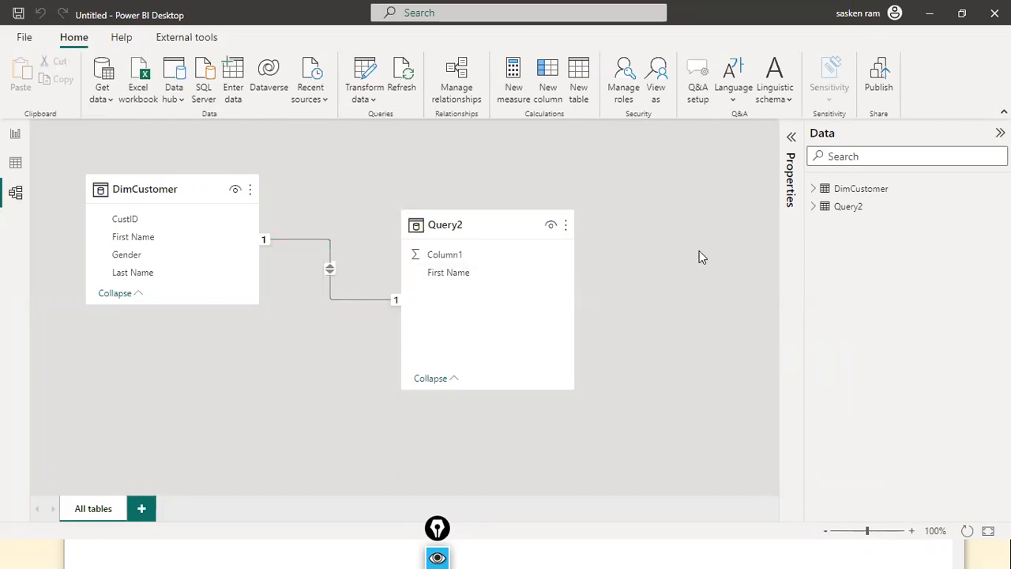
Switch through the open windows to the SQL query in the untitled Notepad file, then return to Power BI Desktop
{"action": "key", "text": "alt+Tab"}
{"action": "key", "text": "alt+Tab"}
{"action": "key", "text": "alt+Tab"}
{"action": "key", "text": "alt+Tab"}
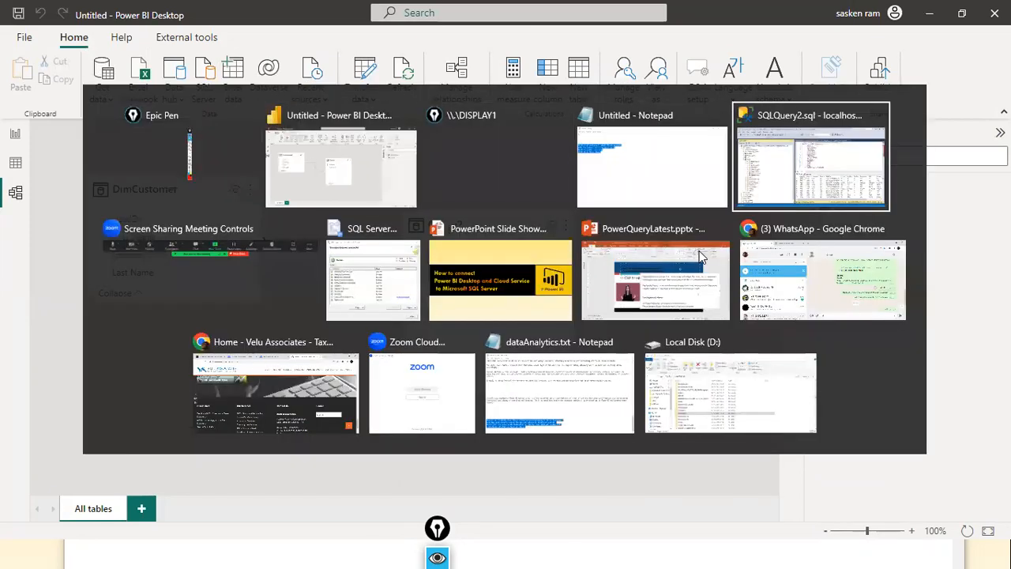
{"action": "key", "text": "alt+Tab"}
{"action": "key", "text": "alt+Tab"}
{"action": "key", "text": "alt+Tab"}
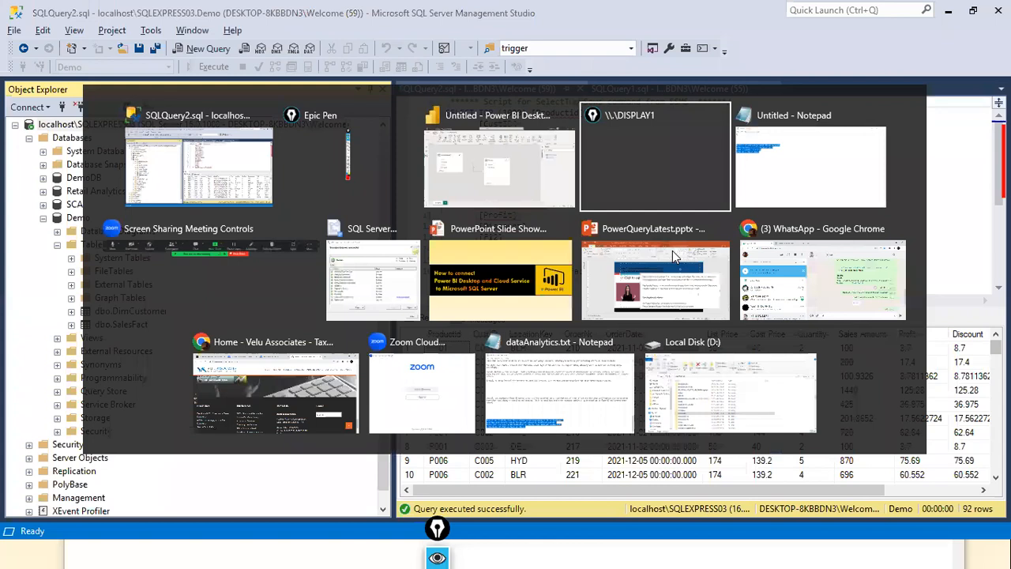
{"action": "left_click", "coordinate": [298, 204]}
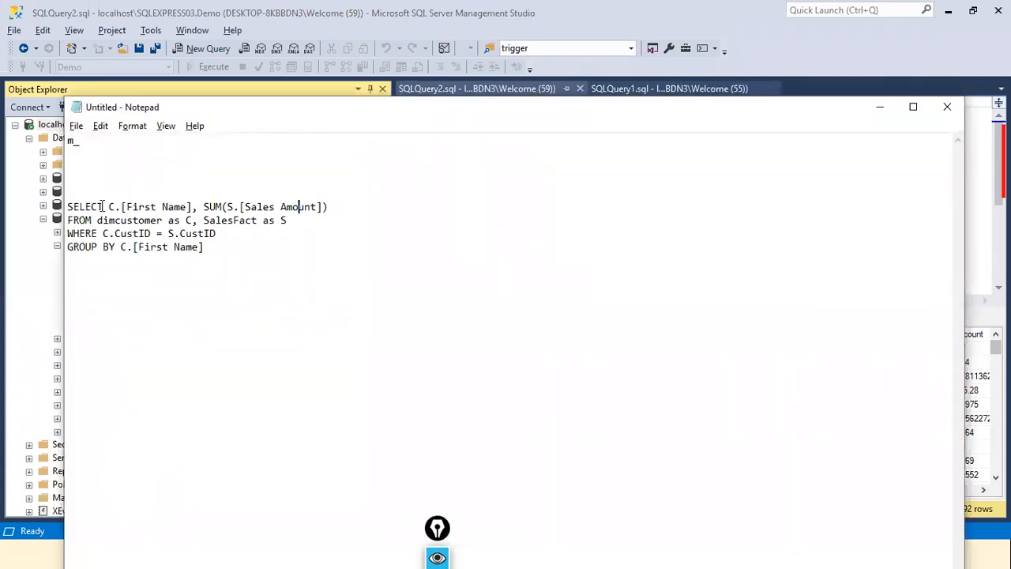
{"action": "key", "text": "alt+Tab"}
{"action": "key", "text": "alt+Tab"}
{"action": "key", "text": "alt+Tab"}
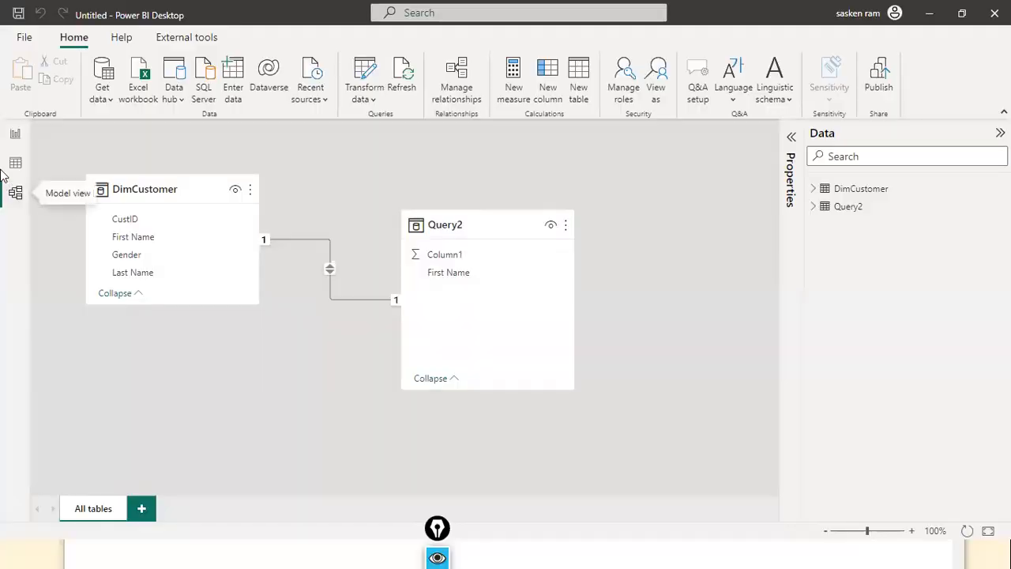
On the report page, add Query2's First Name and Column1 fields to the broken column chart
{"action": "left_click", "coordinate": [15, 134]}
{"action": "key", "text": "alt+Tab"}
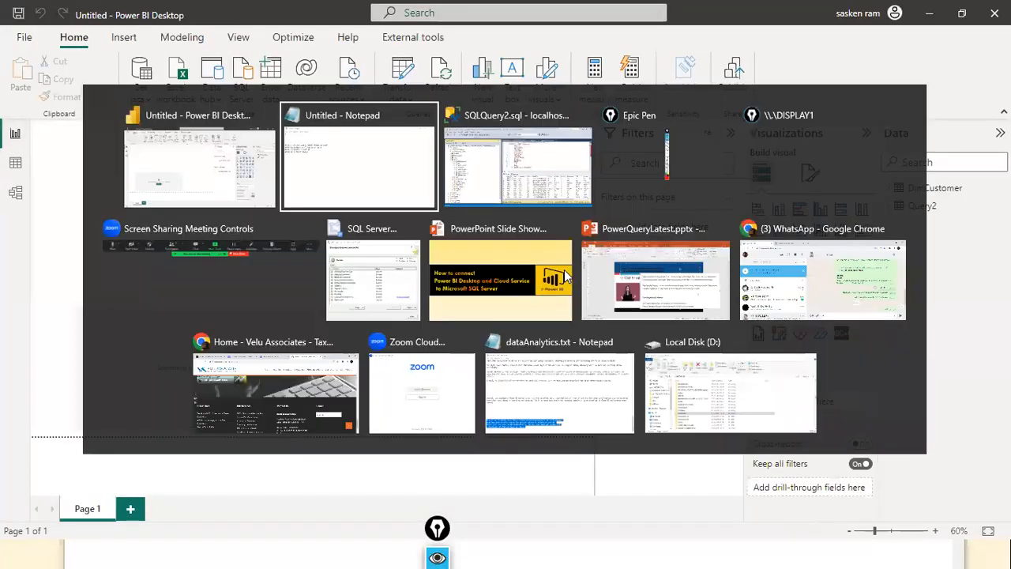
{"action": "key", "text": "alt+Tab"}
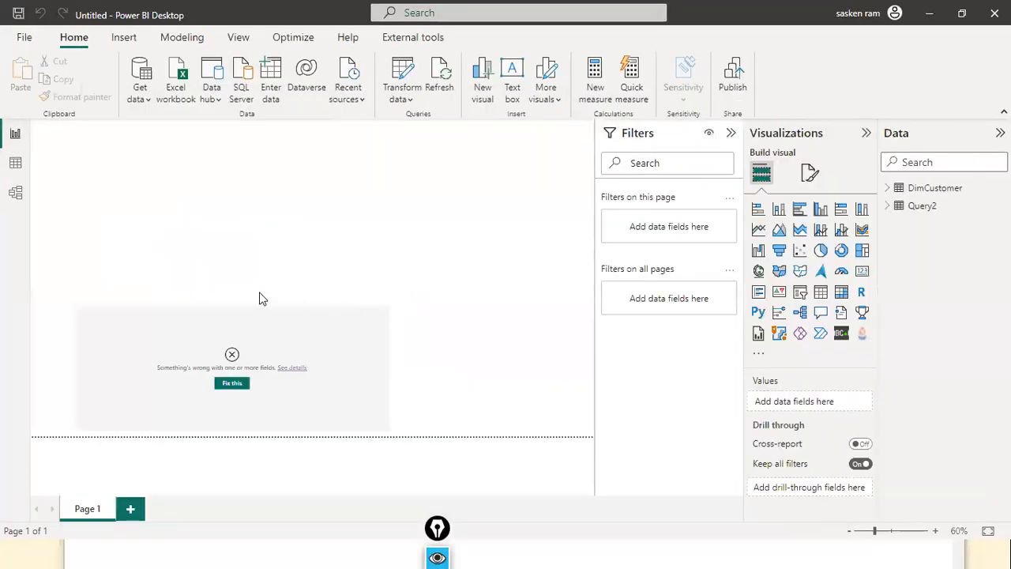
{"action": "left_click", "coordinate": [283, 331]}
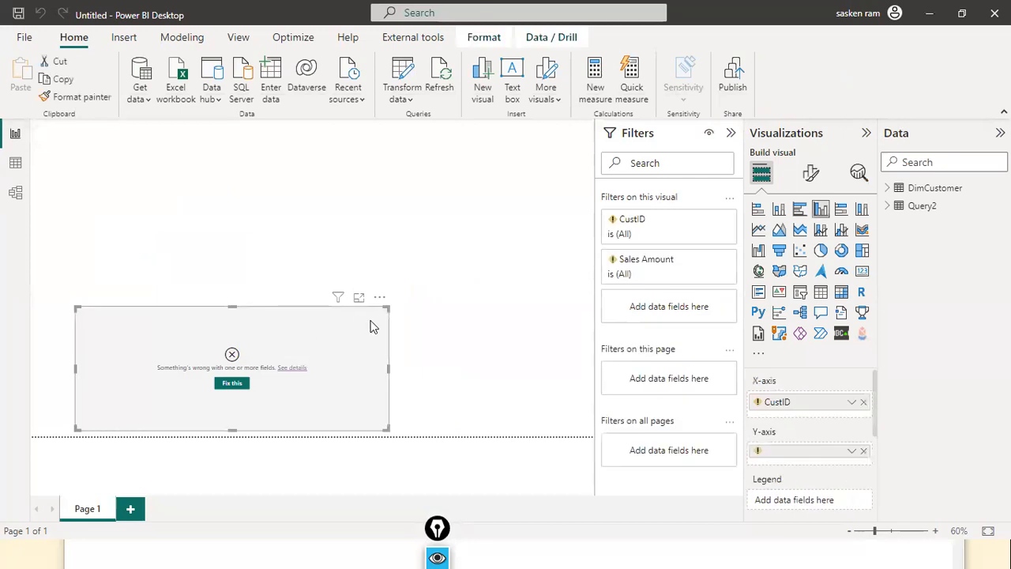
{"action": "left_click", "coordinate": [887, 208]}
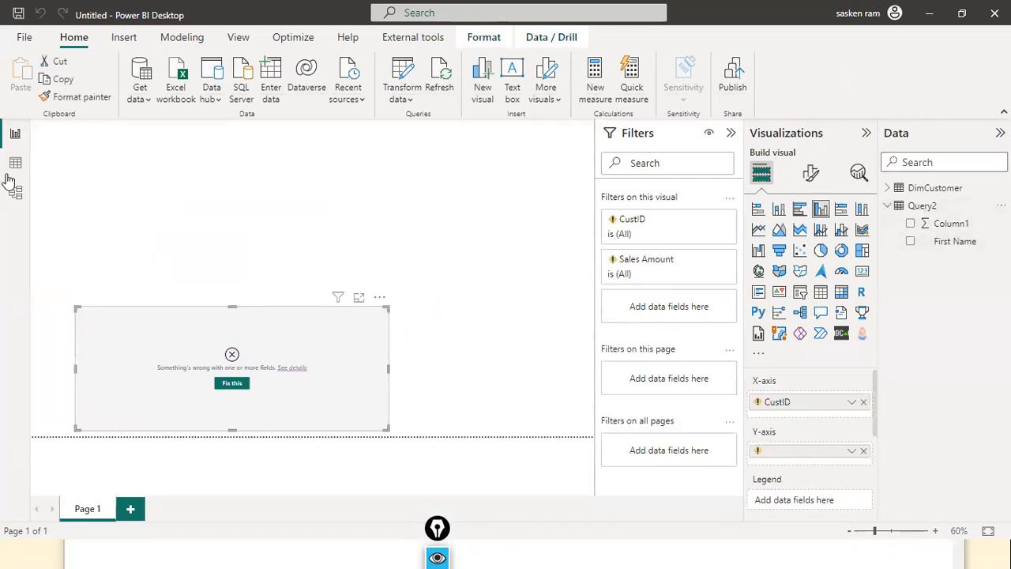
{"action": "left_click_drag", "start_coordinate": [944, 242], "coordinate": [203, 370]}
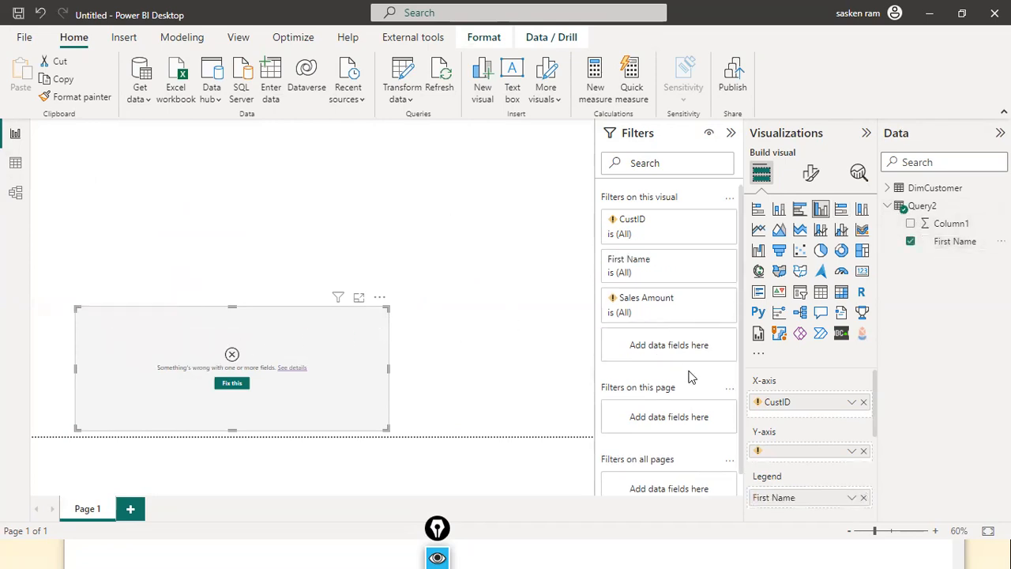
{"action": "left_click_drag", "start_coordinate": [946, 223], "coordinate": [316, 408]}
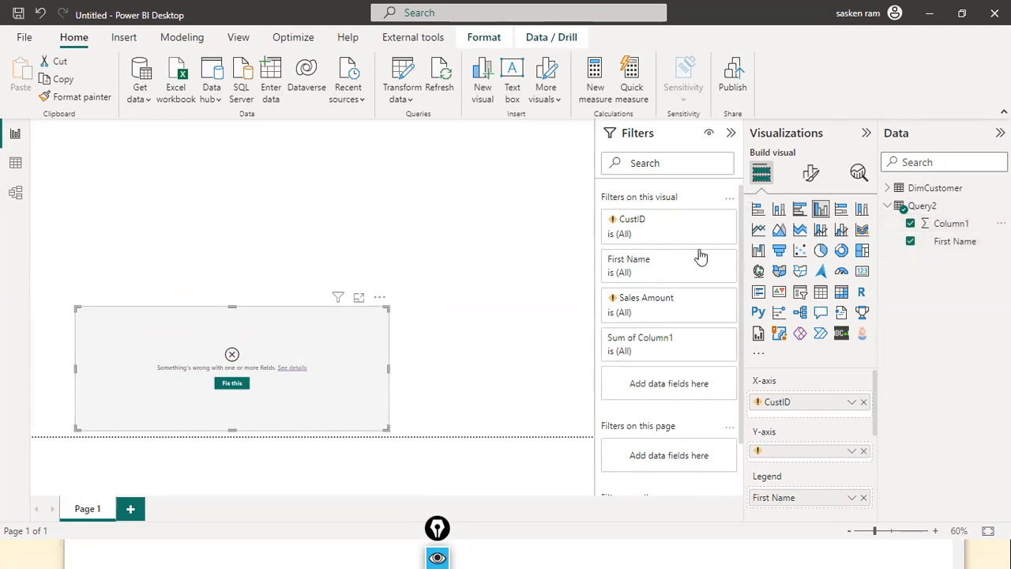
Examine the Column1 and First Name columns of Query2 in Data view
{"action": "left_click", "coordinate": [15, 191]}
{"action": "left_click", "coordinate": [15, 165]}
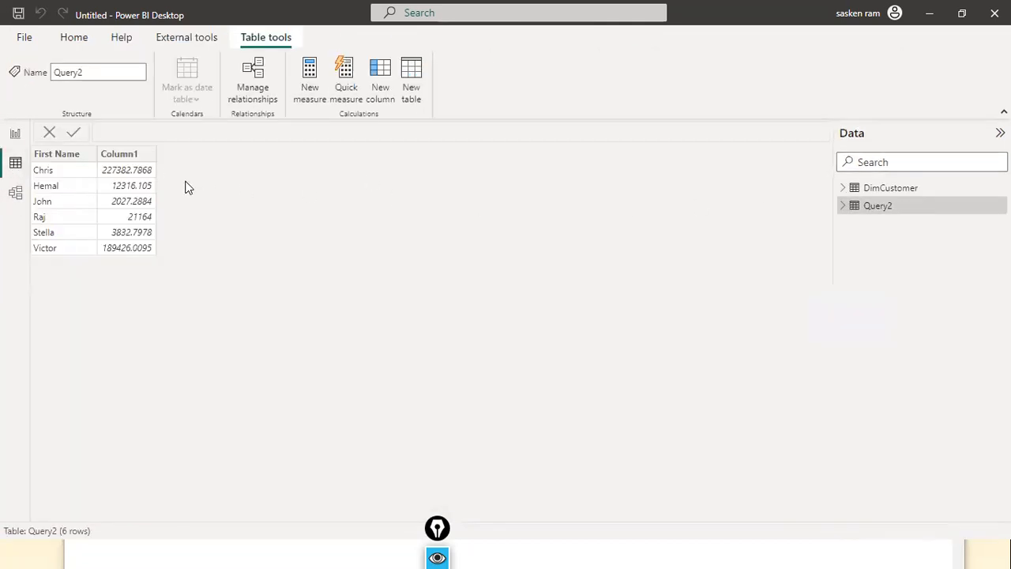
{"action": "left_click", "coordinate": [112, 155]}
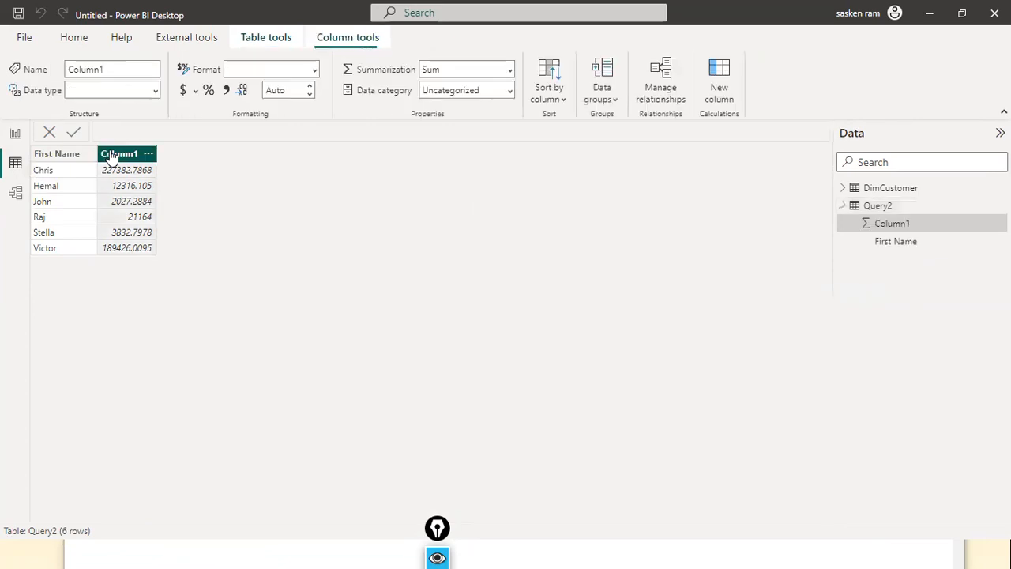
{"action": "left_click", "coordinate": [36, 155]}
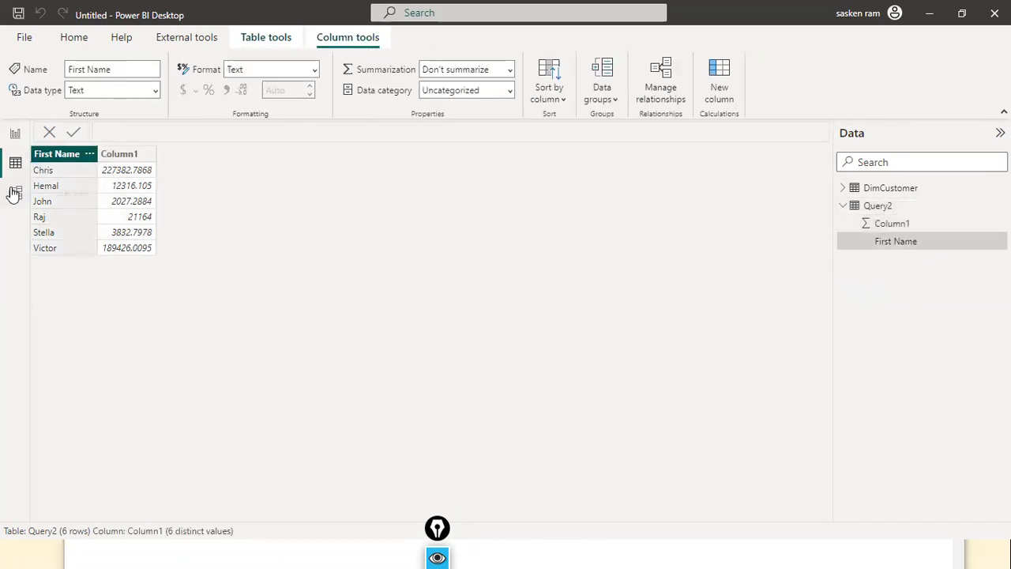
Replace the chart's broken fields with Query2's Column1 on the Y-axis and First Name on the X-axis
{"action": "left_click", "coordinate": [16, 136]}
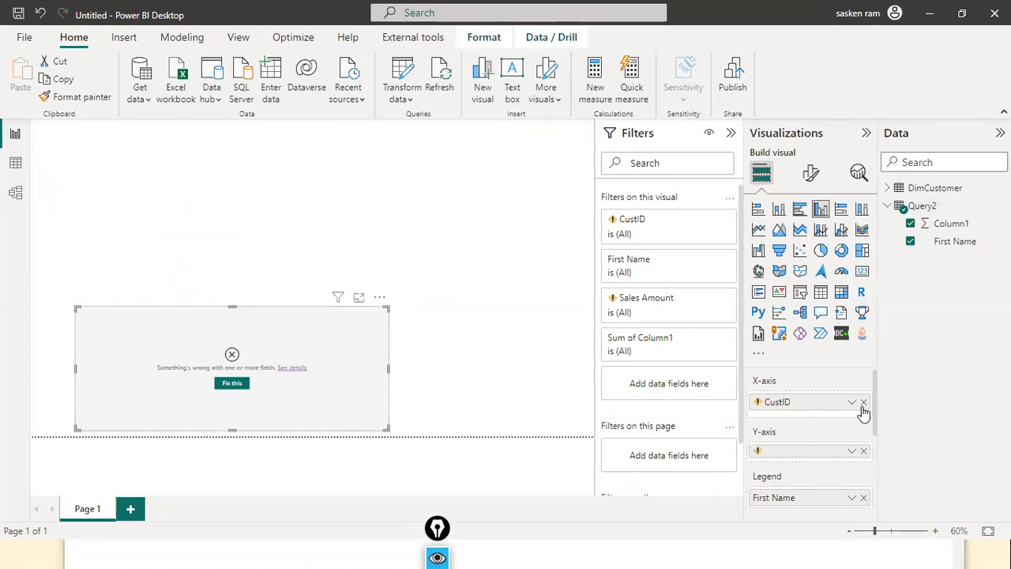
{"action": "left_click", "coordinate": [865, 452]}
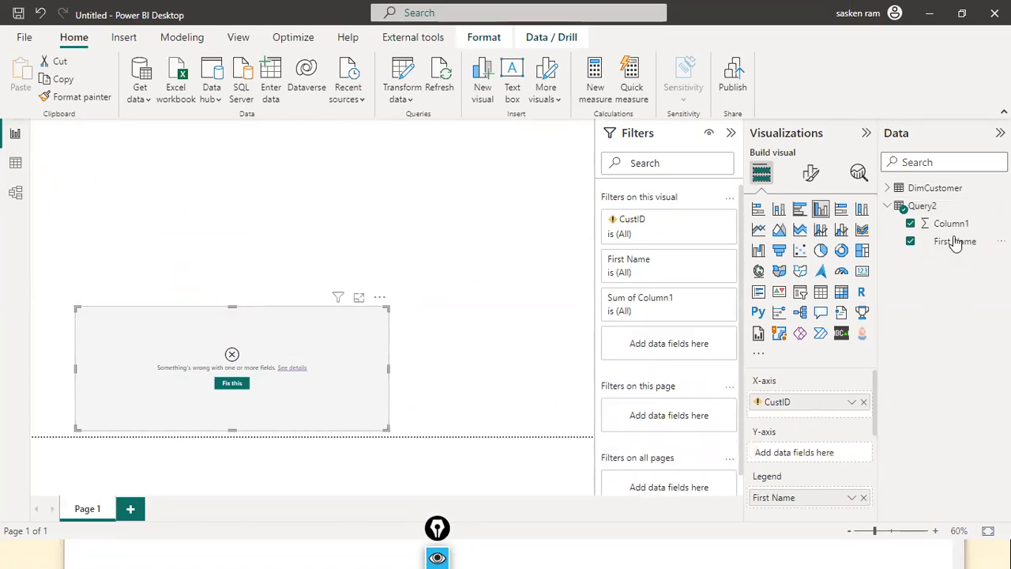
{"action": "left_click_drag", "start_coordinate": [951, 225], "coordinate": [813, 459]}
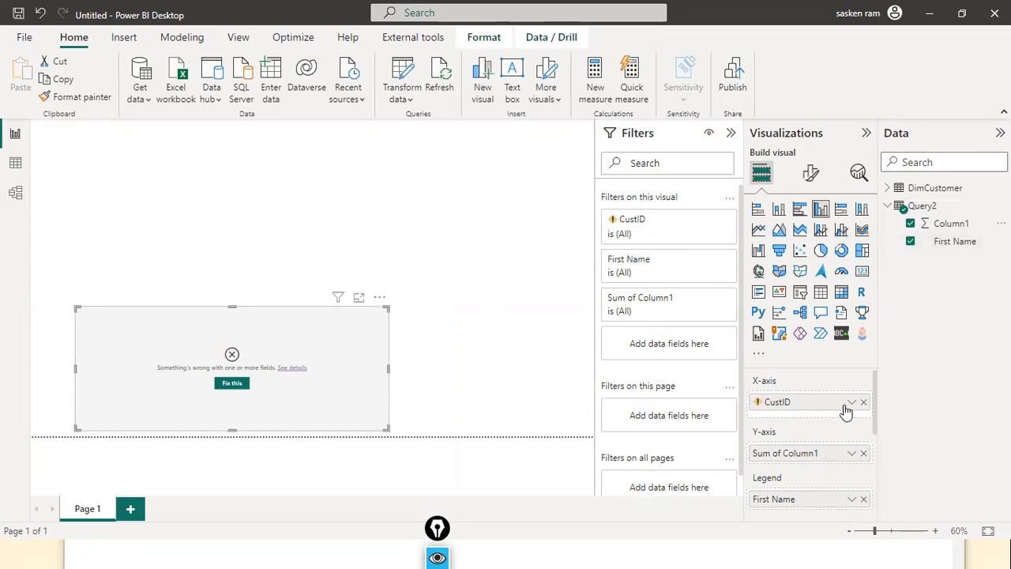
{"action": "left_click_drag", "start_coordinate": [946, 242], "coordinate": [812, 404]}
{"action": "left_click_drag", "start_coordinate": [953, 244], "coordinate": [812, 407]}
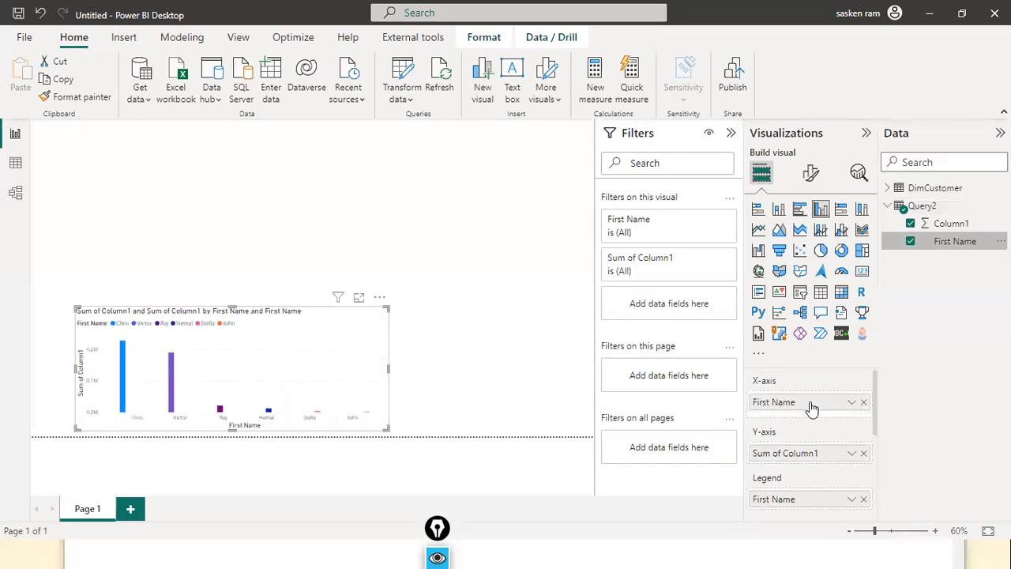
Widen the column chart and move it higher on the report page
{"action": "left_click_drag", "start_coordinate": [389, 371], "coordinate": [564, 399]}
{"action": "left_click_drag", "start_coordinate": [433, 361], "coordinate": [405, 251]}
Search the chart's format settings for "font" and set the X-axis values font size to 15
{"action": "left_click", "coordinate": [811, 173]}
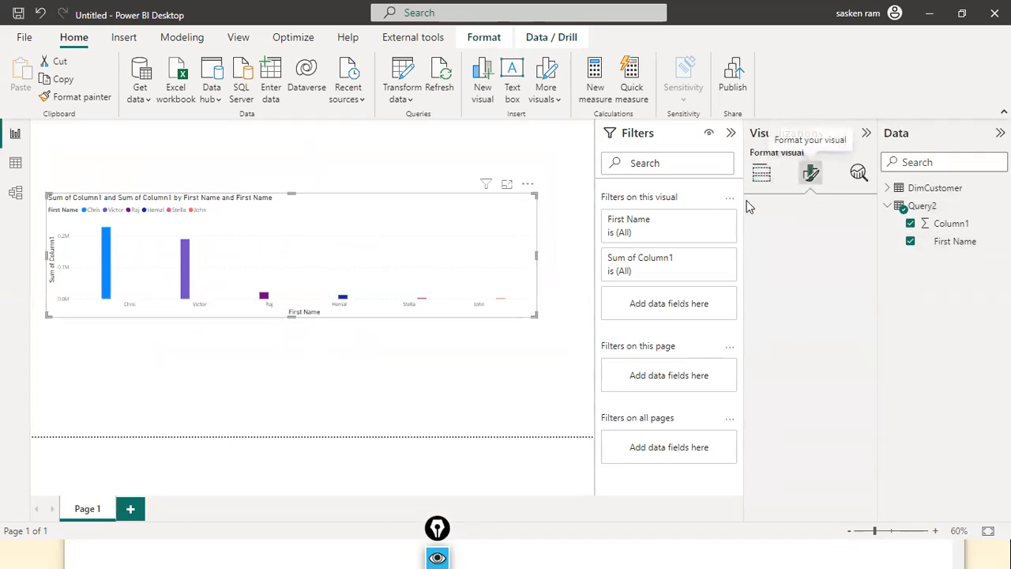
{"action": "type", "text": "f"}
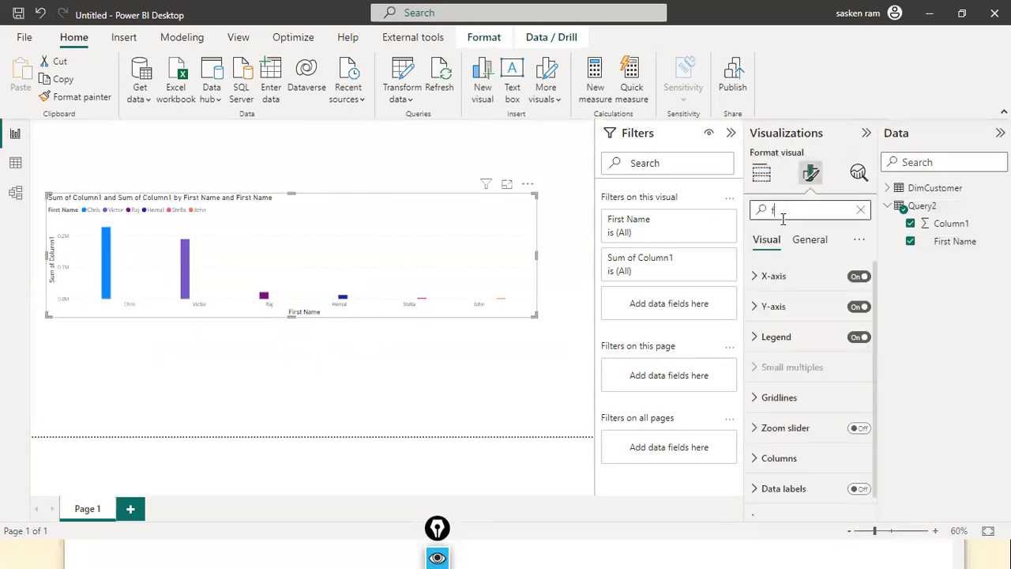
{"action": "type", "text": "ont"}
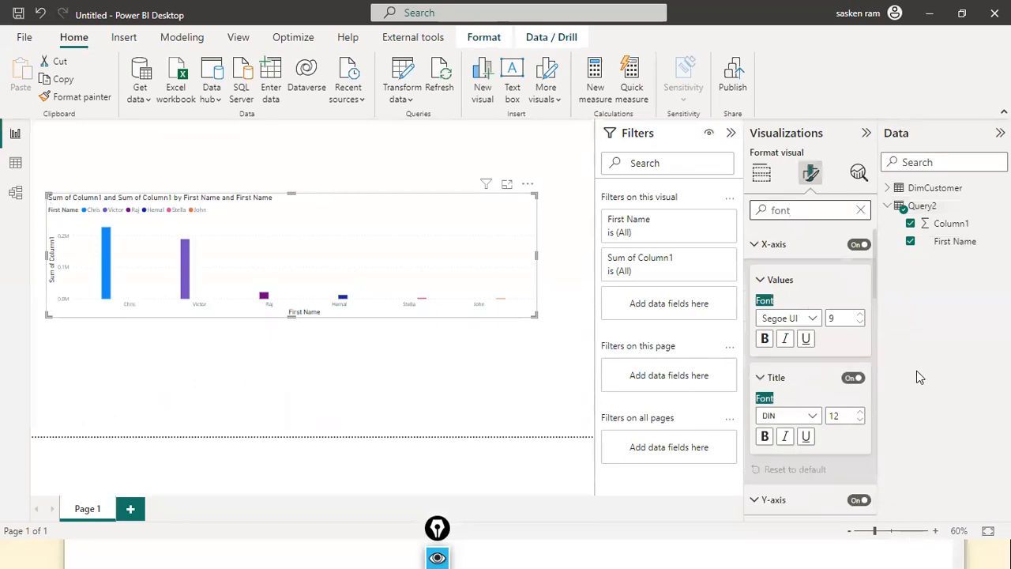
{"action": "left_click", "coordinate": [860, 315]}
{"action": "left_click", "coordinate": [861, 314]}
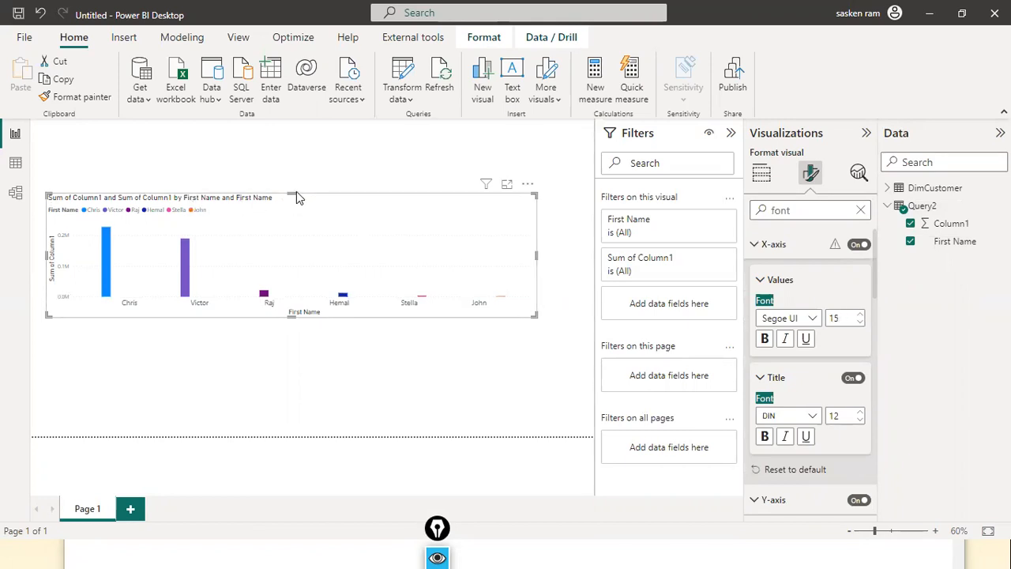
Make the column chart taller by extending its upper and lower edges, and reposition it slightly on the page
{"action": "left_click_drag", "start_coordinate": [291, 198], "coordinate": [307, 142]}
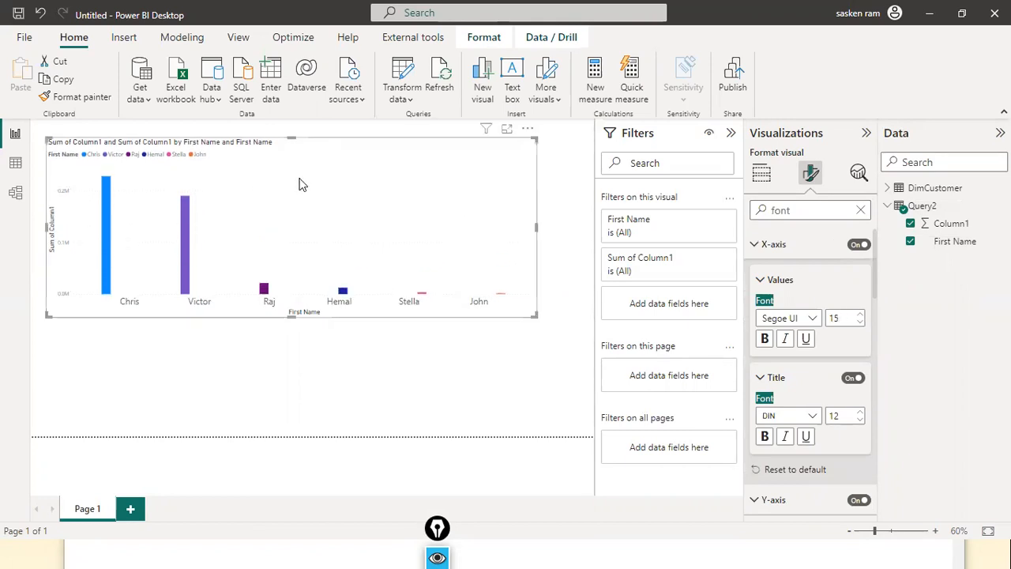
{"action": "left_click_drag", "start_coordinate": [291, 316], "coordinate": [285, 390]}
{"action": "mouse_move", "coordinate": [351, 283]}
{"action": "left_mouse_down"}
{"action": "mouse_move", "coordinate": [350, 295]}
{"action": "mouse_move", "coordinate": [366, 289]}
{"action": "left_mouse_up"}
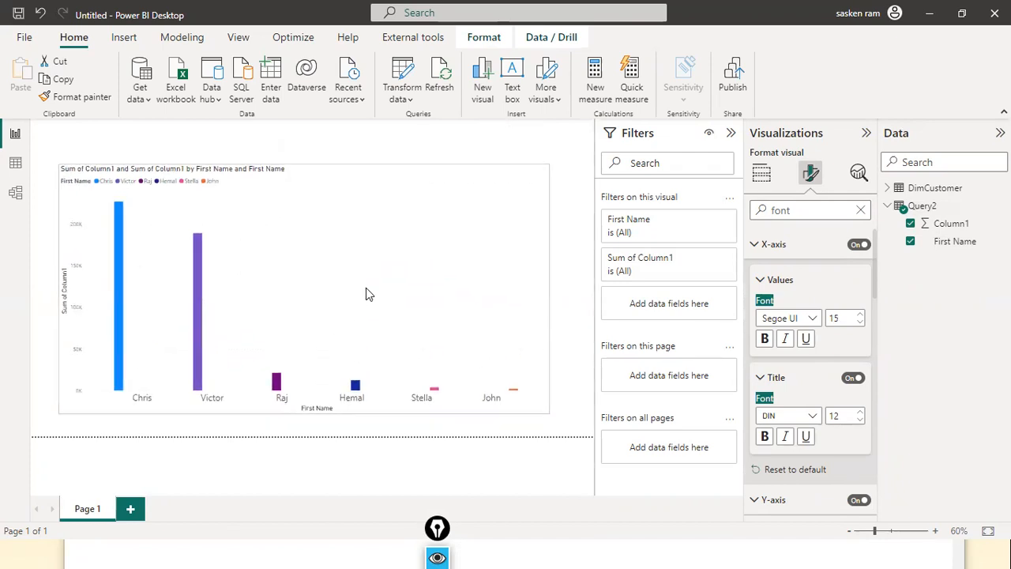
Record the column chart's refresh in Performance analyzer, expand the chart's entry and copy its DAX query
{"action": "left_click", "coordinate": [237, 37]}
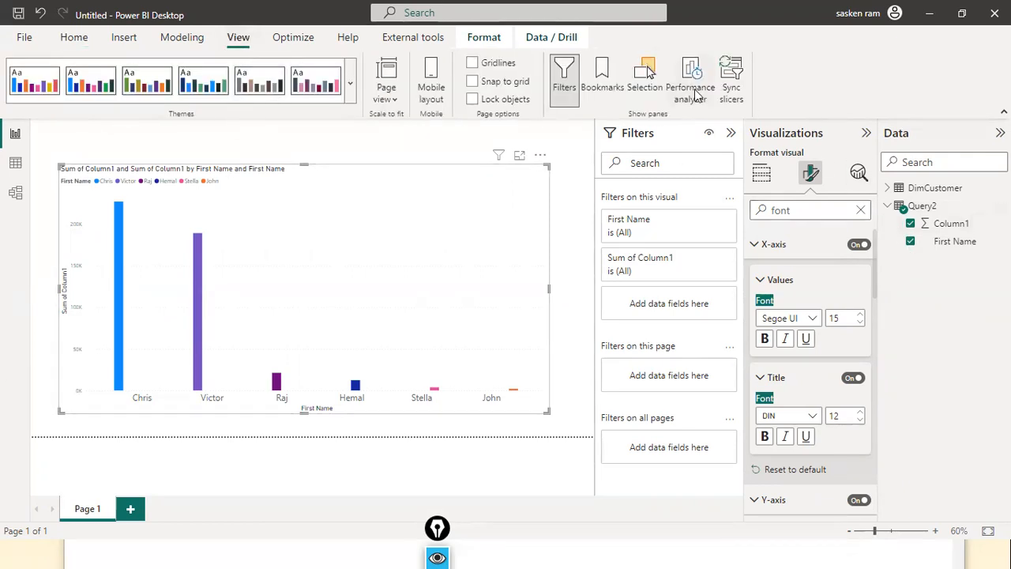
{"action": "left_click", "coordinate": [693, 93]}
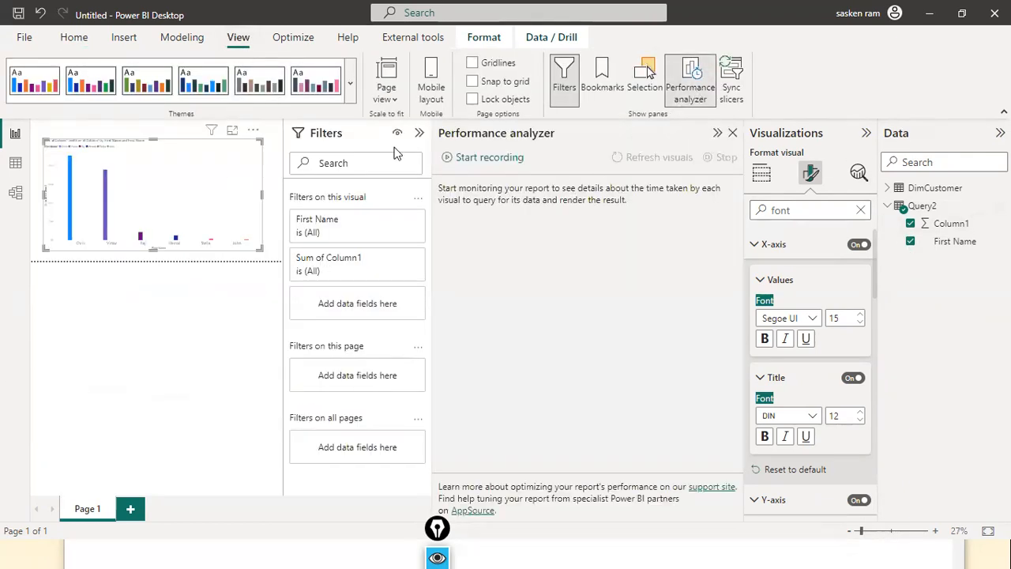
{"action": "left_click", "coordinate": [476, 158]}
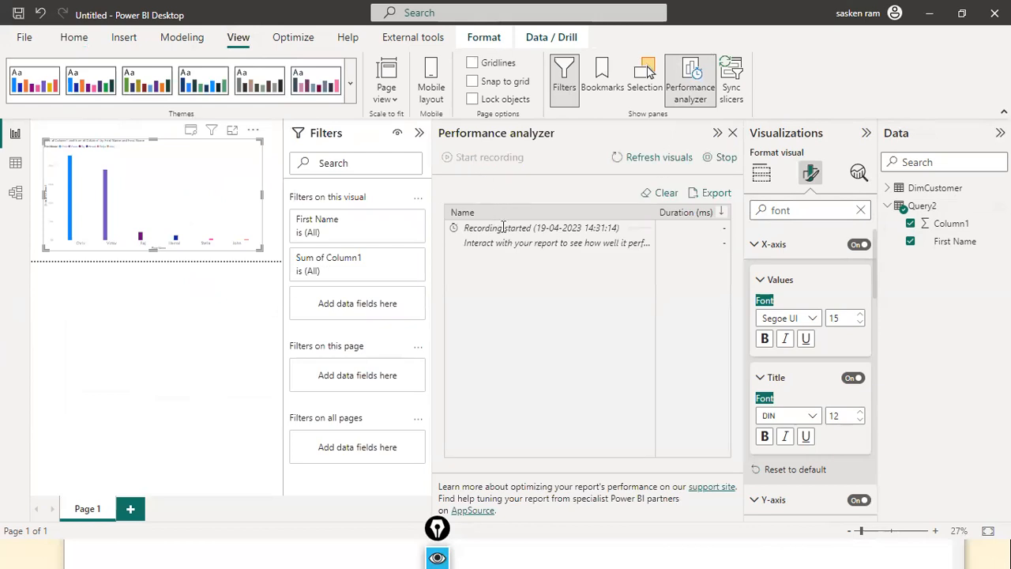
{"action": "left_click", "coordinate": [650, 164]}
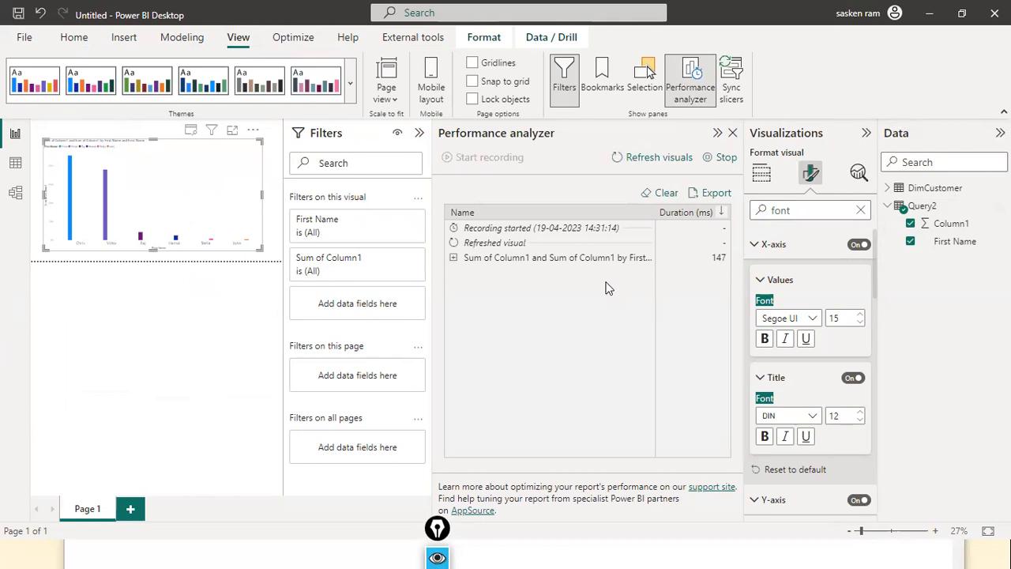
{"action": "left_click", "coordinate": [454, 260]}
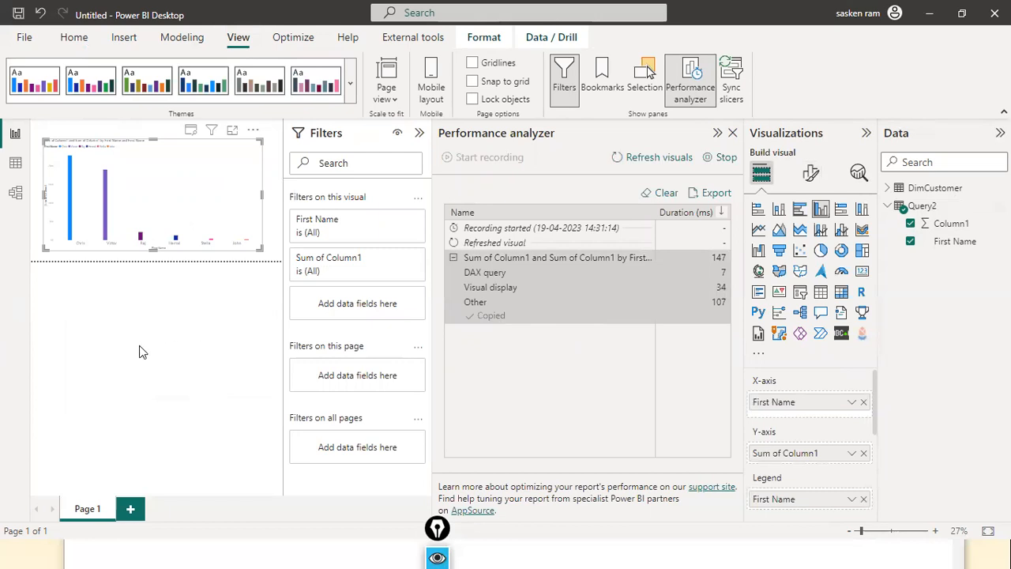
Open Notepad and paste the copied DAX query into the blank document
{"action": "key", "text": "super"}
{"action": "type", "text": "noepp"}
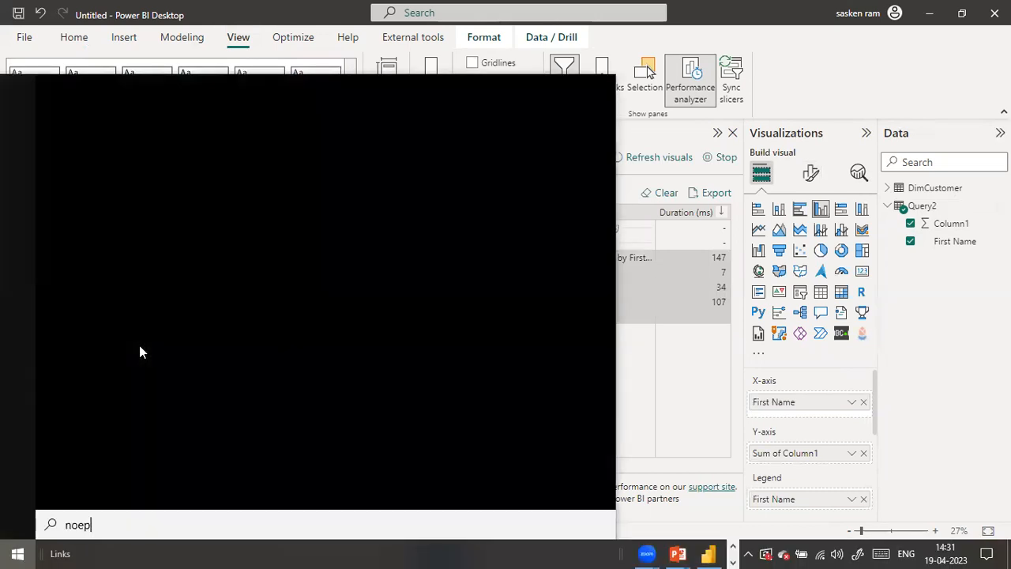
{"action": "key", "text": "BackSpace"}
{"action": "key", "text": "BackSpace"}
{"action": "key", "text": "BackSpace"}
{"action": "type", "text": "tpad"}
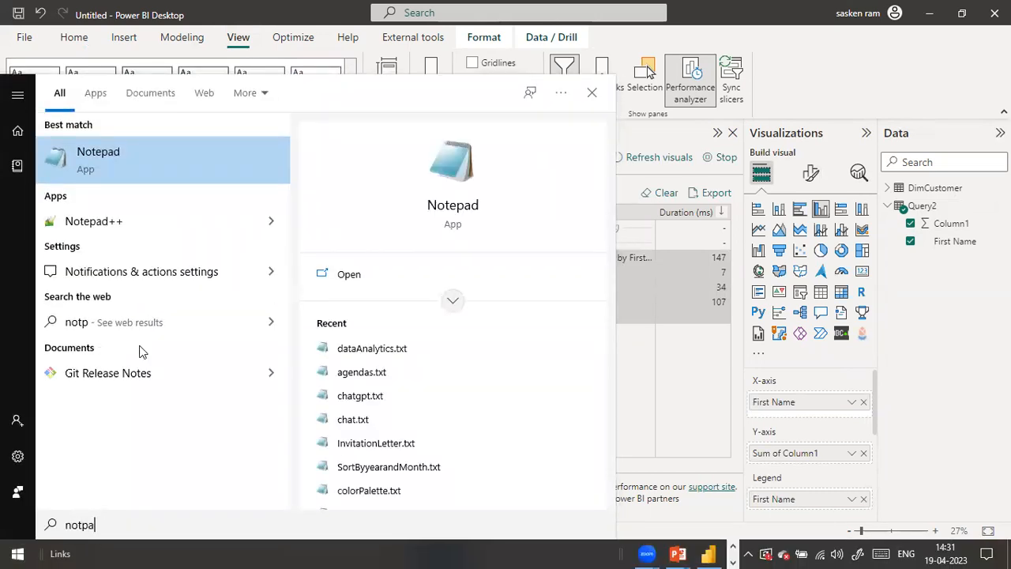
{"action": "key", "text": "BackSpace"}
{"action": "key", "text": "BackSpace"}
{"action": "key", "text": "BackSpace"}
{"action": "type", "text": "epad"}
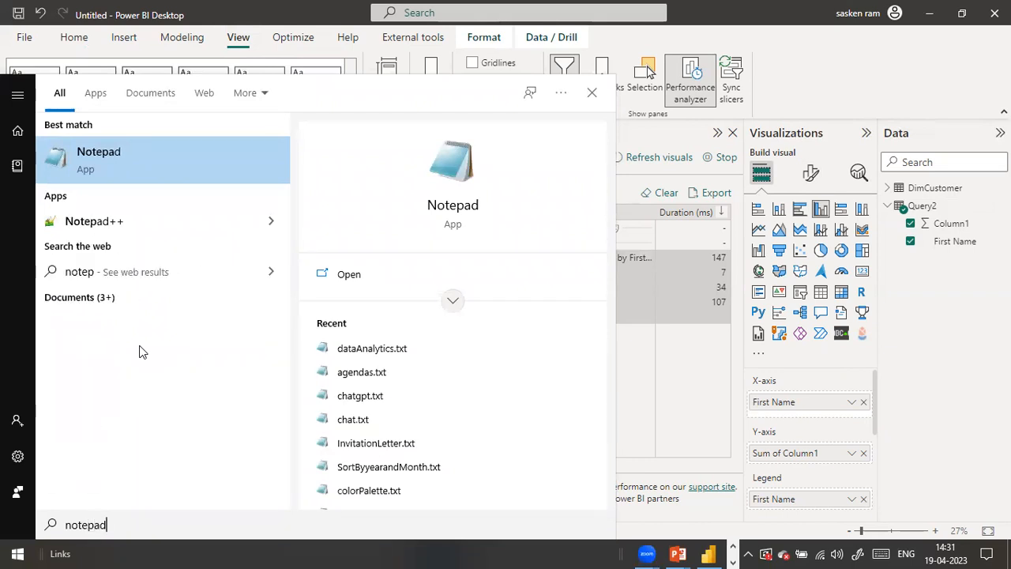
{"action": "key", "text": "Return"}
{"action": "type", "text": "// DAX Query DEFINE \tVAR __DS0Core = \t\tSUMMARIZECOLUMNS('Query2'[First Name], \"SumColumn1\", CALCULATE(SUM('Query2'[Column1])))  \tVAR __DS0PrimaryWindowed = \t\tTOPN(201, __DS0Core, [SumColumn1], 0, 'Query2'[First Name], 1)  EVALUATE \t__DS0PrimaryWindowed  ORDER BY \t[SumColumn1] DESC, 'Query2'[First Name]"}
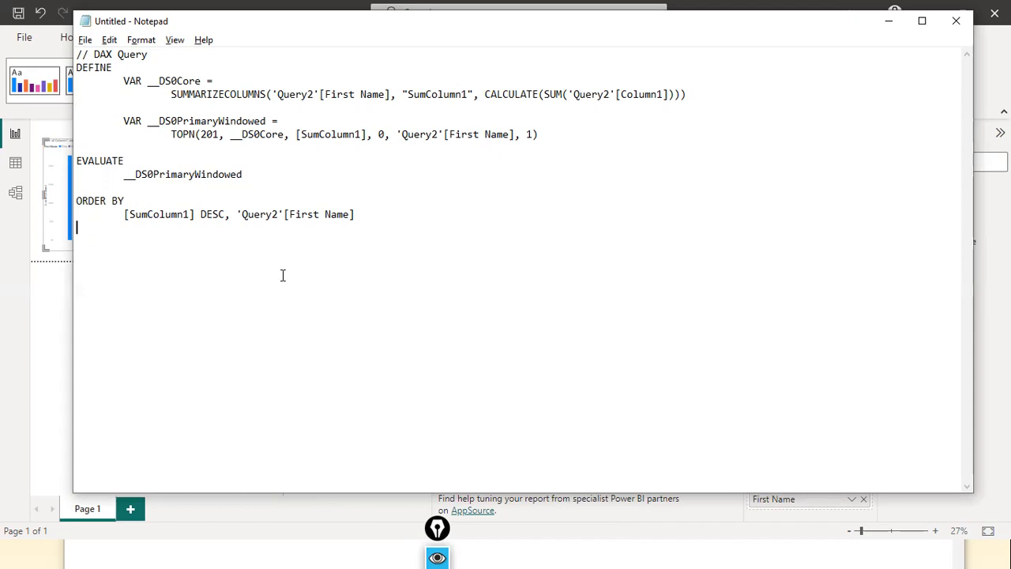
Switch back to Power BI Desktop, stop the performance recording and close Performance analyzer
{"action": "key", "text": "alt+Tab"}
{"action": "left_click", "coordinate": [728, 158]}
{"action": "left_click", "coordinate": [734, 133]}
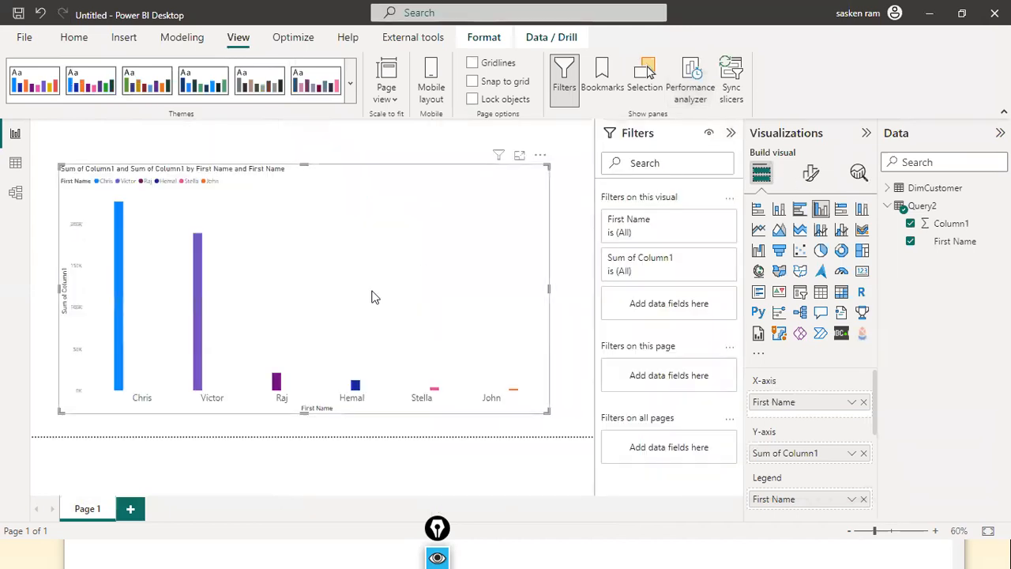
Shorten the column chart from its upper edge and collapse the Visualizations pane to free space on the page
{"action": "left_click_drag", "start_coordinate": [288, 228], "coordinate": [281, 269]}
{"action": "left_click", "coordinate": [327, 208]}
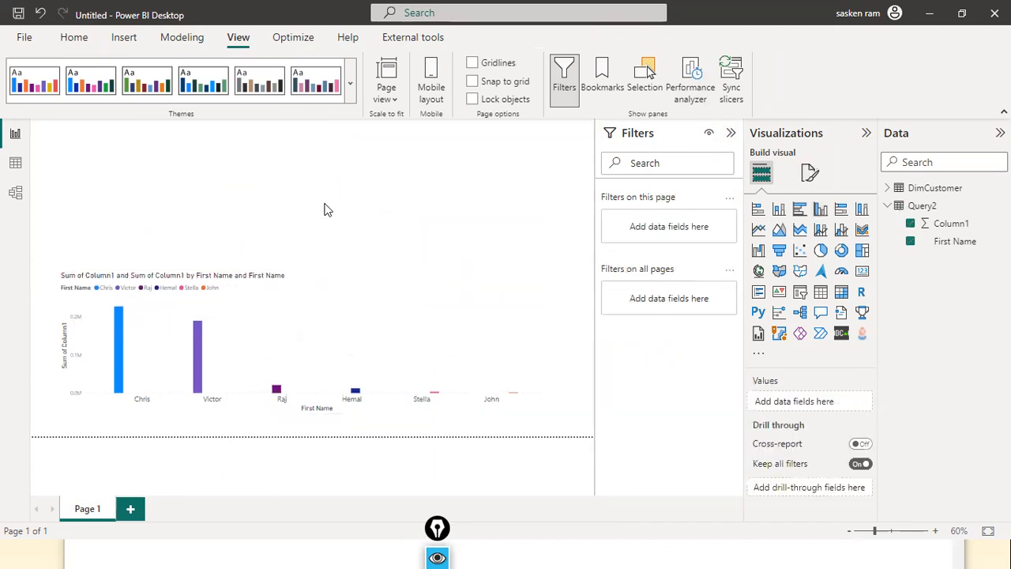
{"action": "left_click", "coordinate": [782, 138]}
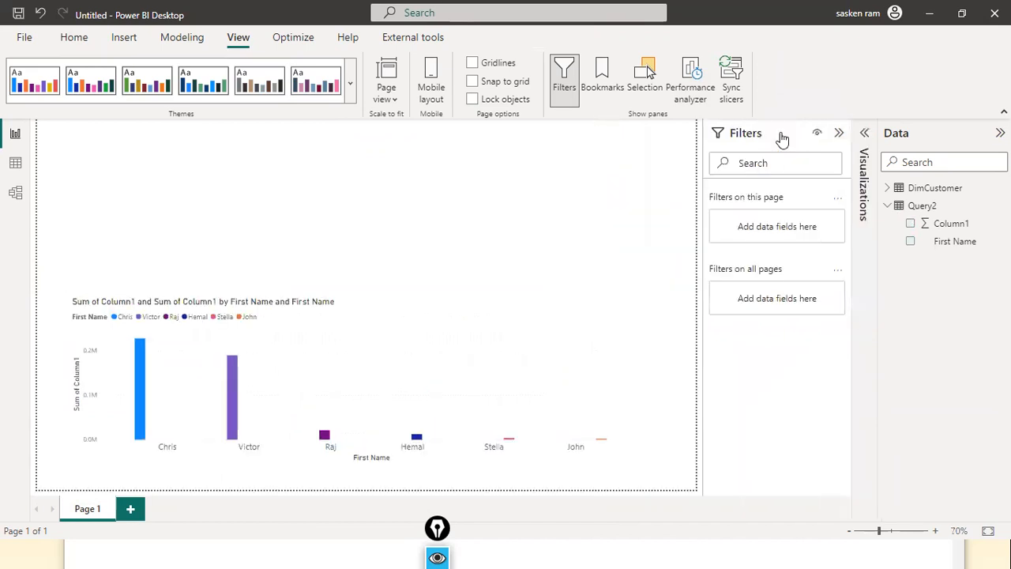
Handwrite a "Step 1" note above the chart pairing Import with DimCustomer and DirectQuery with SalesFact, bracketed and ticked
{"action": "left_click", "coordinate": [118, 143]}
{"action": "mouse_move", "coordinate": [107, 132]}
{"action": "left_mouse_down"}
{"action": "mouse_move", "coordinate": [108, 150]}
{"action": "mouse_move", "coordinate": [250, 141]}
{"action": "left_mouse_up"}
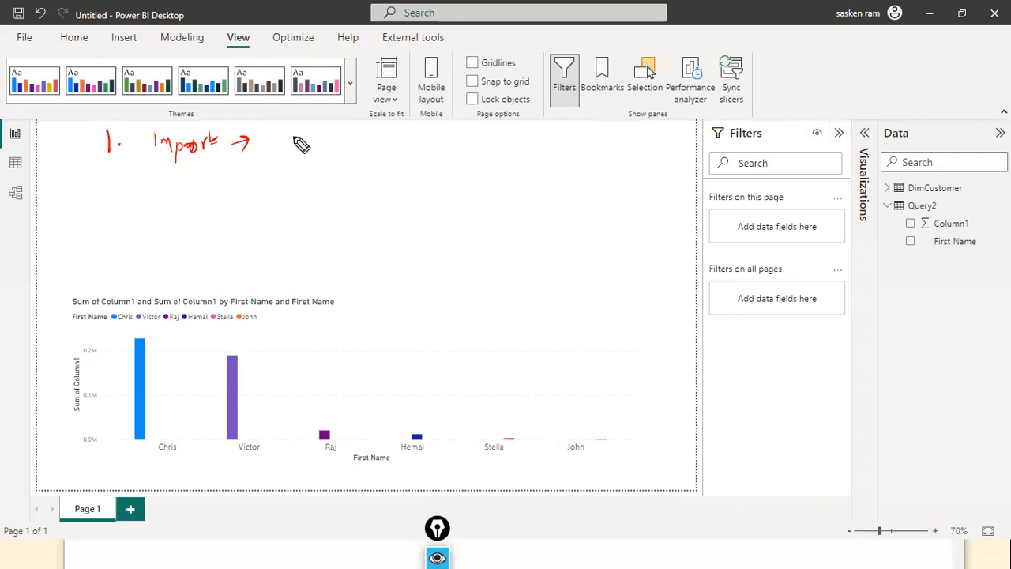
{"action": "mouse_move", "coordinate": [301, 143]}
{"action": "left_mouse_down"}
{"action": "mouse_move", "coordinate": [406, 150]}
{"action": "mouse_move", "coordinate": [392, 157]}
{"action": "left_mouse_up"}
{"action": "mouse_move", "coordinate": [154, 174]}
{"action": "left_mouse_down"}
{"action": "mouse_move", "coordinate": [174, 188]}
{"action": "mouse_move", "coordinate": [210, 183]}
{"action": "mouse_move", "coordinate": [227, 197]}
{"action": "mouse_move", "coordinate": [278, 180]}
{"action": "mouse_move", "coordinate": [395, 180]}
{"action": "left_mouse_up"}
{"action": "left_click_drag", "start_coordinate": [313, 190], "coordinate": [334, 165]}
{"action": "left_click_drag", "start_coordinate": [102, 182], "coordinate": [115, 196]}
{"action": "left_click", "coordinate": [125, 194]}
{"action": "left_click_drag", "start_coordinate": [425, 133], "coordinate": [419, 189]}
{"action": "left_click_drag", "start_coordinate": [485, 166], "coordinate": [592, 133]}
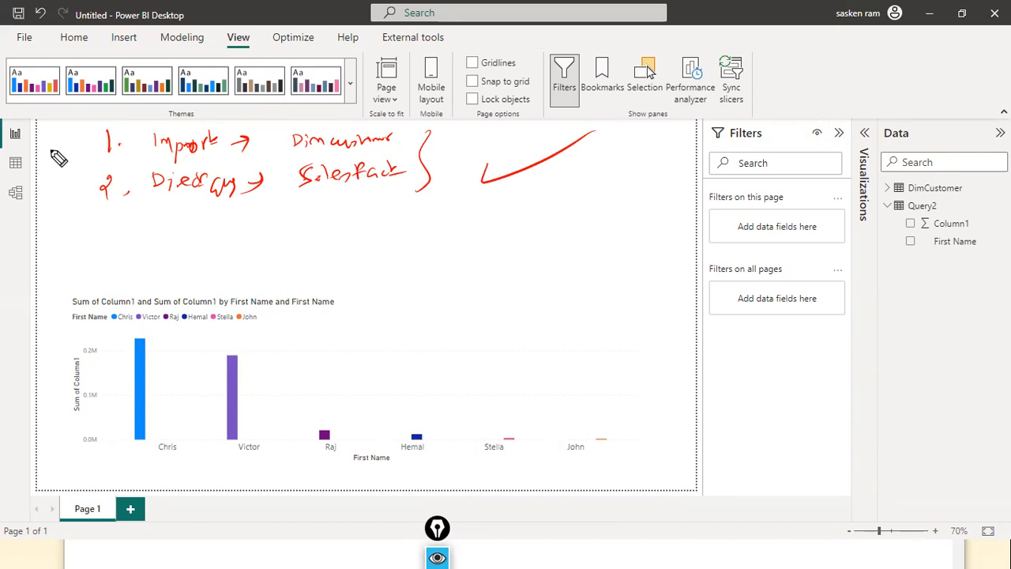
{"action": "mouse_move", "coordinate": [54, 135]}
{"action": "left_mouse_down"}
{"action": "mouse_move", "coordinate": [50, 145]}
{"action": "mouse_move", "coordinate": [85, 144]}
{"action": "left_mouse_up"}
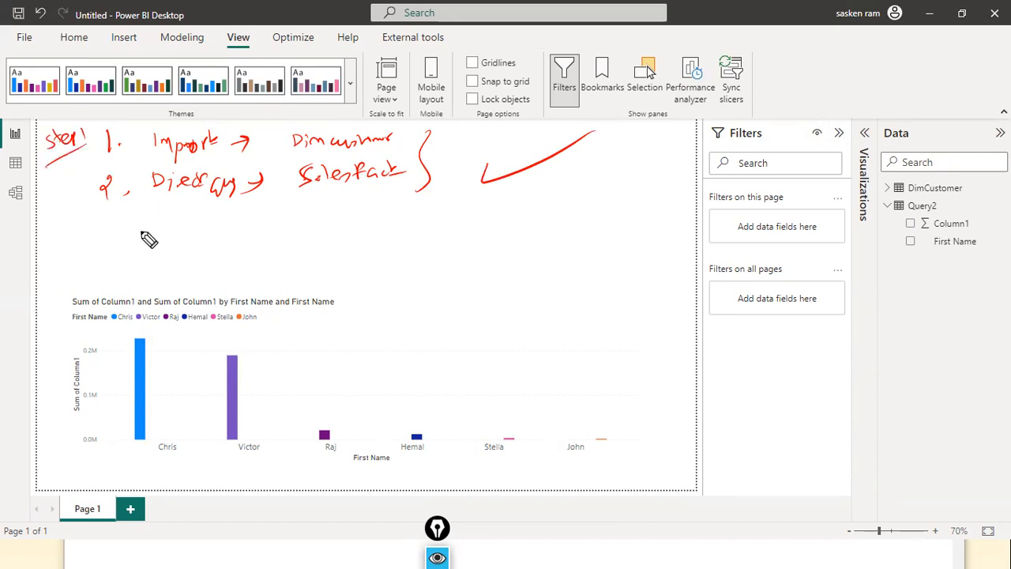
Handwrite a "Step 2" note with "query" circled and ticked, followed by an underlined "direct query"
{"action": "mouse_move", "coordinate": [55, 235]}
{"action": "left_mouse_down"}
{"action": "mouse_move", "coordinate": [57, 243]}
{"action": "mouse_move", "coordinate": [106, 241]}
{"action": "mouse_move", "coordinate": [101, 235]}
{"action": "left_mouse_up"}
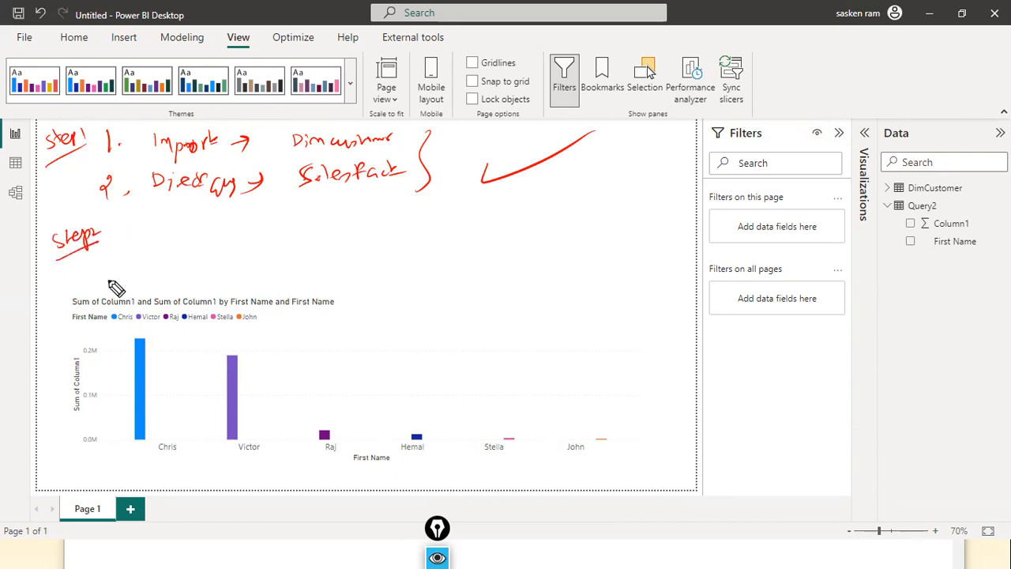
{"action": "mouse_move", "coordinate": [149, 239]}
{"action": "left_mouse_down"}
{"action": "mouse_move", "coordinate": [165, 252]}
{"action": "mouse_move", "coordinate": [210, 253]}
{"action": "left_mouse_up"}
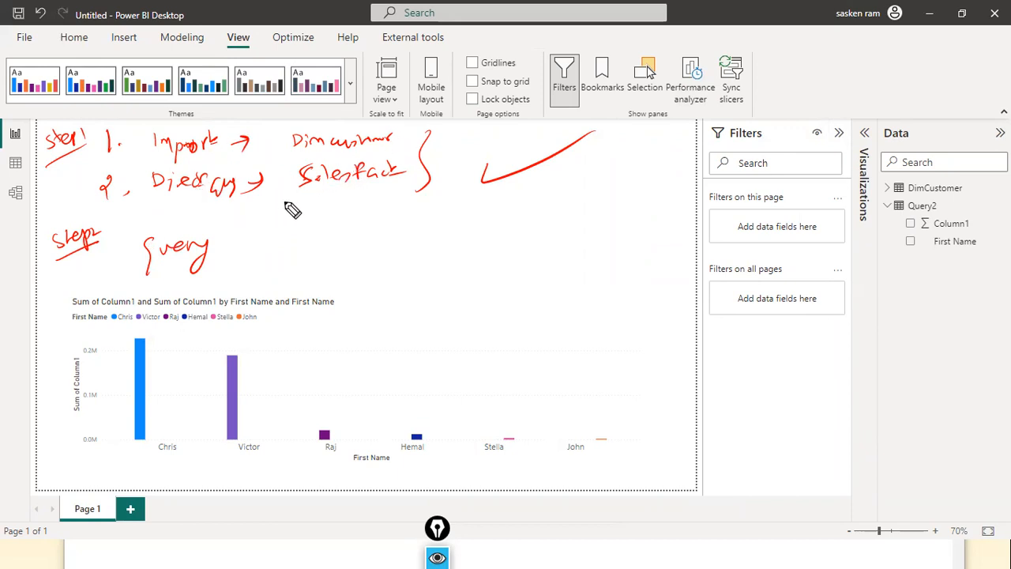
{"action": "mouse_move", "coordinate": [236, 237]}
{"action": "left_mouse_down"}
{"action": "mouse_move", "coordinate": [142, 280]}
{"action": "mouse_move", "coordinate": [186, 257]}
{"action": "left_mouse_up"}
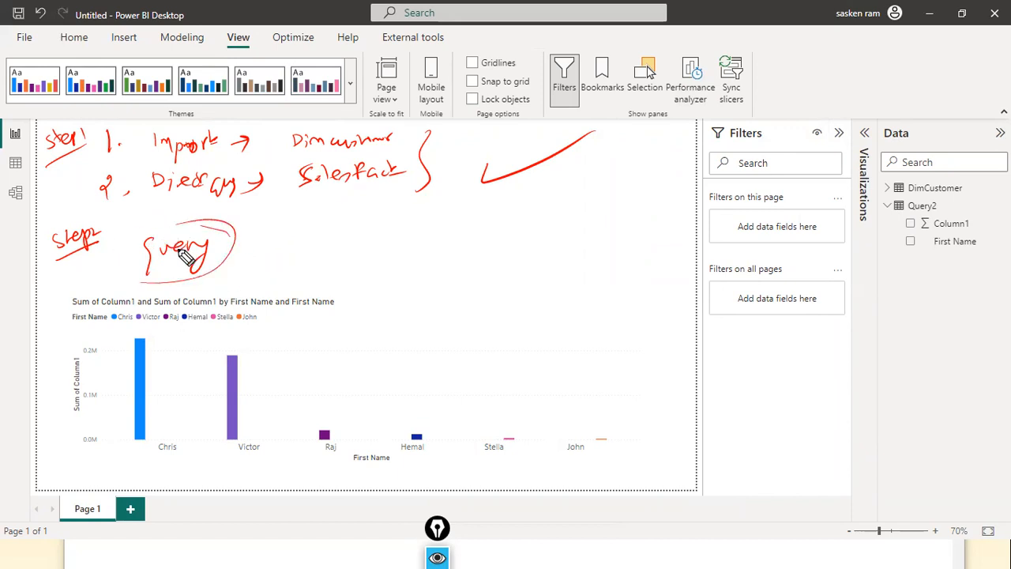
{"action": "left_click_drag", "start_coordinate": [244, 239], "coordinate": [302, 223]}
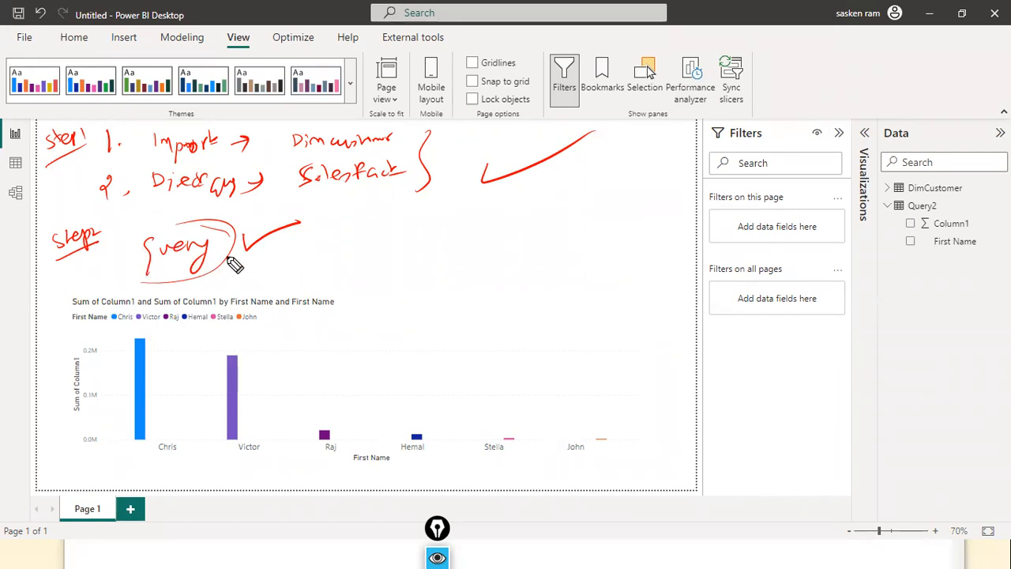
{"action": "mouse_move", "coordinate": [323, 254]}
{"action": "left_mouse_down"}
{"action": "mouse_move", "coordinate": [386, 254]}
{"action": "mouse_move", "coordinate": [401, 270]}
{"action": "mouse_move", "coordinate": [418, 257]}
{"action": "mouse_move", "coordinate": [427, 276]}
{"action": "mouse_move", "coordinate": [440, 252]}
{"action": "left_mouse_up"}
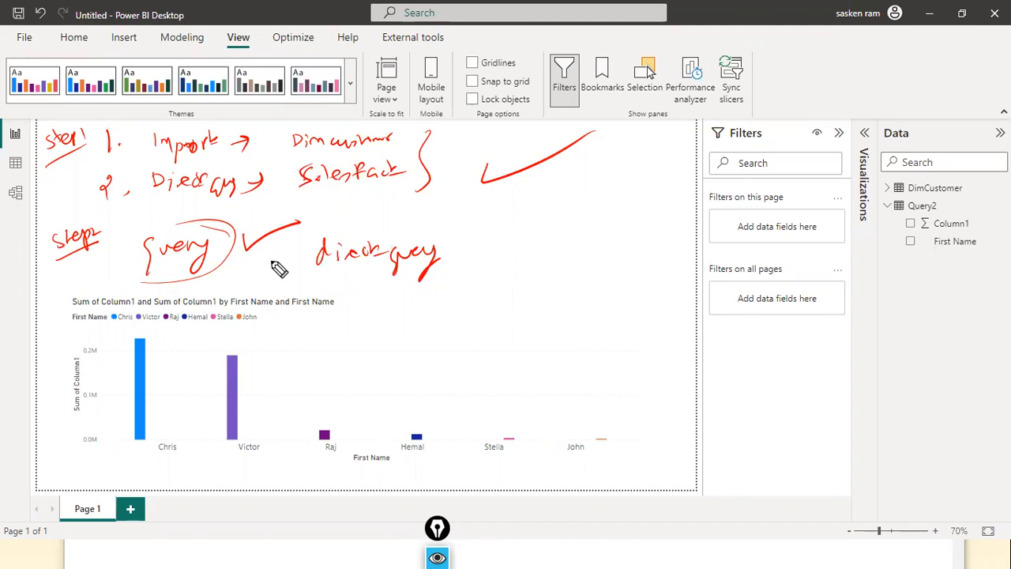
{"action": "mouse_move", "coordinate": [440, 260]}
{"action": "left_mouse_down"}
{"action": "mouse_move", "coordinate": [425, 276]}
{"action": "mouse_move", "coordinate": [327, 283]}
{"action": "left_mouse_up"}
{"action": "mouse_move", "coordinate": [487, 240]}
{"action": "left_mouse_down"}
{"action": "mouse_move", "coordinate": [476, 245]}
{"action": "mouse_move", "coordinate": [524, 267]}
{"action": "left_mouse_up"}
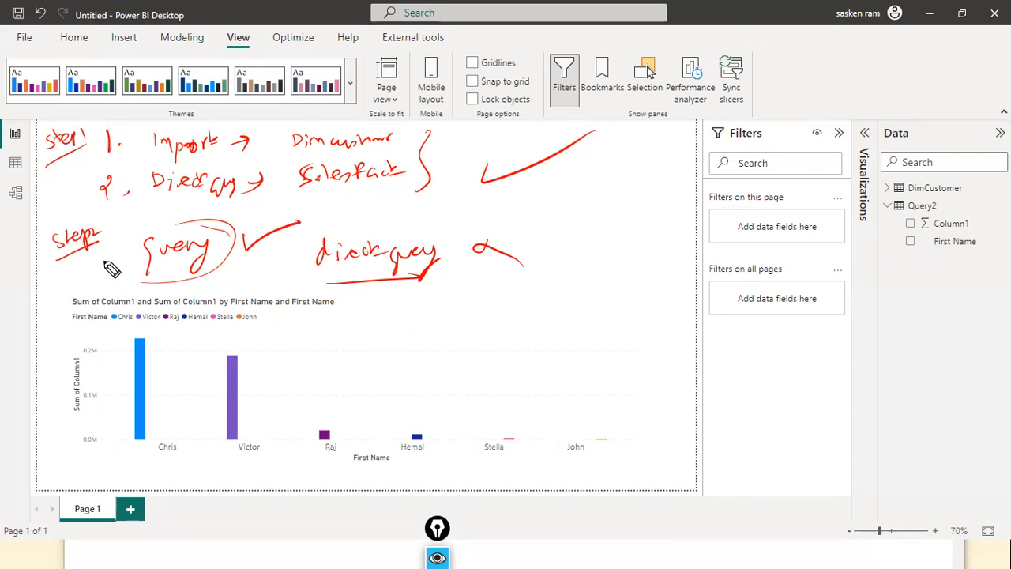
Label the second note as scenario 2, cross out its tick, and handwrite another scenario heading with "Import" over the chart
{"action": "mouse_move", "coordinate": [55, 268]}
{"action": "left_mouse_down"}
{"action": "mouse_move", "coordinate": [66, 275]}
{"action": "mouse_move", "coordinate": [123, 250]}
{"action": "left_mouse_up"}
{"action": "left_click_drag", "start_coordinate": [126, 294], "coordinate": [284, 279]}
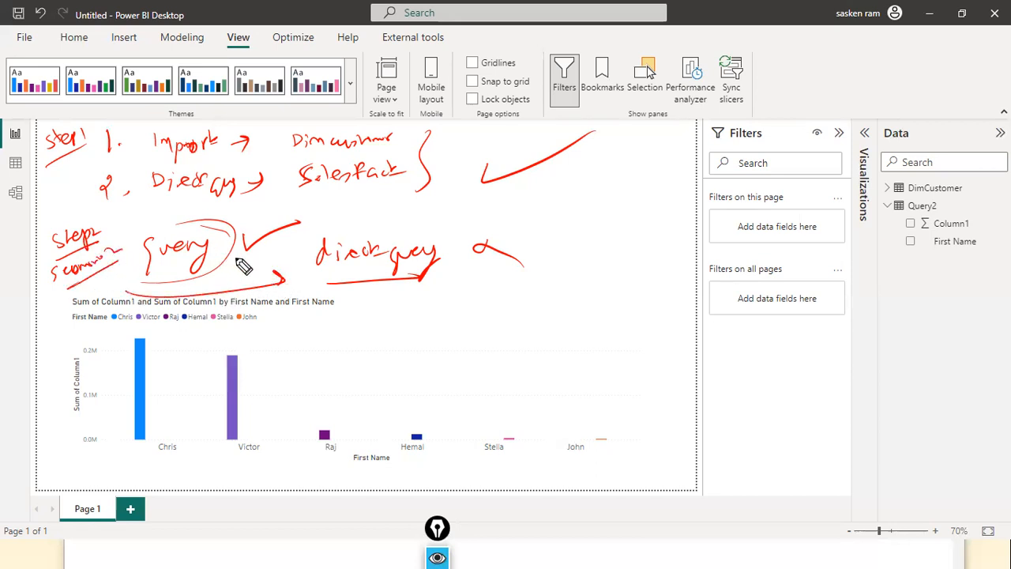
{"action": "left_click_drag", "start_coordinate": [254, 235], "coordinate": [303, 275]}
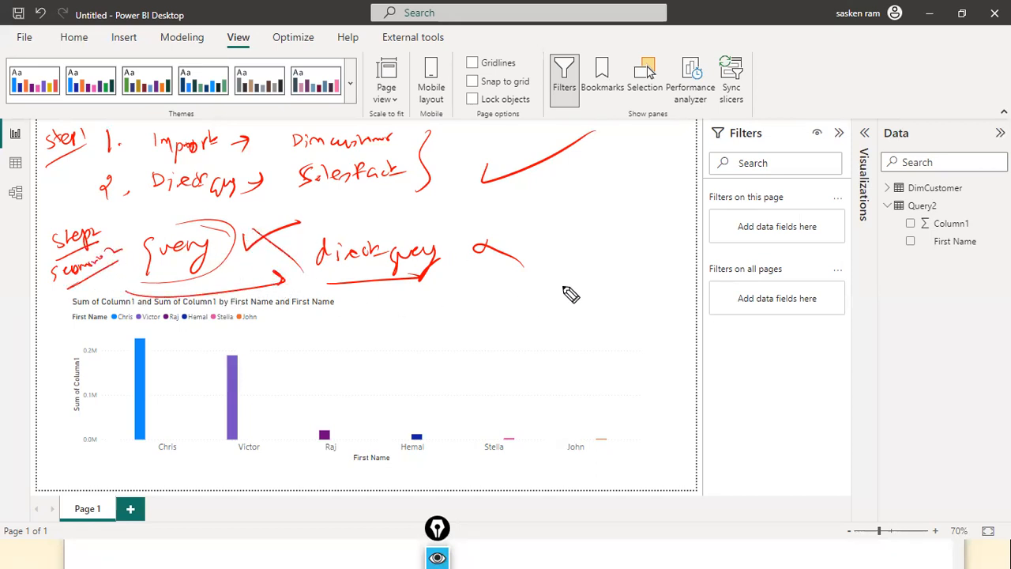
{"action": "mouse_move", "coordinate": [404, 302]}
{"action": "left_mouse_down"}
{"action": "mouse_move", "coordinate": [397, 320]}
{"action": "mouse_move", "coordinate": [466, 308]}
{"action": "left_mouse_up"}
{"action": "mouse_move", "coordinate": [399, 336]}
{"action": "left_mouse_down"}
{"action": "mouse_move", "coordinate": [466, 324]}
{"action": "mouse_move", "coordinate": [544, 352]}
{"action": "mouse_move", "coordinate": [592, 329]}
{"action": "mouse_move", "coordinate": [590, 309]}
{"action": "left_mouse_up"}
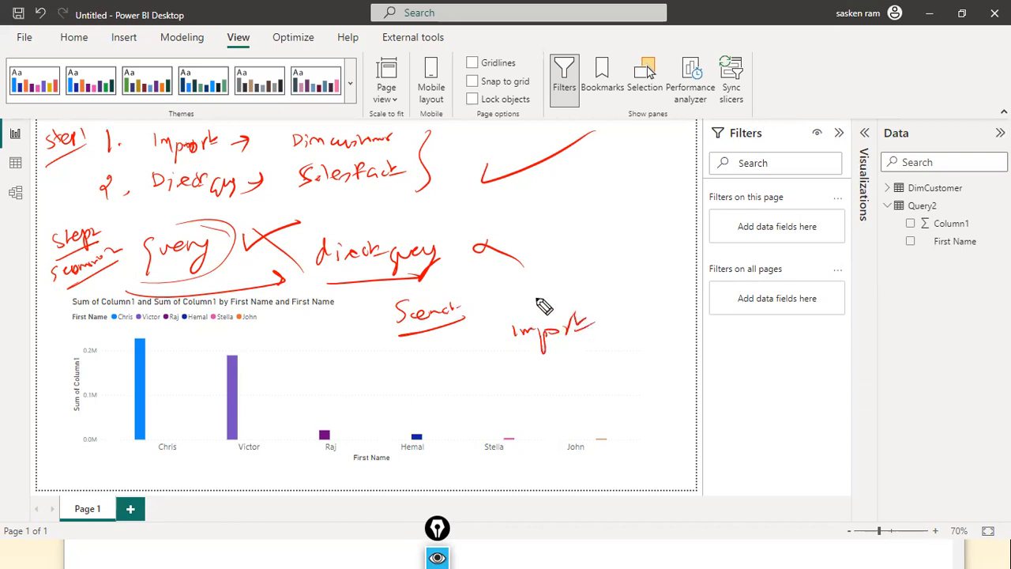
Underline SalesFact in the notes, number the last heading as scenario 3, and add its points a and b with "query"
{"action": "left_click_drag", "start_coordinate": [346, 194], "coordinate": [430, 183]}
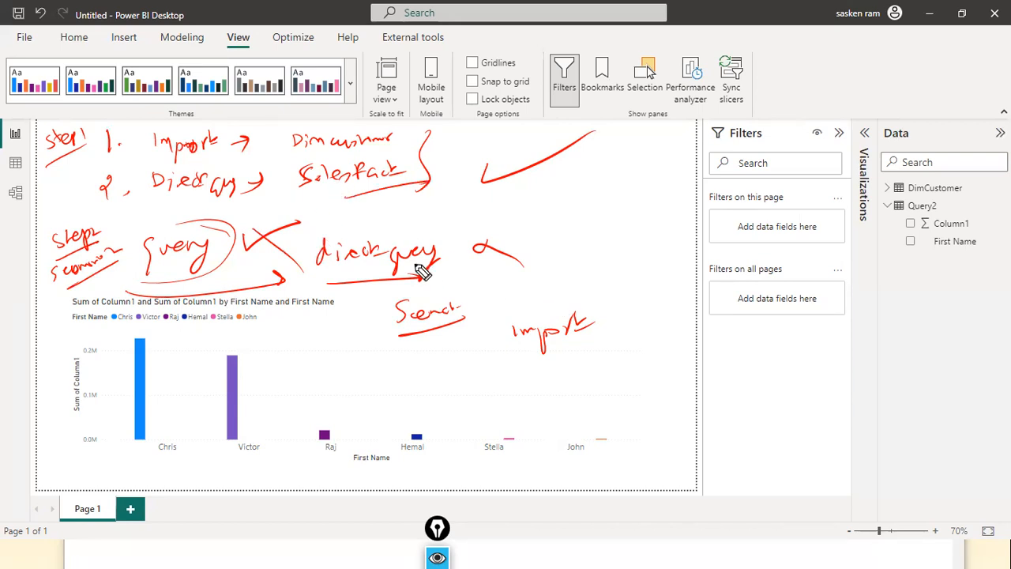
{"action": "left_click_drag", "start_coordinate": [420, 158], "coordinate": [431, 183]}
{"action": "left_click_drag", "start_coordinate": [473, 246], "coordinate": [489, 253]}
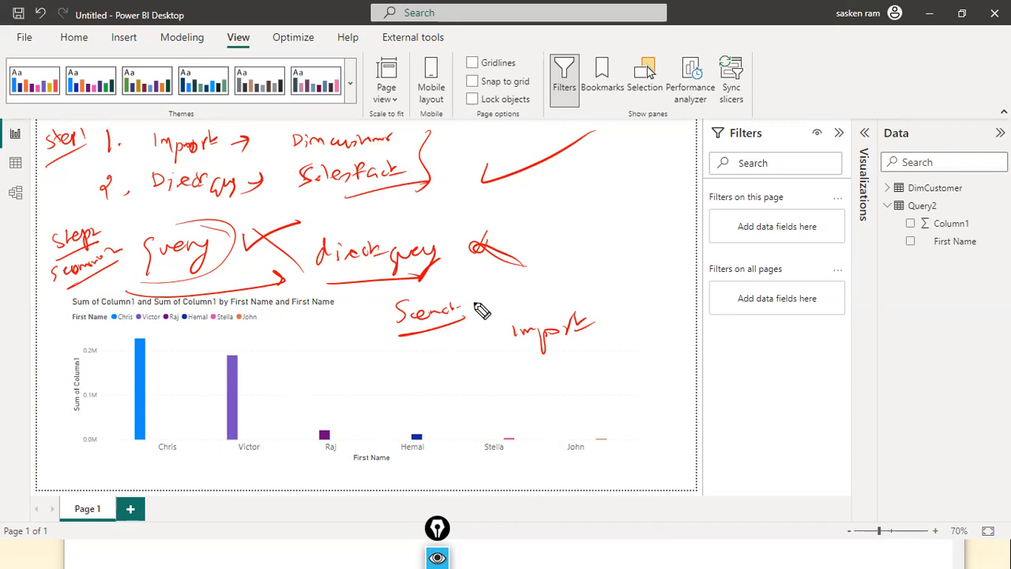
{"action": "mouse_move", "coordinate": [469, 296]}
{"action": "left_mouse_down"}
{"action": "mouse_move", "coordinate": [471, 313]}
{"action": "mouse_move", "coordinate": [433, 319]}
{"action": "left_mouse_up"}
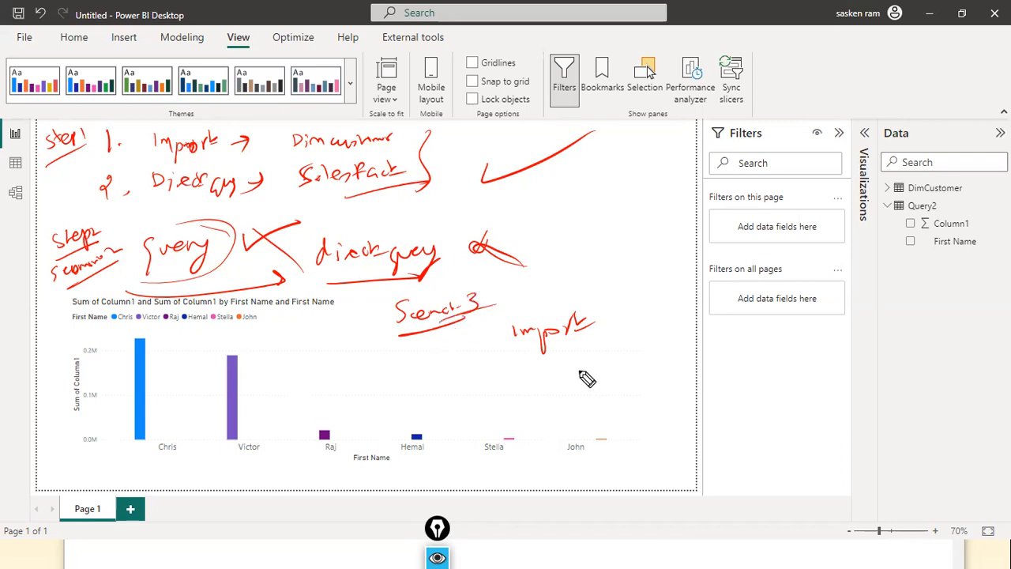
{"action": "mouse_move", "coordinate": [517, 300]}
{"action": "left_mouse_down"}
{"action": "mouse_move", "coordinate": [519, 316]}
{"action": "mouse_move", "coordinate": [549, 309]}
{"action": "mouse_move", "coordinate": [482, 326]}
{"action": "mouse_move", "coordinate": [492, 316]}
{"action": "mouse_move", "coordinate": [495, 357]}
{"action": "left_mouse_up"}
{"action": "left_click_drag", "start_coordinate": [501, 347], "coordinate": [497, 346]}
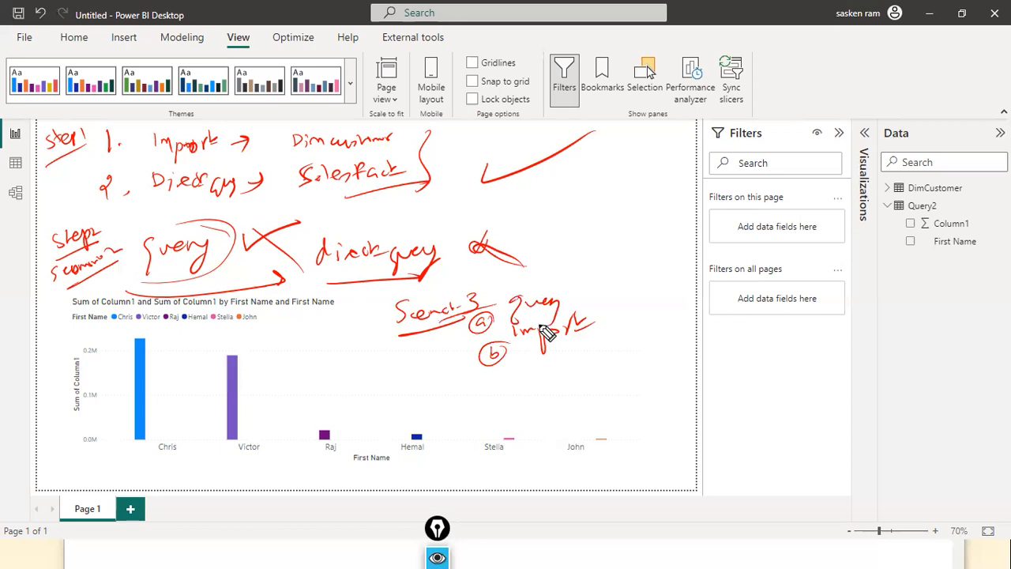
Erase all handwritten notes from the screen and leave the drawing mode
{"action": "key", "text": "e"}
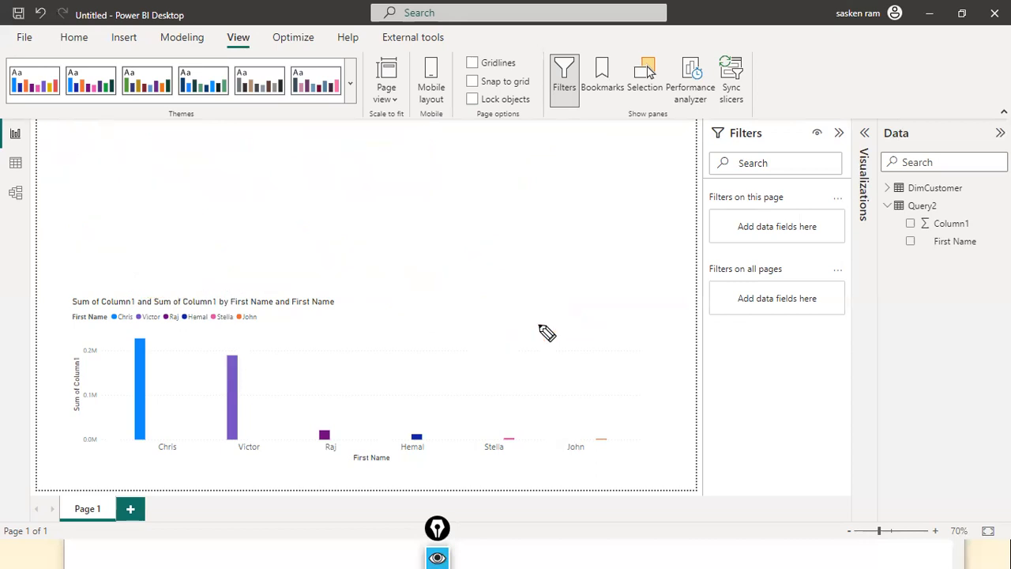
{"action": "left_click", "coordinate": [540, 332]}
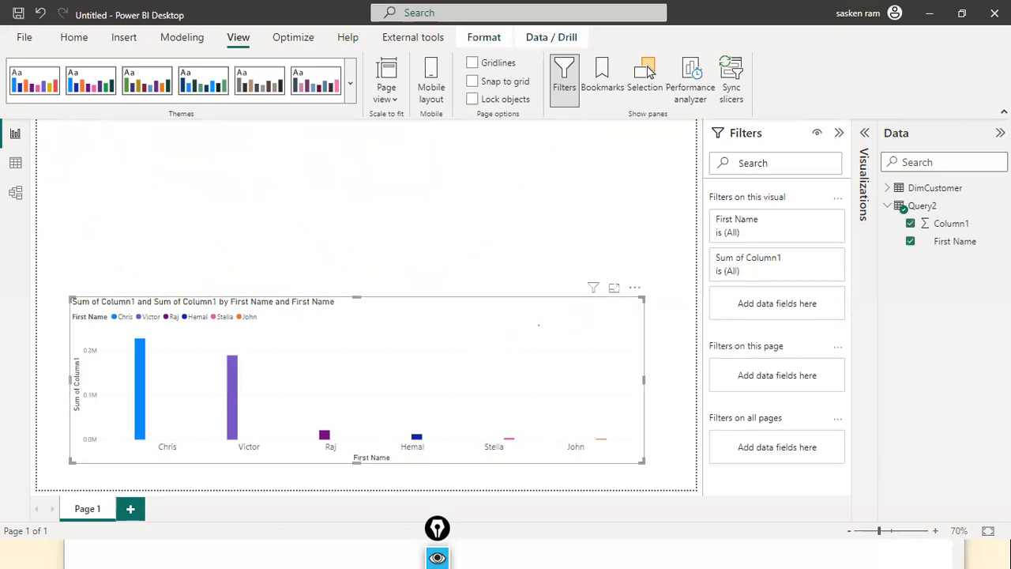
Switch to the Notepad window holding the DAX query, shrink it from its upper edge and minimize it
{"action": "key", "text": "alt+Tab"}
{"action": "key", "text": "alt+Tab"}
{"action": "key", "text": "alt+Tab"}
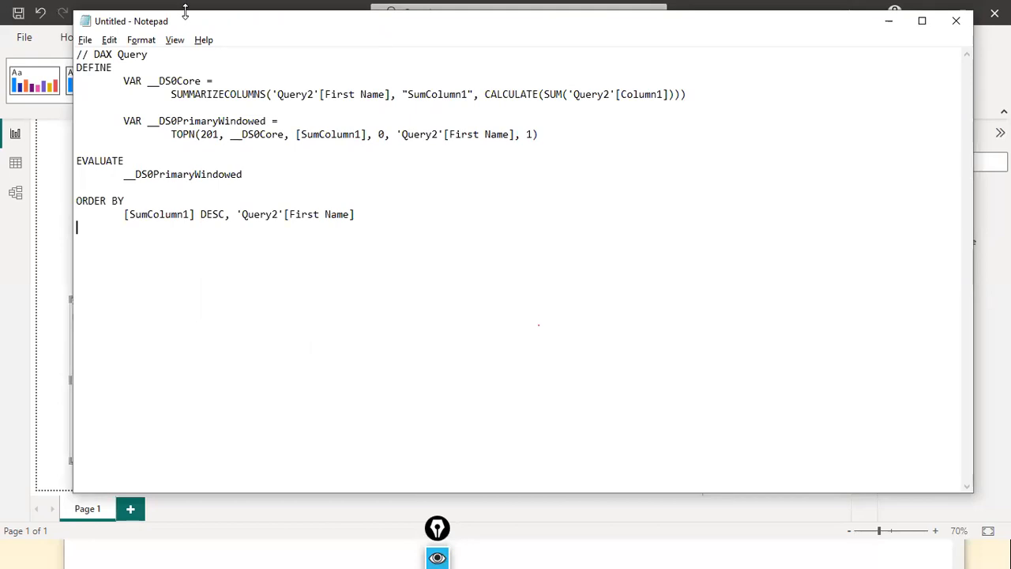
{"action": "left_click_drag", "start_coordinate": [185, 11], "coordinate": [180, 285]}
{"action": "left_click", "coordinate": [883, 293]}
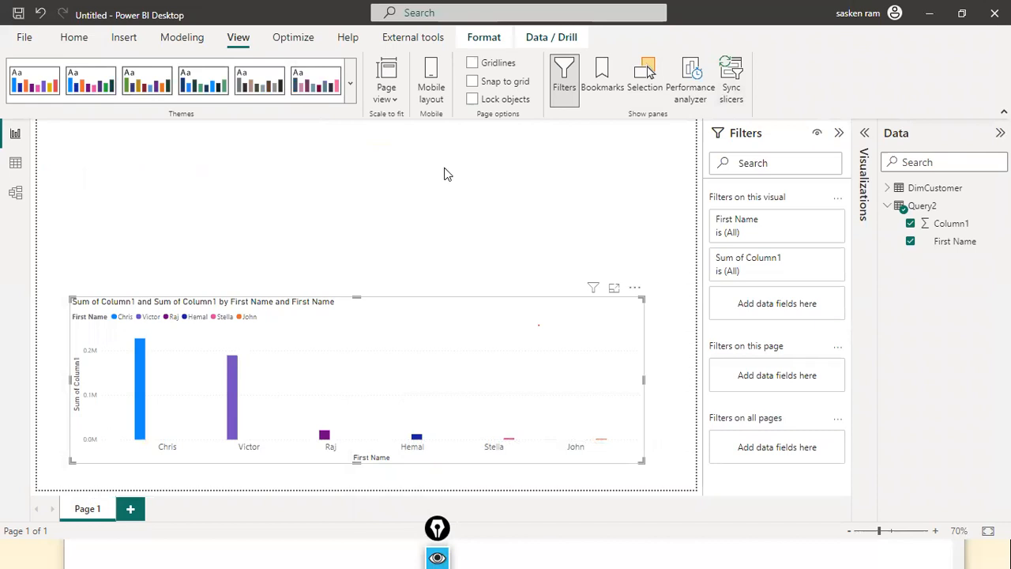
Deselect the chart and open the model view to examine the relationship between DimCustomer and Query2
{"action": "left_click", "coordinate": [462, 229]}
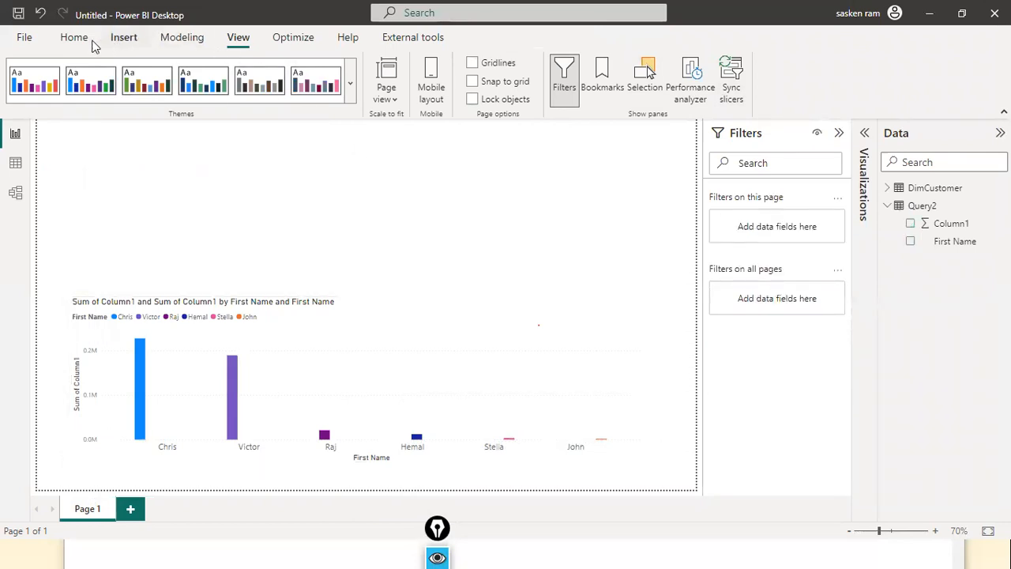
{"action": "left_click", "coordinate": [74, 39]}
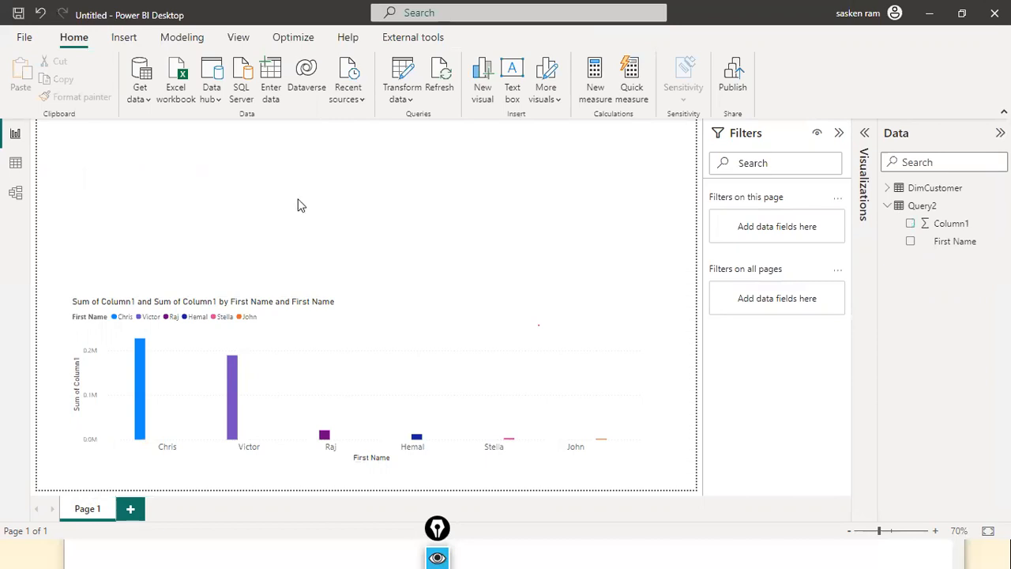
{"action": "left_click", "coordinate": [15, 192]}
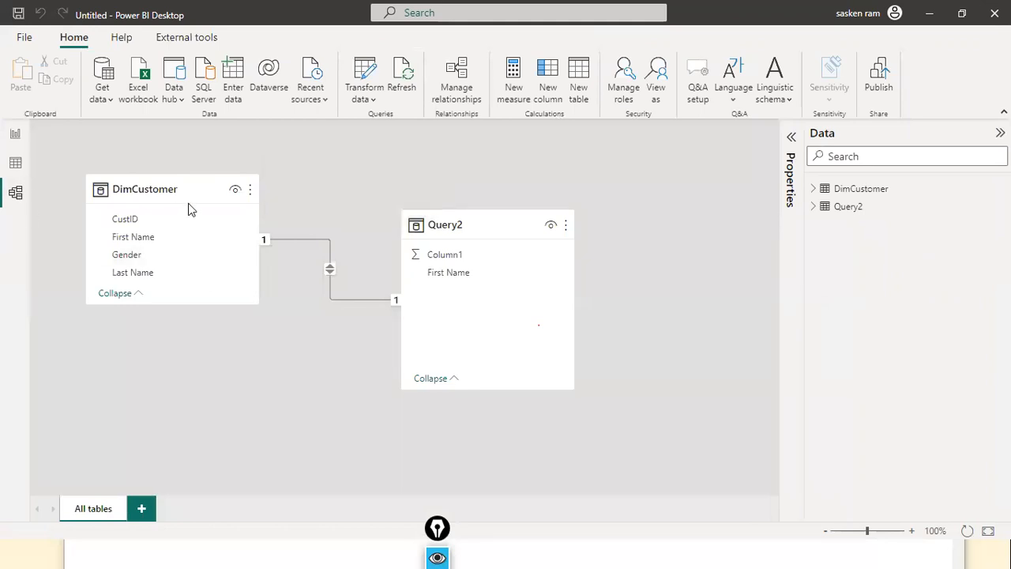
Return to the report view, then bring up the Notepad window with the DAX query and switch back to the report
{"action": "left_click", "coordinate": [15, 133]}
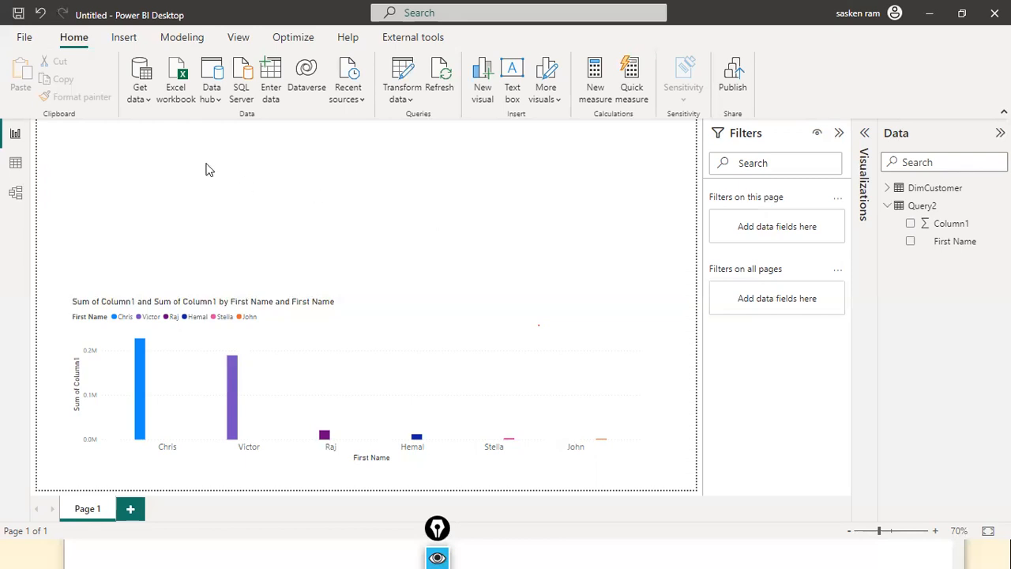
{"action": "left_click", "coordinate": [147, 98]}
{"action": "left_click", "coordinate": [495, 250]}
{"action": "key", "text": "alt+Tab"}
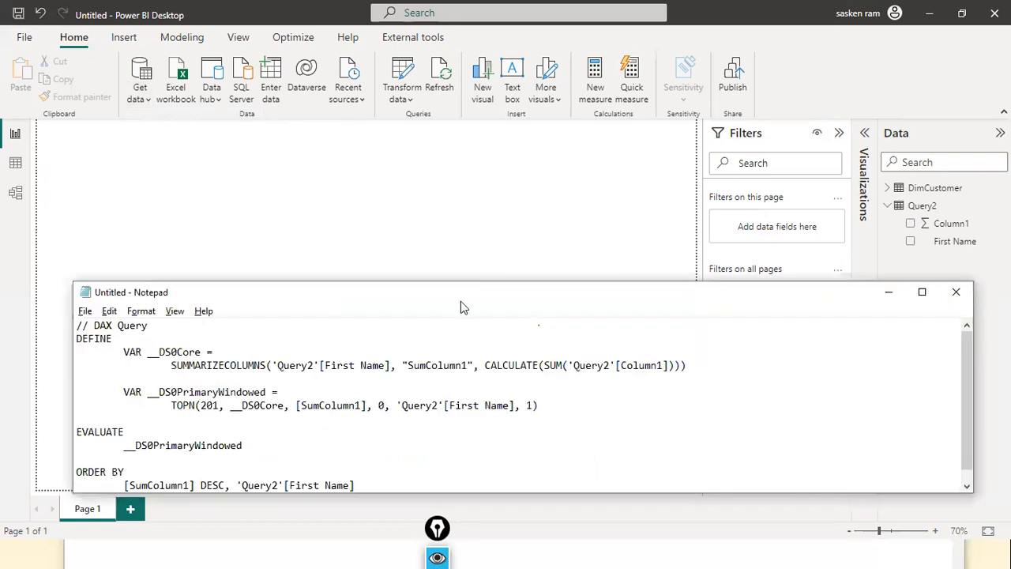
{"action": "key", "text": "alt+Tab"}
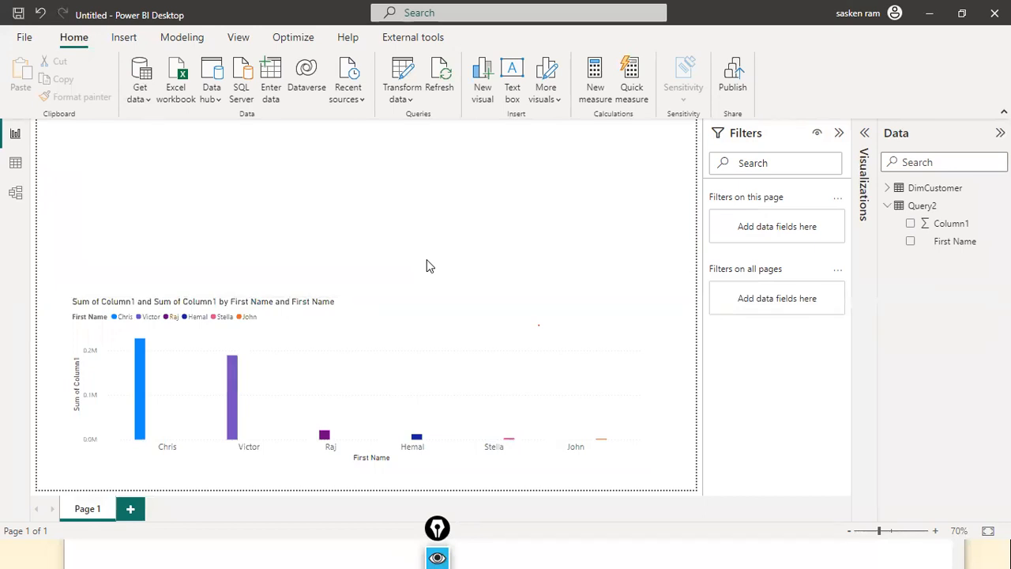
Switch to the Notepad window holding the SQL query on dimcustomer and SalesFact, examine its GROUP BY statement, and return to the report
{"action": "key", "text": "alt+Tab"}
{"action": "key", "text": "alt+Tab"}
{"action": "key", "text": "alt+Tab"}
{"action": "scroll", "coordinate": [389, 366], "scroll_direction": "down", "scroll_amount": 1}
{"action": "scroll", "coordinate": [390, 366], "scroll_direction": "up", "scroll_amount": 1}
{"action": "left_click", "coordinate": [386, 273]}
{"action": "key", "text": "alt+Tab"}
{"action": "key", "text": "Tab"}
{"action": "key", "text": "Tab"}
{"action": "key", "text": "Tab"}
{"action": "key", "text": "Tab"}
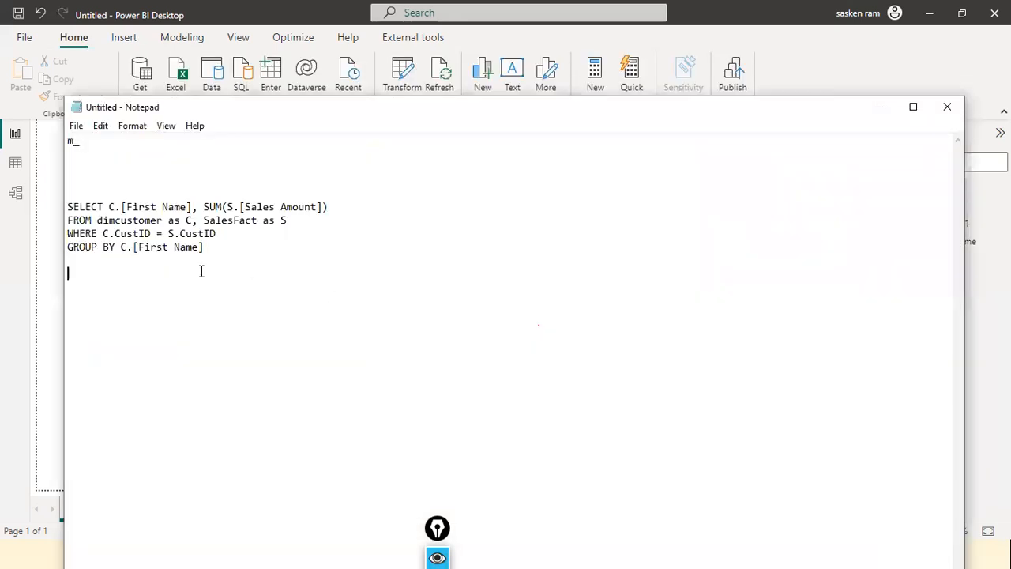
{"action": "left_click_drag", "start_coordinate": [248, 262], "coordinate": [34, 251]}
{"action": "left_click", "coordinate": [317, 316]}
{"action": "key", "text": "alt+Tab"}
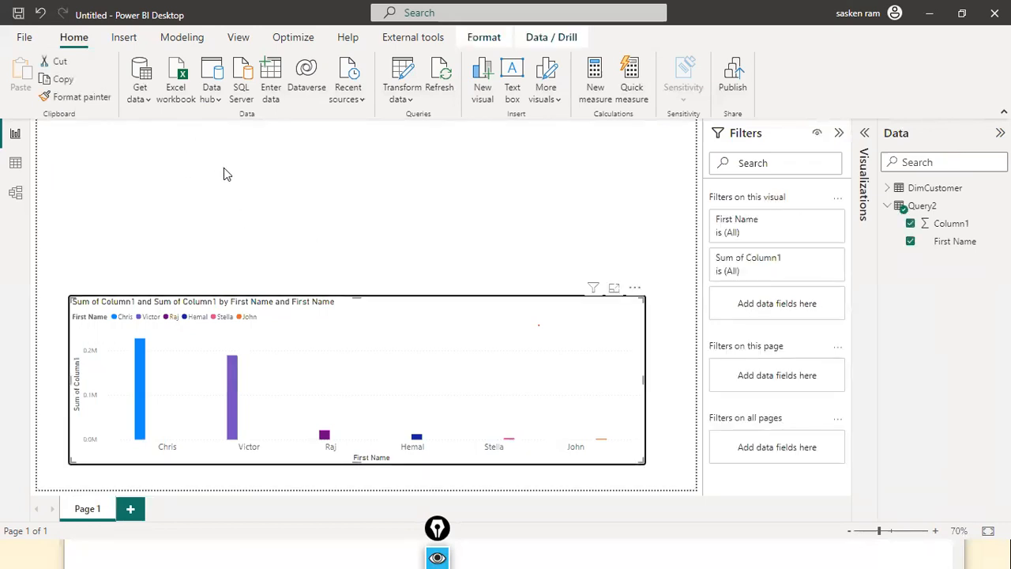
{"action": "key", "text": "alt+Tab"}
{"action": "key", "text": "alt+Tab"}
{"action": "key", "text": "alt+Tab"}
{"action": "key", "text": "alt+Tab"}
{"action": "key", "text": "alt+Tab"}
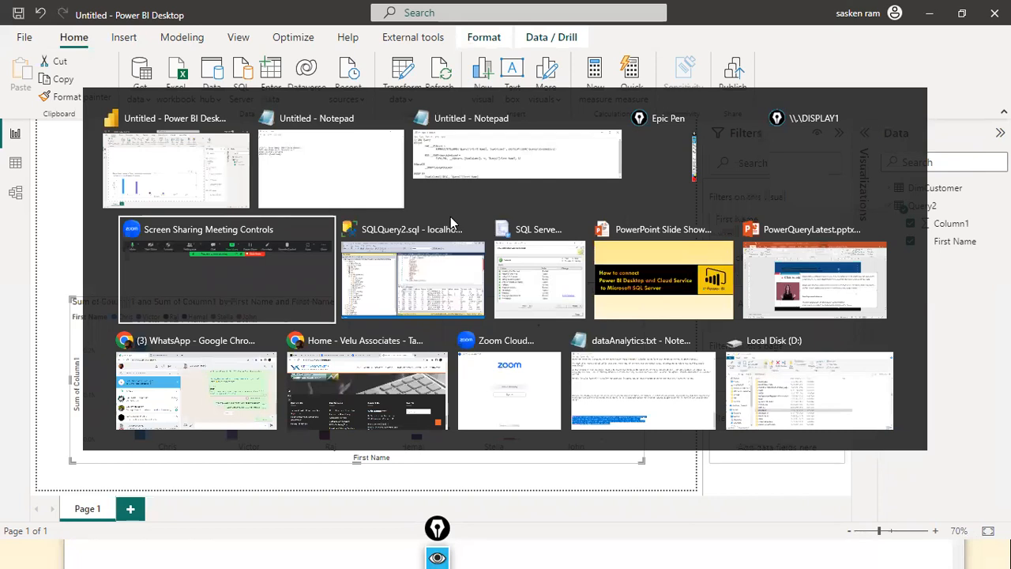
{"action": "key", "text": "alt+Tab"}
{"action": "key", "text": "Escape"}
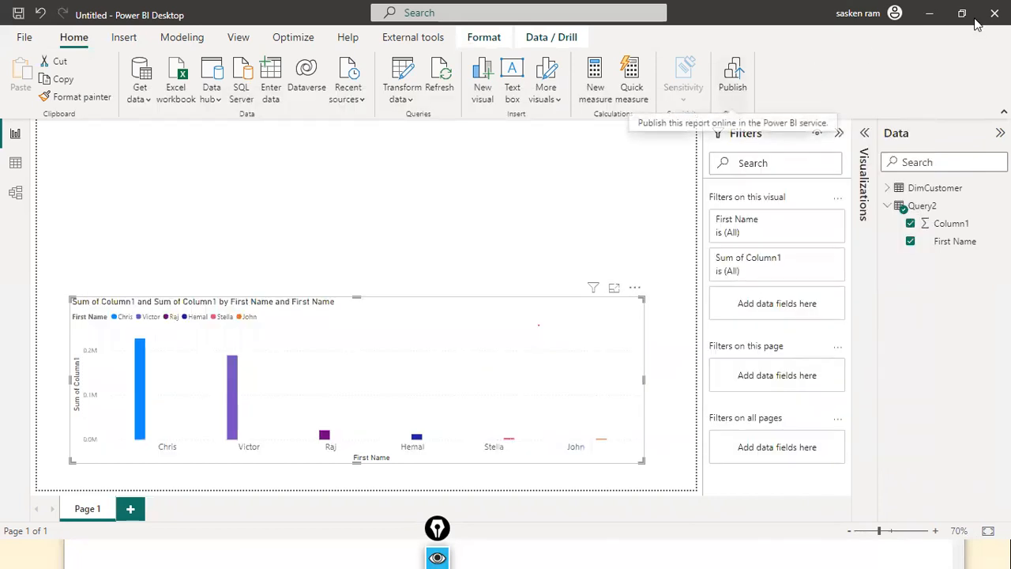